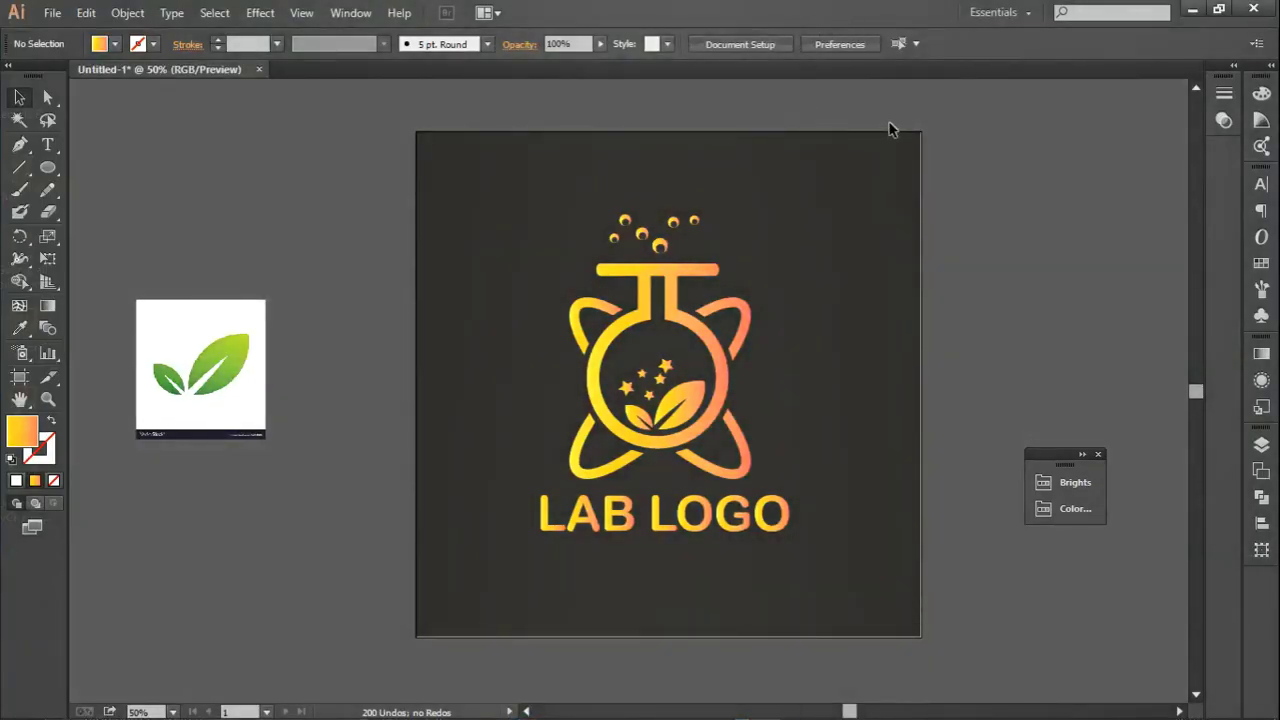
- Shift the finished flask logo slightly right so it sits centered on the dark square
drag(686, 332, 714, 333)
click(754, 171)
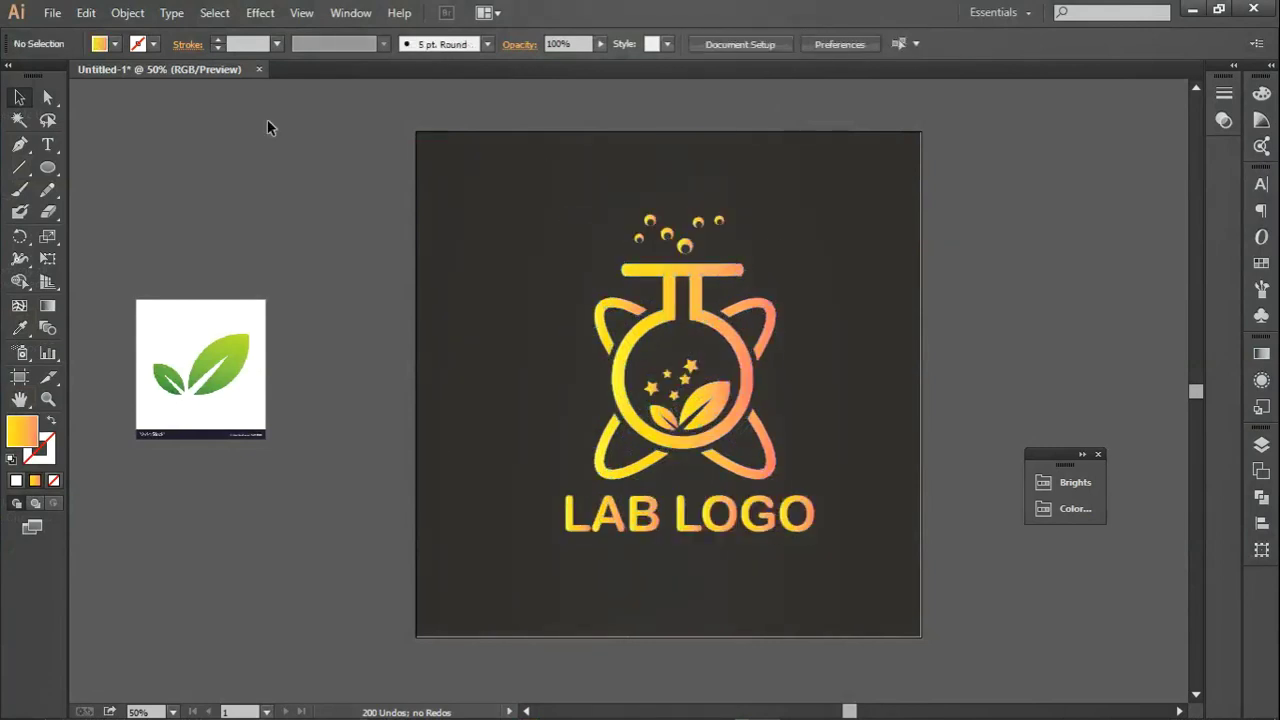
click(55, 12)
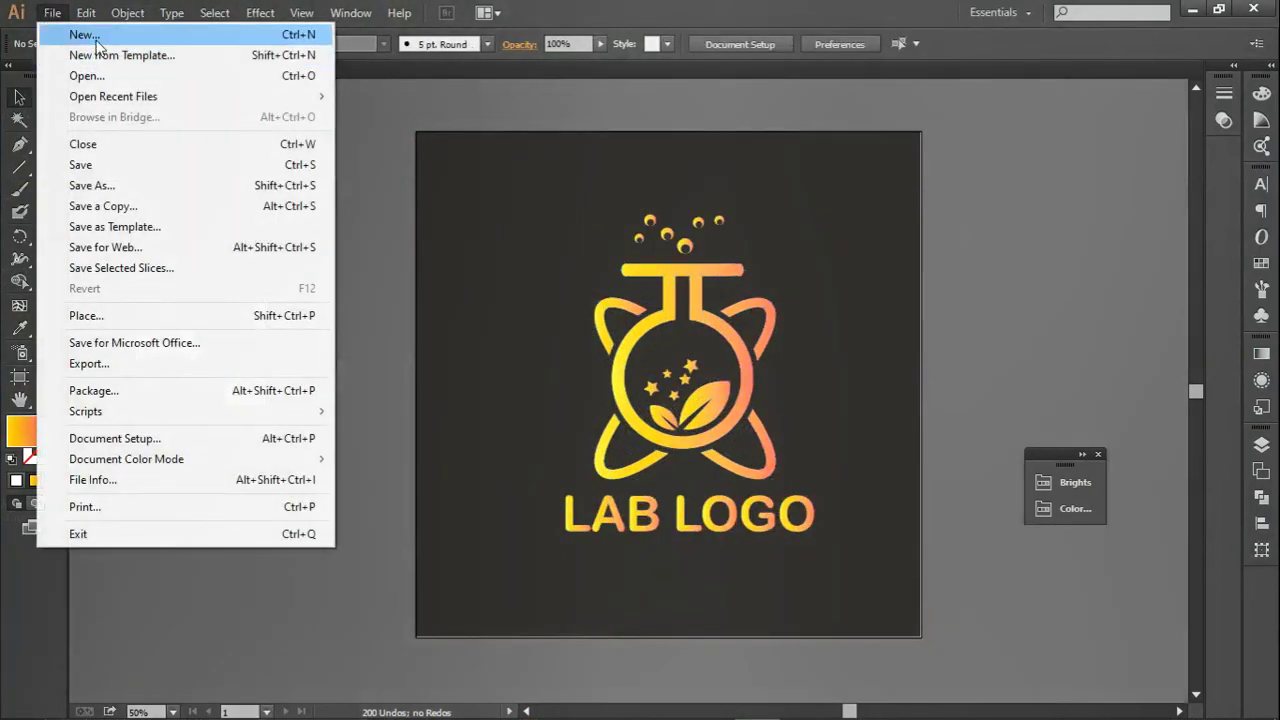
- Create a new blank 1080 × 1080 px RGB document, Untitled-9
click(95, 36)
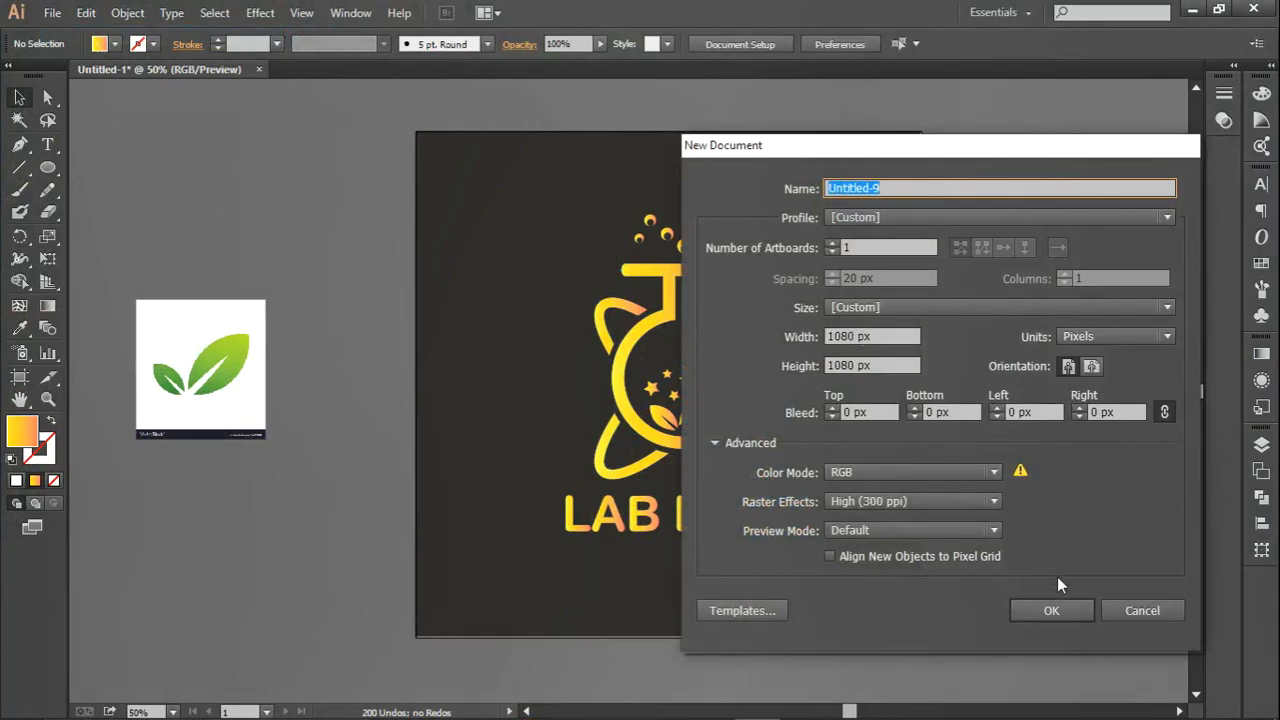
click(1063, 607)
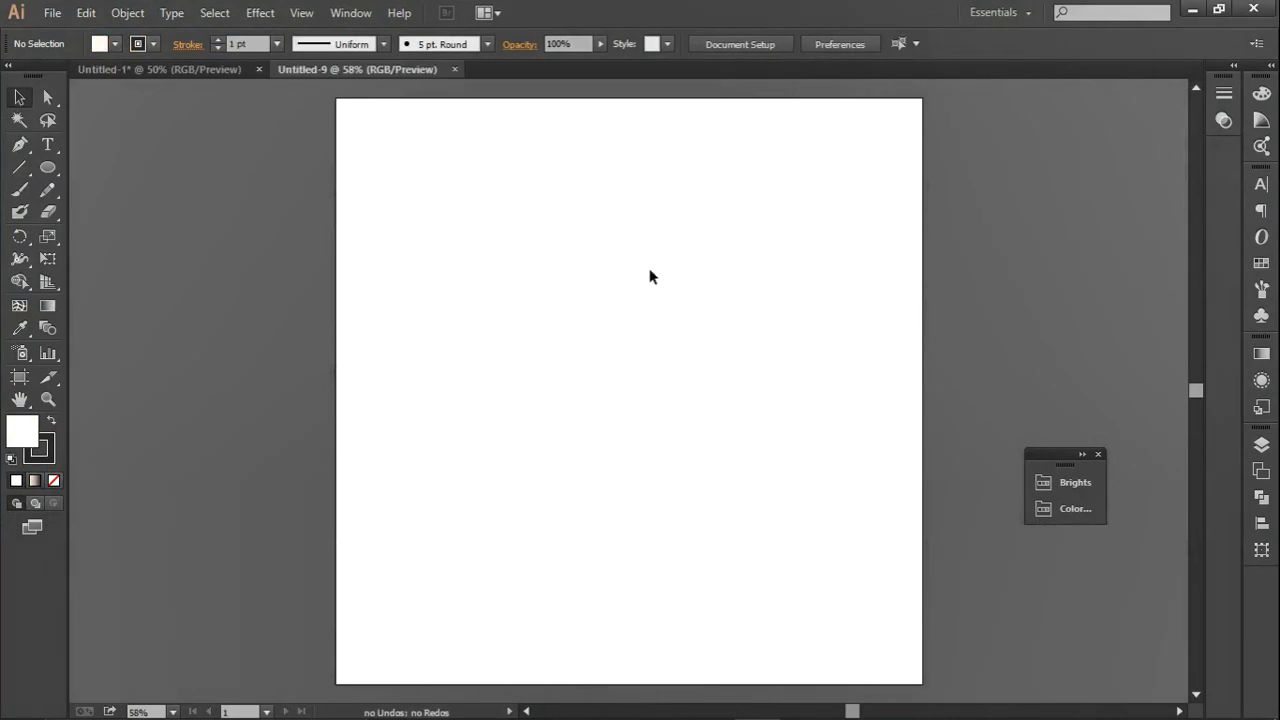
- Draw a circle with no fill and a 27 pt stroke, nudged slightly left and down
click(48, 168)
click(120, 213)
drag(576, 292, 752, 438)
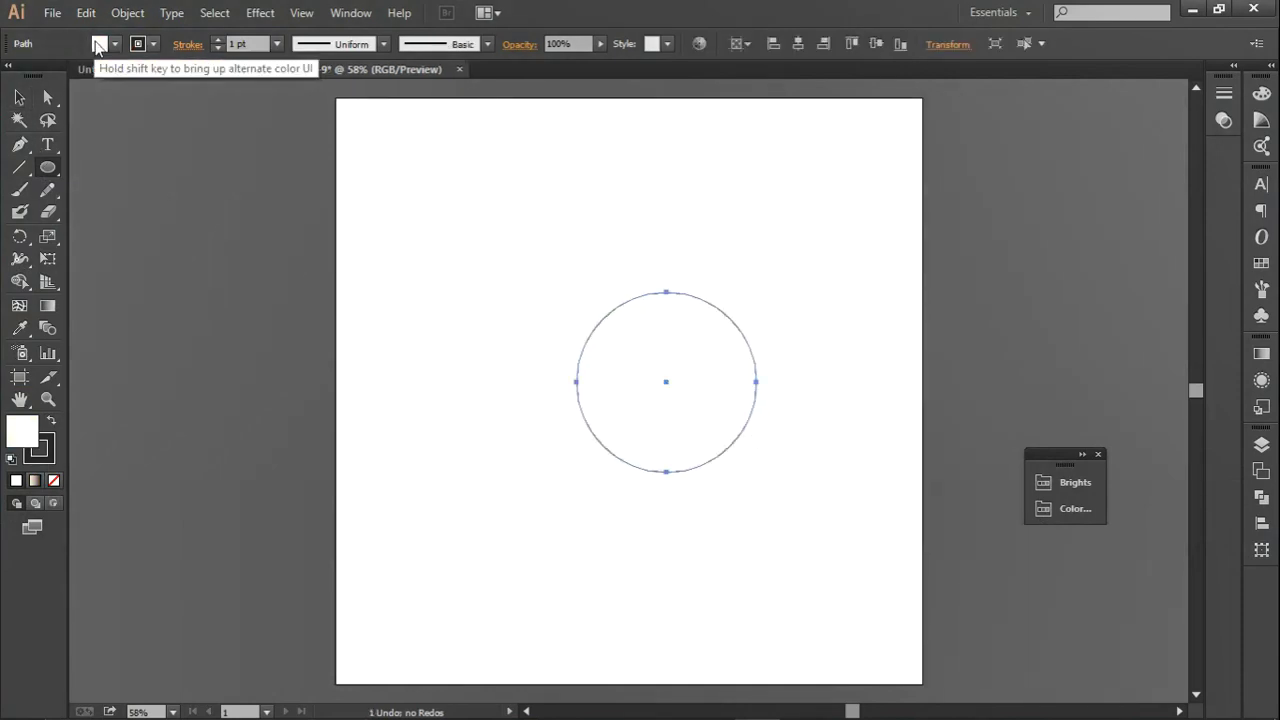
click(99, 44)
click(15, 75)
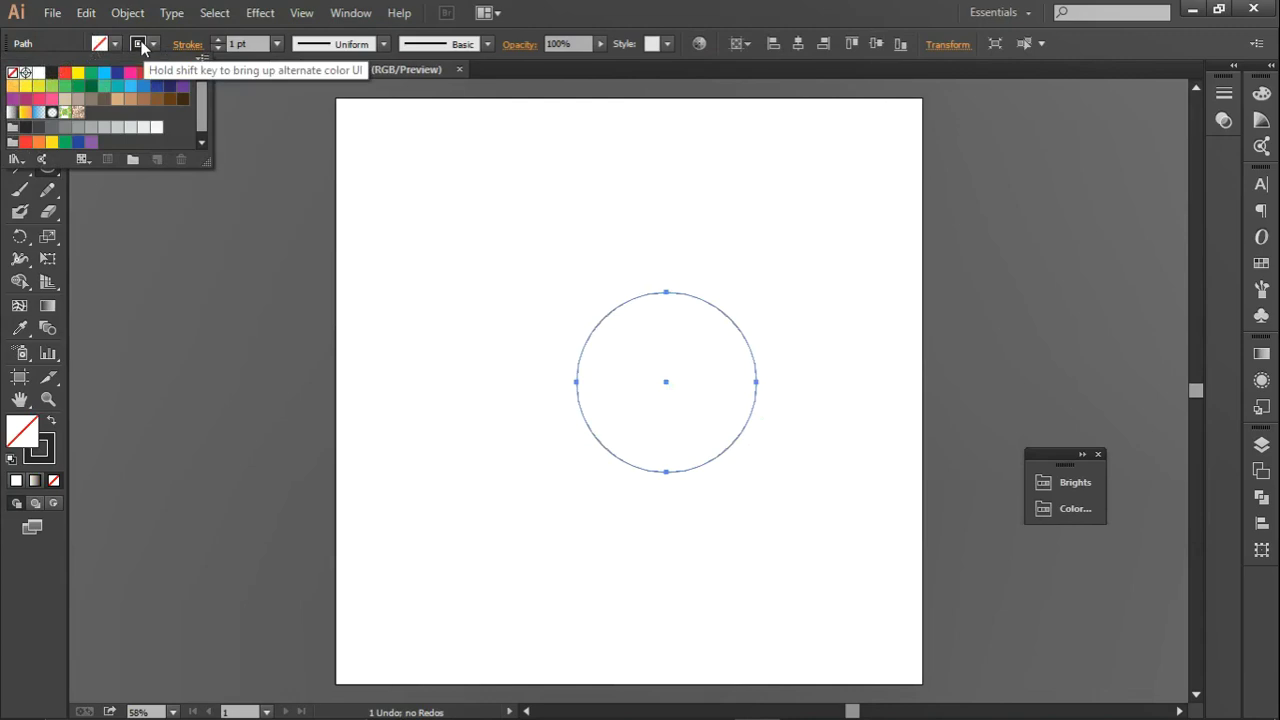
click(234, 43)
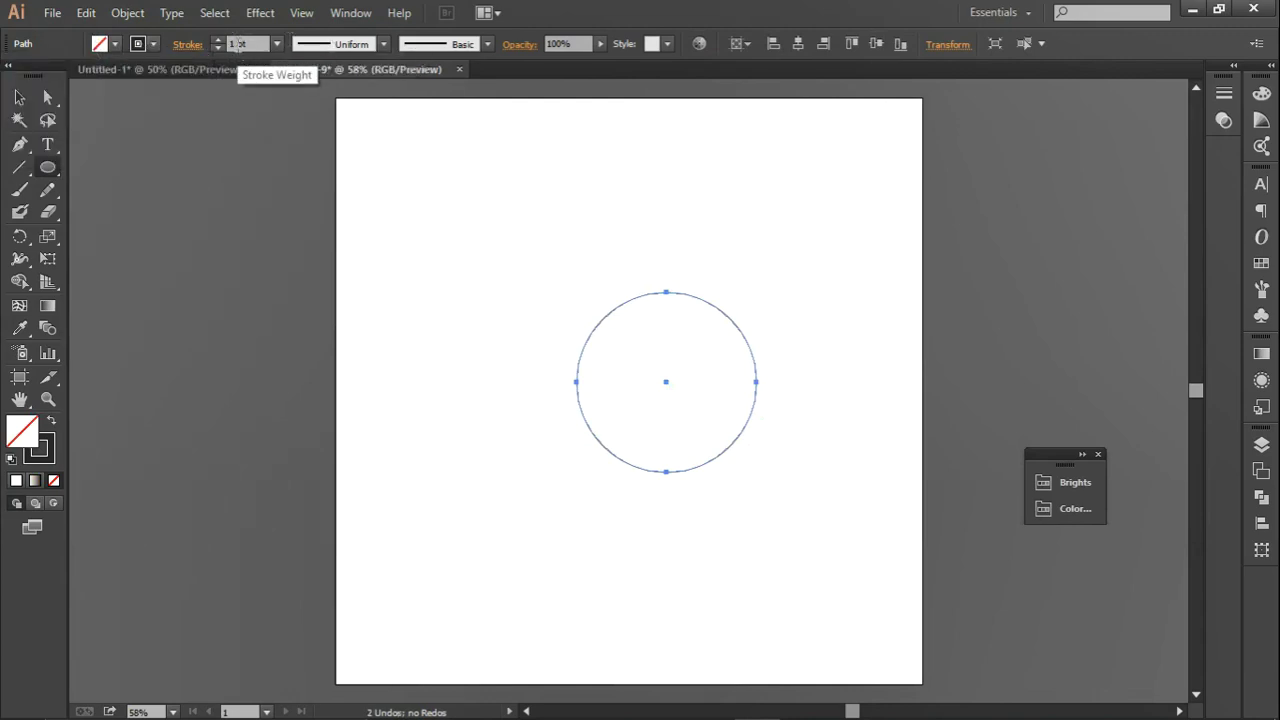
text(27pt)
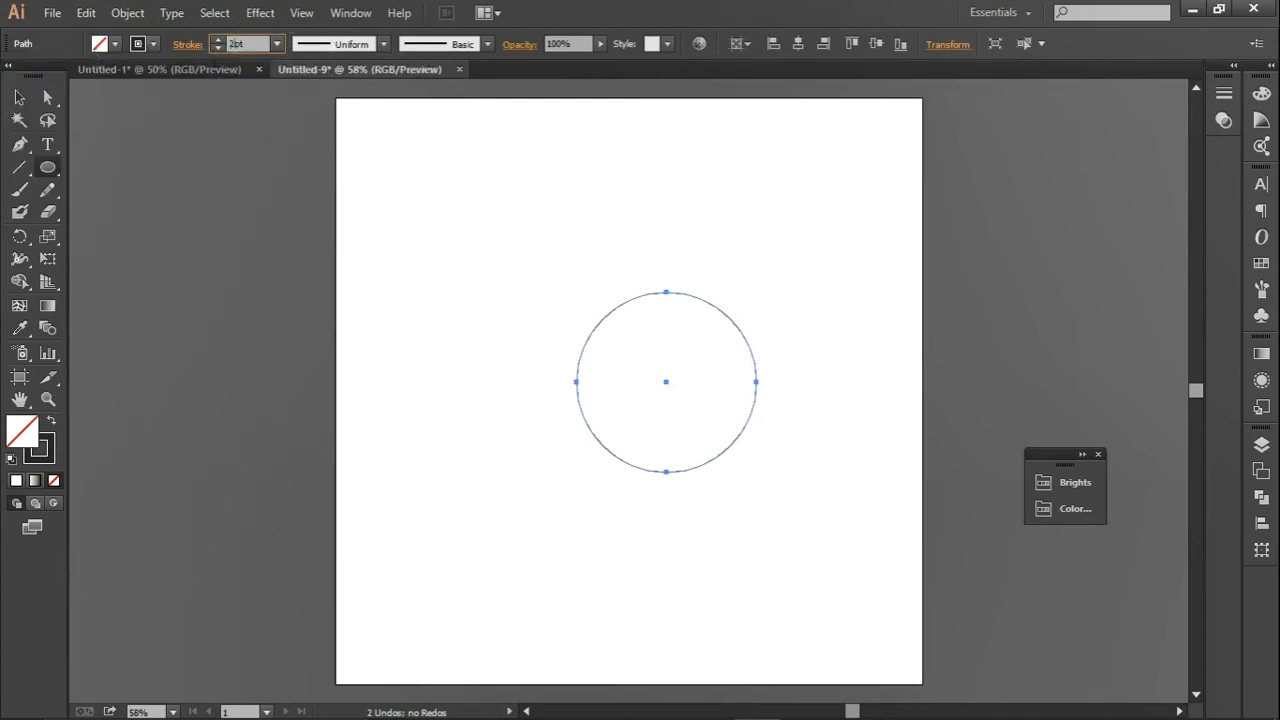
key(Return)
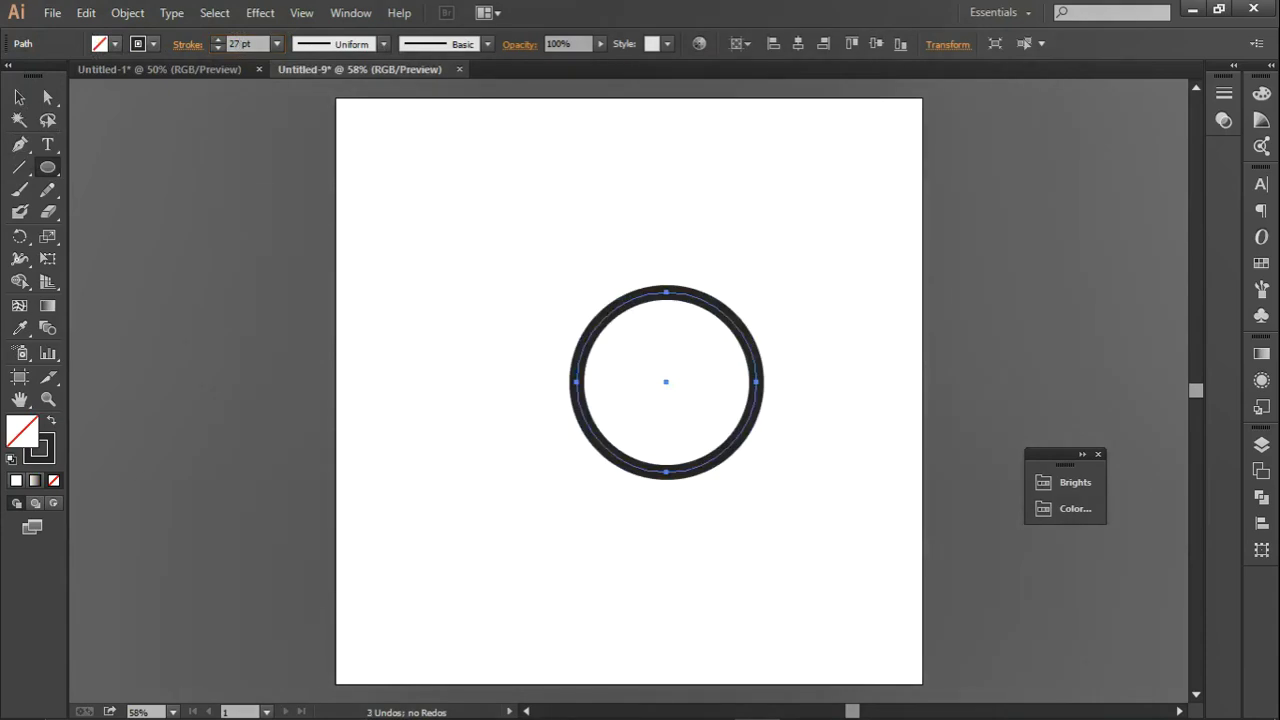
click(20, 98)
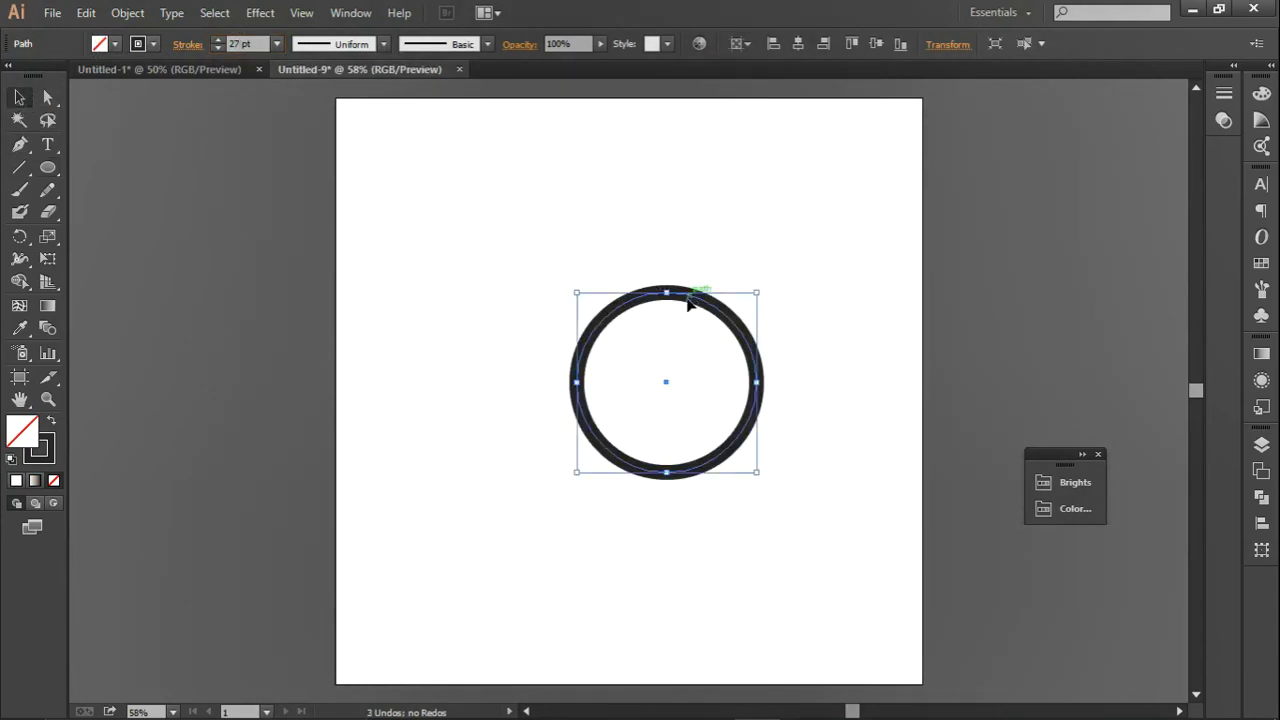
drag(670, 296, 644, 326)
click(698, 210)
- Draw two vertical bars dropping into the circle and a horizontal bar across their tops
click(19, 167)
drag(610, 246, 628, 437)
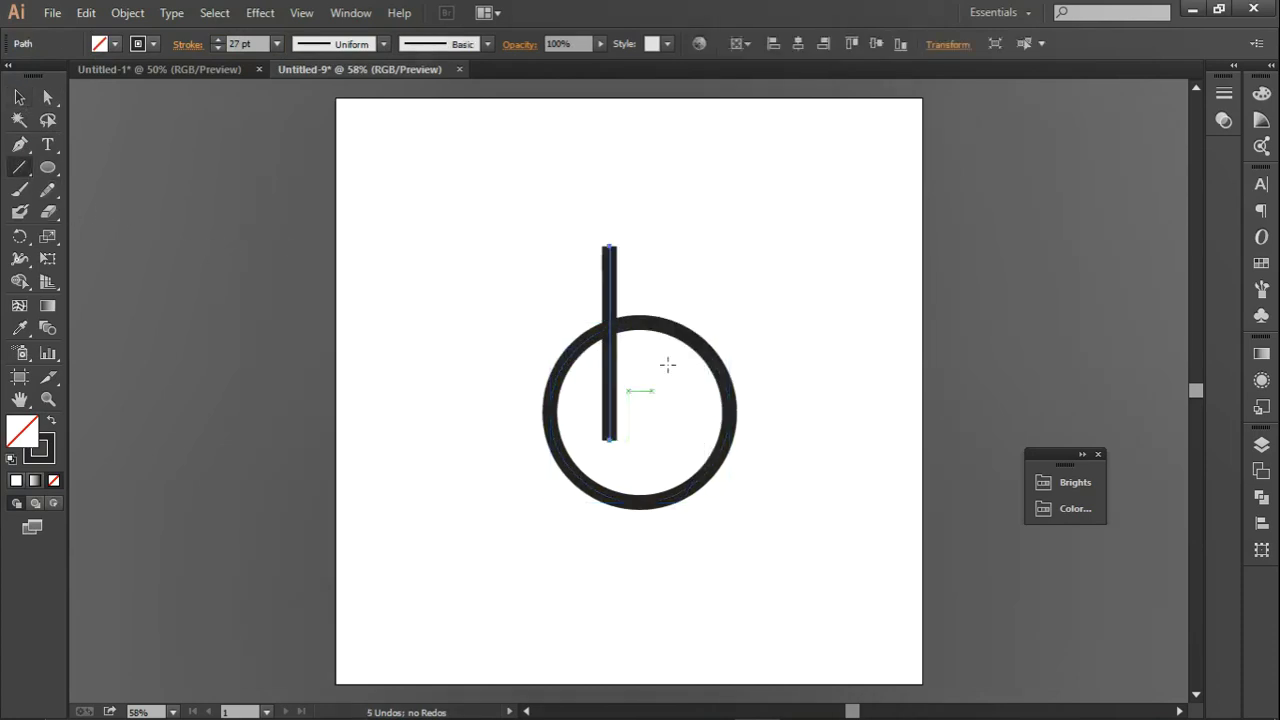
drag(657, 246, 646, 422)
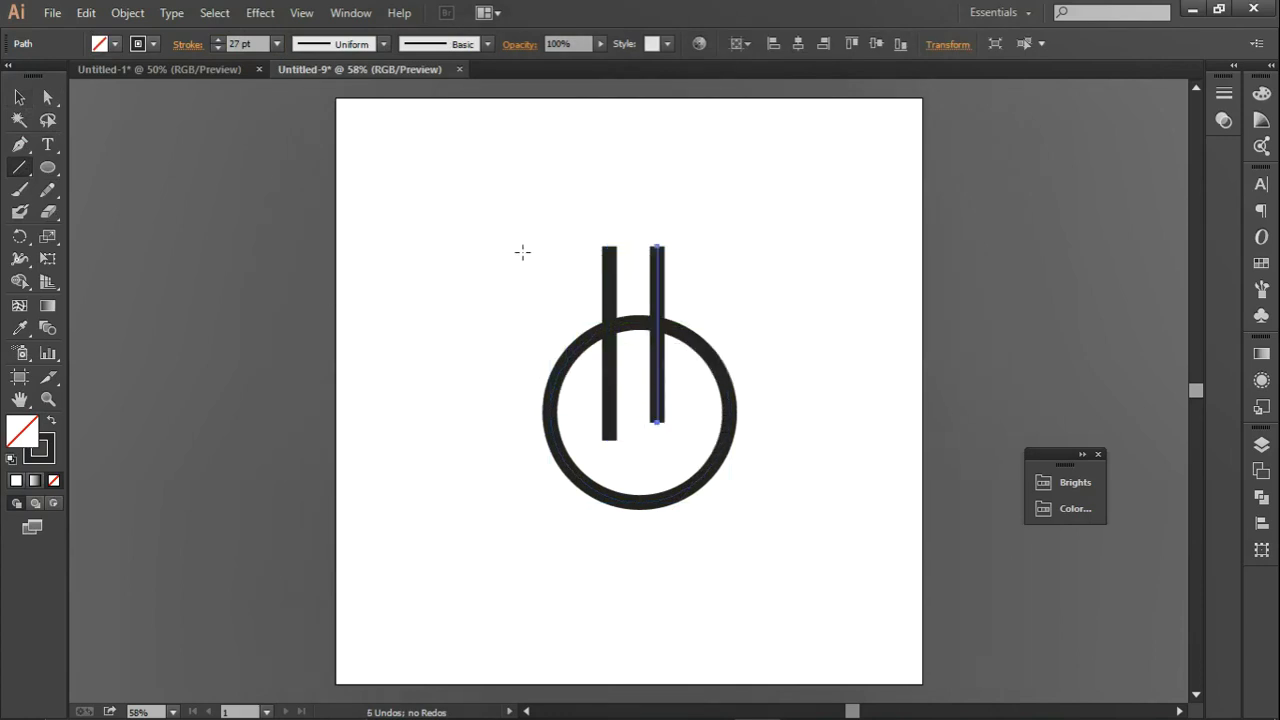
drag(509, 246, 764, 246)
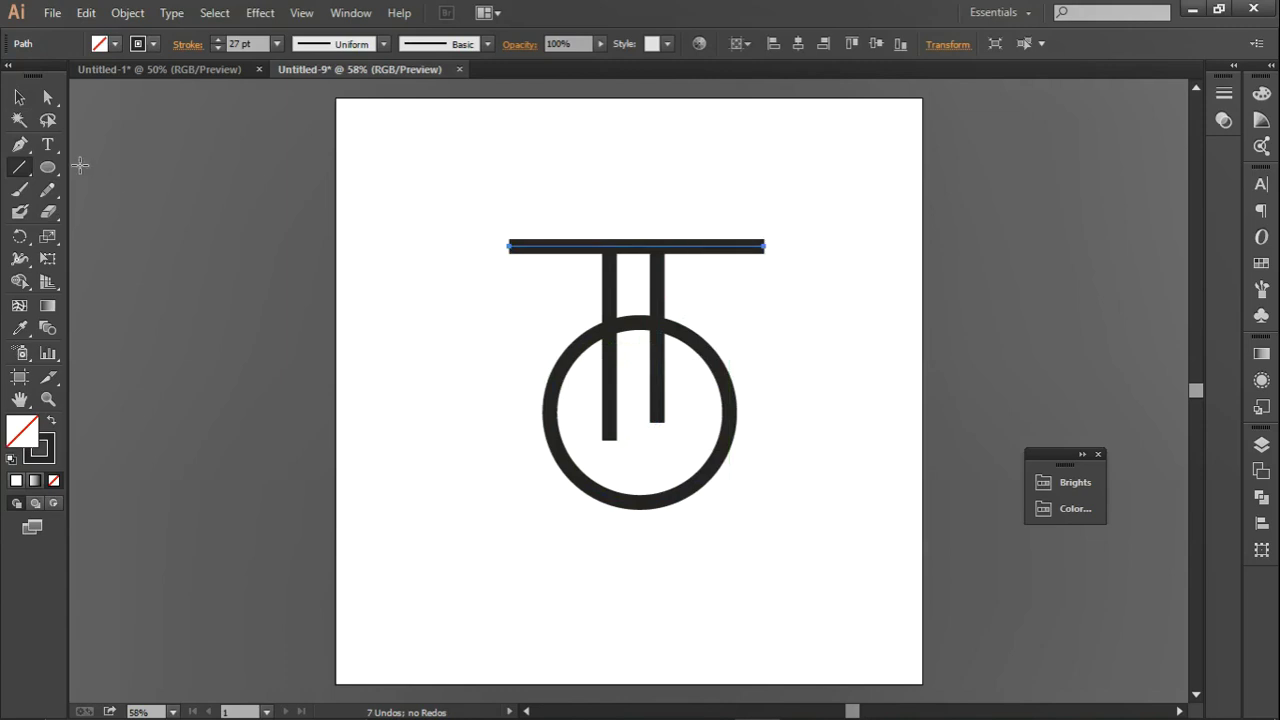
key(v)
click(495, 135)
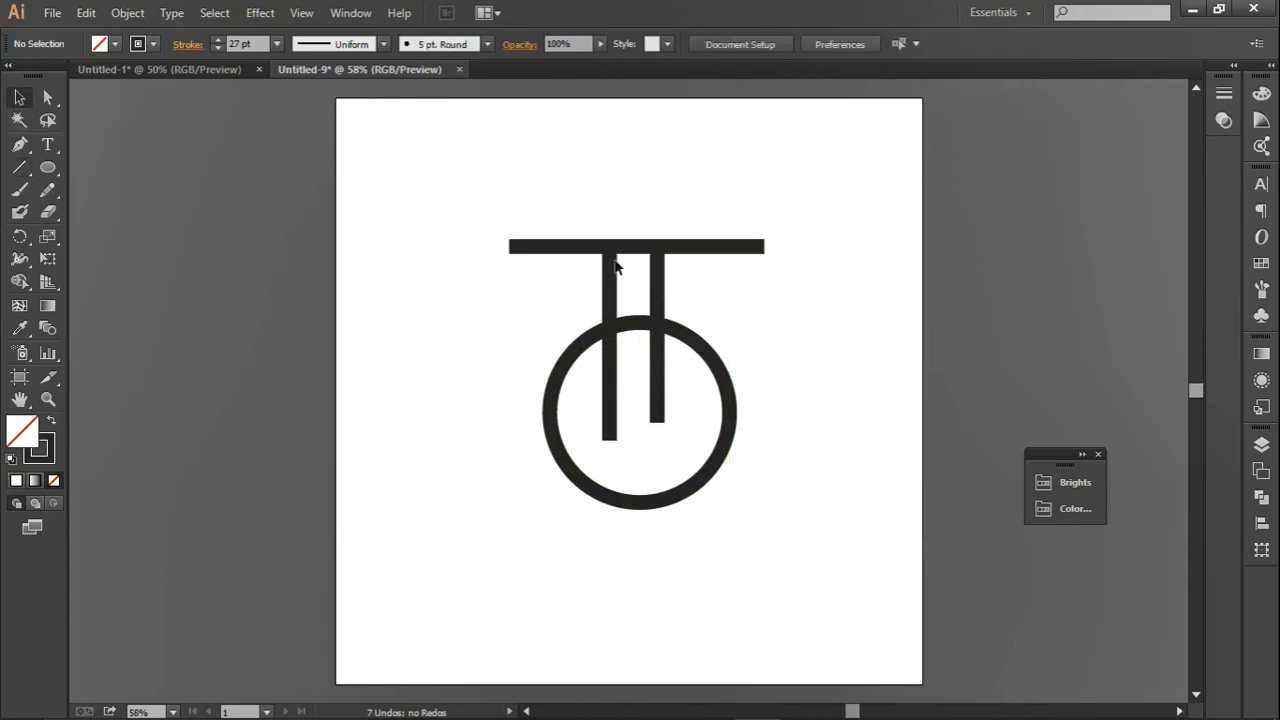
- Group the two vertical bars and centre them horizontally on the circle as key object
mouse_move(610, 272)
mouse_down()
mouse_move(622, 308)
mouse_move(673, 312)
mouse_move(662, 304)
mouse_up()
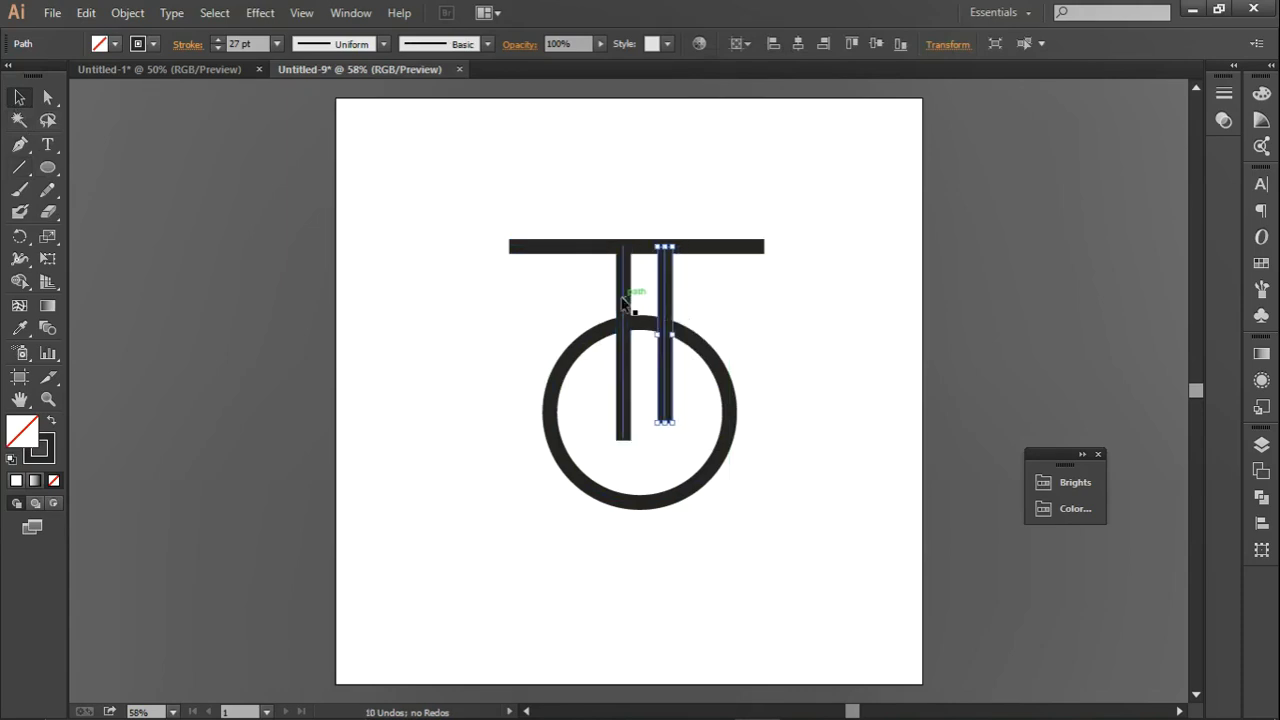
shift+click(623, 302)
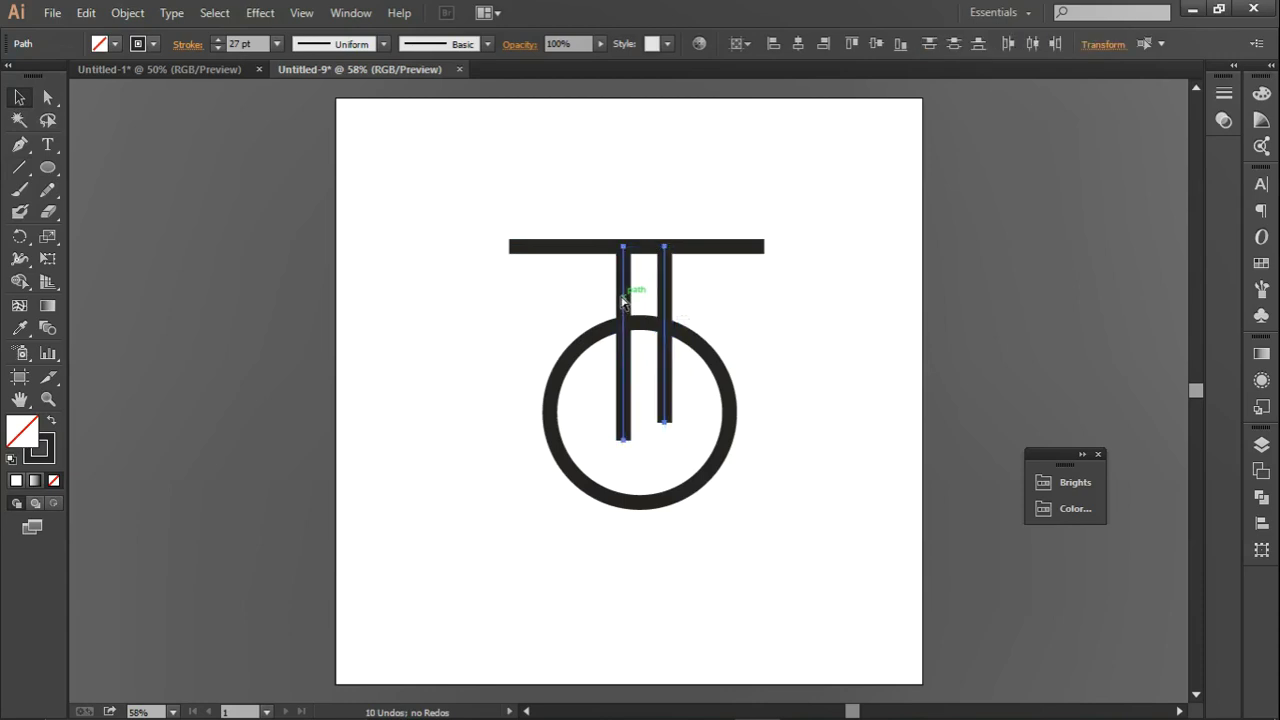
key(ctrl+g)
shift+click(699, 342)
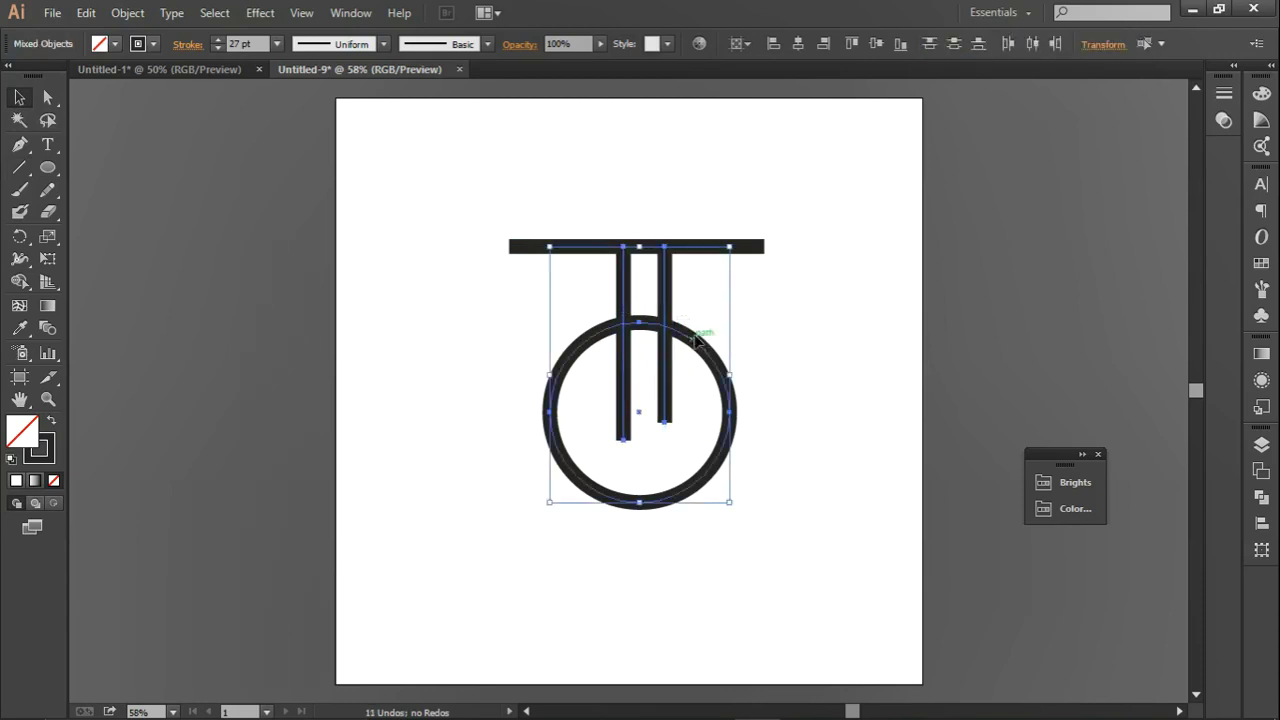
click(698, 341)
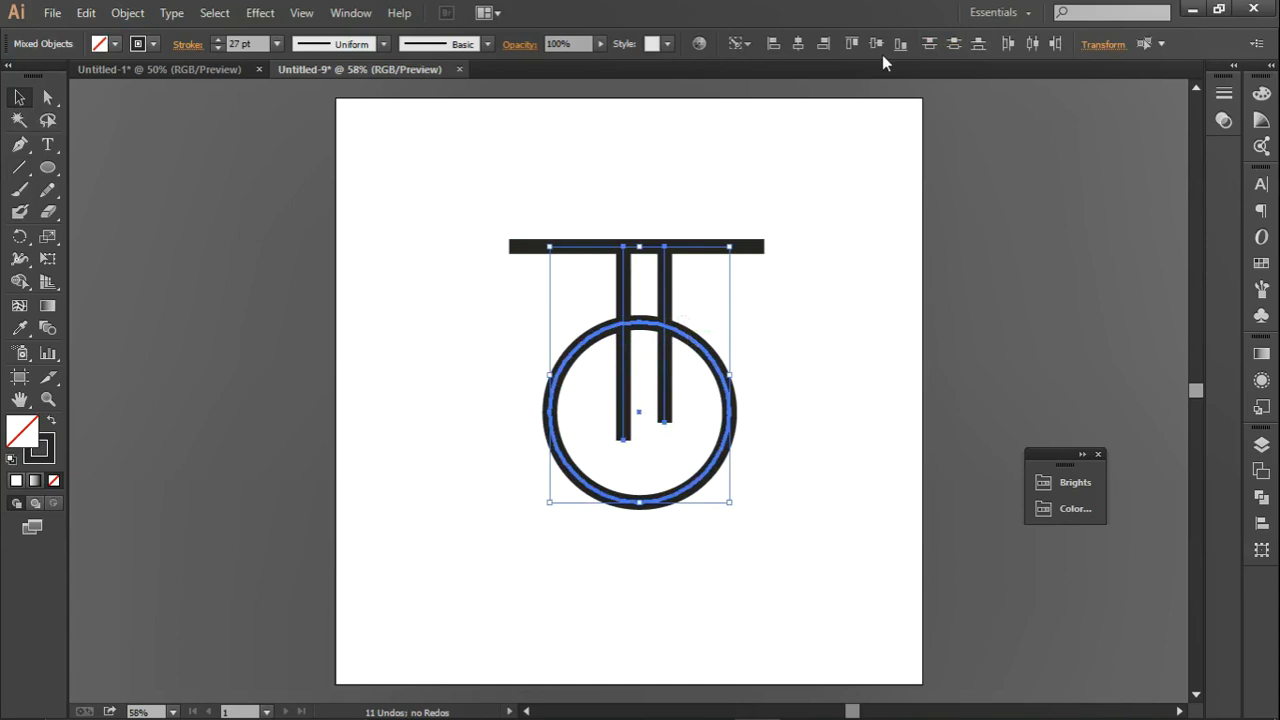
click(797, 45)
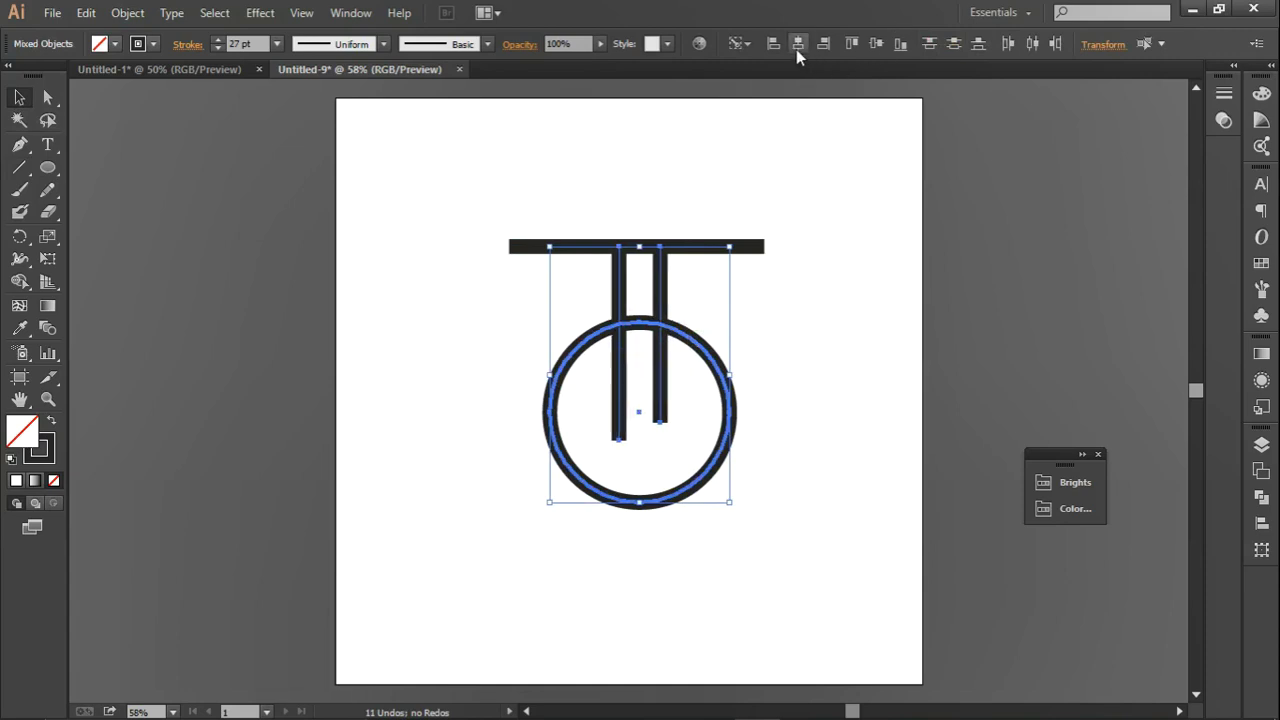
click(652, 212)
- Centre the top horizontal bar over the two vertical bars
click(662, 262)
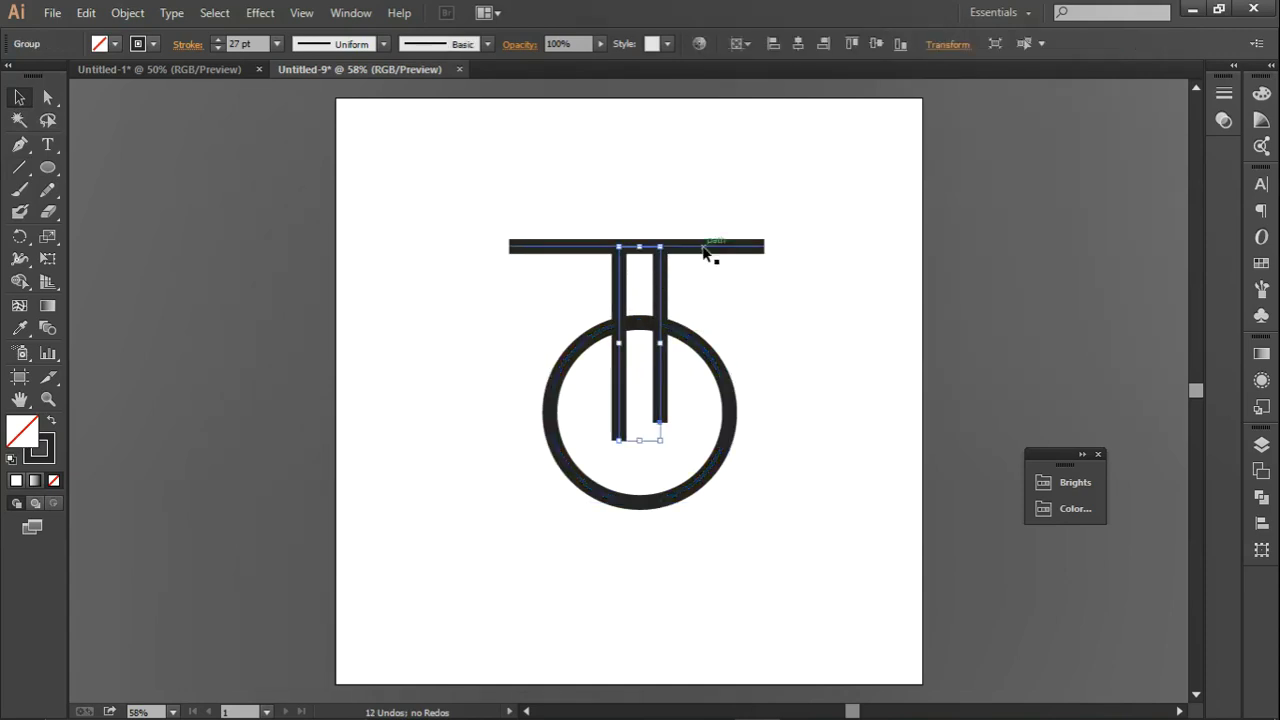
shift+click(703, 252)
click(664, 281)
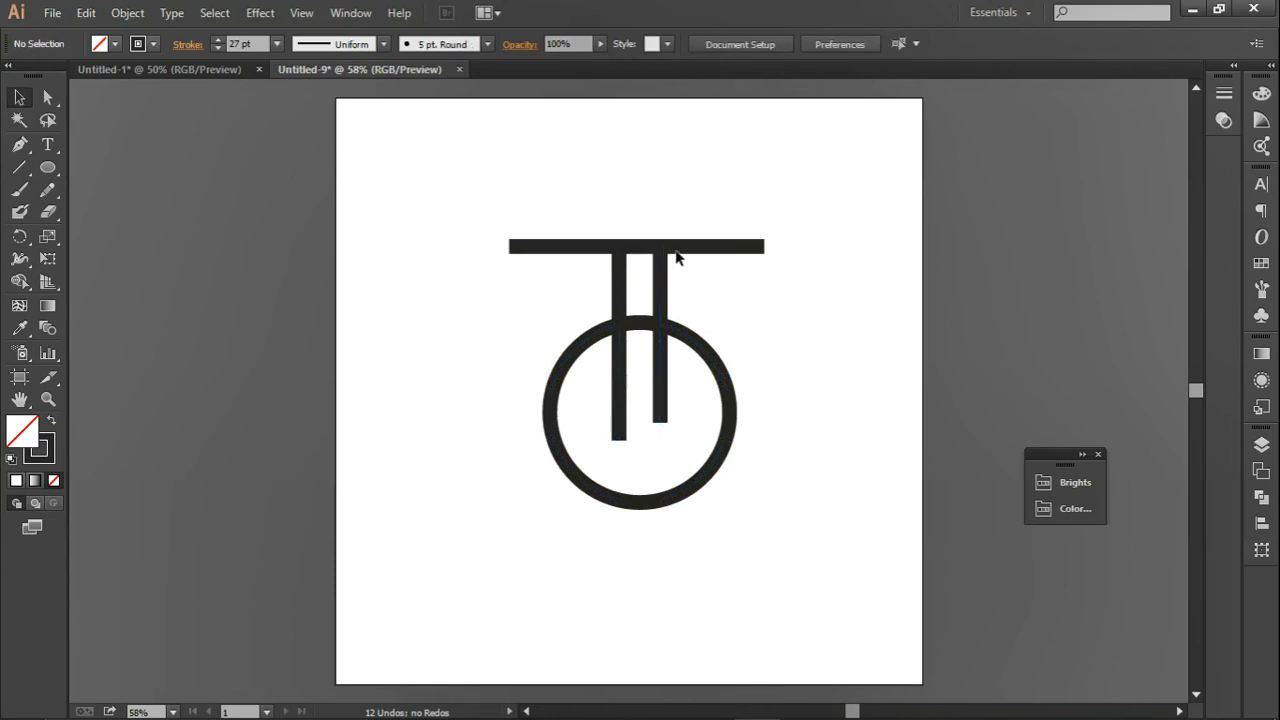
drag(566, 211, 664, 288)
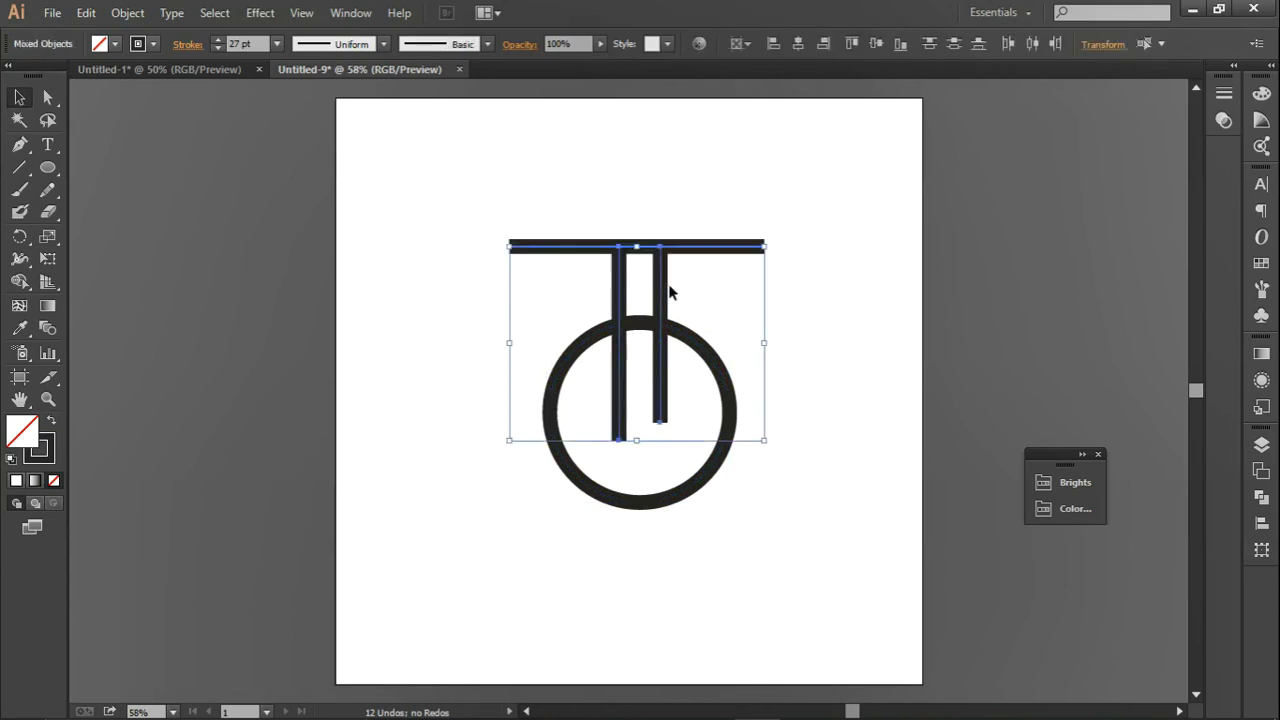
click(795, 46)
click(685, 170)
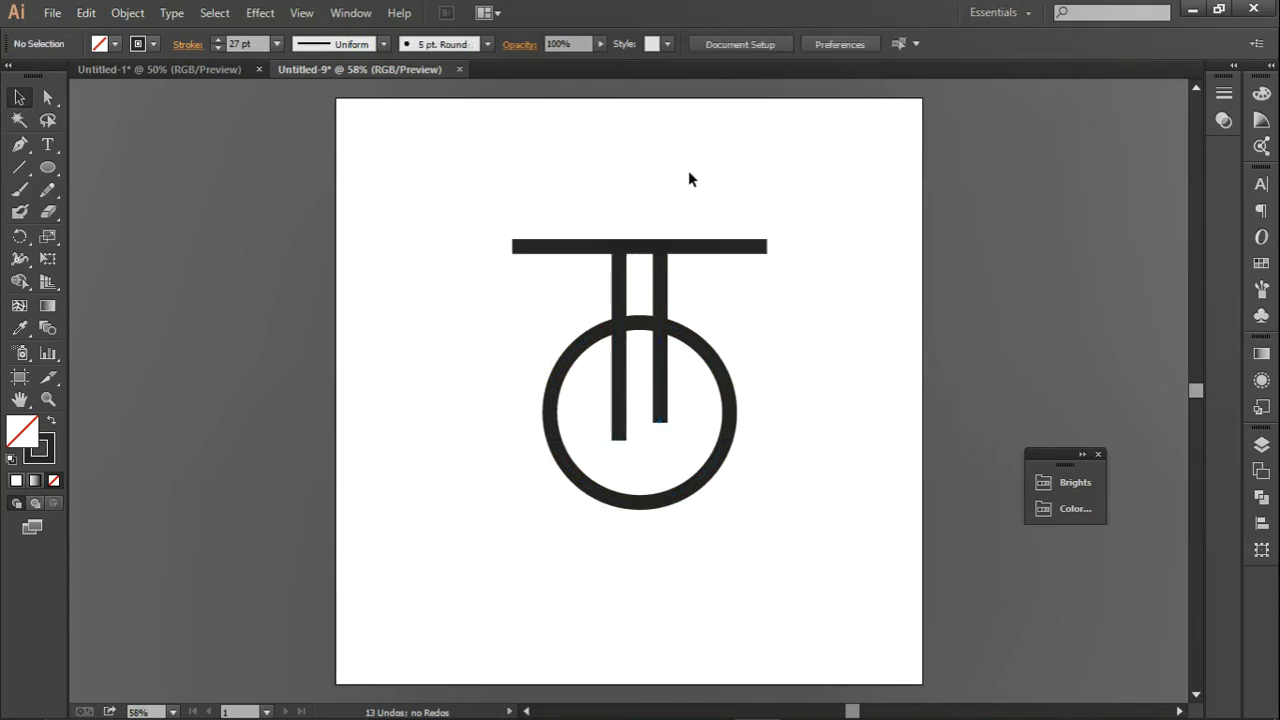
scroll(729, 203, up, 2)
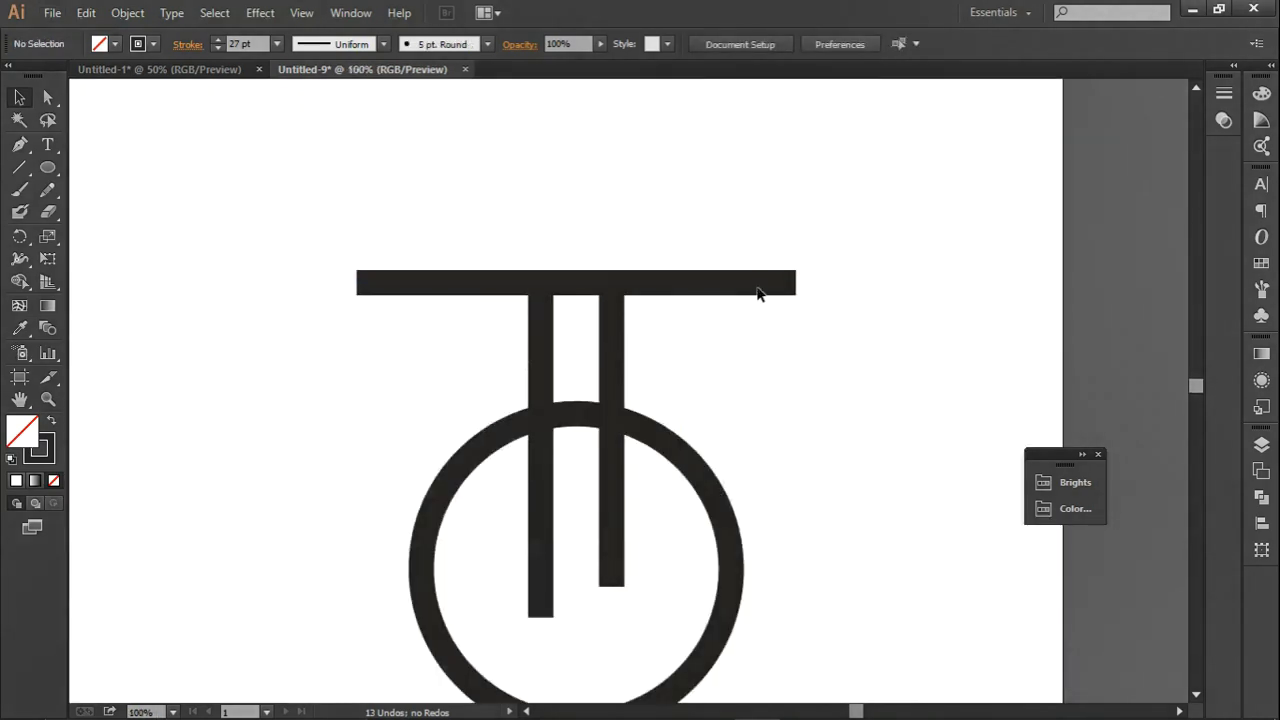
- Expand all flask strokes into filled shapes, then begin shortening the top bar's right end
drag(416, 216, 744, 601)
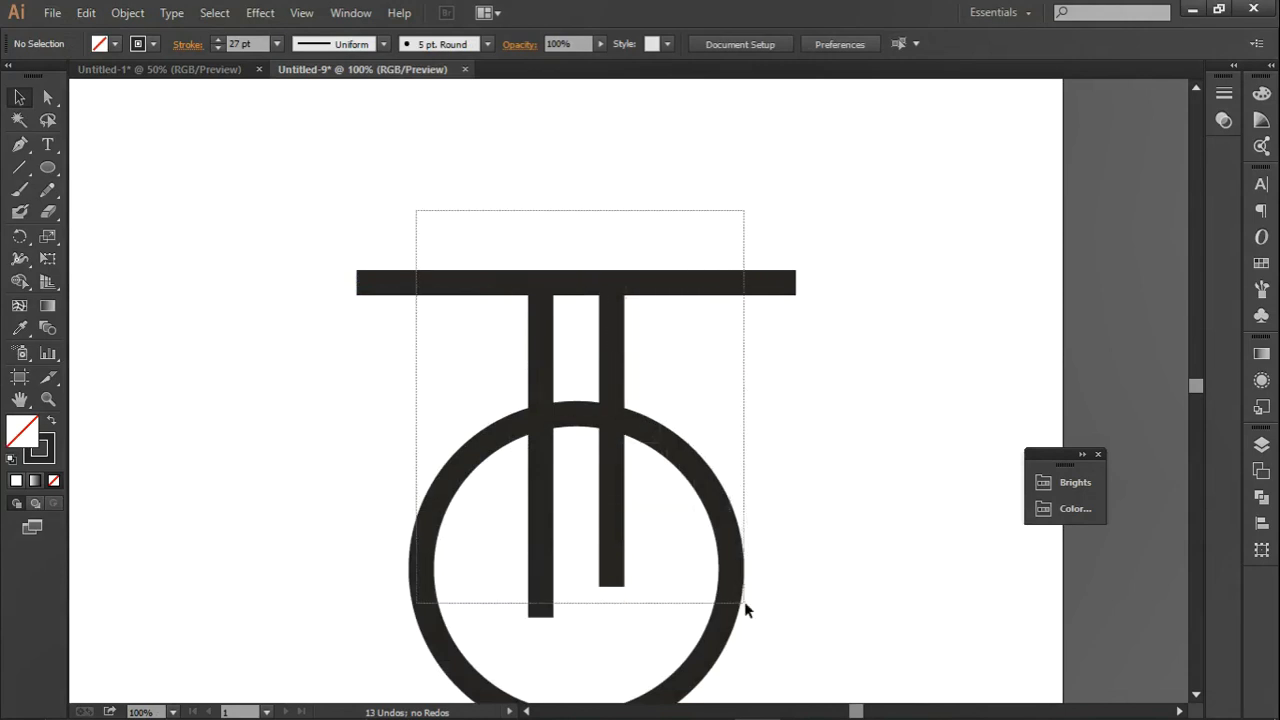
click(127, 12)
click(207, 220)
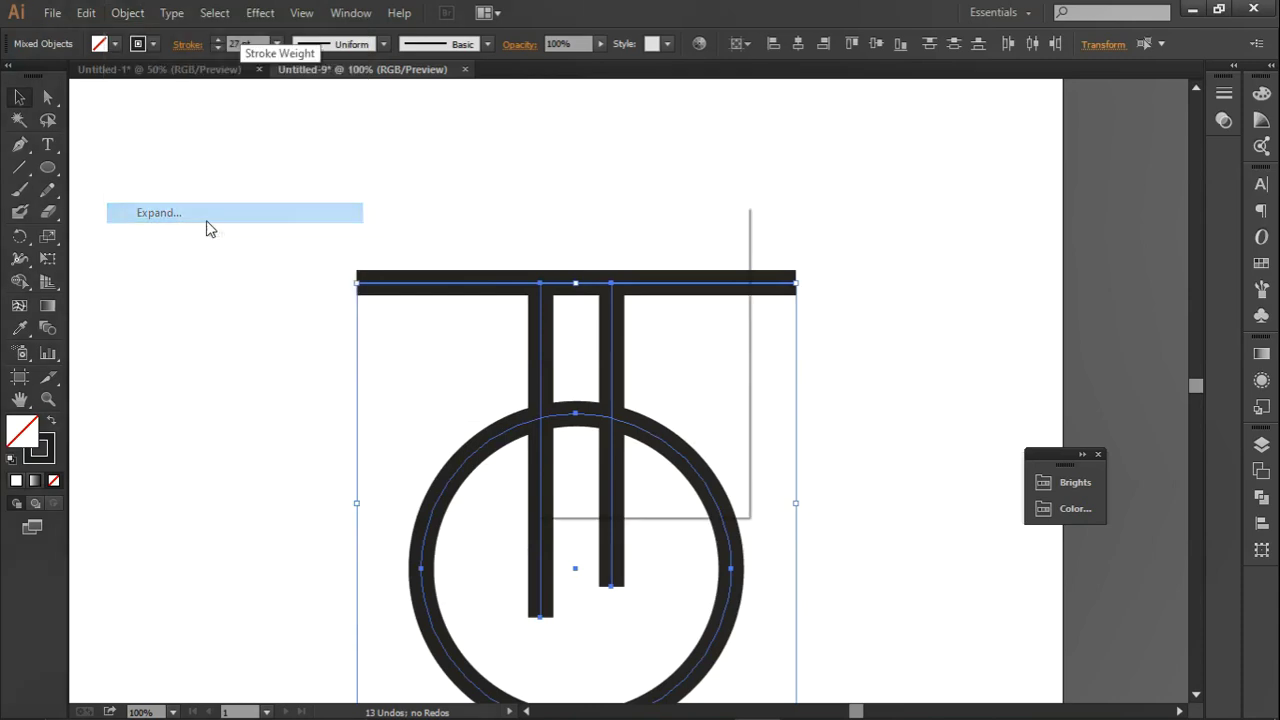
click(600, 477)
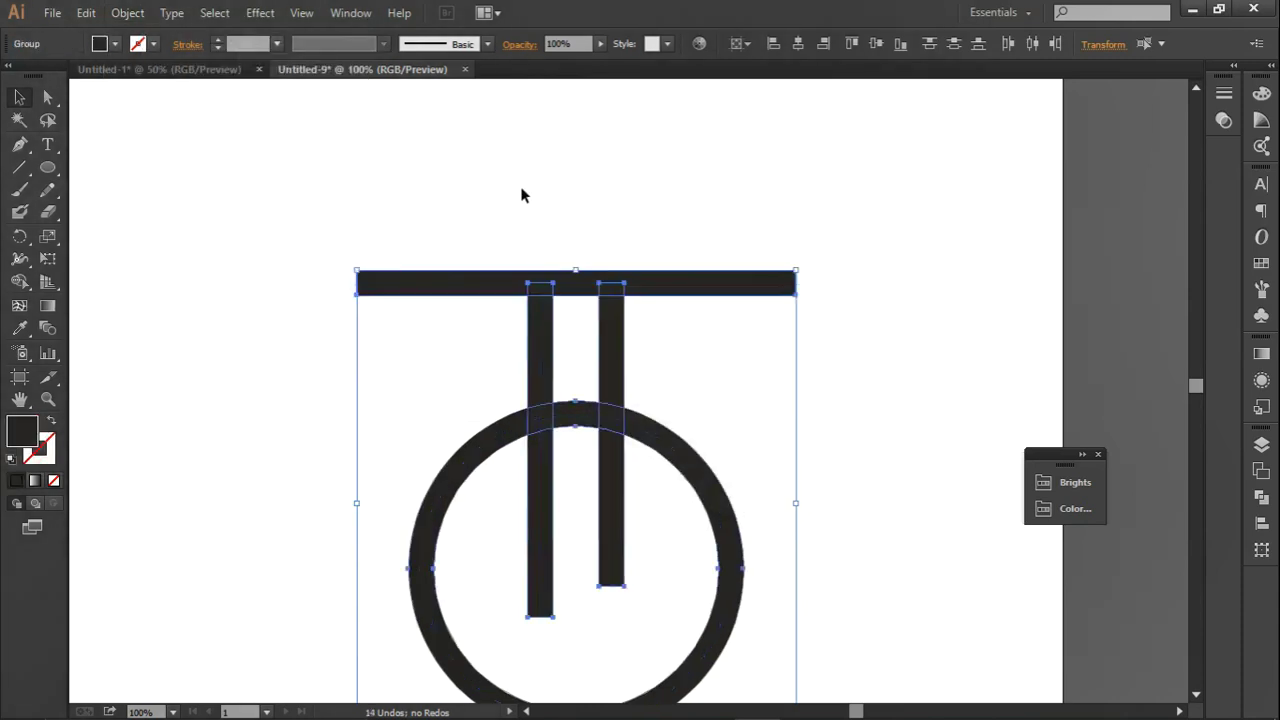
click(520, 194)
click(700, 296)
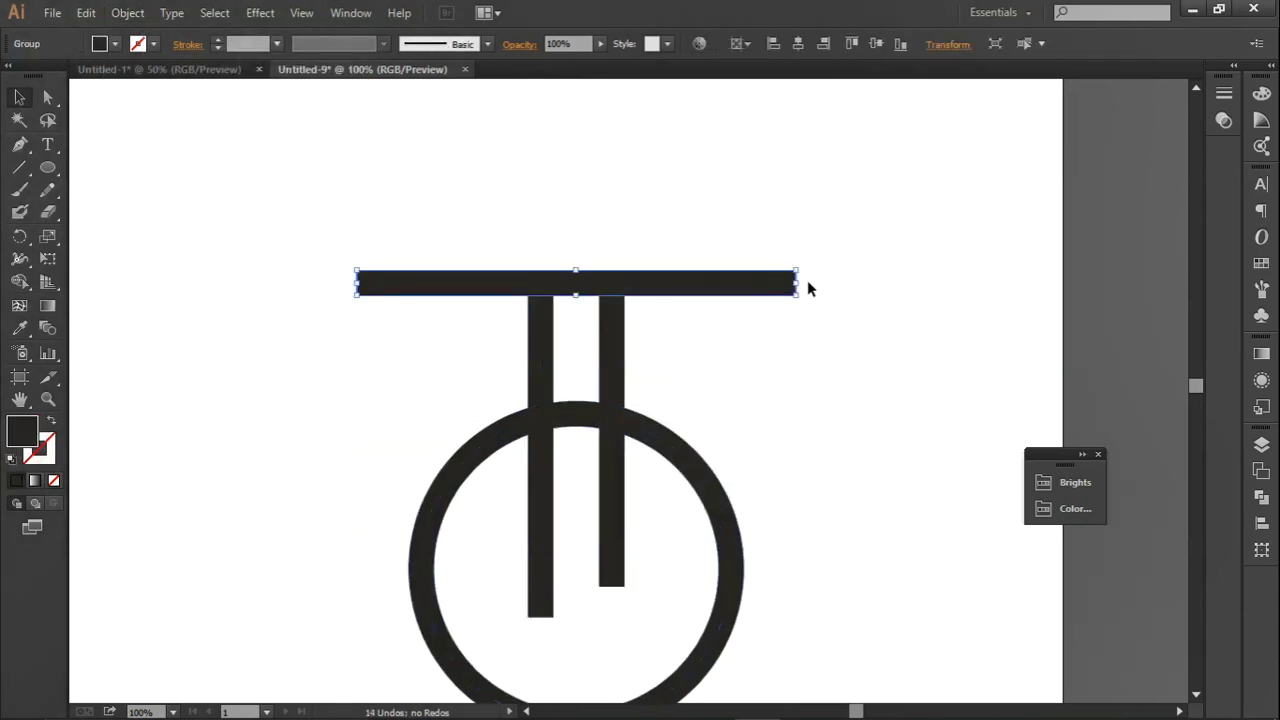
drag(800, 285, 721, 284)
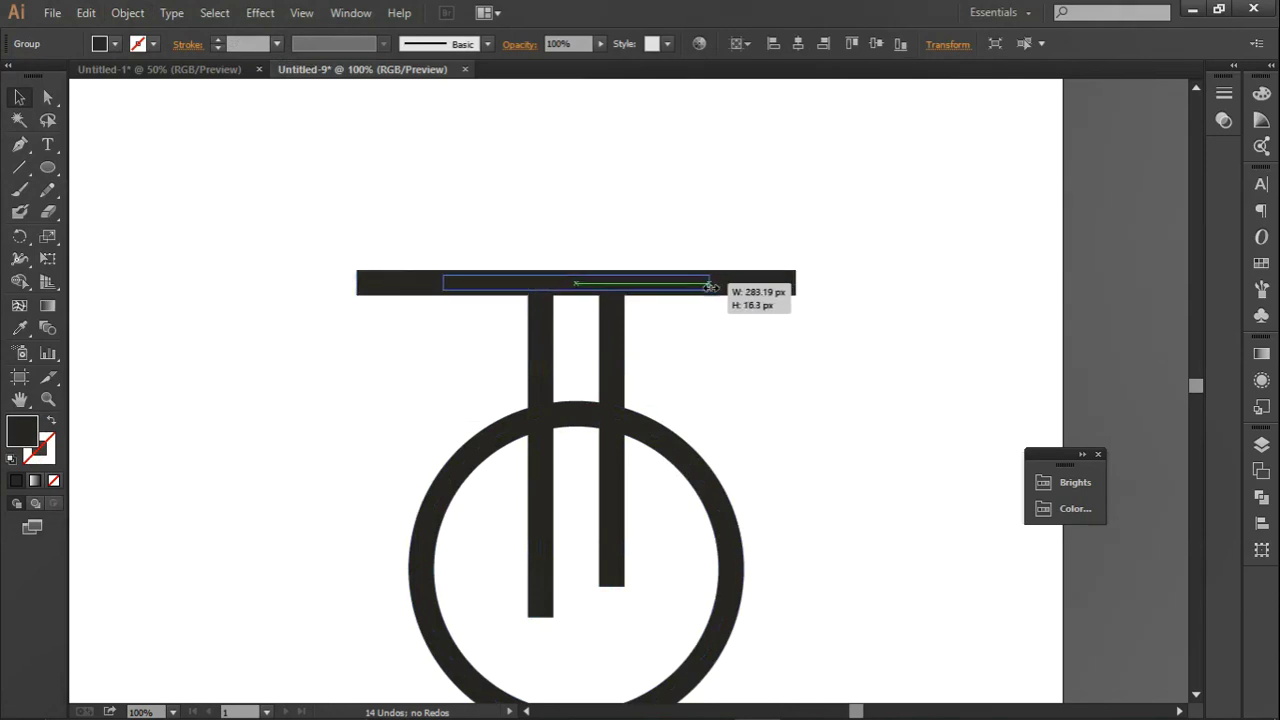
- Narrow the flask's top bar evenly from both sides
drag(721, 284, 709, 284)
key(ctrl+z)
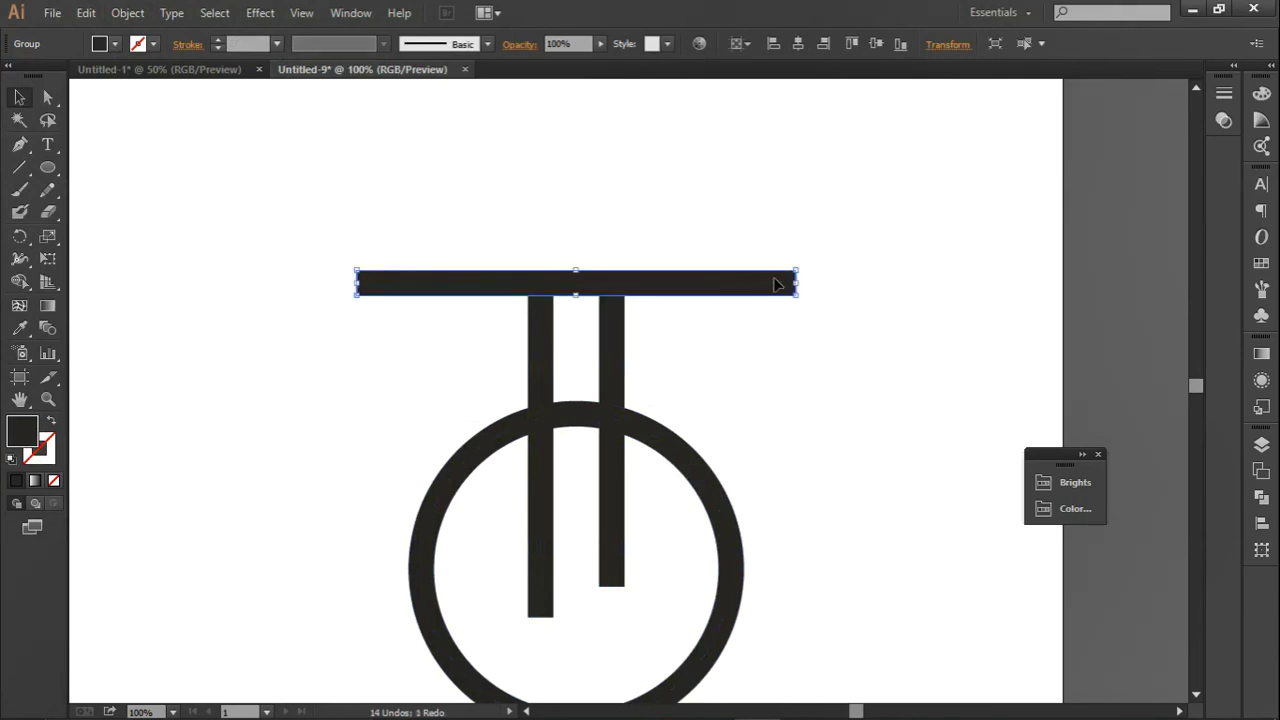
drag(798, 284, 702, 297)
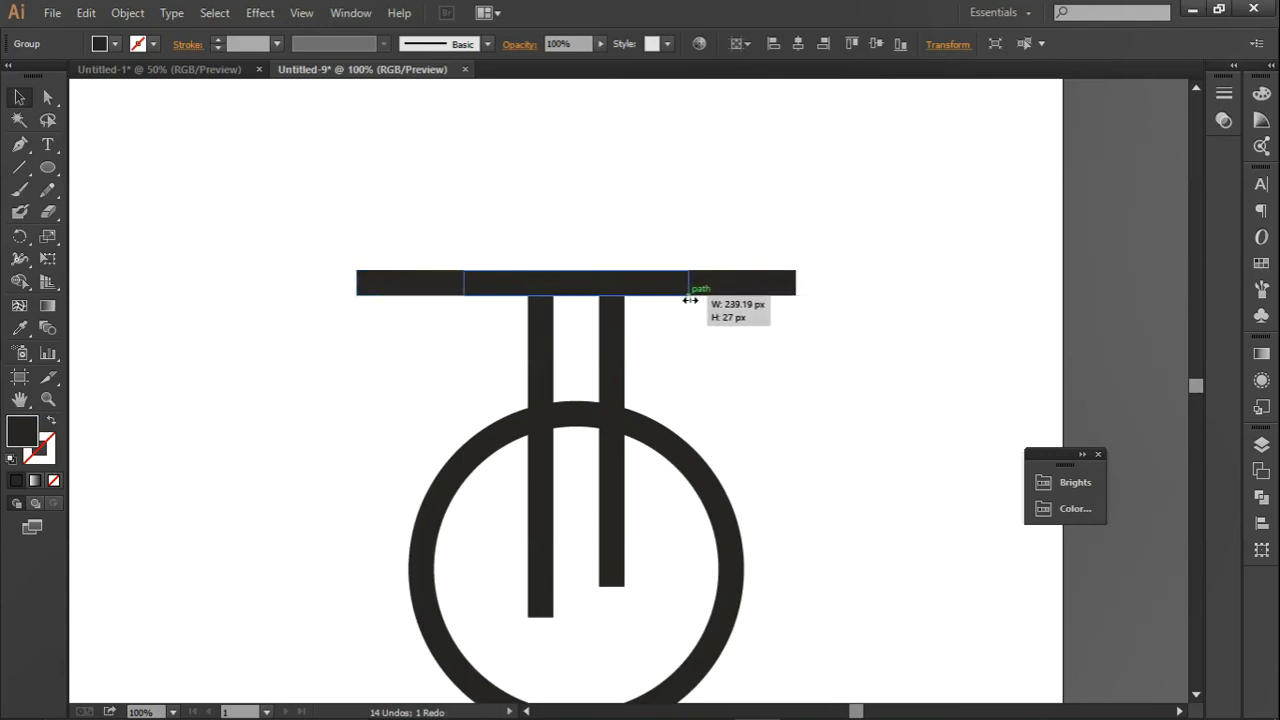
drag(702, 297, 688, 296)
click(655, 225)
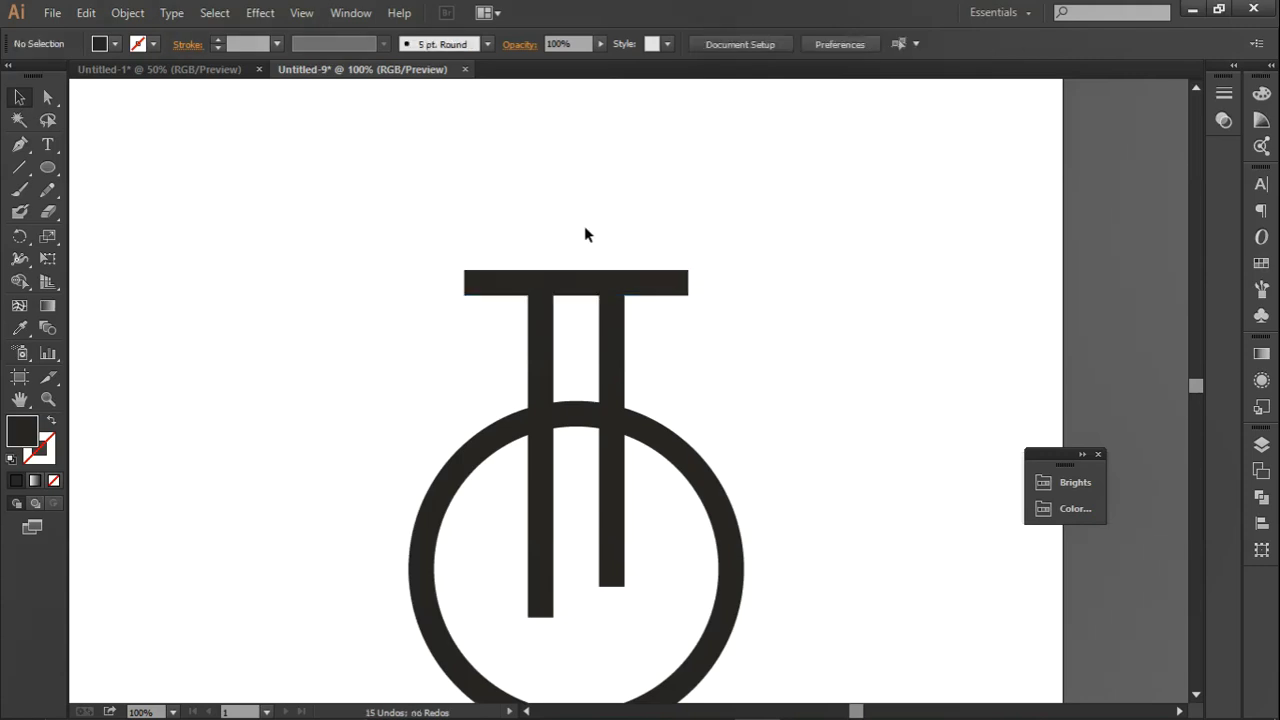
key(ctrl+minus)
click(640, 264)
drag(656, 270, 647, 268)
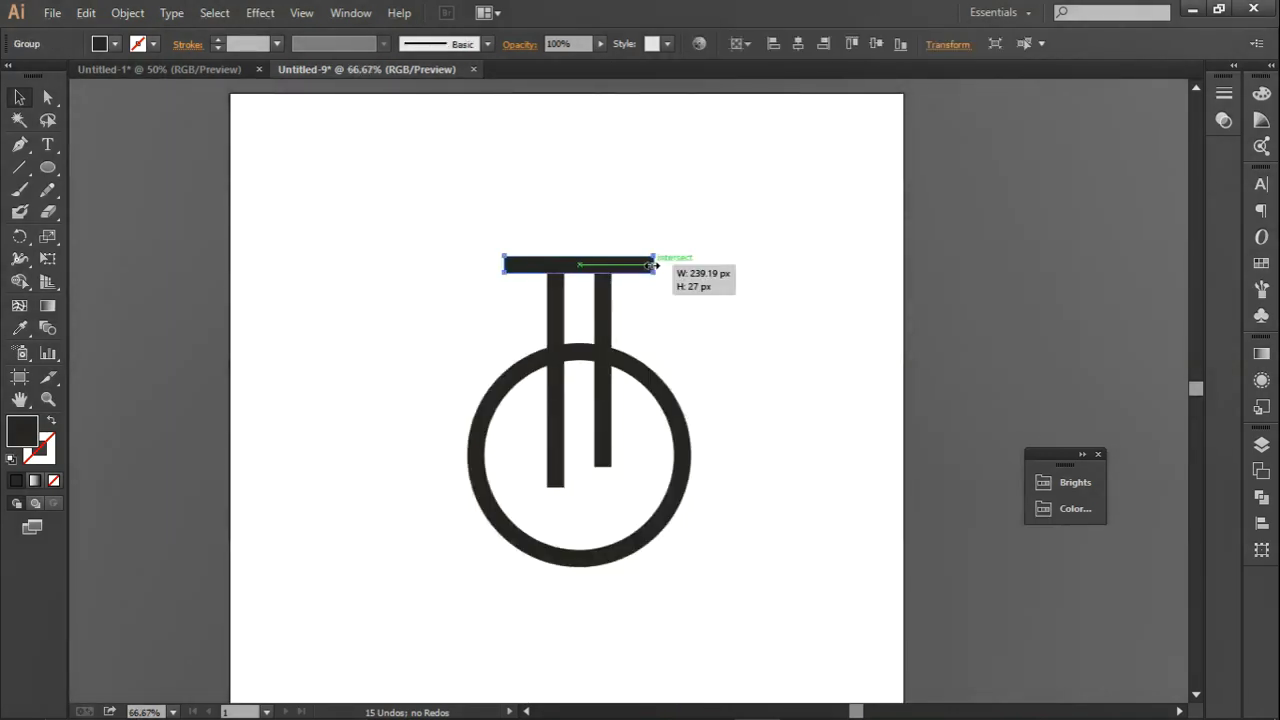
click(595, 206)
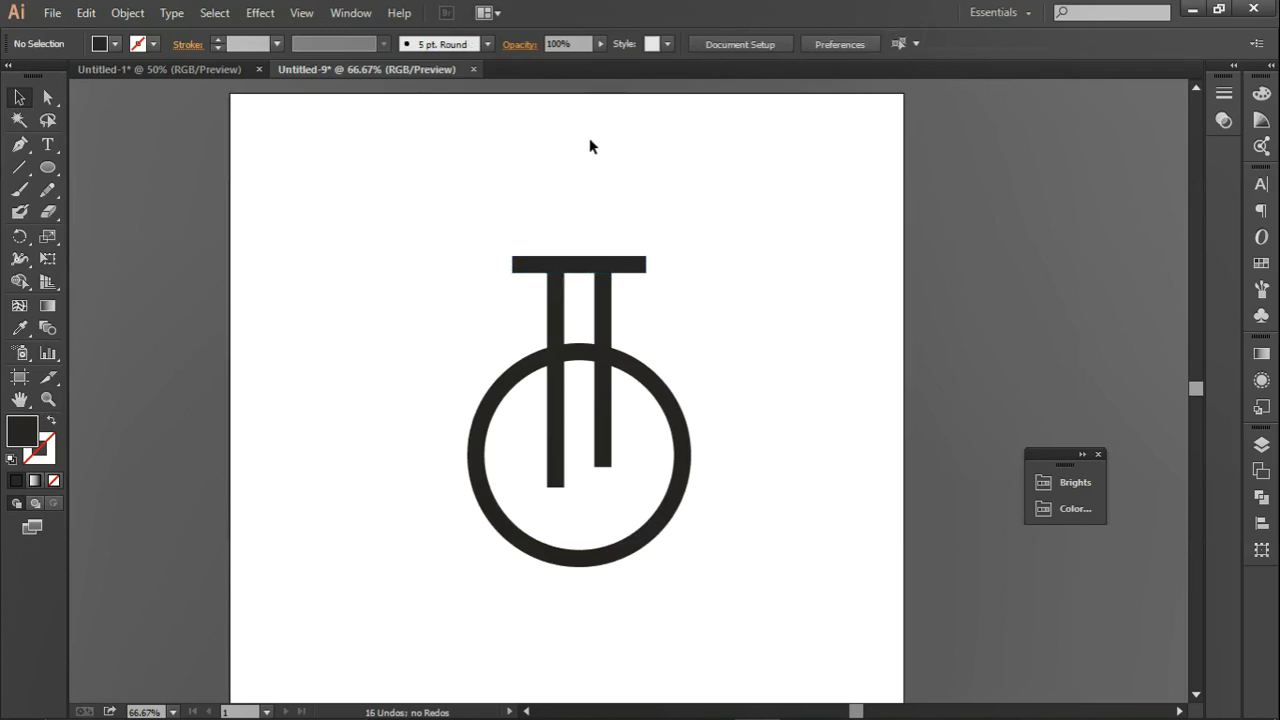
- Lower the top bar about 43.5 px so the neck bars poke above it, then select everything
drag(483, 204, 737, 503)
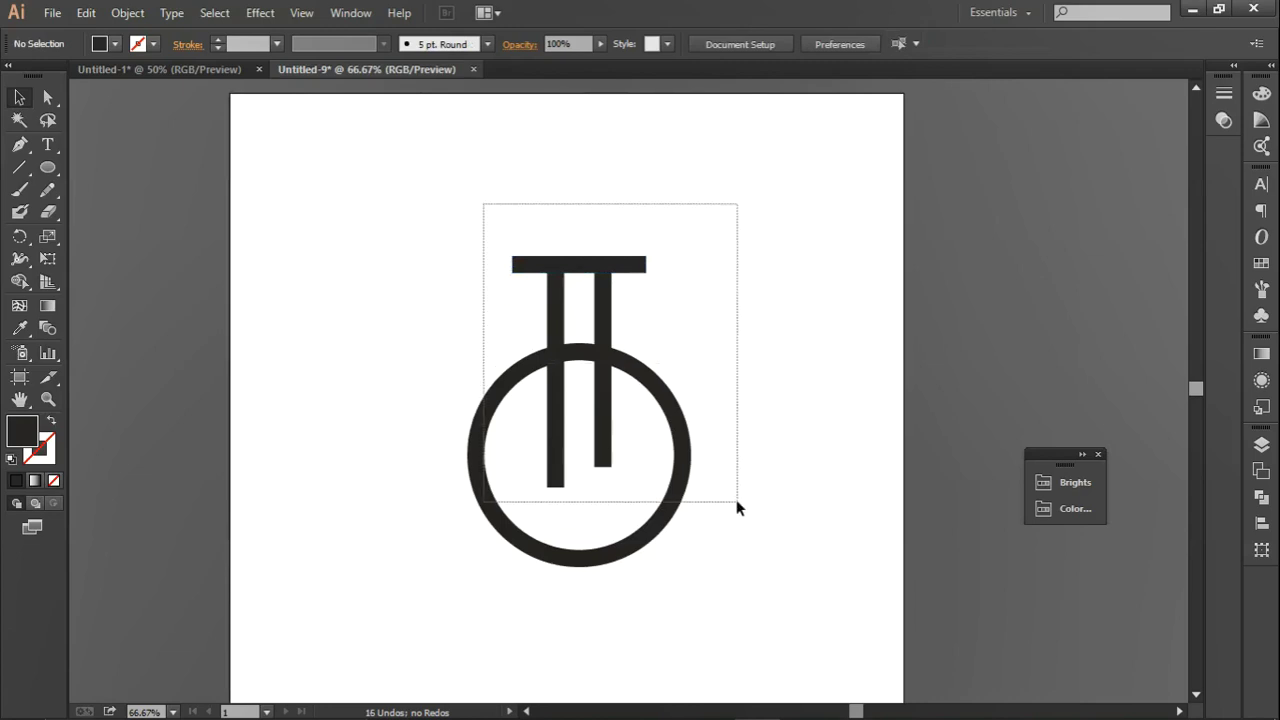
drag(737, 503, 679, 213)
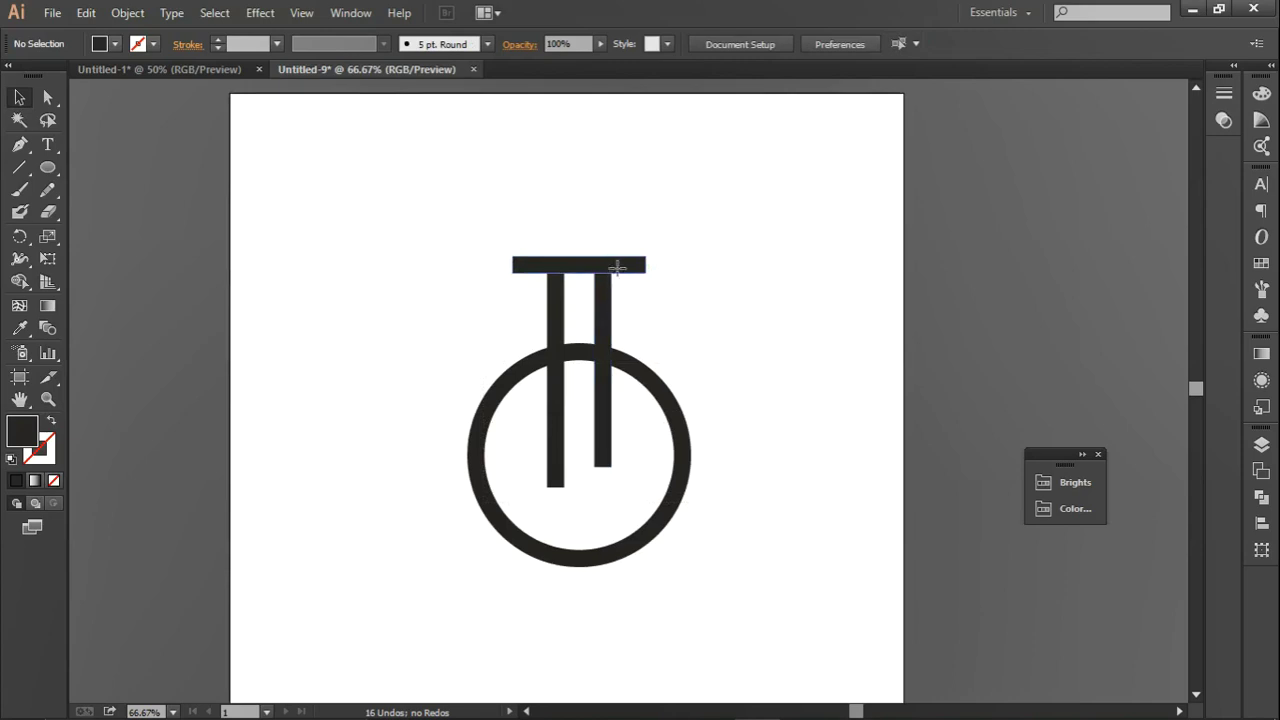
click(594, 267)
key(ctrl+shift+a)
click(586, 266)
drag(586, 265, 588, 298)
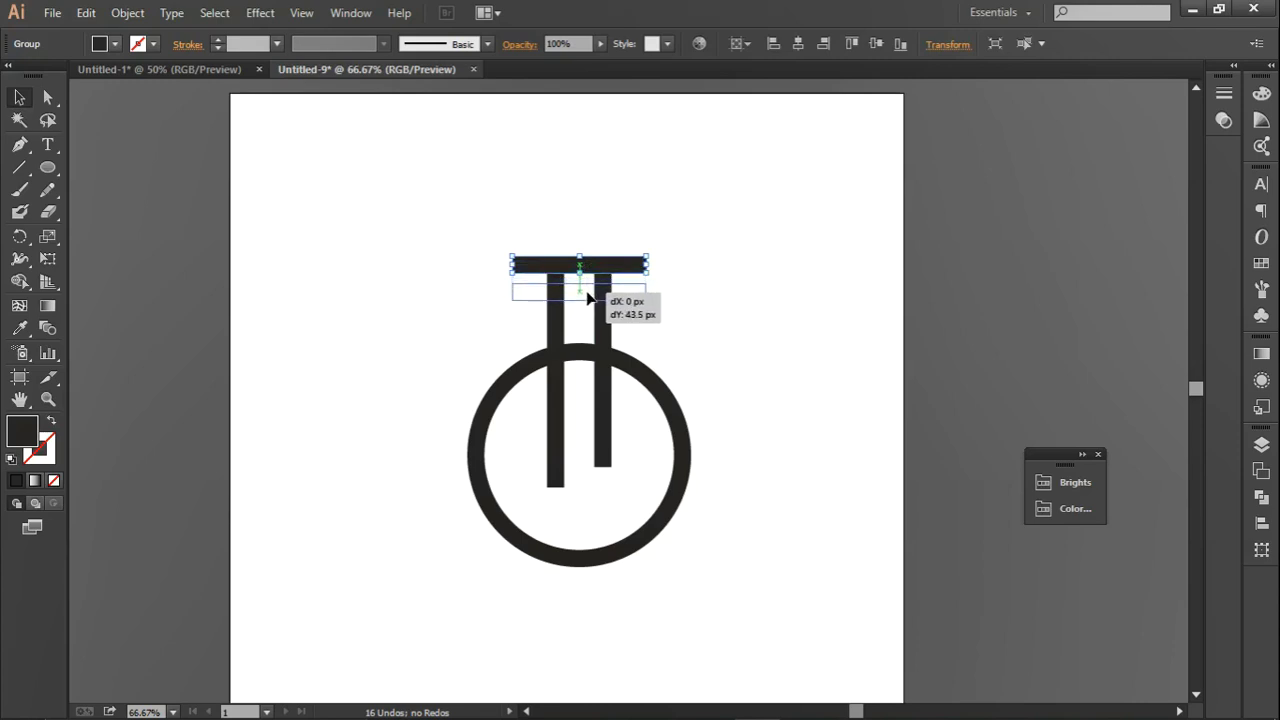
drag(588, 298, 589, 298)
click(640, 220)
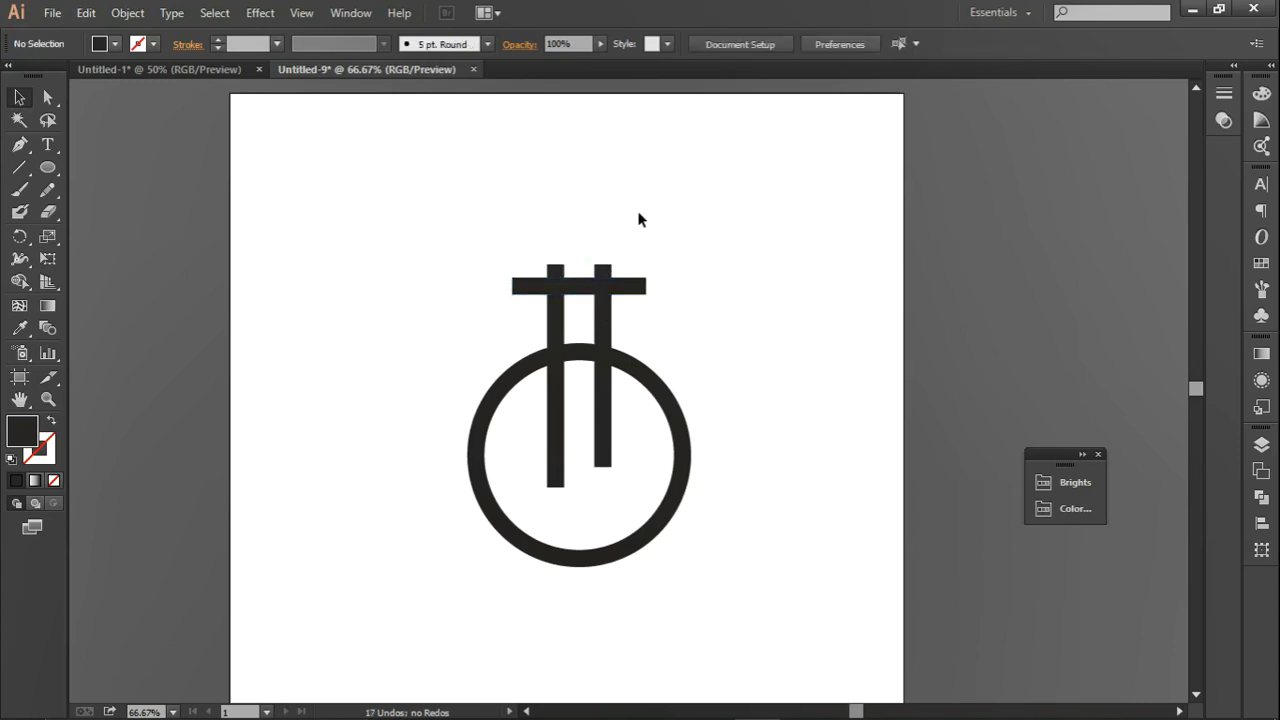
drag(434, 222, 788, 594)
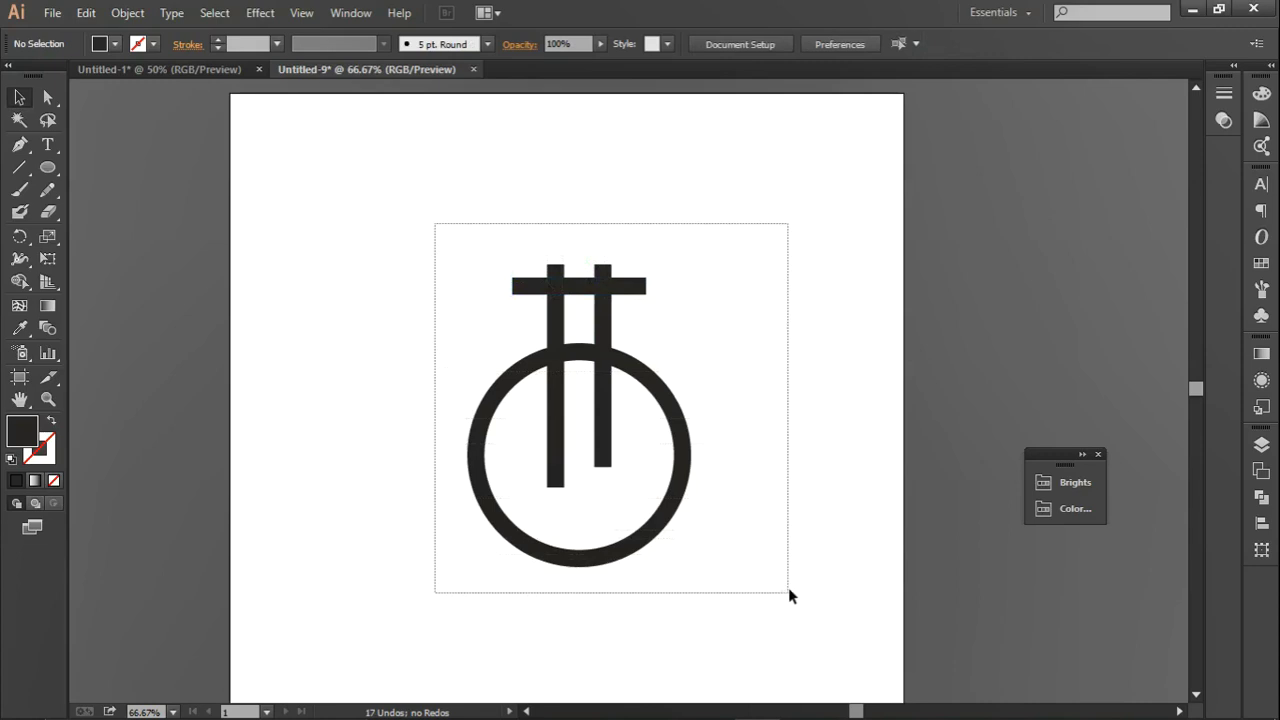
click(19, 281)
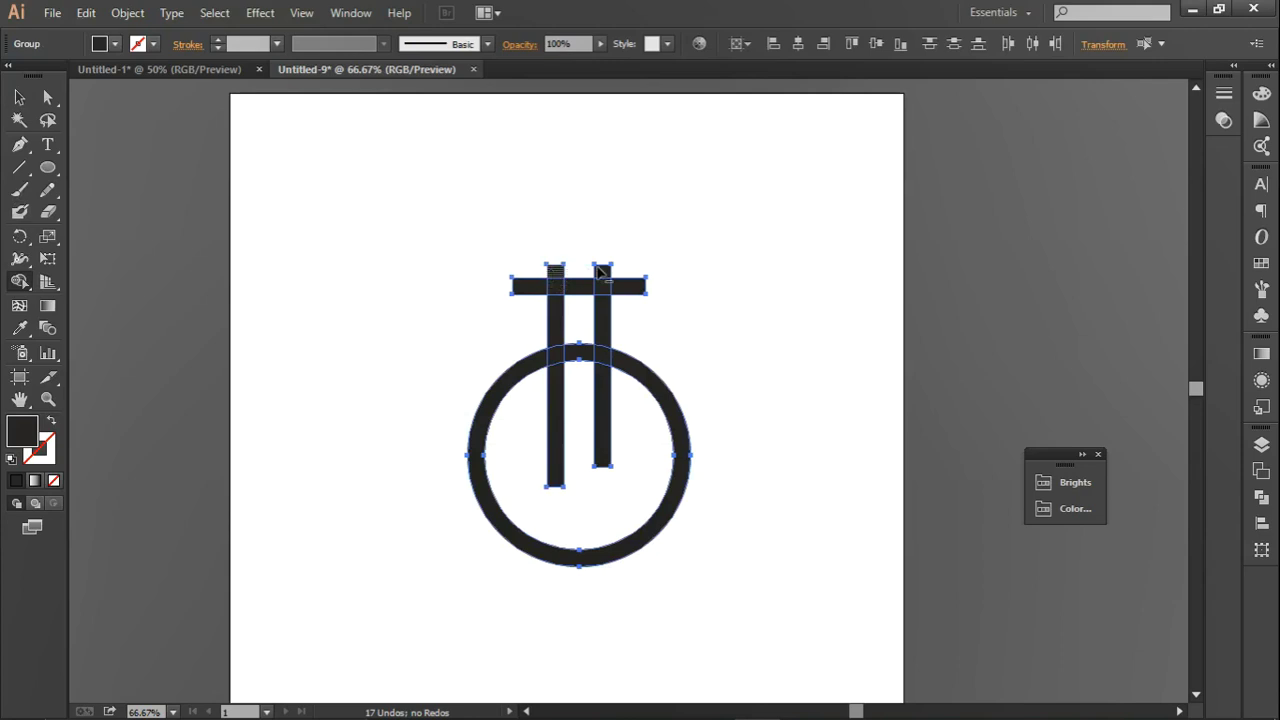
- Trim away the bar ends above the top bar and the pieces inside the circle with Shape Builder
drag(600, 270, 615, 272)
key(alt)
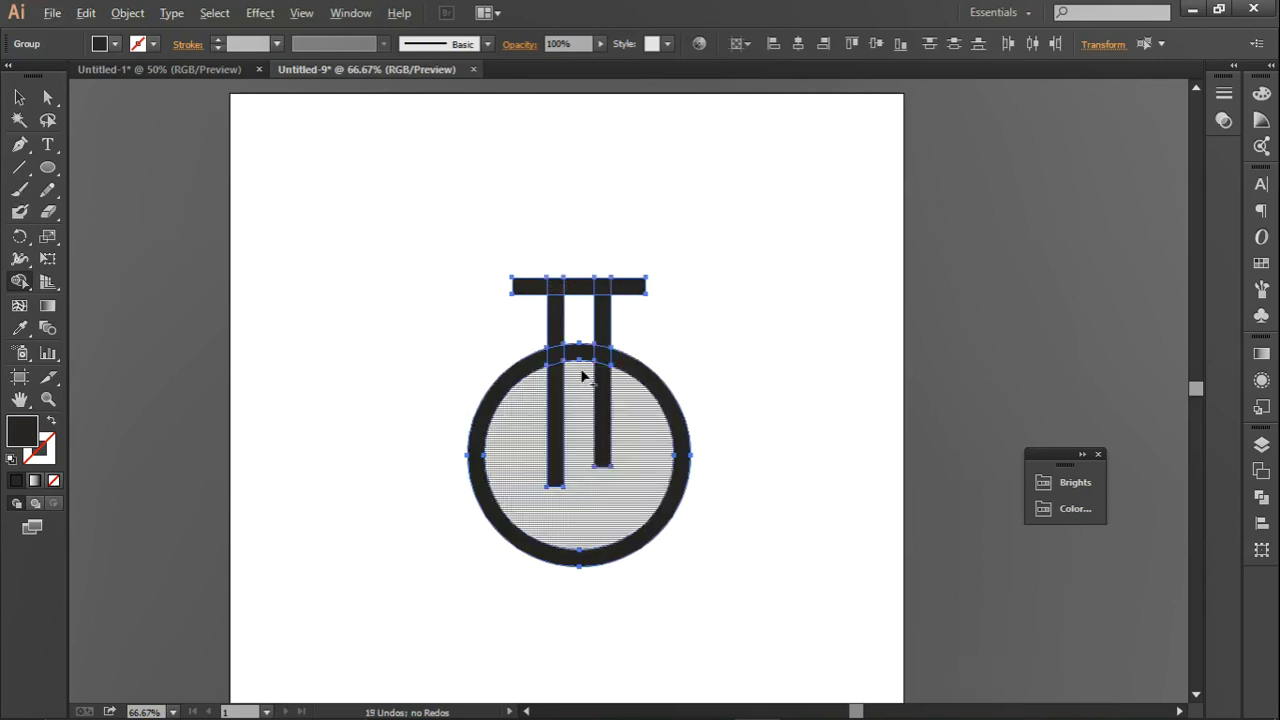
drag(583, 375, 613, 400)
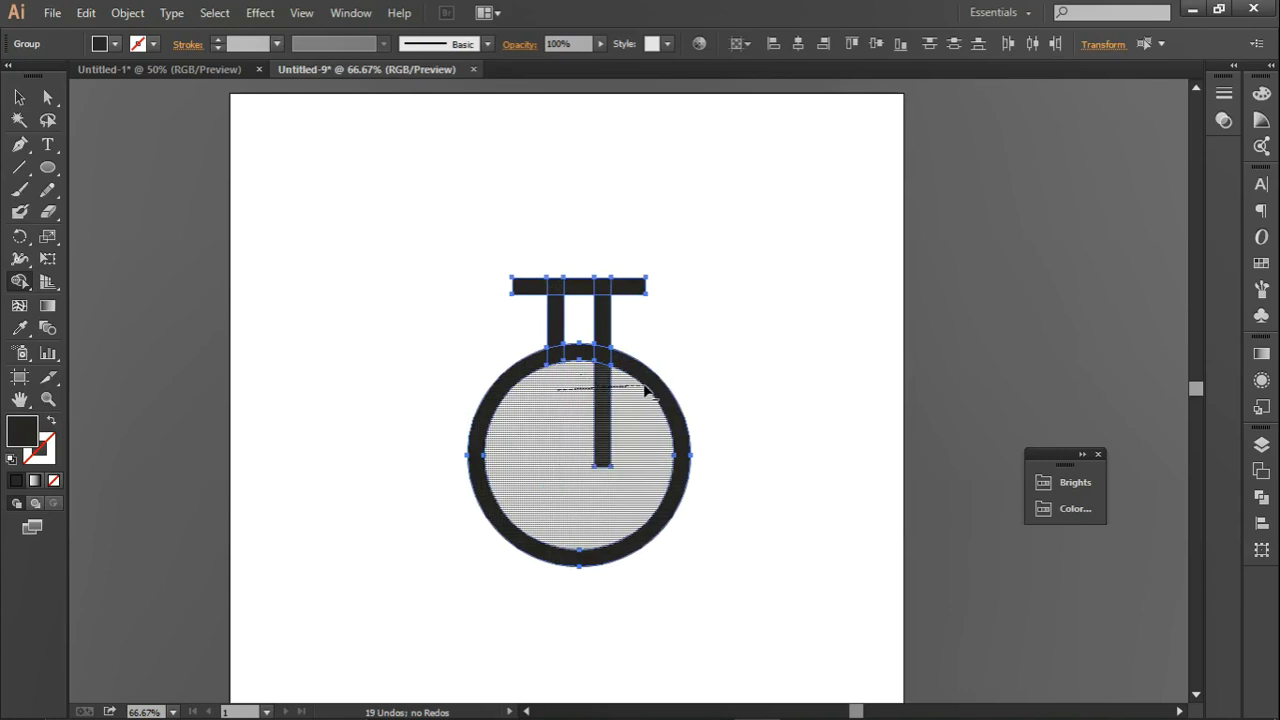
drag(587, 386, 583, 352)
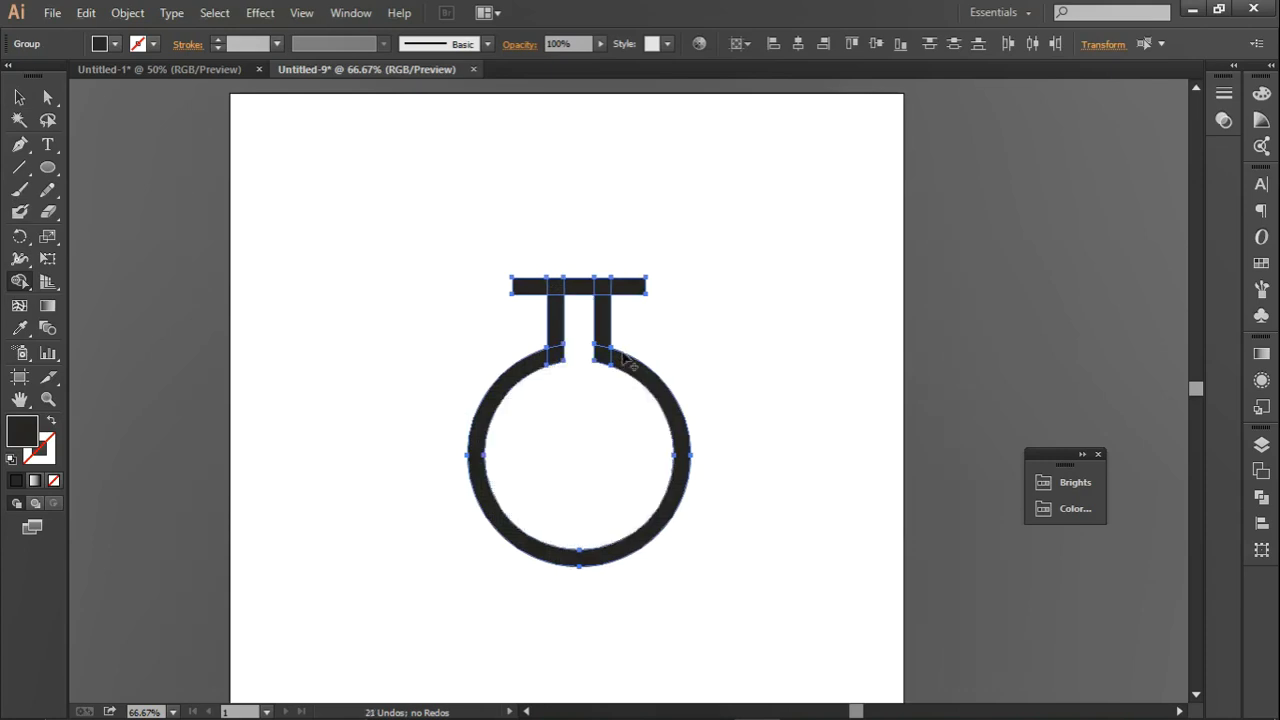
click(19, 97)
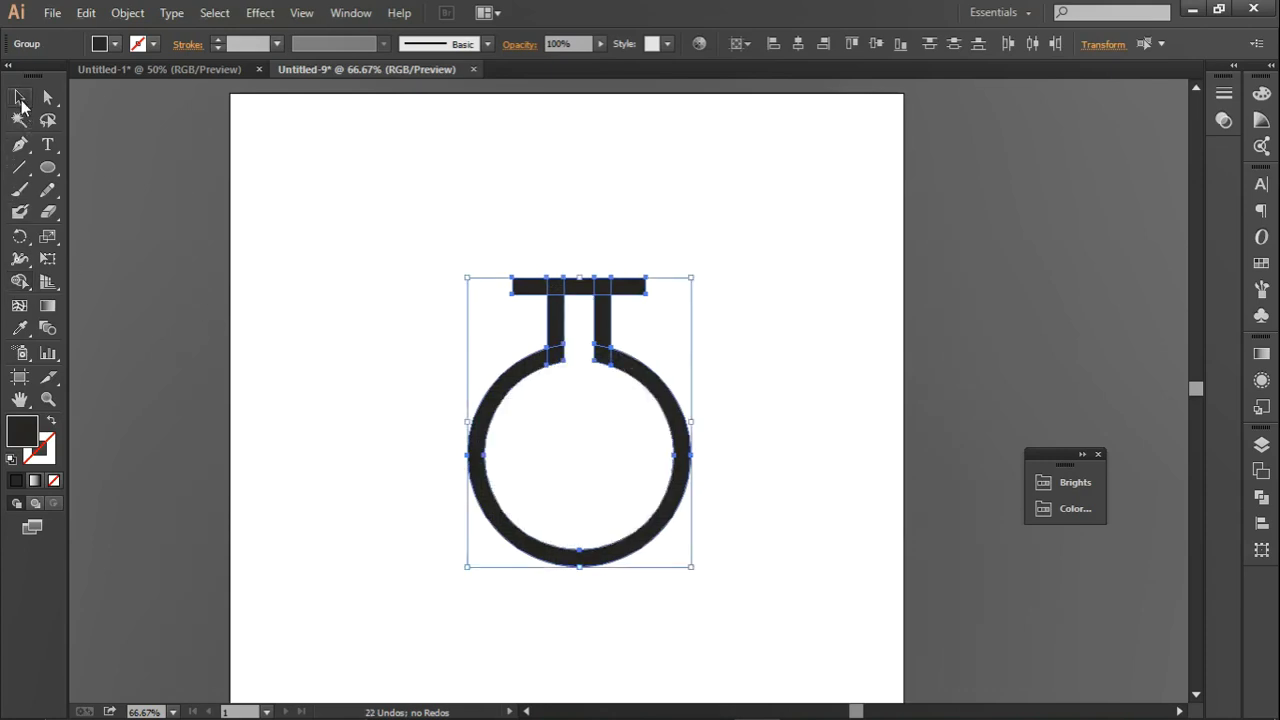
click(482, 216)
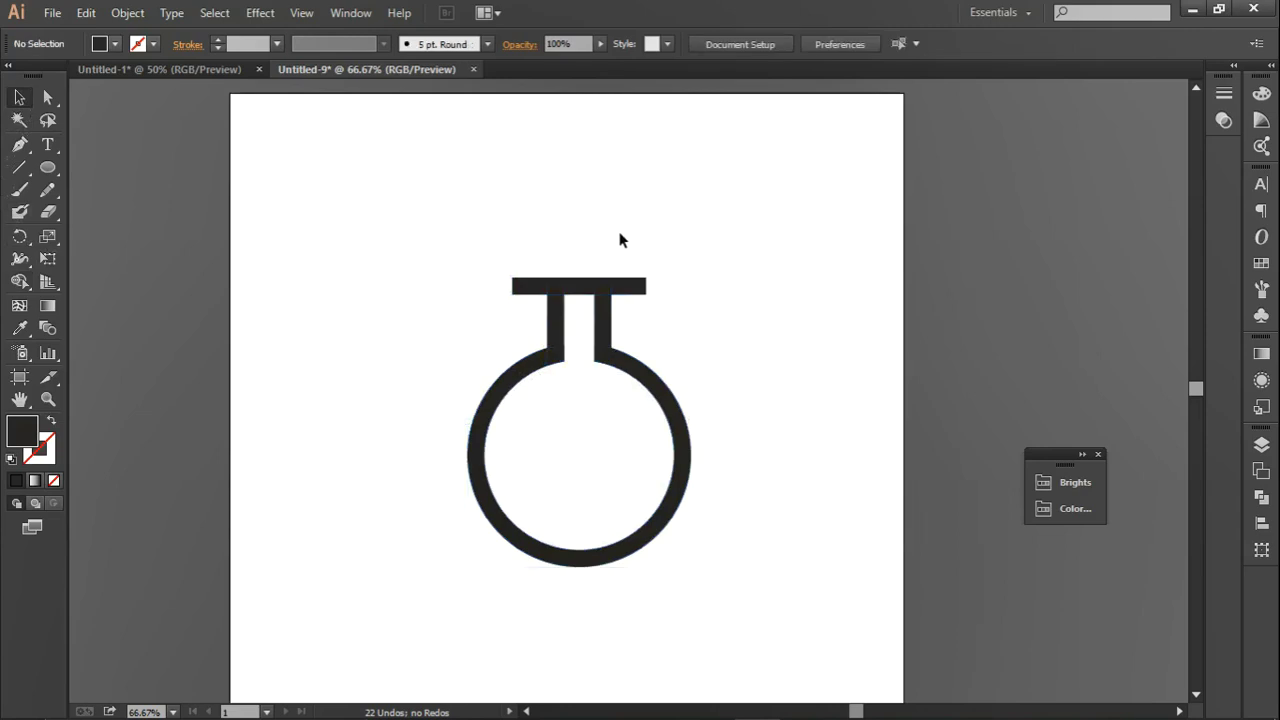
- Unite all flask pieces into a single shape with Pathfinder Unite
drag(444, 237, 763, 495)
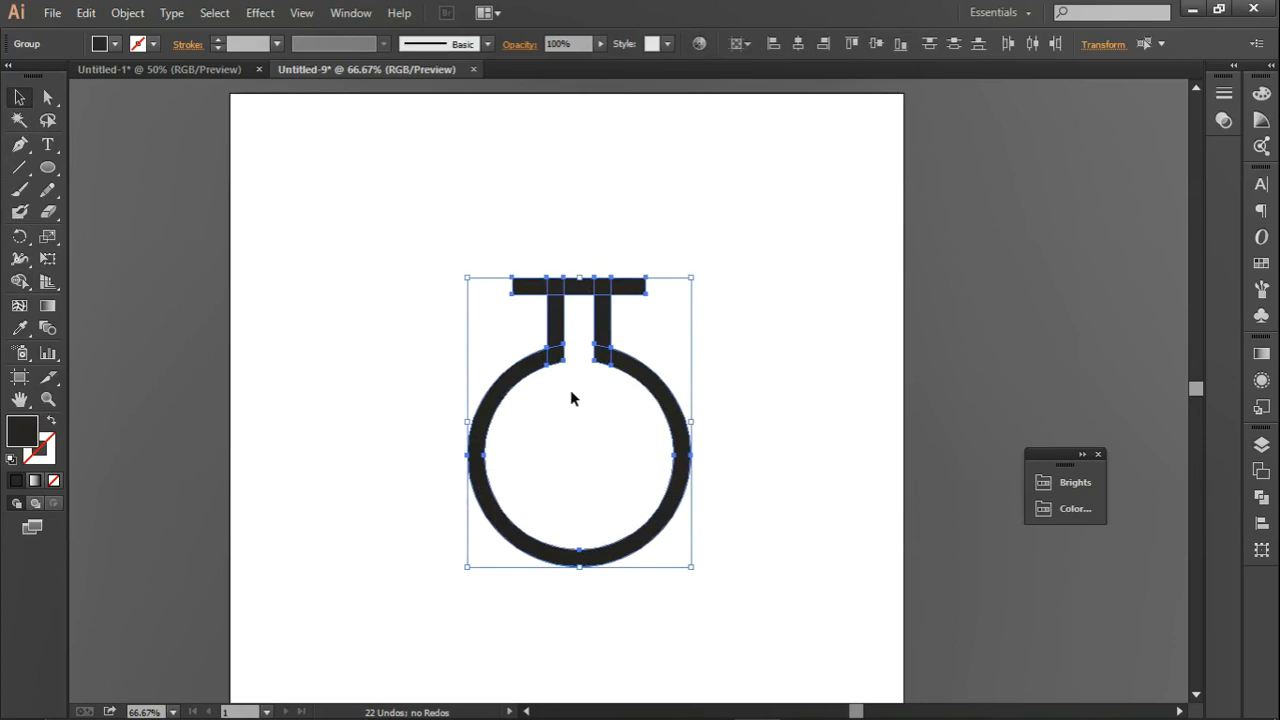
click(1262, 500)
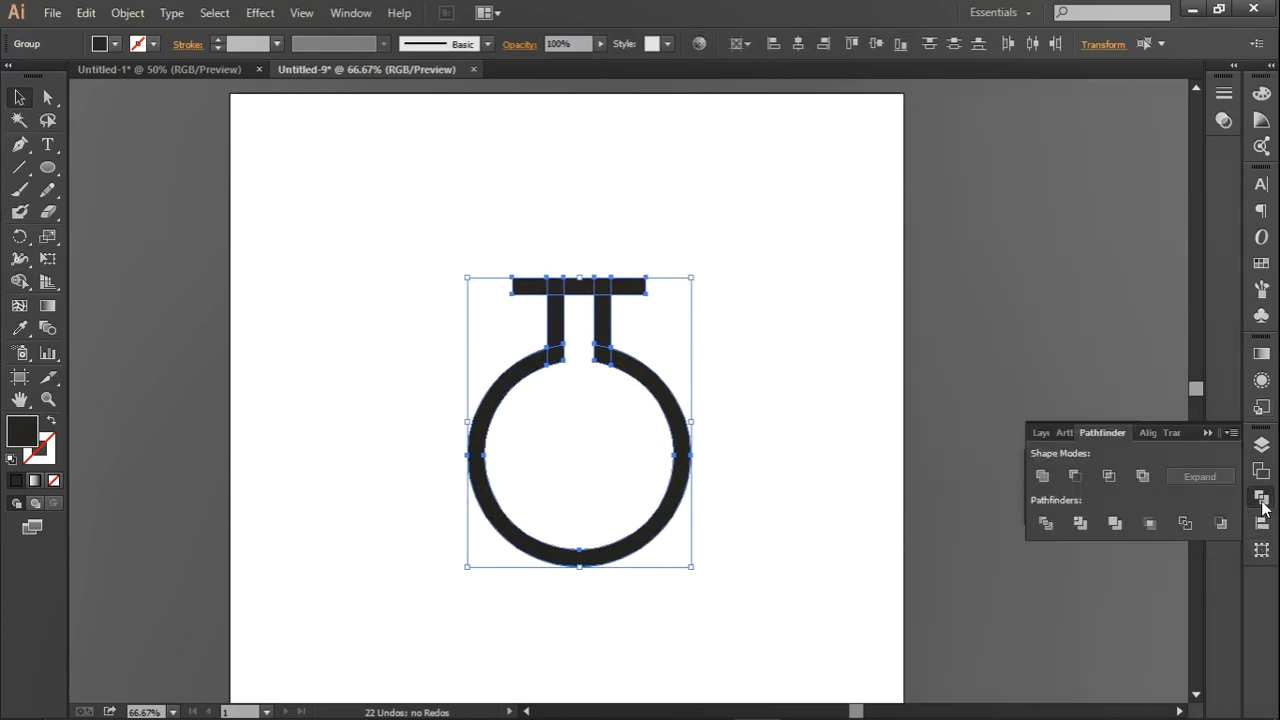
click(1047, 477)
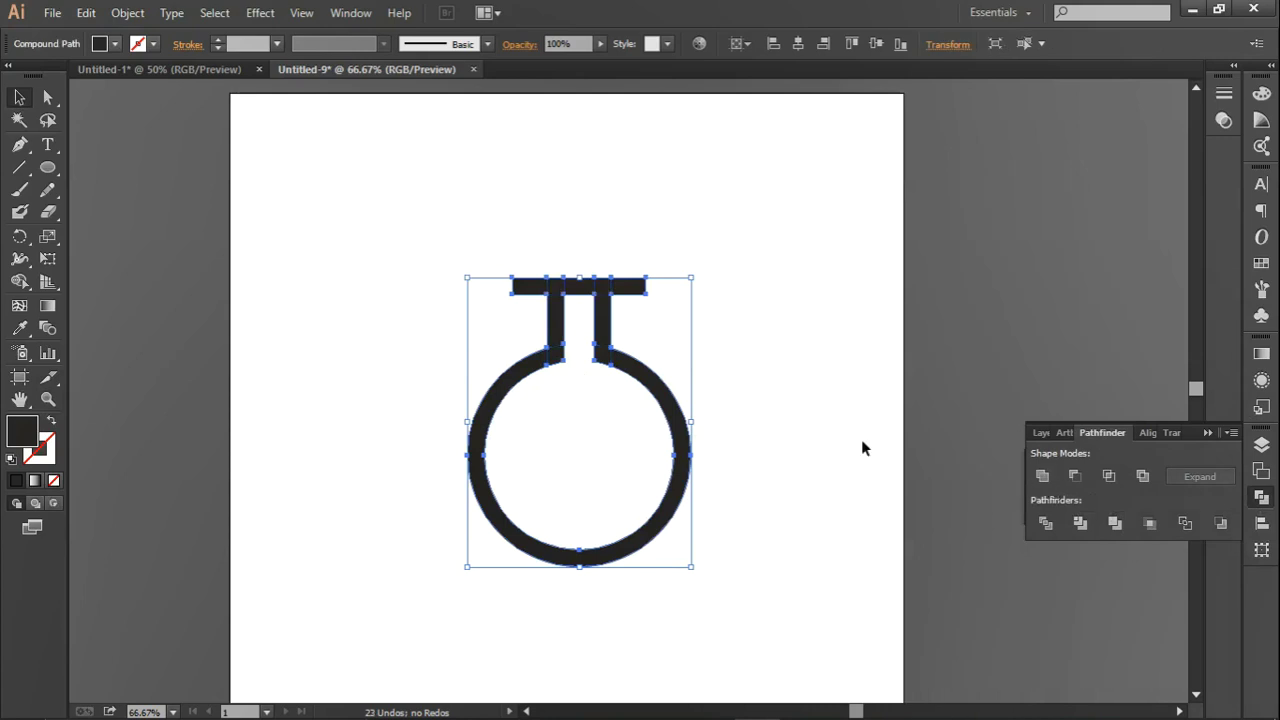
click(628, 232)
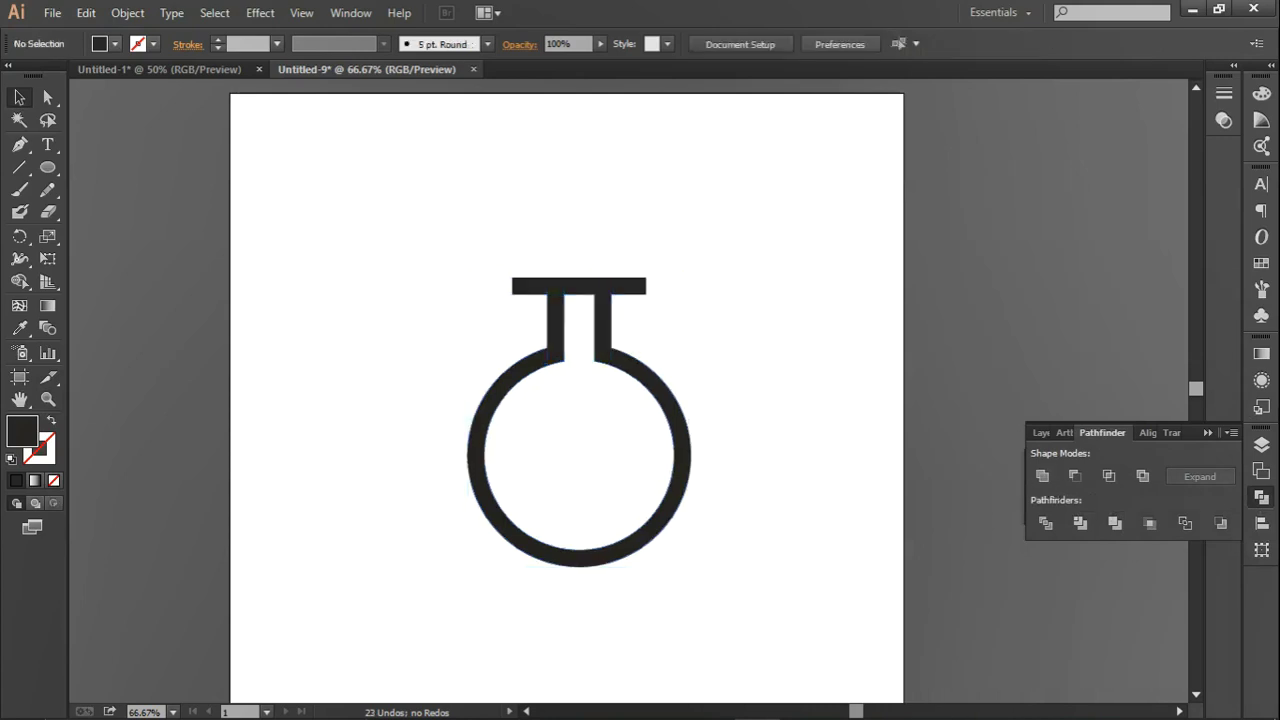
click(1209, 434)
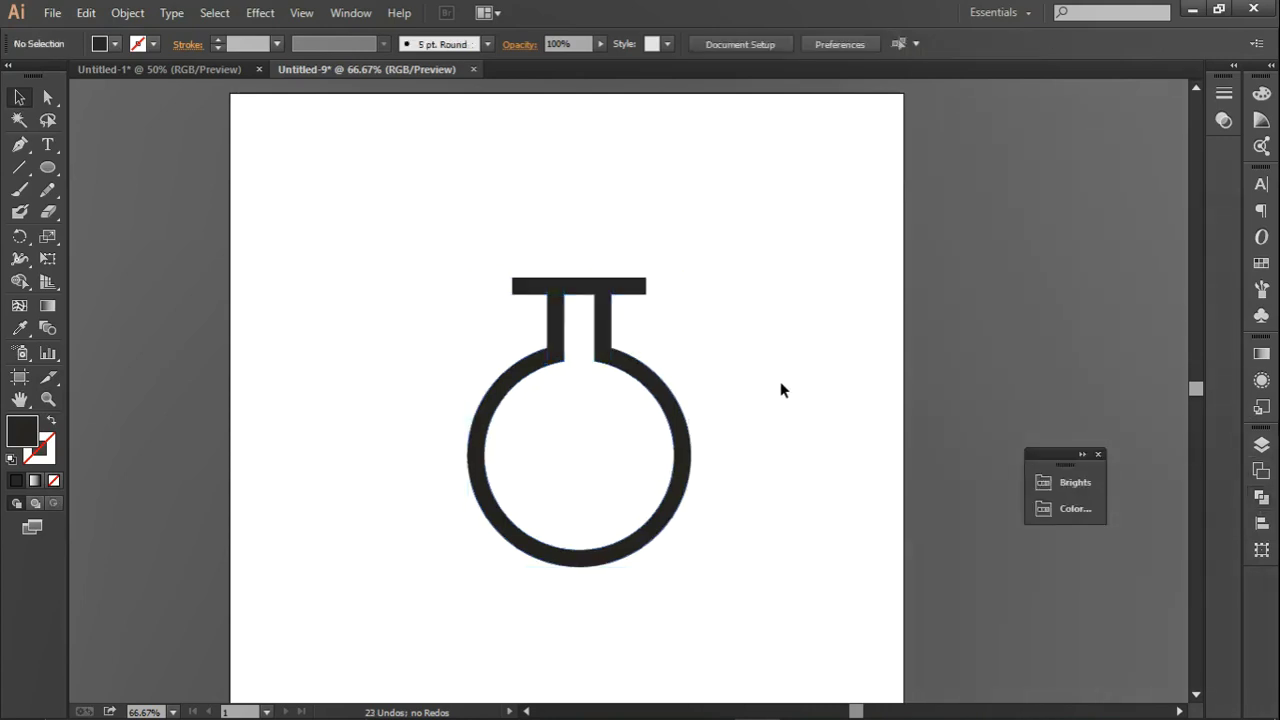
click(191, 69)
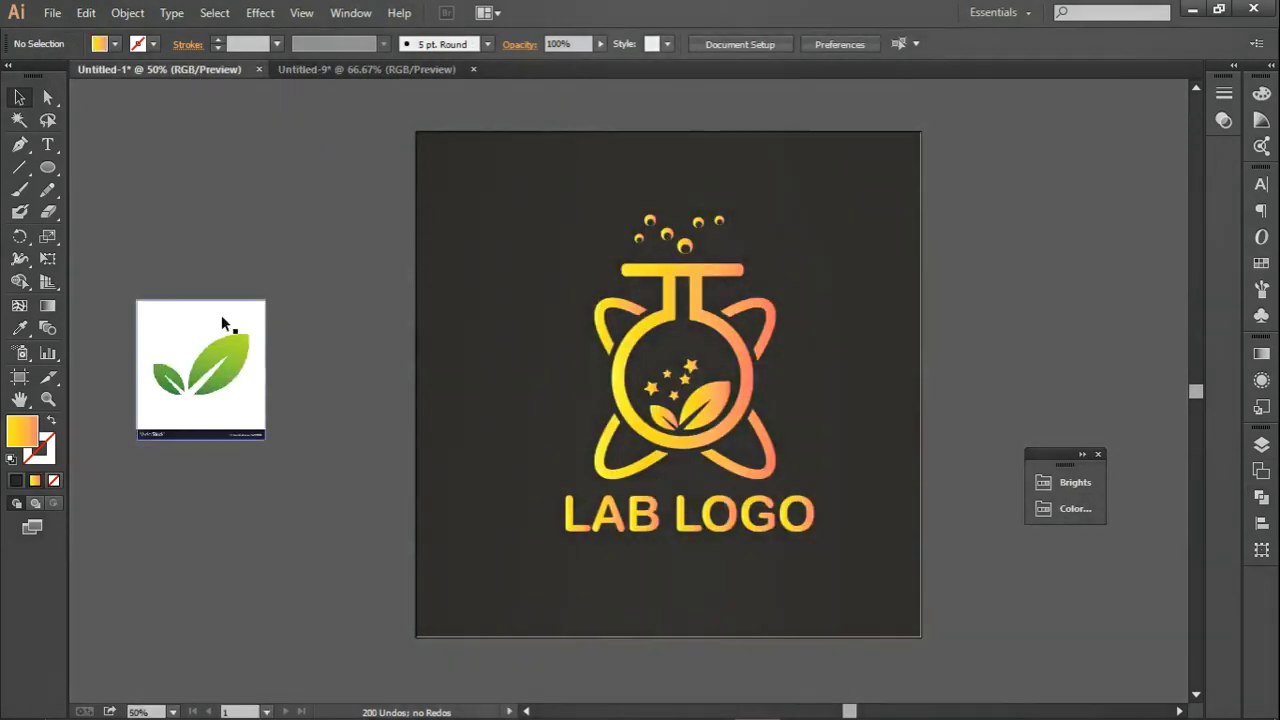
- Bring the green leaf image from the LAB LOGO file into Untitled-9, enlarged beside the flask
drag(193, 383, 333, 72)
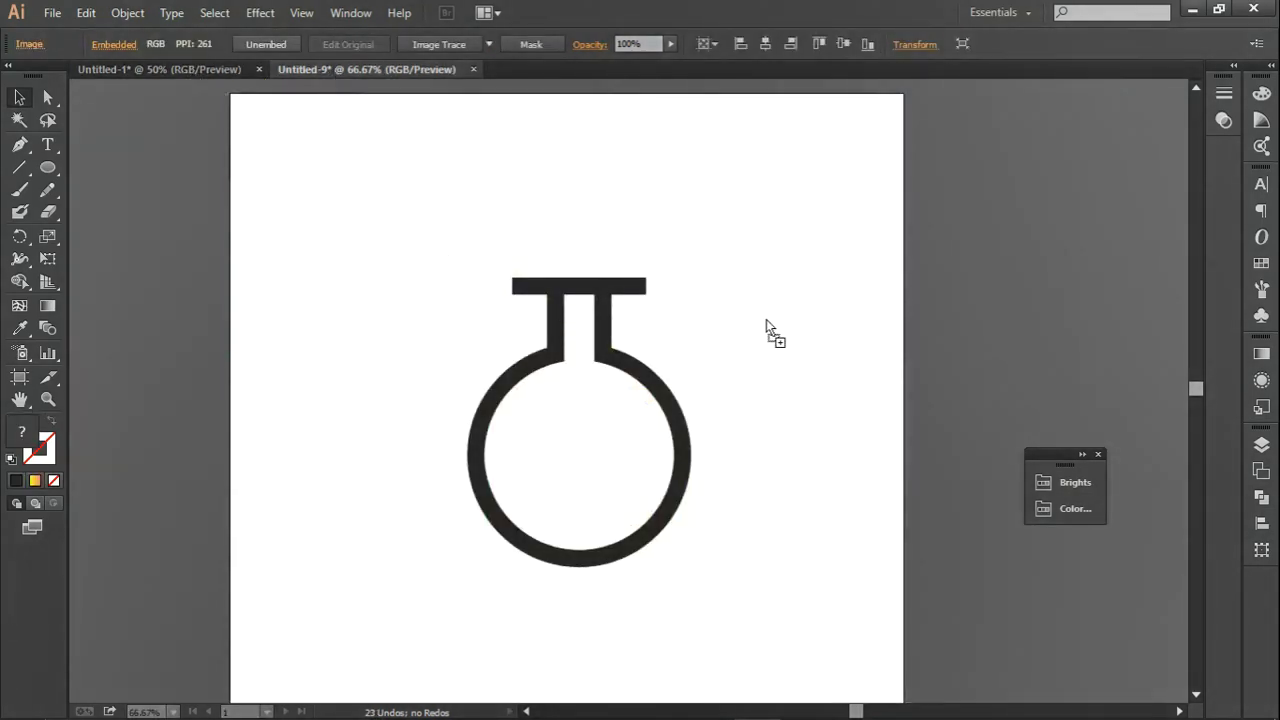
drag(333, 72, 764, 327)
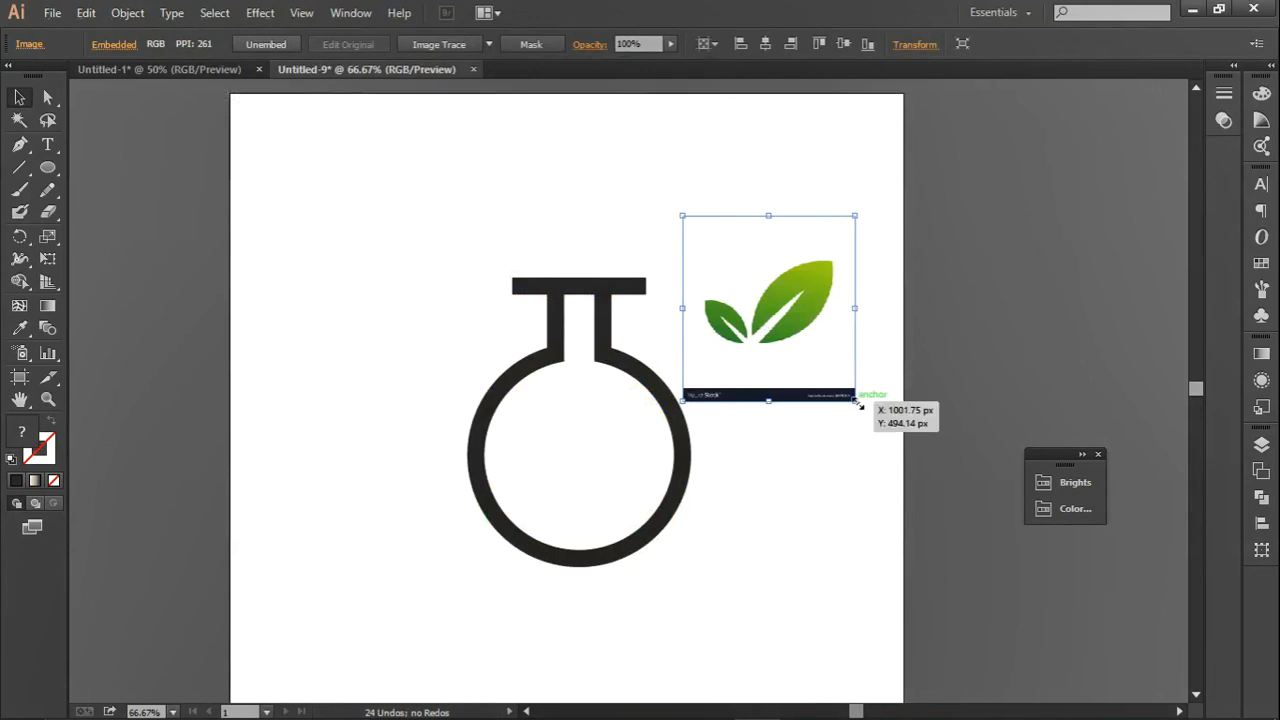
drag(858, 403, 947, 502)
mouse_move(834, 296)
mouse_down()
mouse_move(787, 411)
mouse_move(821, 383)
mouse_up()
click(465, 273)
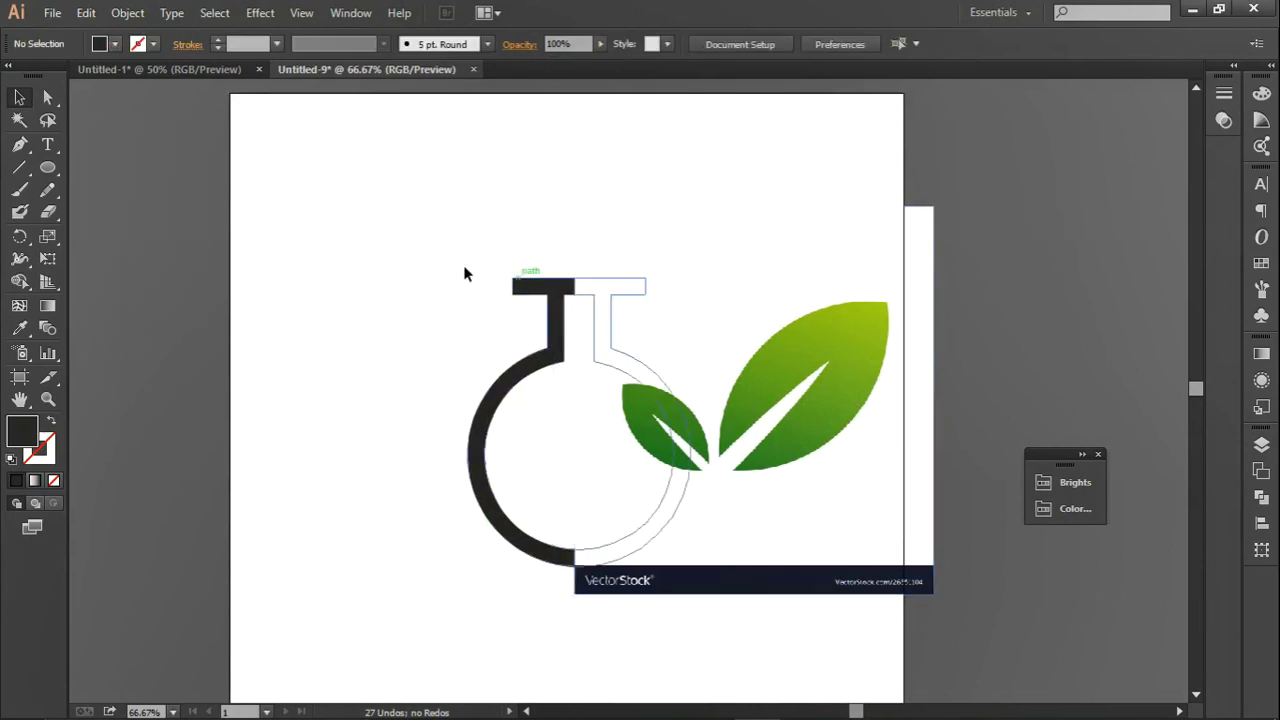
scroll(888, 304, up, 1)
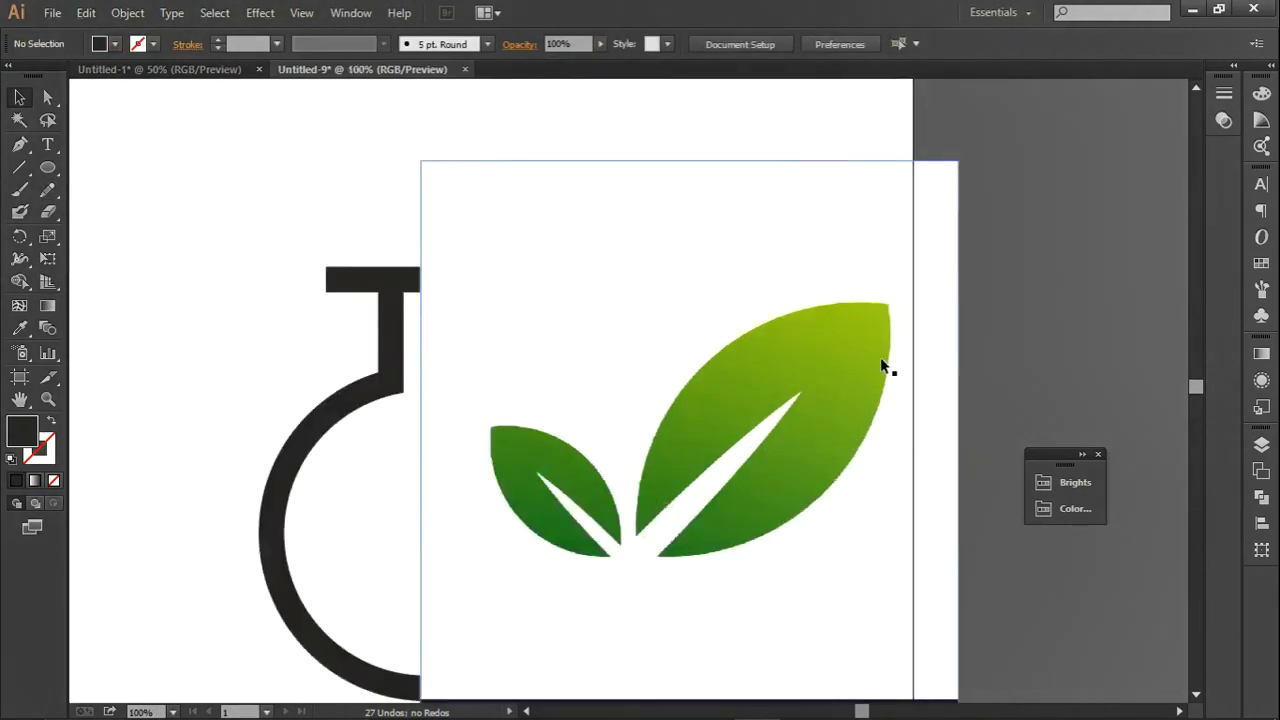
drag(883, 366, 806, 286)
click(20, 146)
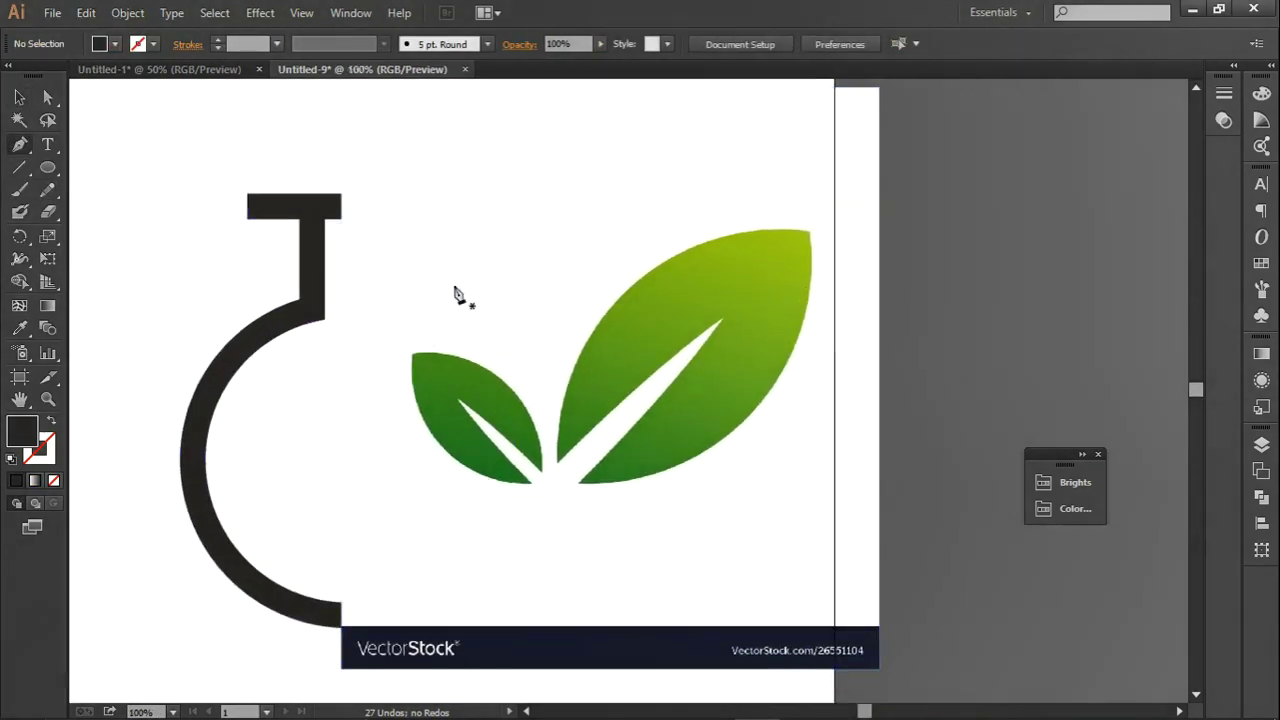
- Trace the big leaf's curved outline from its base around the tip and down the lower edge
click(559, 462)
drag(671, 288, 738, 202)
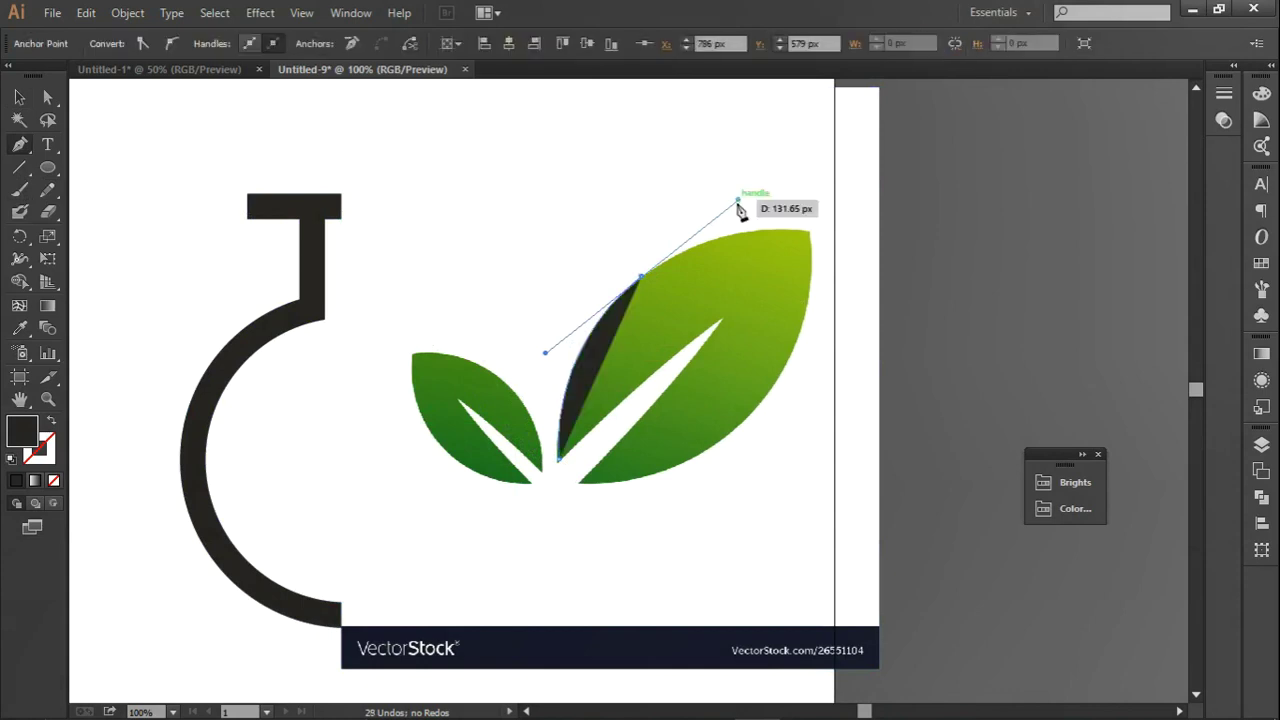
click(642, 279)
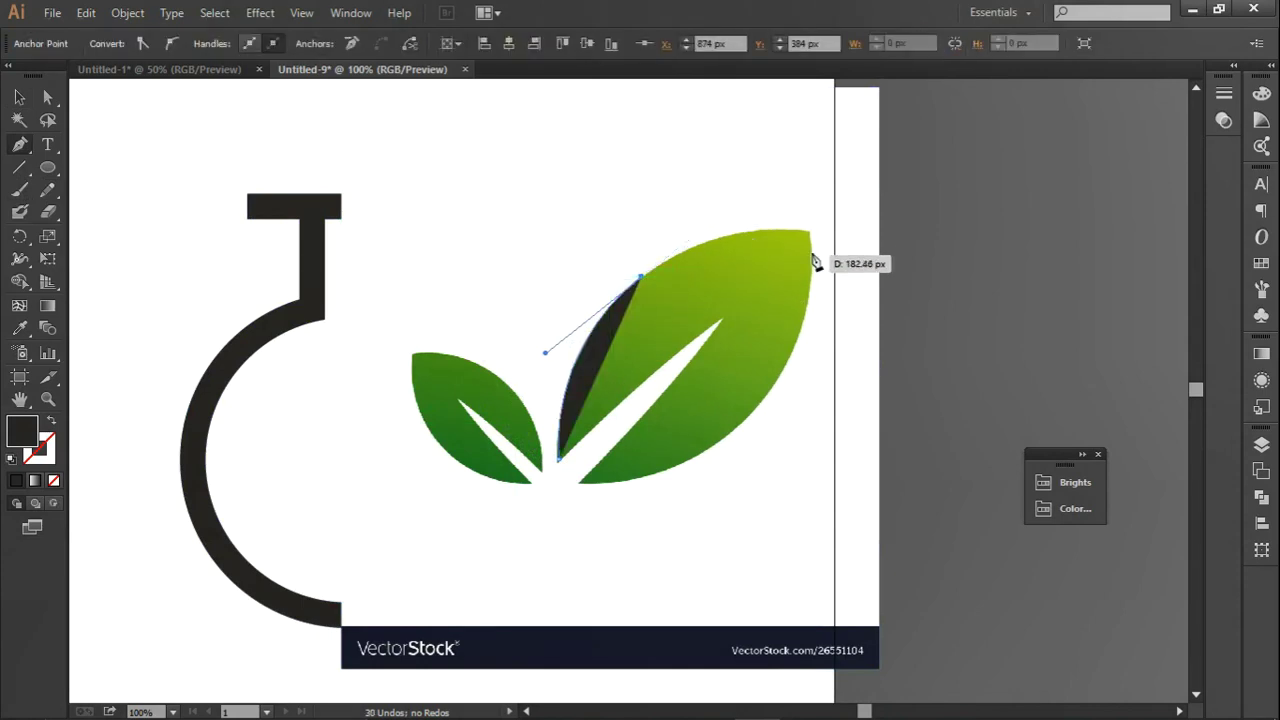
mouse_move(808, 236)
mouse_down()
mouse_move(930, 232)
mouse_move(914, 235)
mouse_up()
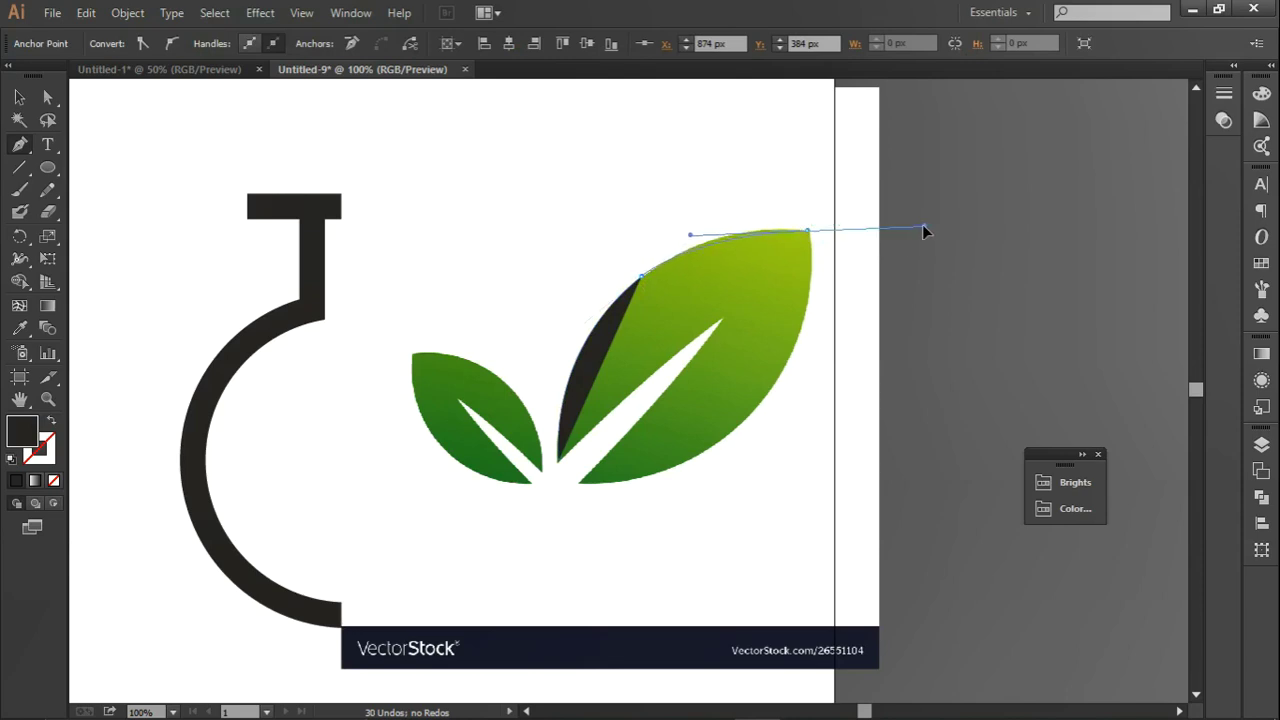
drag(914, 237, 914, 237)
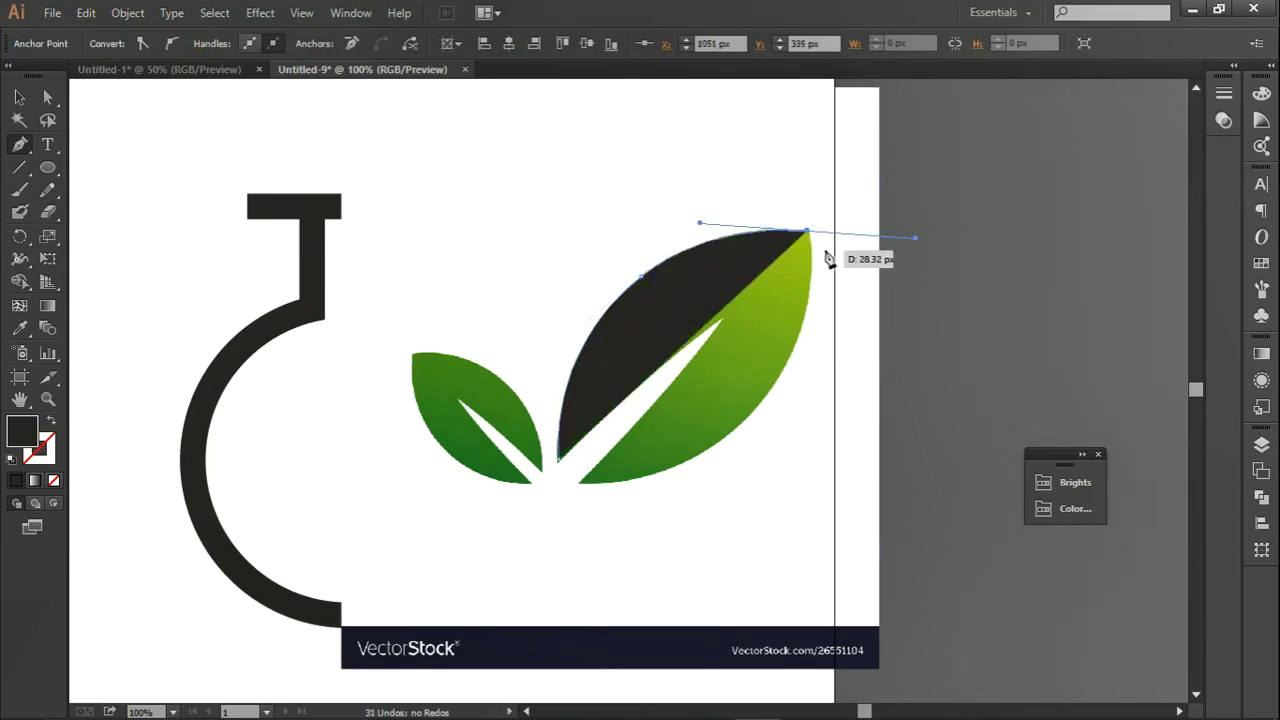
click(808, 232)
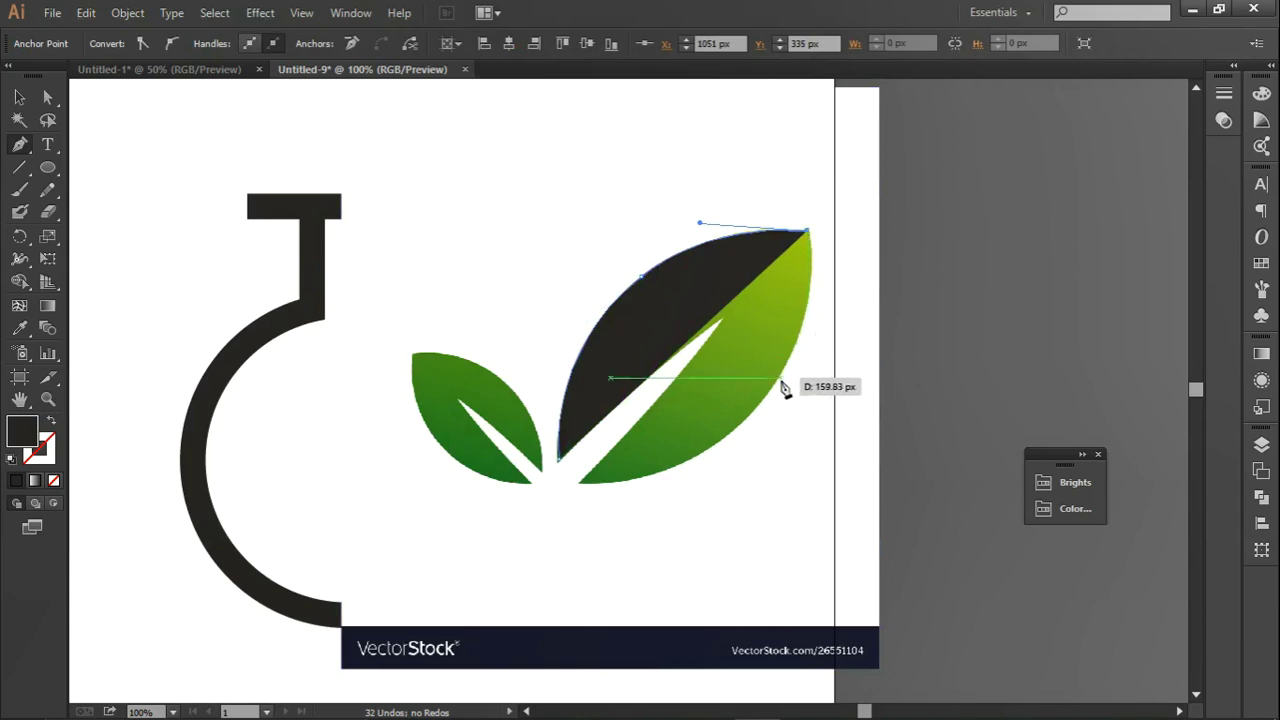
drag(760, 403, 708, 494)
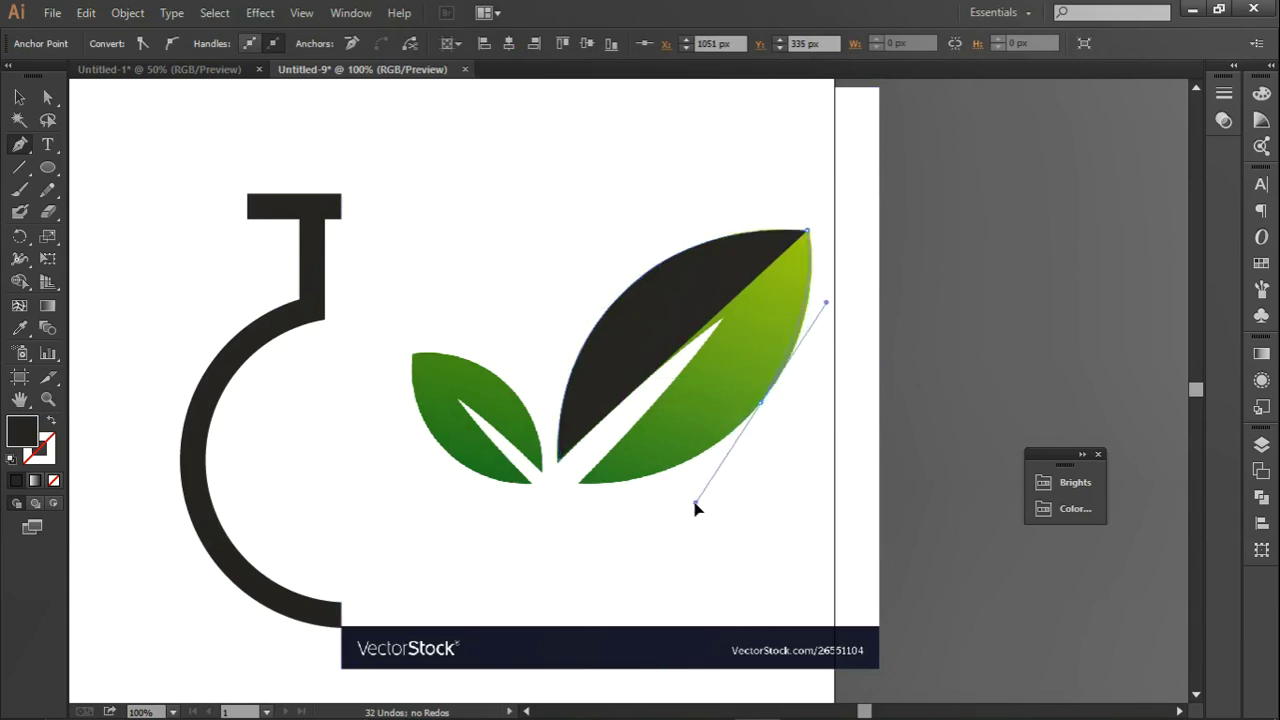
drag(702, 505, 692, 499)
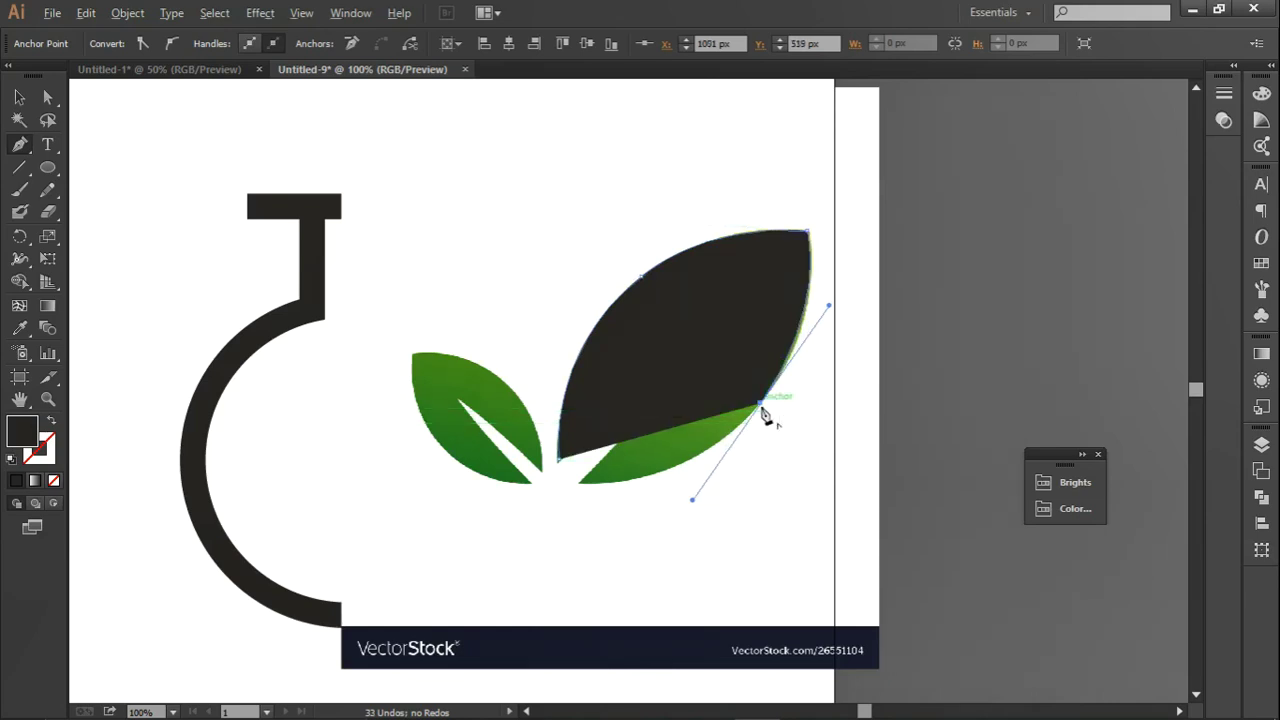
- Add the sharp bottom point and notch, close the dark leaf path, and drag out a copy
drag(762, 406, 582, 492)
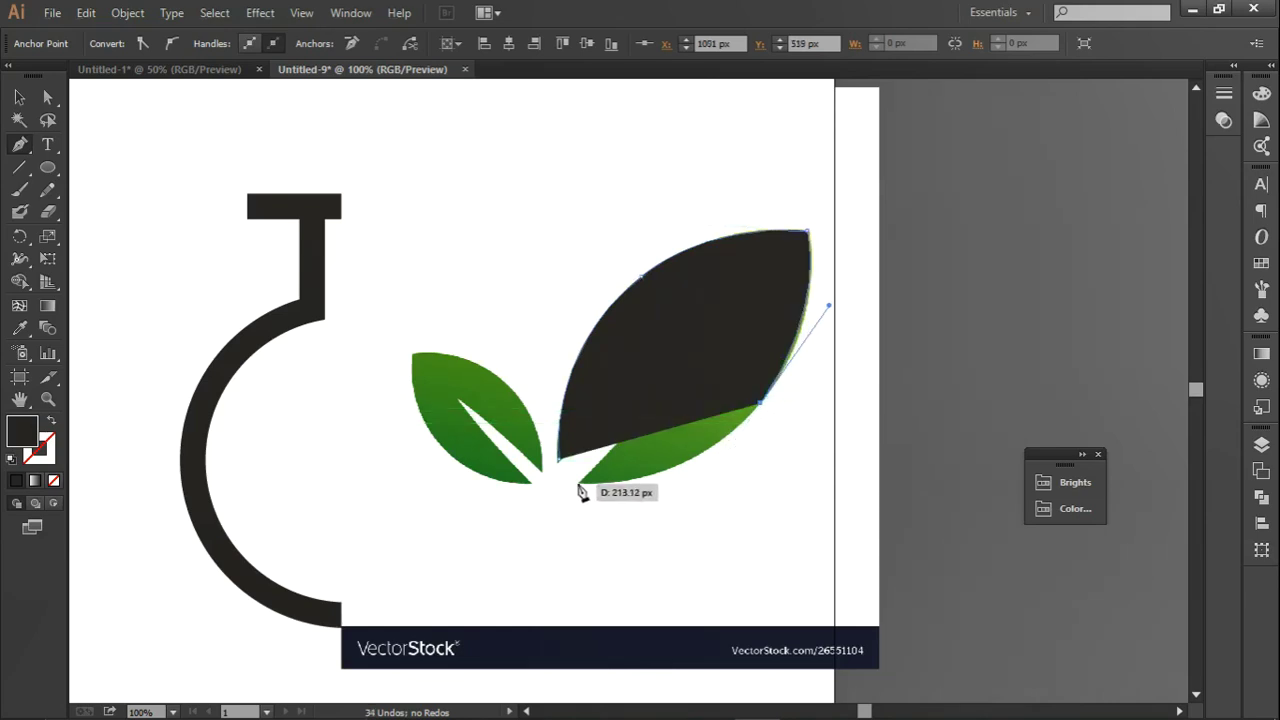
mouse_move(580, 484)
mouse_down()
mouse_move(500, 503)
mouse_move(471, 480)
mouse_move(576, 494)
mouse_up()
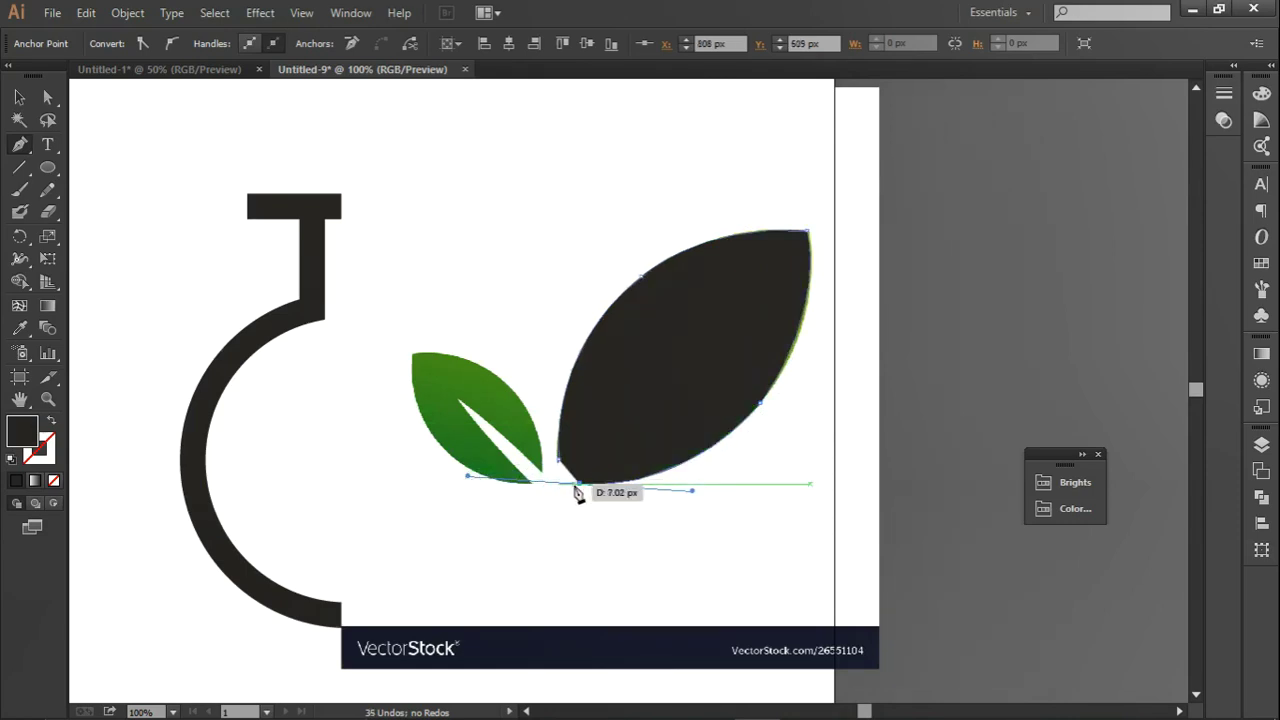
click(578, 486)
click(688, 364)
drag(560, 457, 457, 463)
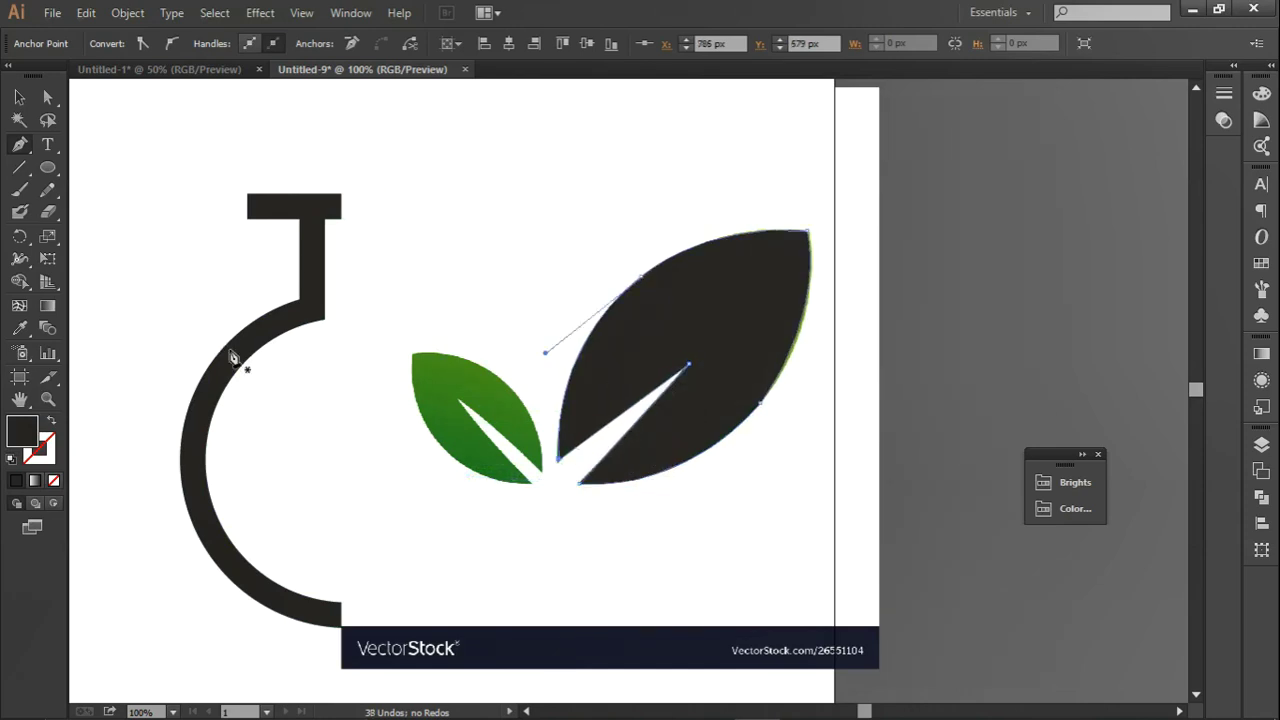
click(19, 97)
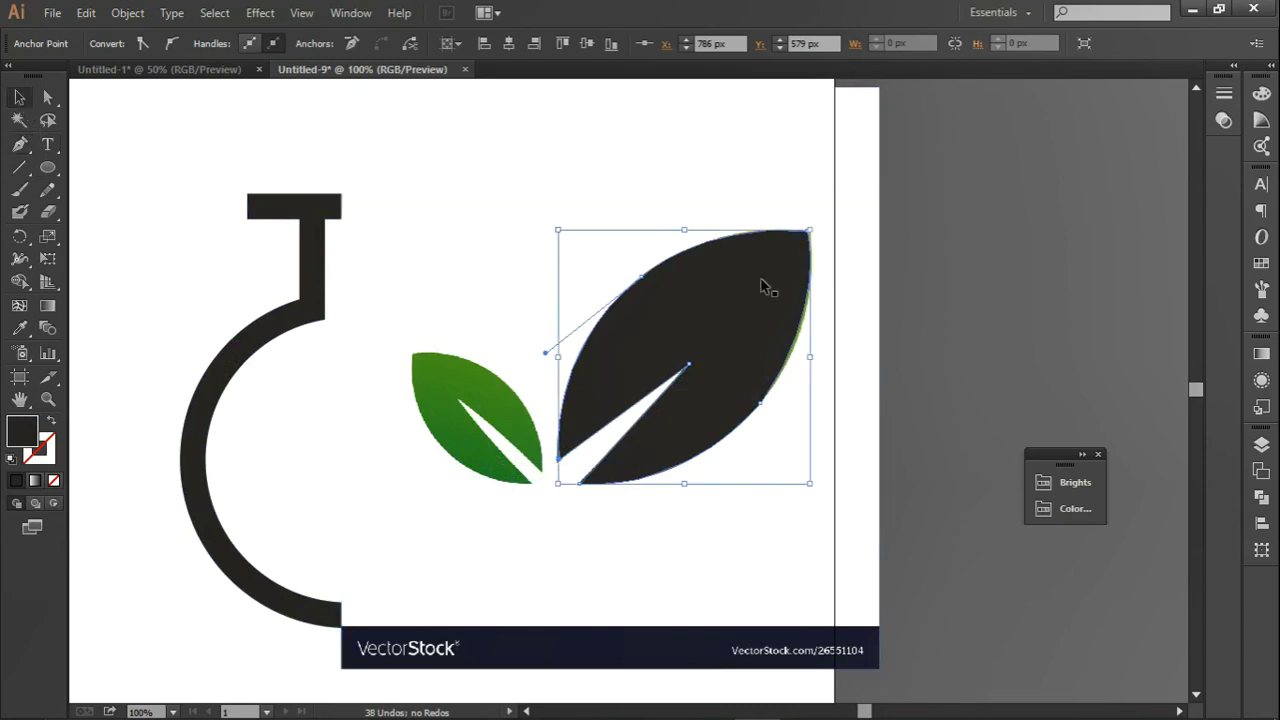
mouse_move(740, 313)
mouse_down()
mouse_move(731, 285)
mouse_move(770, 310)
mouse_move(627, 372)
mouse_up()
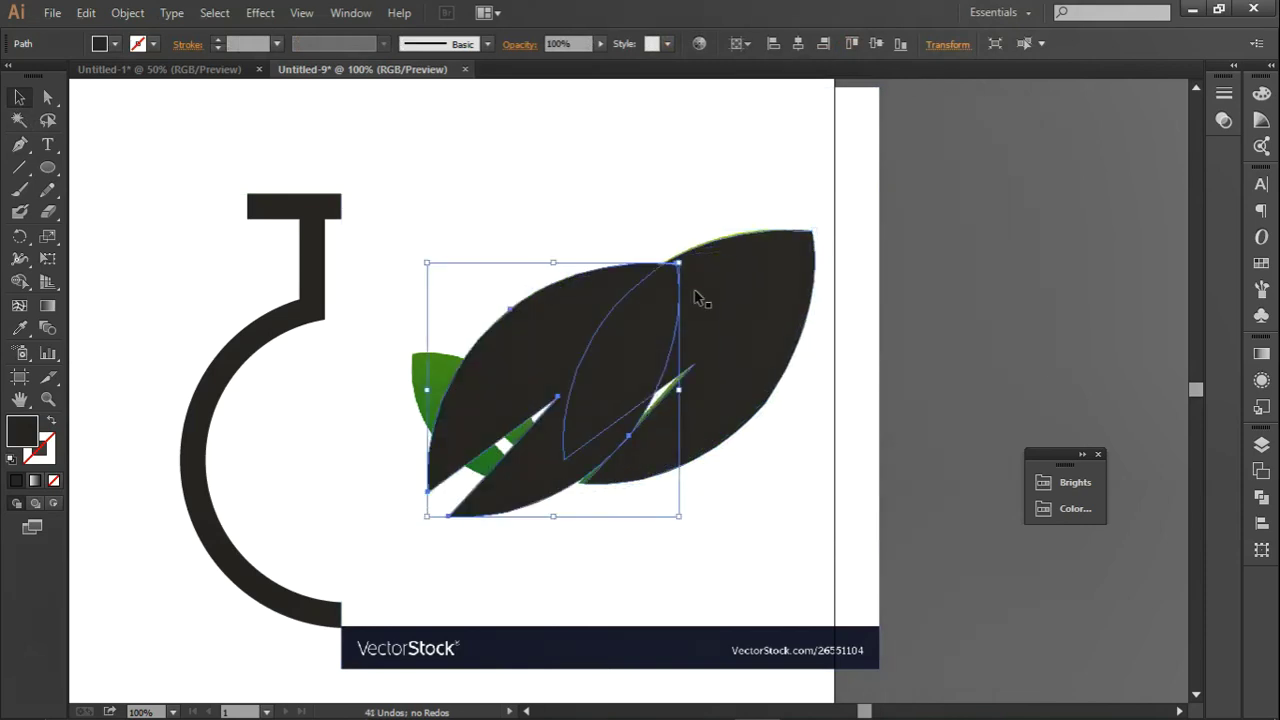
- Rotate and scale the copied dark leaf to fit over the small green leaf
mouse_move(688, 262)
mouse_down()
mouse_move(551, 206)
mouse_move(428, 234)
mouse_move(430, 245)
mouse_up()
mouse_move(677, 524)
mouse_down()
mouse_move(622, 481)
mouse_move(622, 466)
mouse_up()
drag(547, 365, 472, 394)
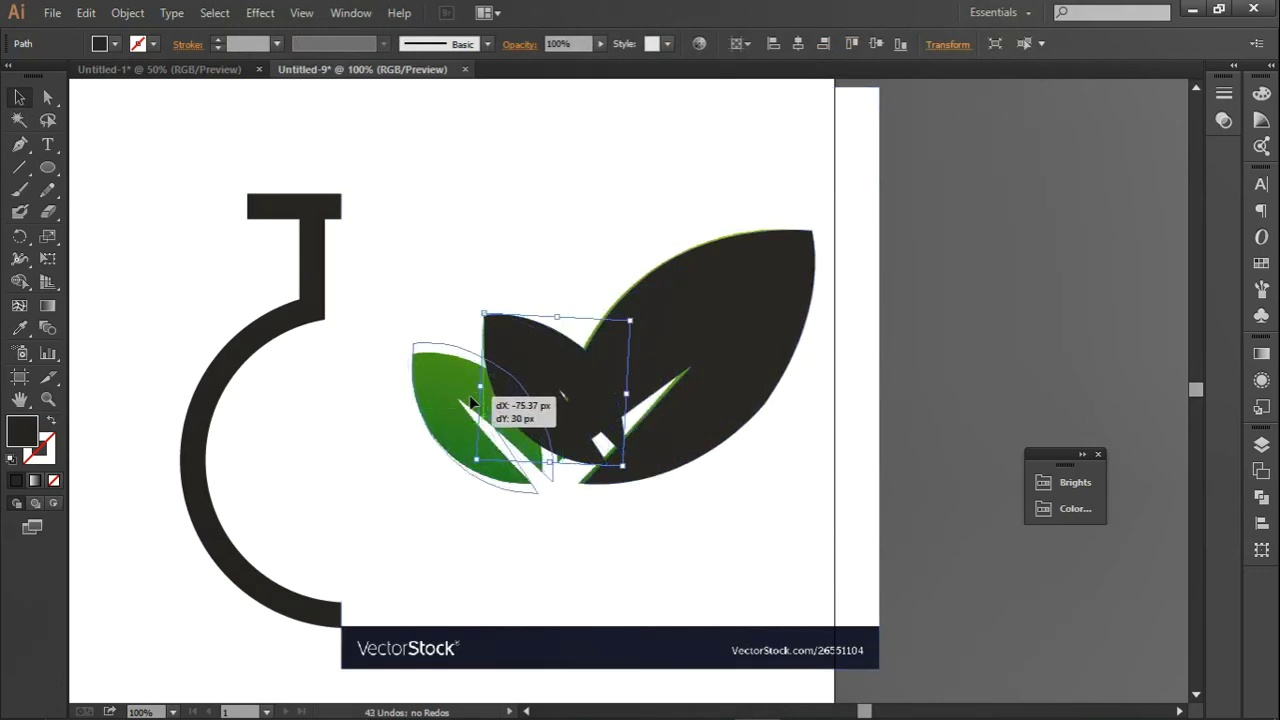
drag(472, 396, 474, 398)
drag(553, 494, 538, 467)
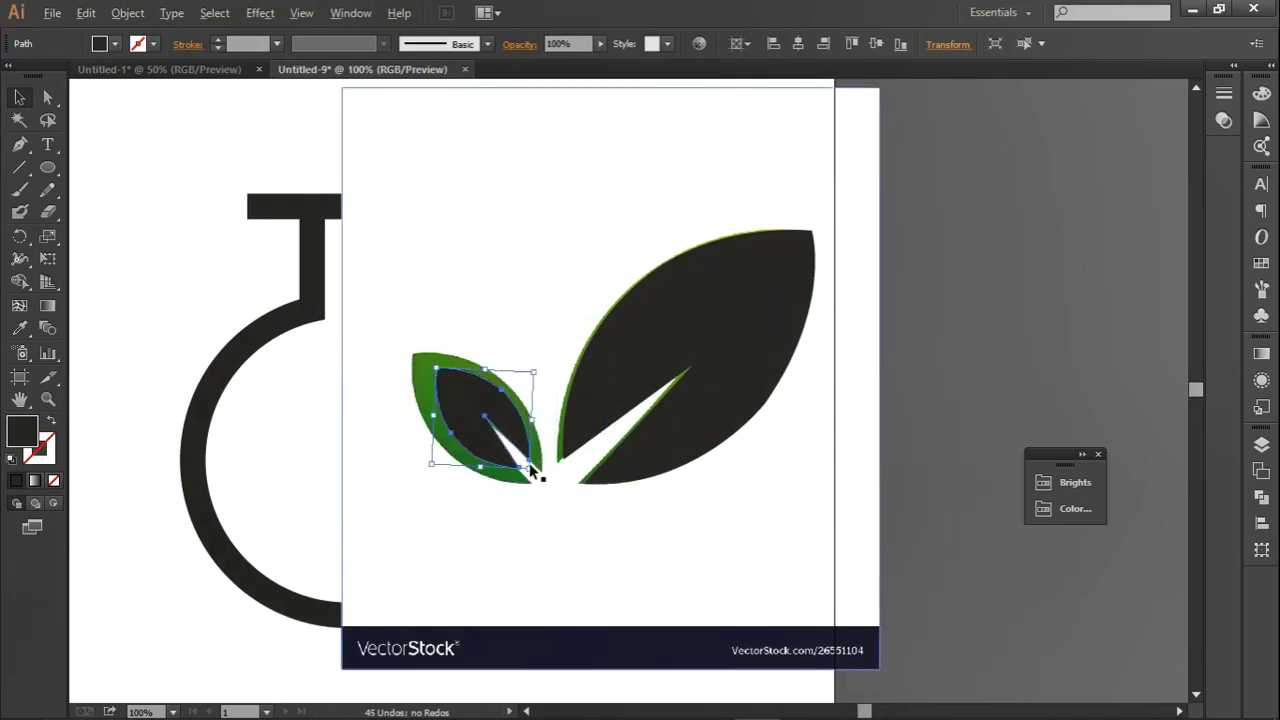
mouse_move(529, 470)
mouse_down()
mouse_move(552, 488)
mouse_move(544, 481)
mouse_up()
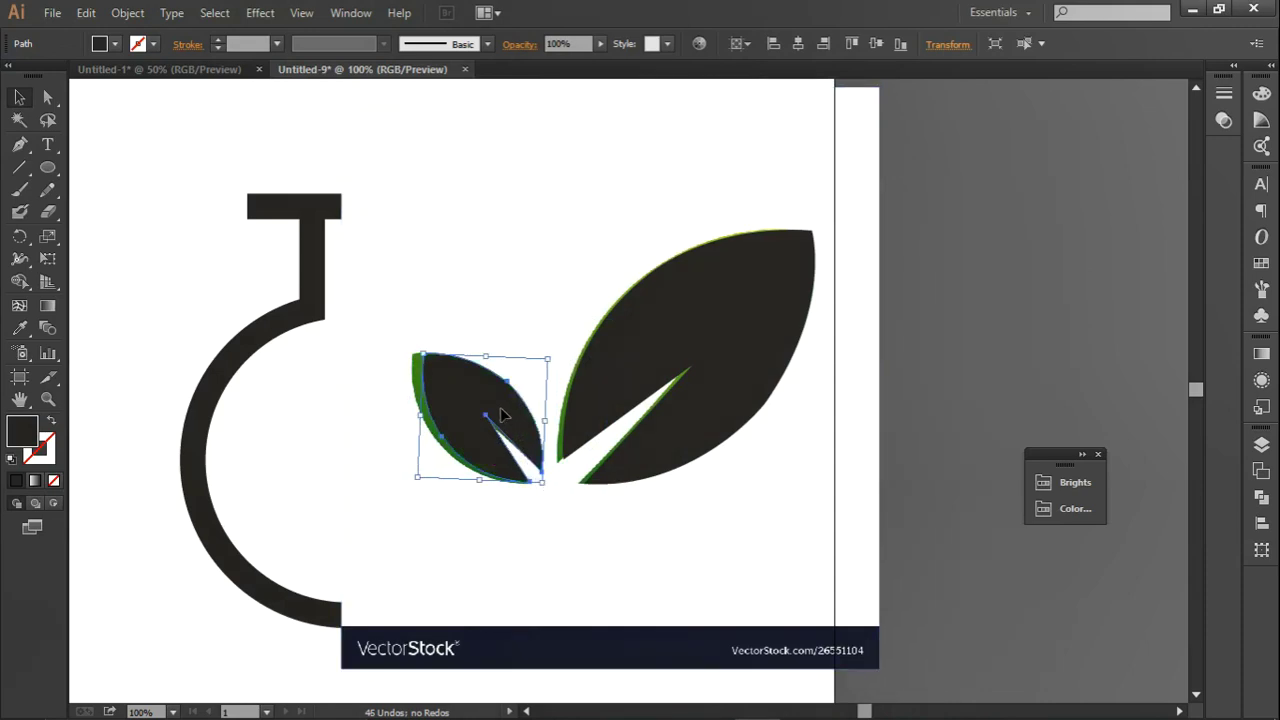
drag(553, 352, 545, 357)
drag(544, 481, 551, 488)
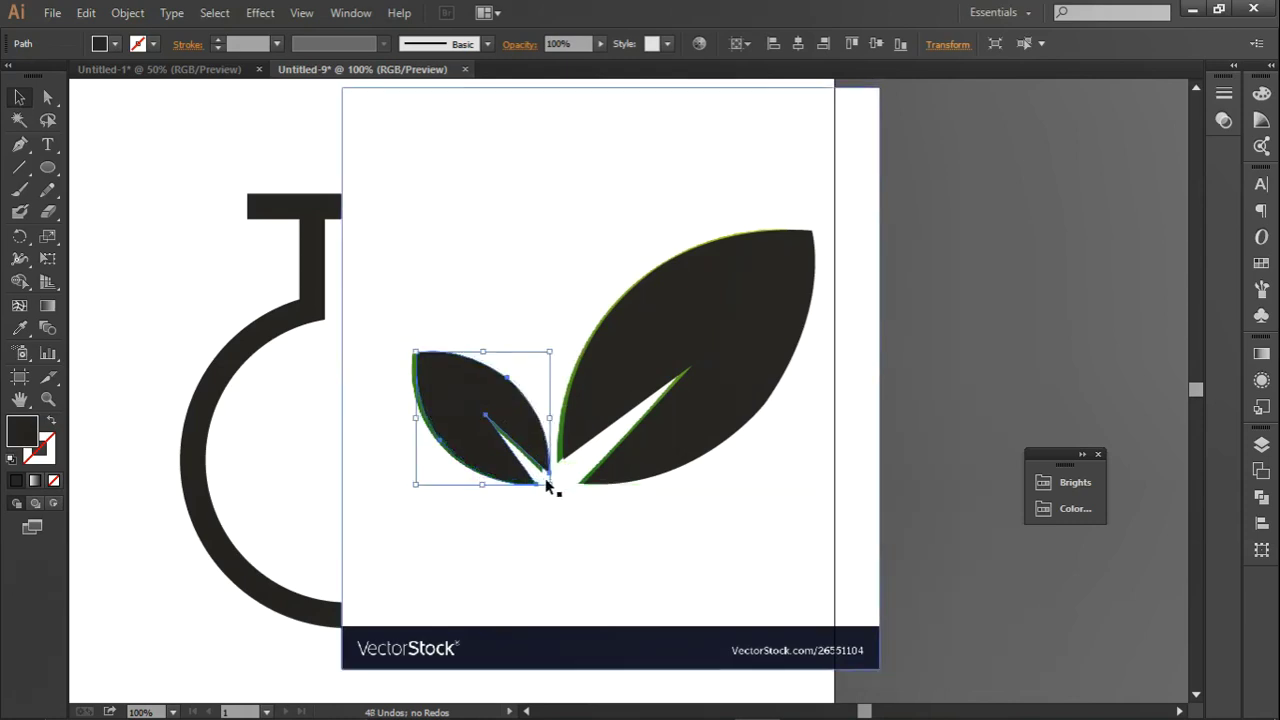
- Move both dark leaves beside the artboard and shift the reference image aside
shift+click(643, 381)
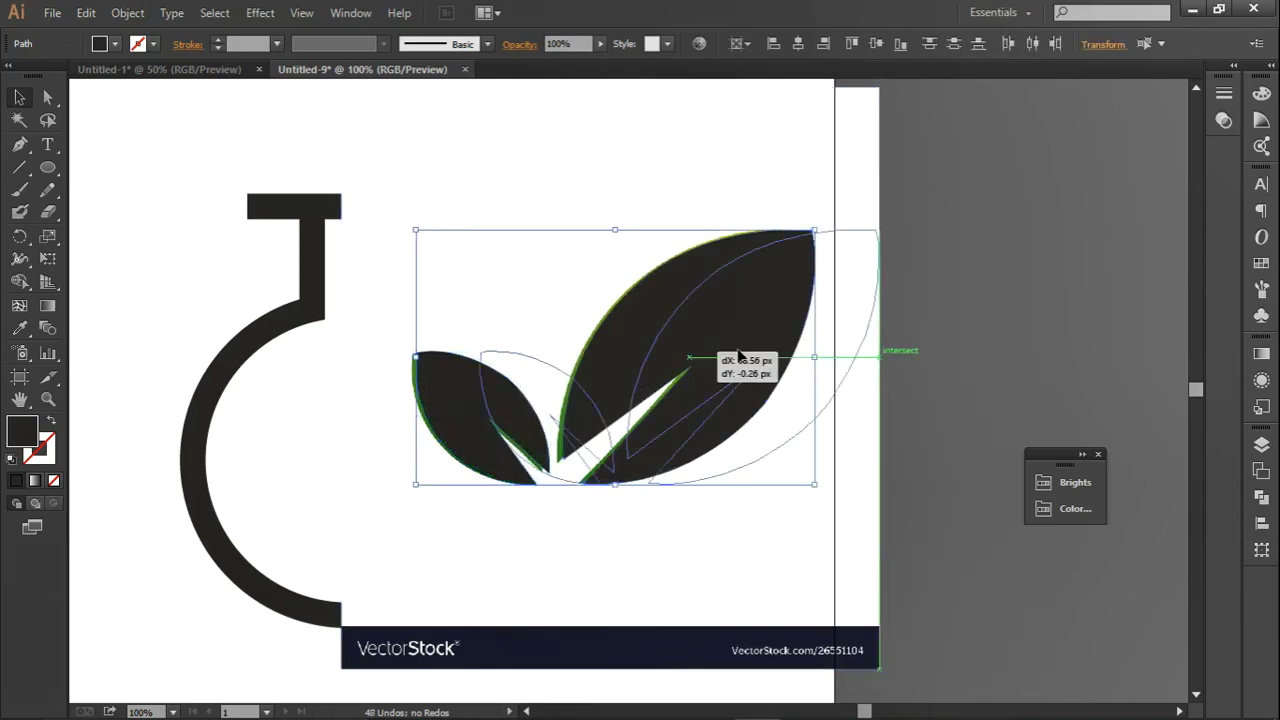
drag(643, 381, 1059, 285)
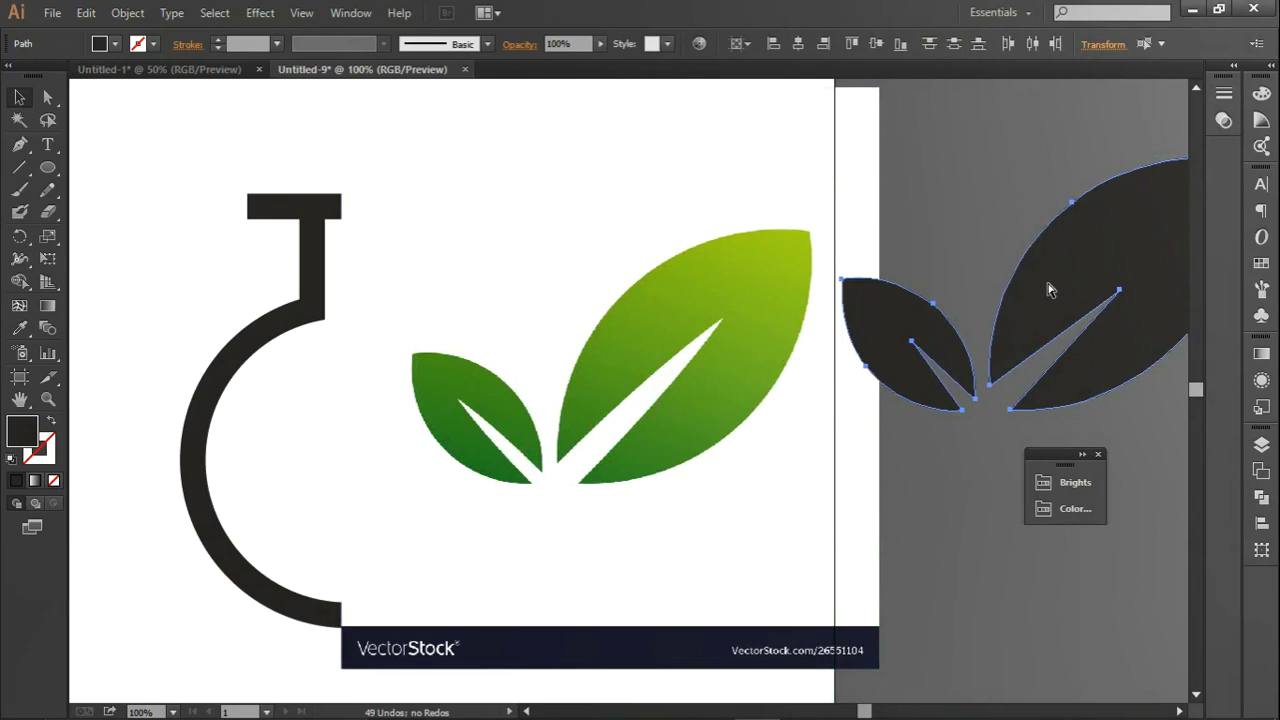
drag(726, 384, 543, 391)
- Delete the reference image, then move the dark leaves into the flask and scale them down
key(Delete)
drag(1077, 268, 523, 366)
mouse_move(457, 240)
mouse_down()
mouse_move(730, 164)
mouse_move(706, 189)
mouse_up()
drag(834, 271, 728, 318)
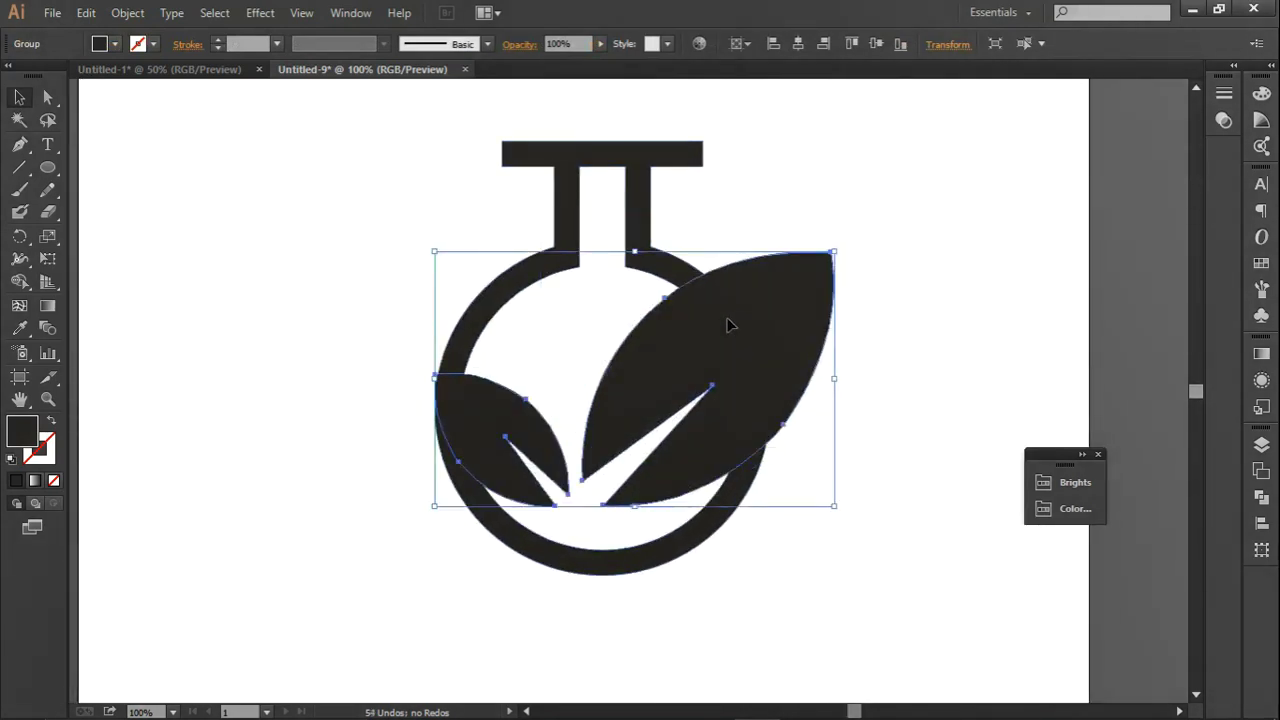
drag(833, 508, 706, 432)
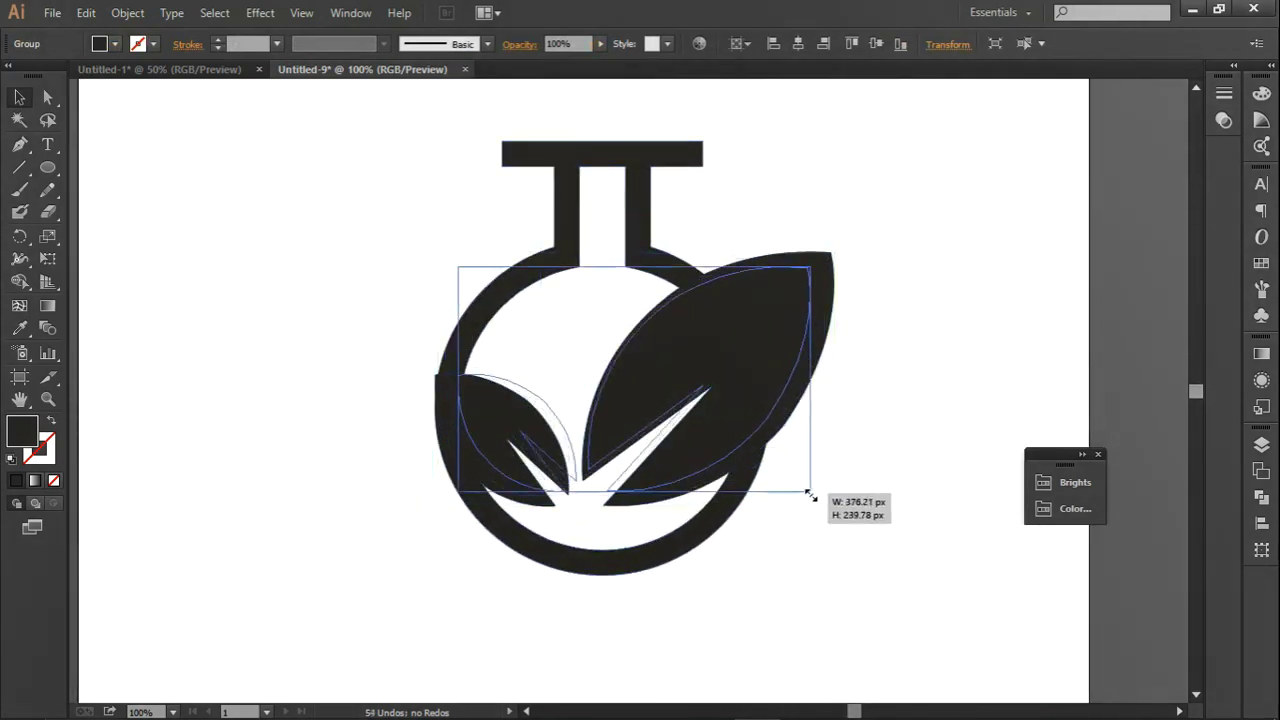
drag(667, 376, 657, 480)
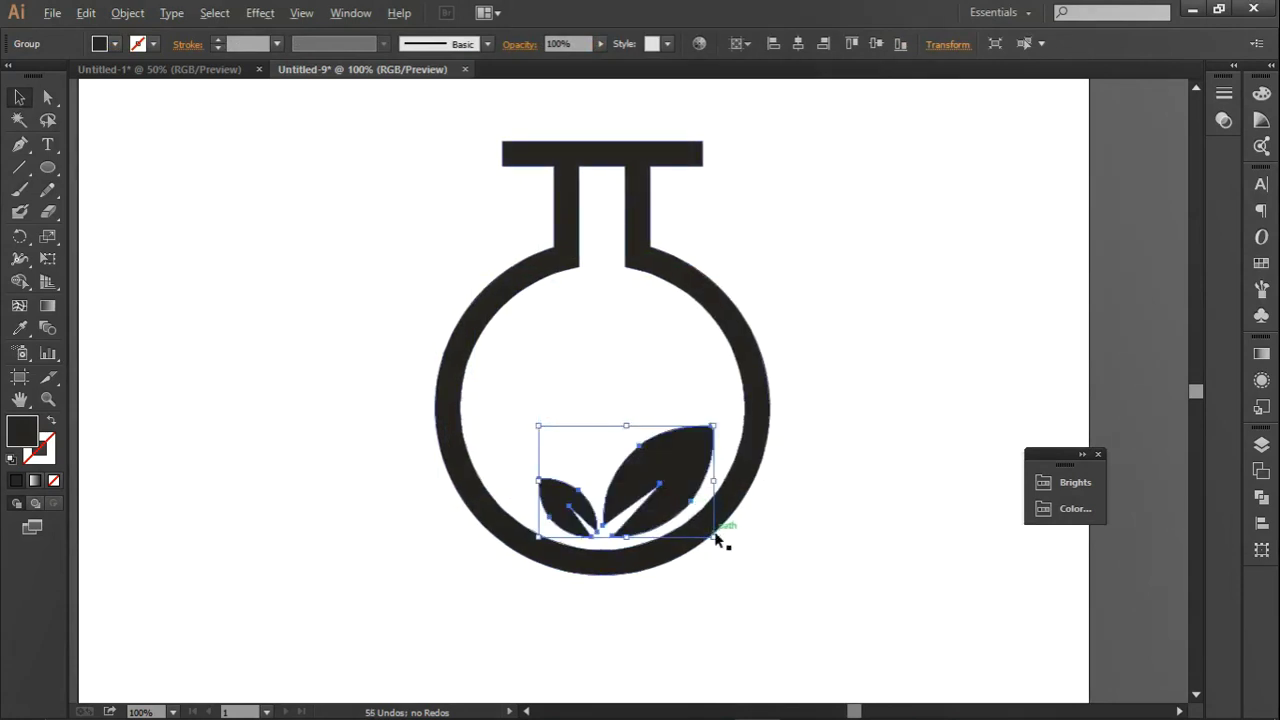
- Shrink the leaves a little more and settle them near the flask's bottom
click(714, 543)
click(749, 500)
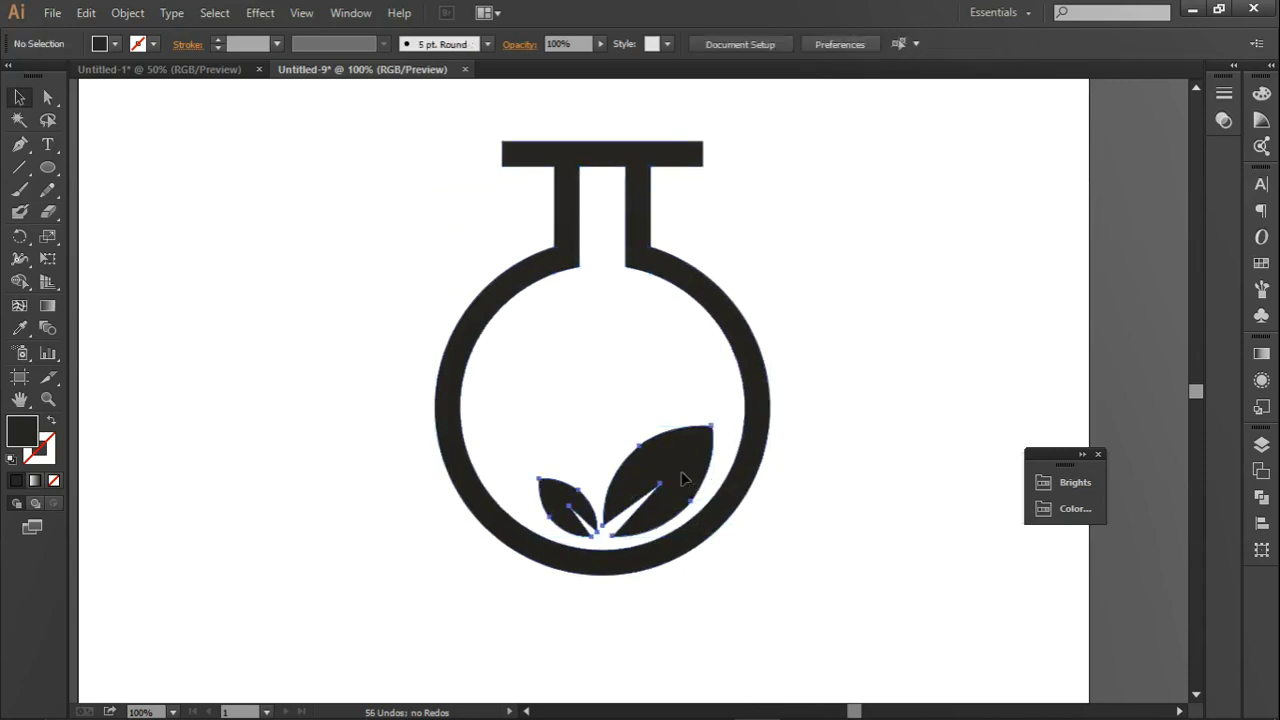
click(685, 500)
drag(714, 537, 668, 506)
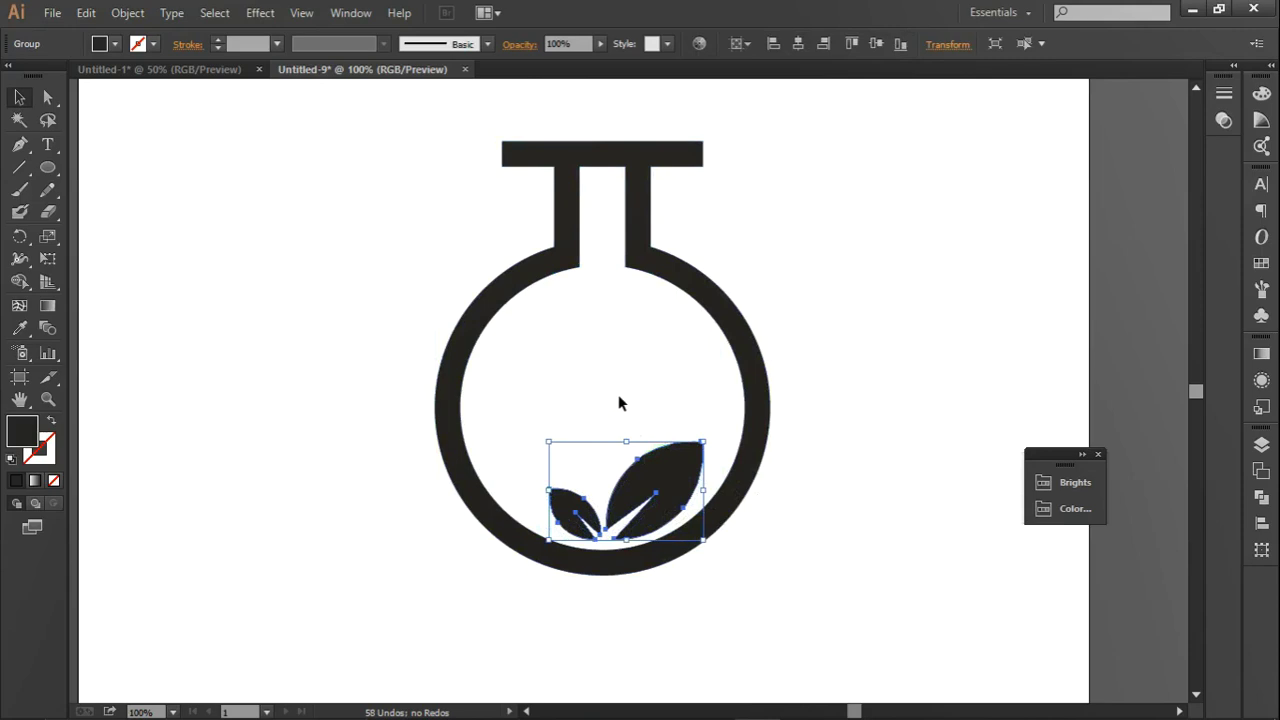
click(618, 403)
scroll(618, 400, down, 1)
click(635, 458)
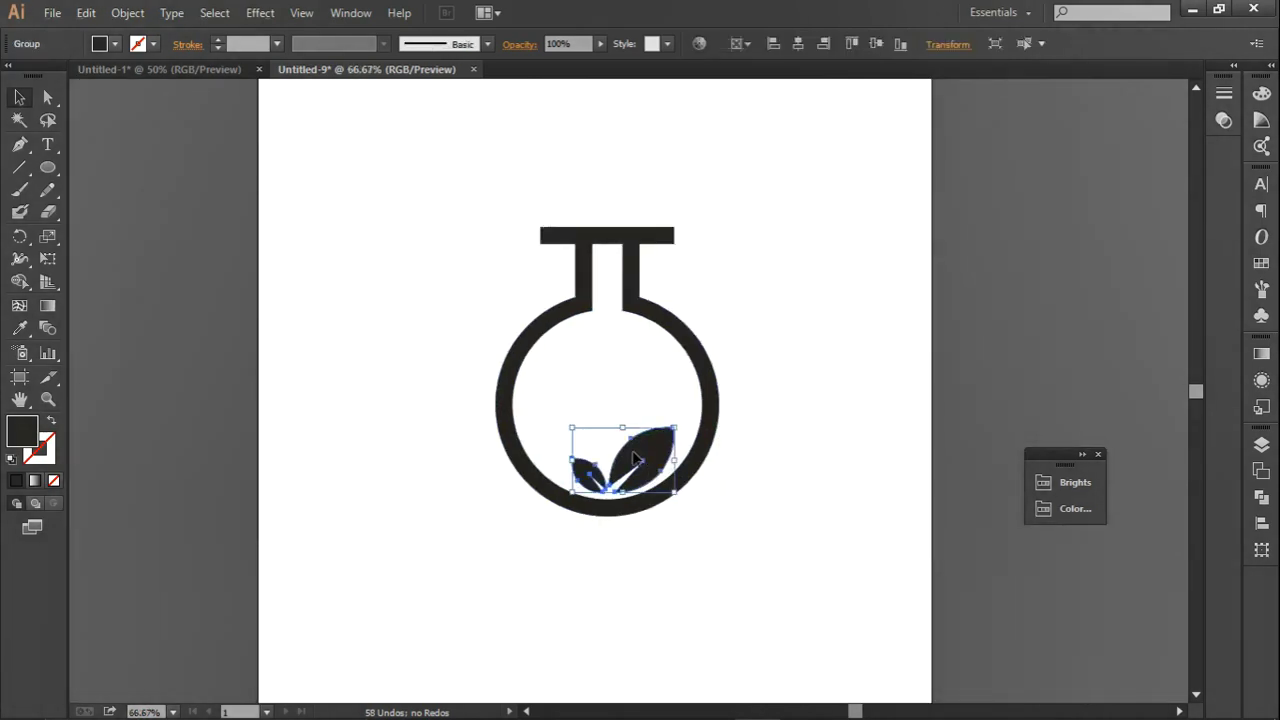
click(787, 404)
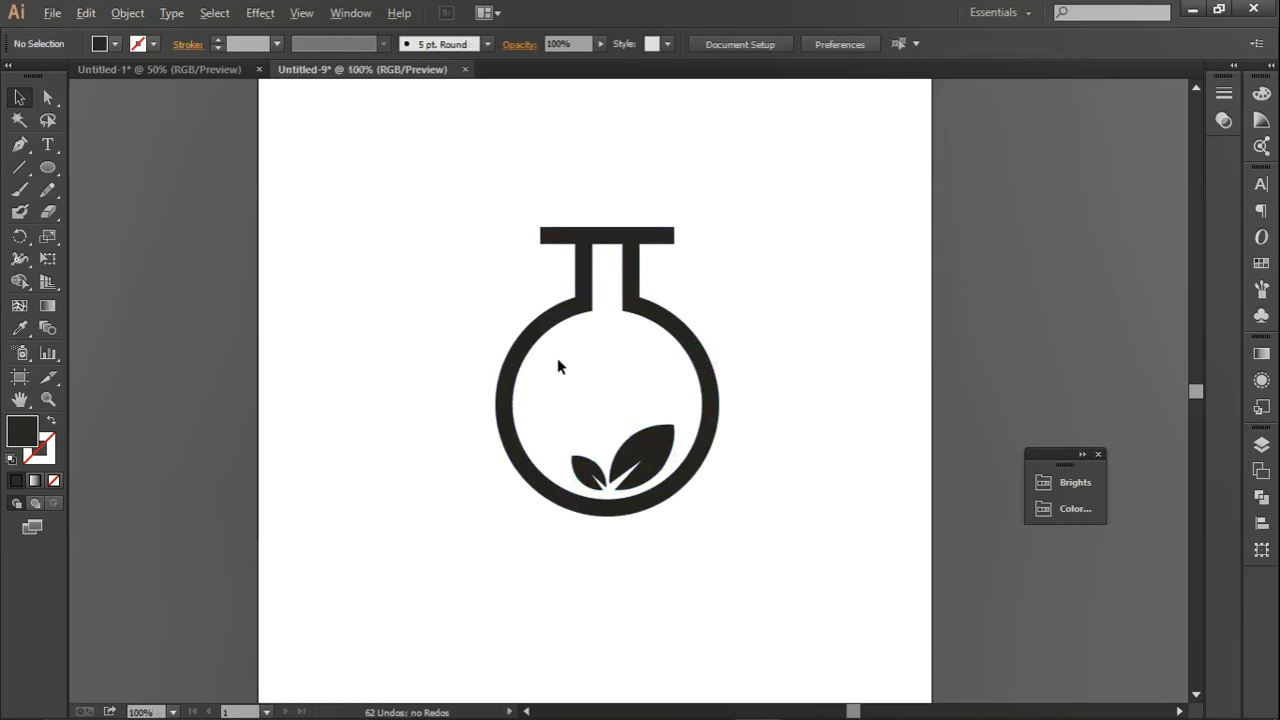
scroll(557, 365, up, 1)
scroll(637, 400, up, 1)
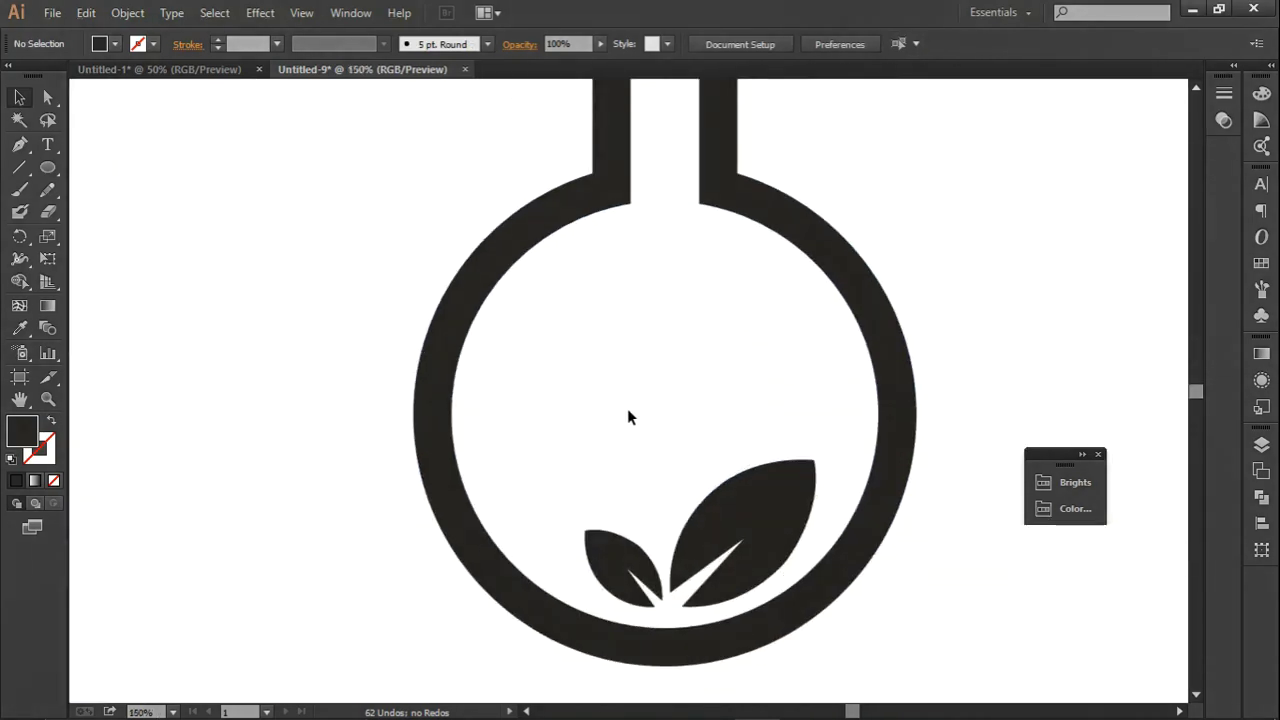
drag(47, 167, 149, 264)
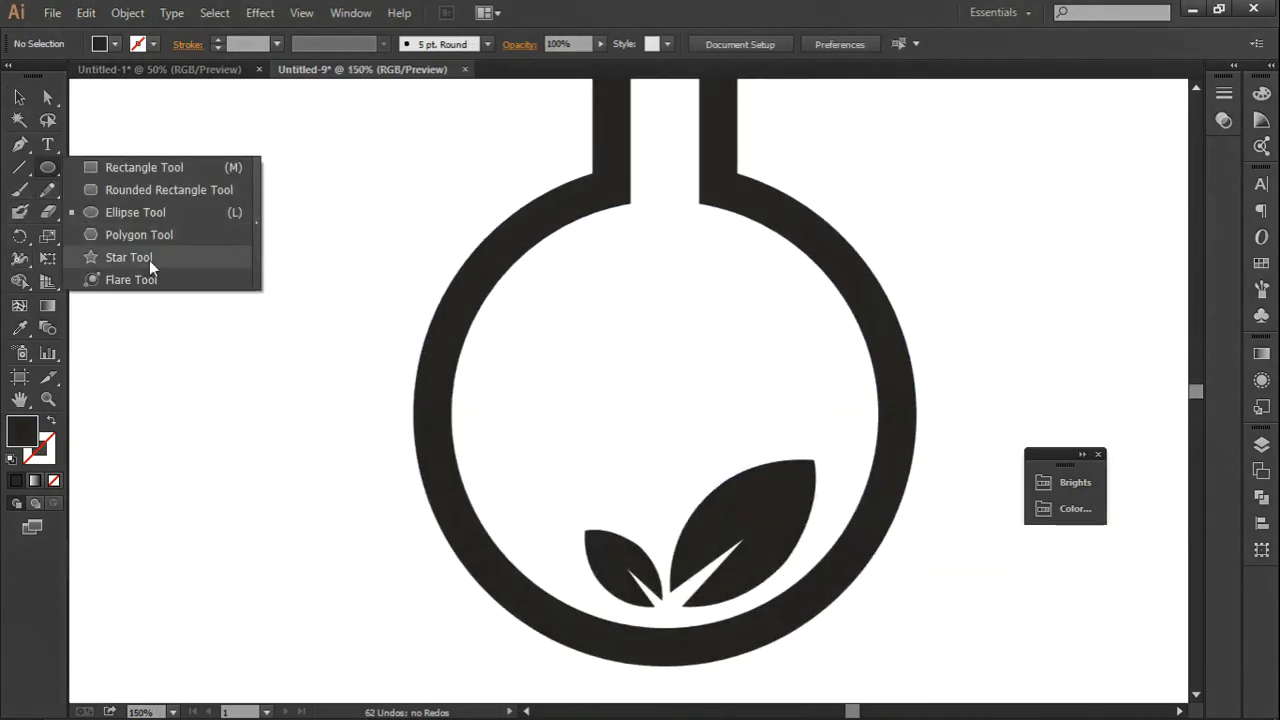
- Draw three small dark stars of varying sizes above the leaves inside the flask
click(149, 258)
mouse_move(568, 457)
mouse_down()
mouse_move(618, 470)
mouse_move(648, 512)
mouse_up()
mouse_move(656, 407)
mouse_down()
mouse_move(692, 463)
mouse_move(689, 494)
mouse_up()
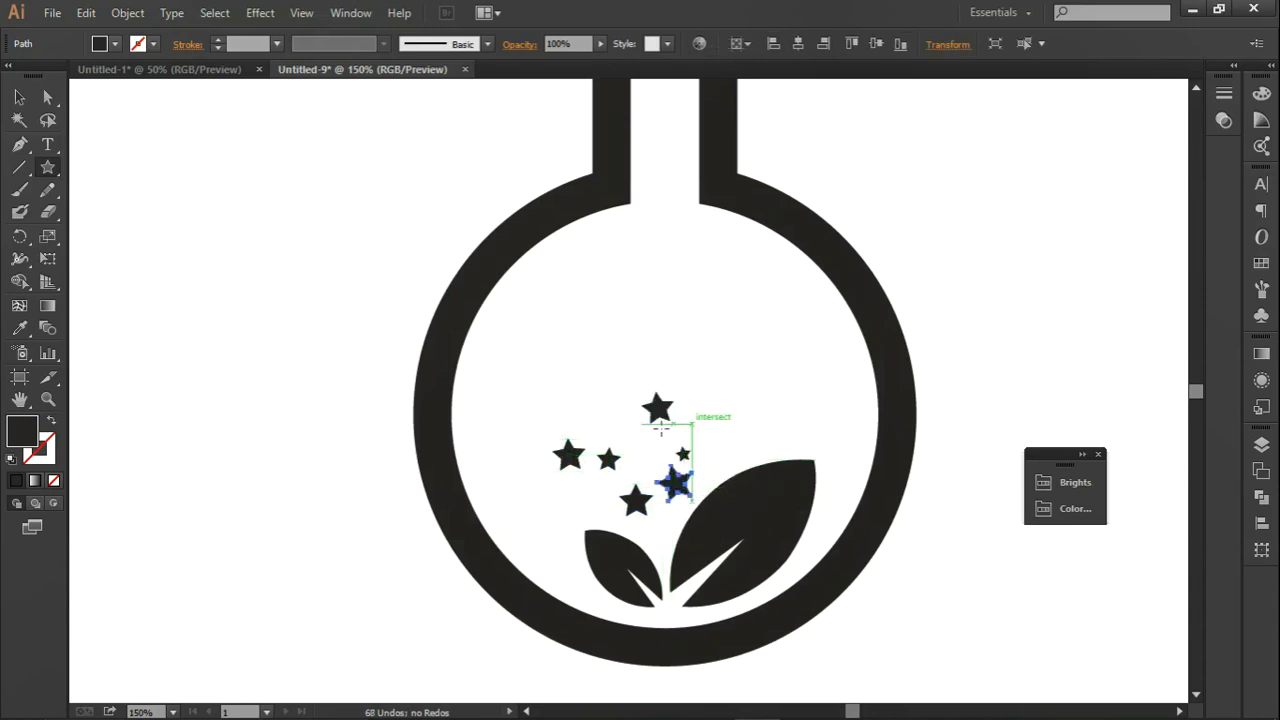
drag(641, 438, 712, 427)
key(ctrl+0)
click(19, 97)
click(787, 248)
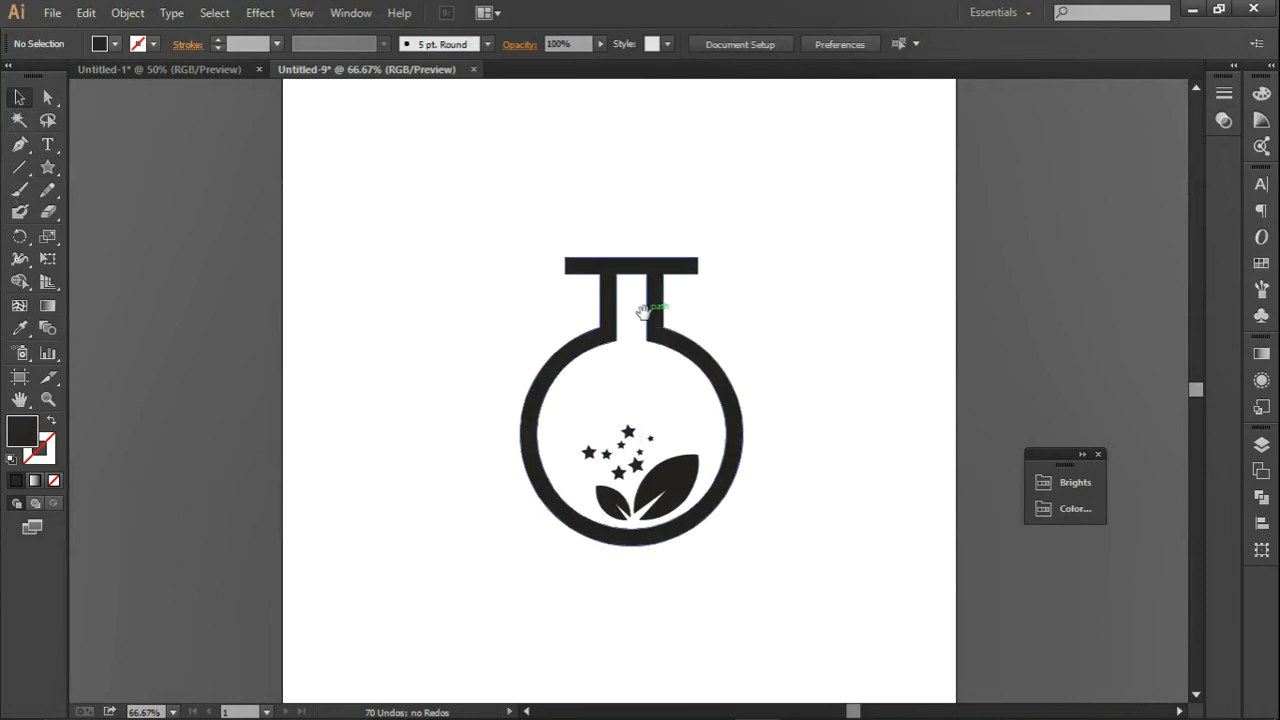
- Draw a small circle above the flask's mouth
drag(644, 318, 651, 420)
scroll(615, 306, up, 1)
scroll(631, 314, up, 1)
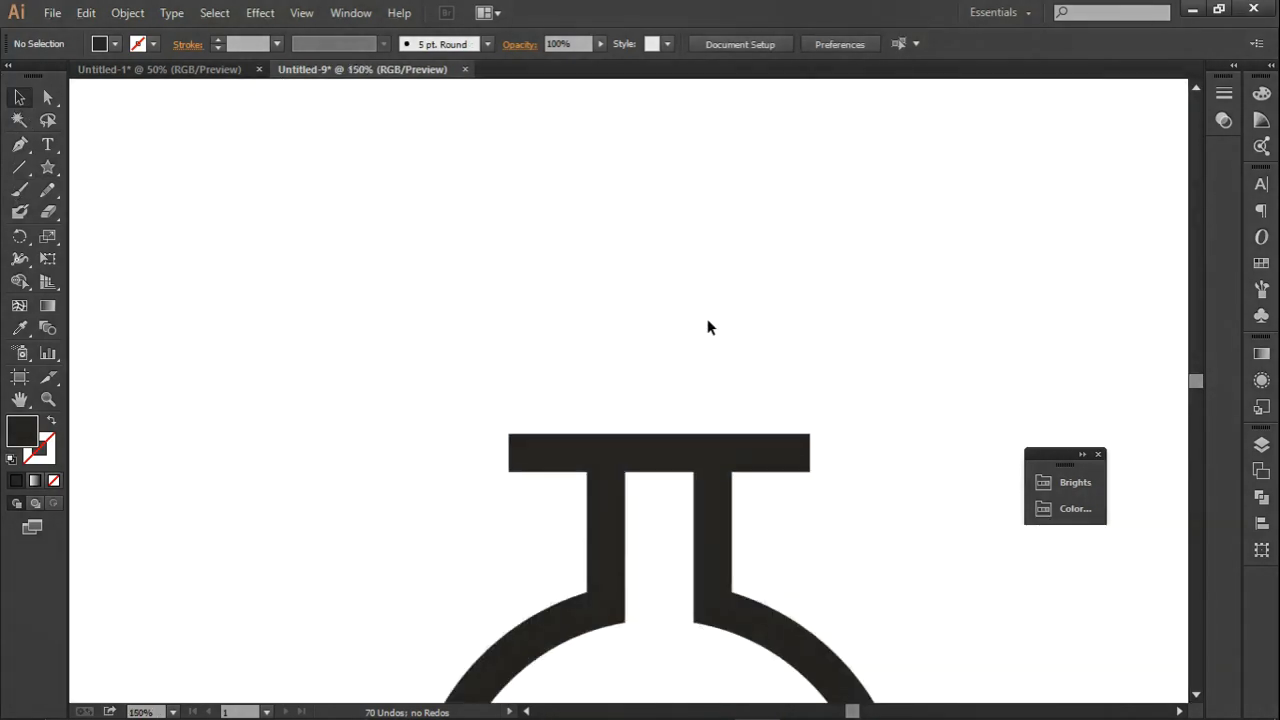
drag(47, 167, 113, 210)
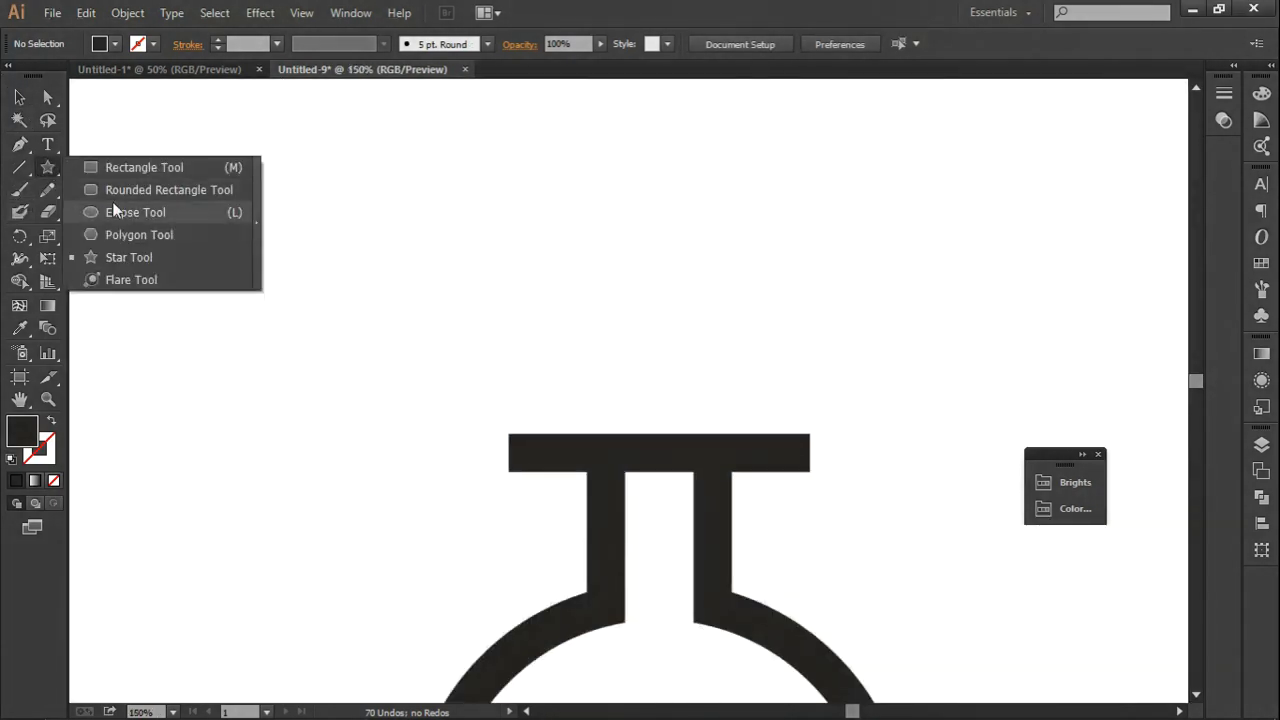
click(116, 212)
click(558, 359)
click(670, 395)
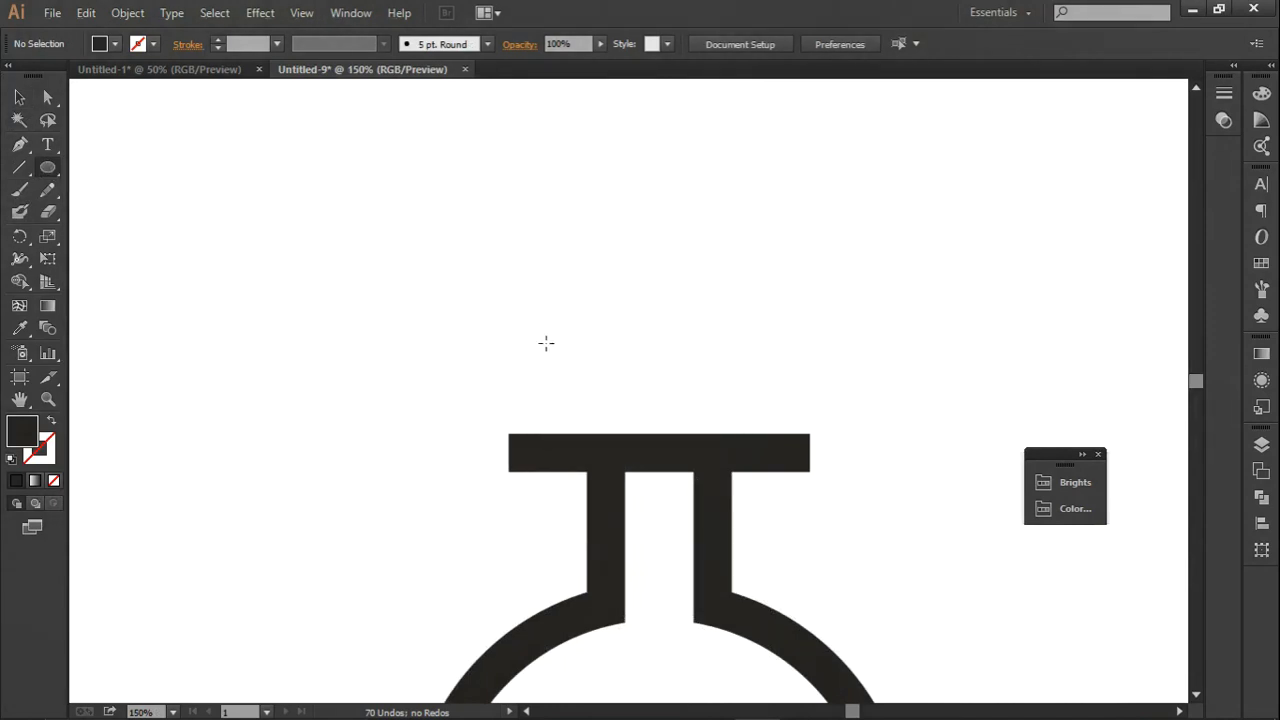
drag(538, 336, 577, 364)
key(v)
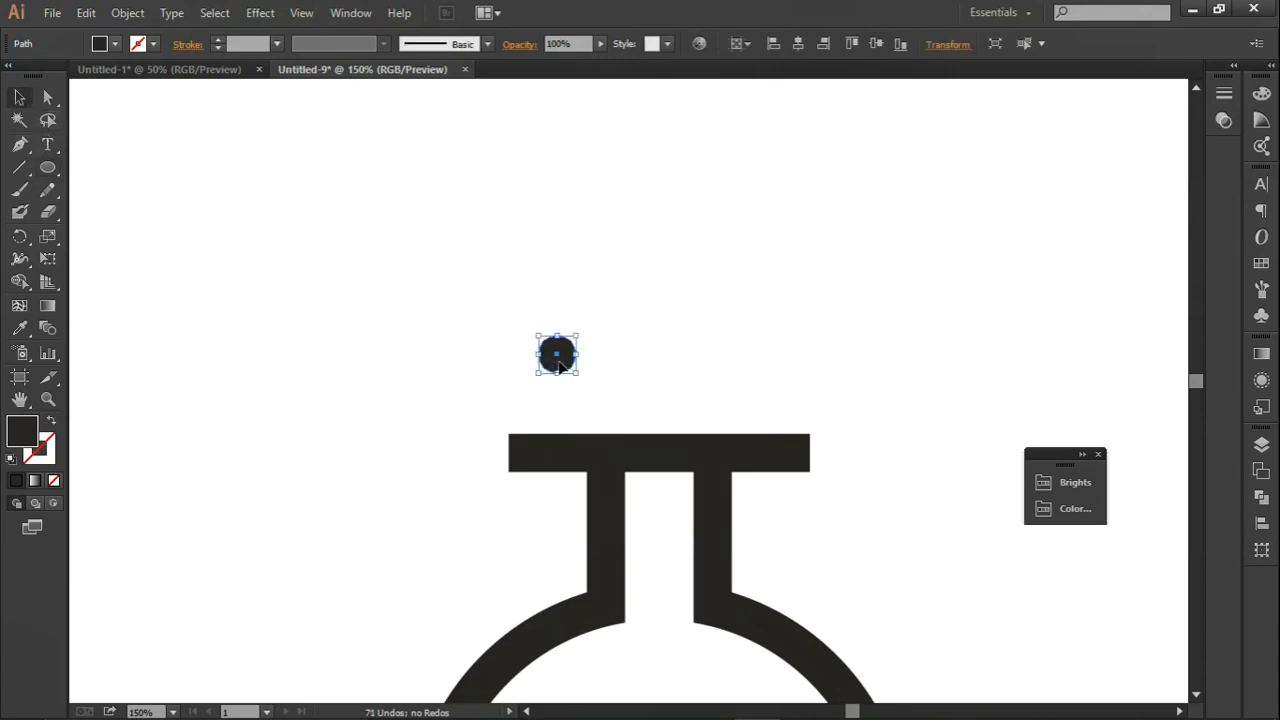
- Fill the circle green and enlarge it about its centre
click(94, 44)
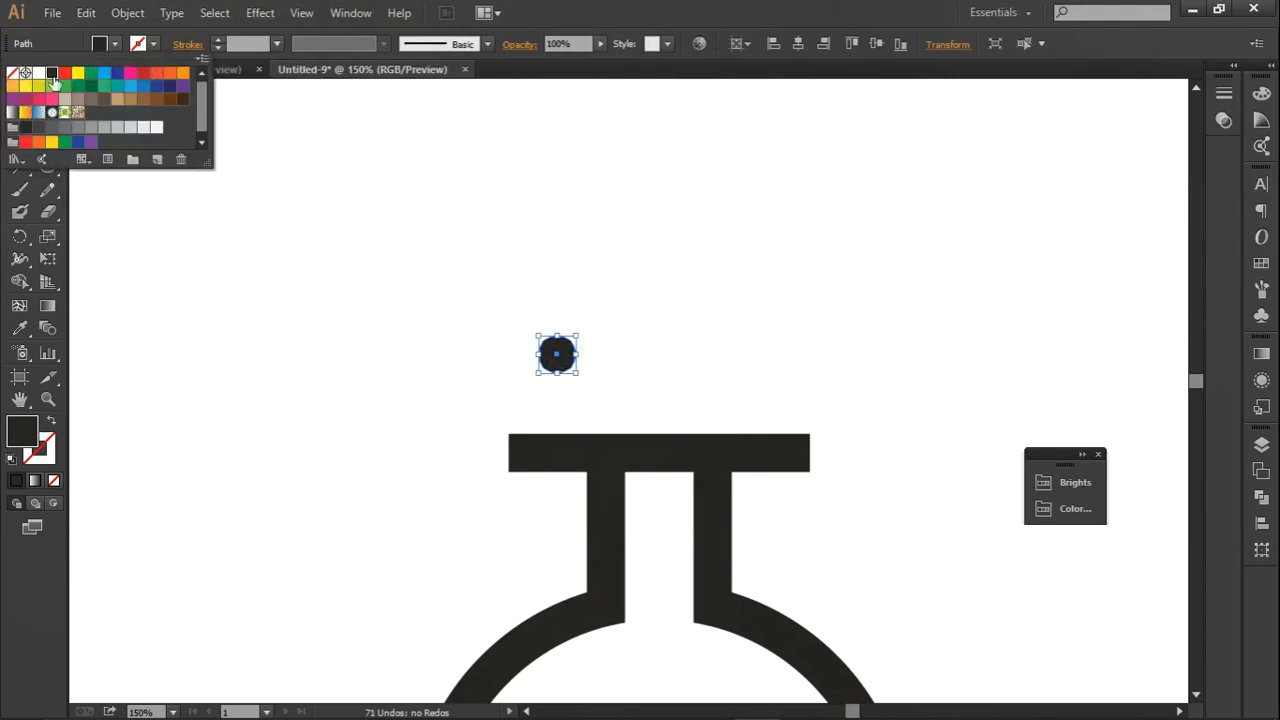
click(51, 85)
click(205, 188)
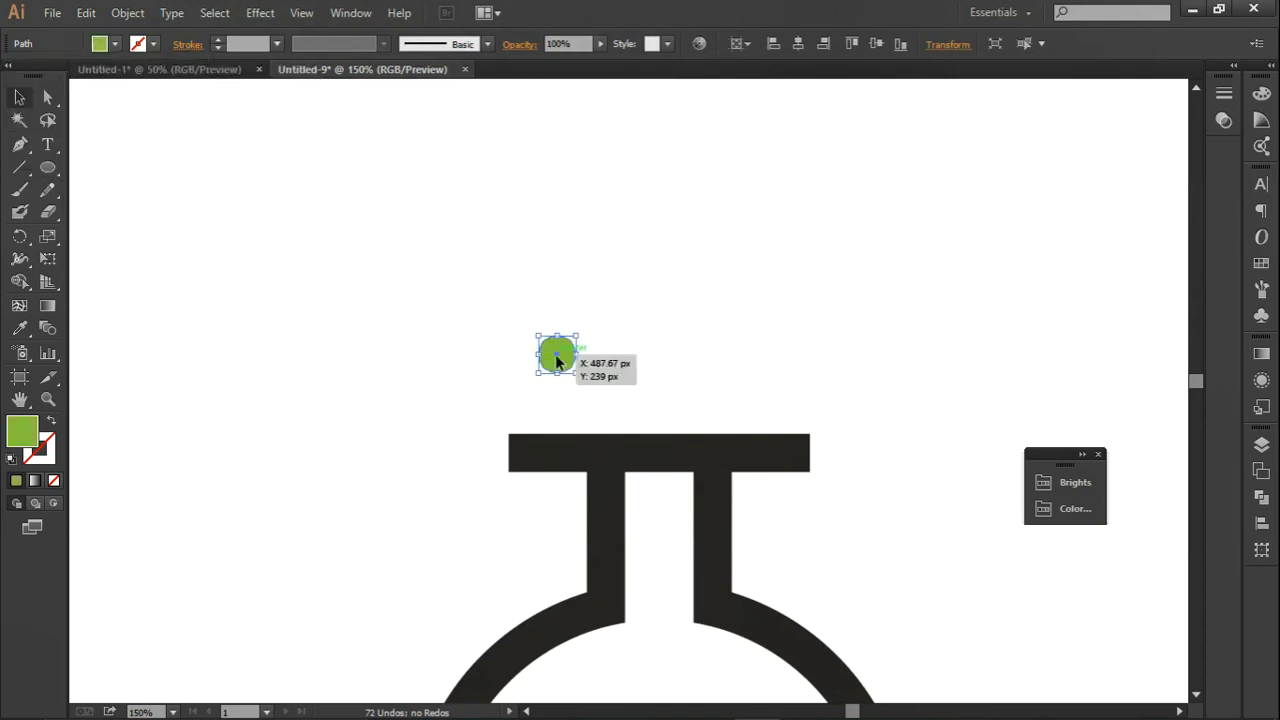
drag(578, 375, 603, 382)
click(614, 366)
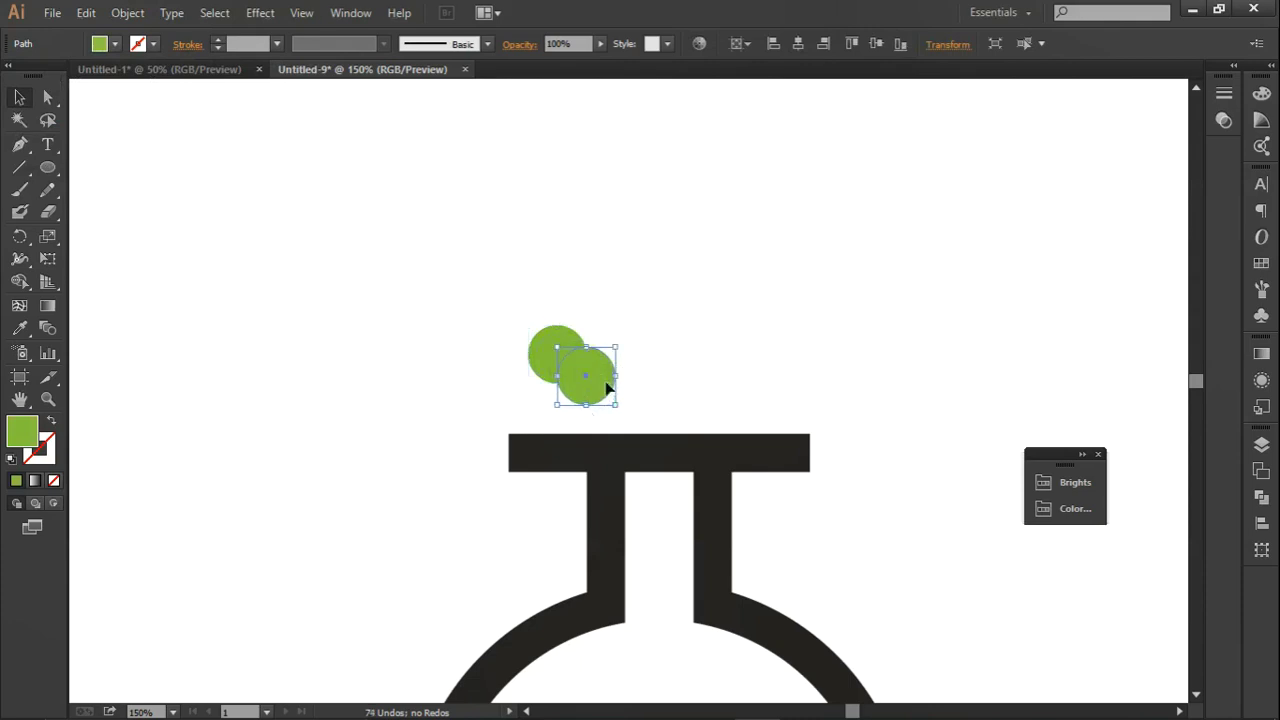
- Make the inner circle black and shrink it inside the green one
click(100, 44)
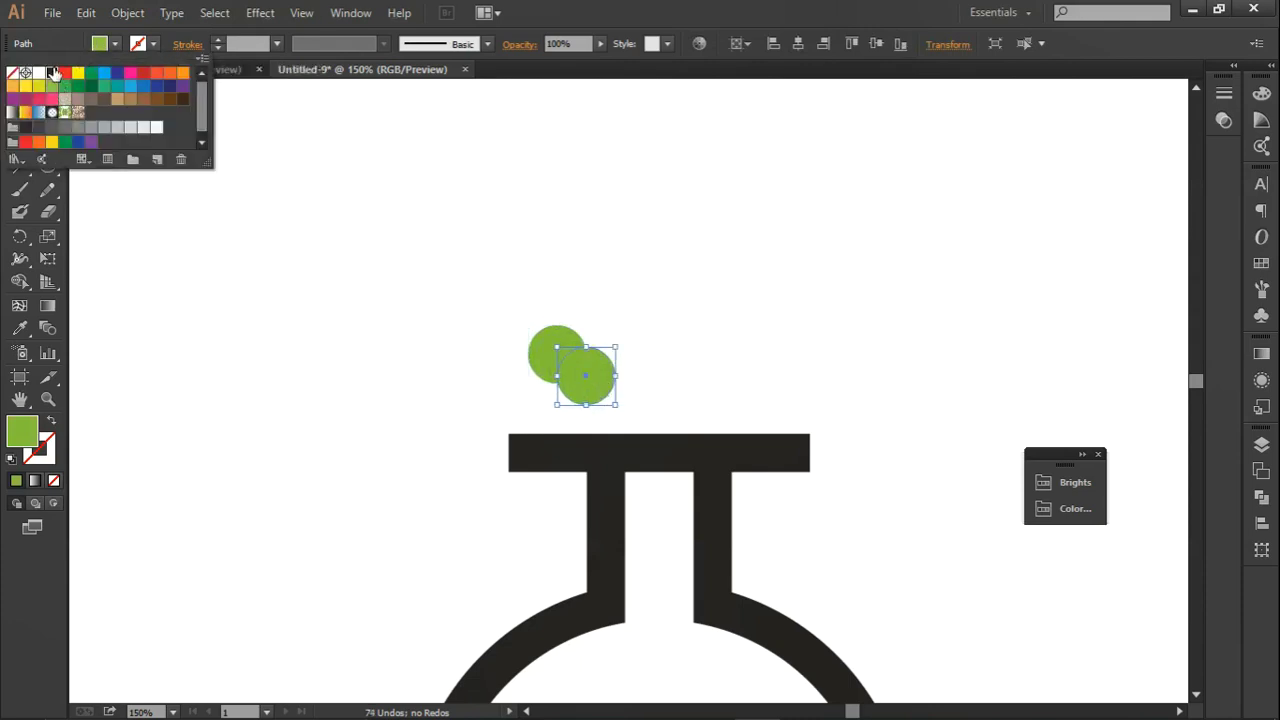
click(52, 73)
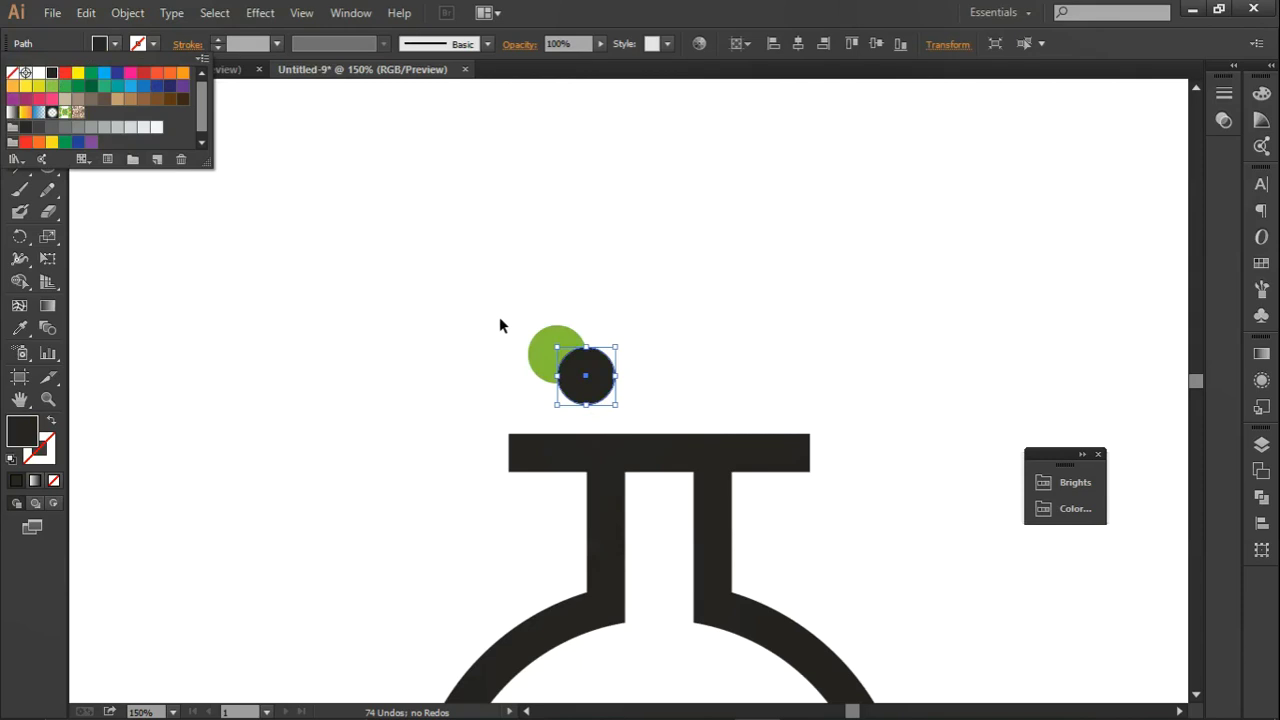
click(616, 405)
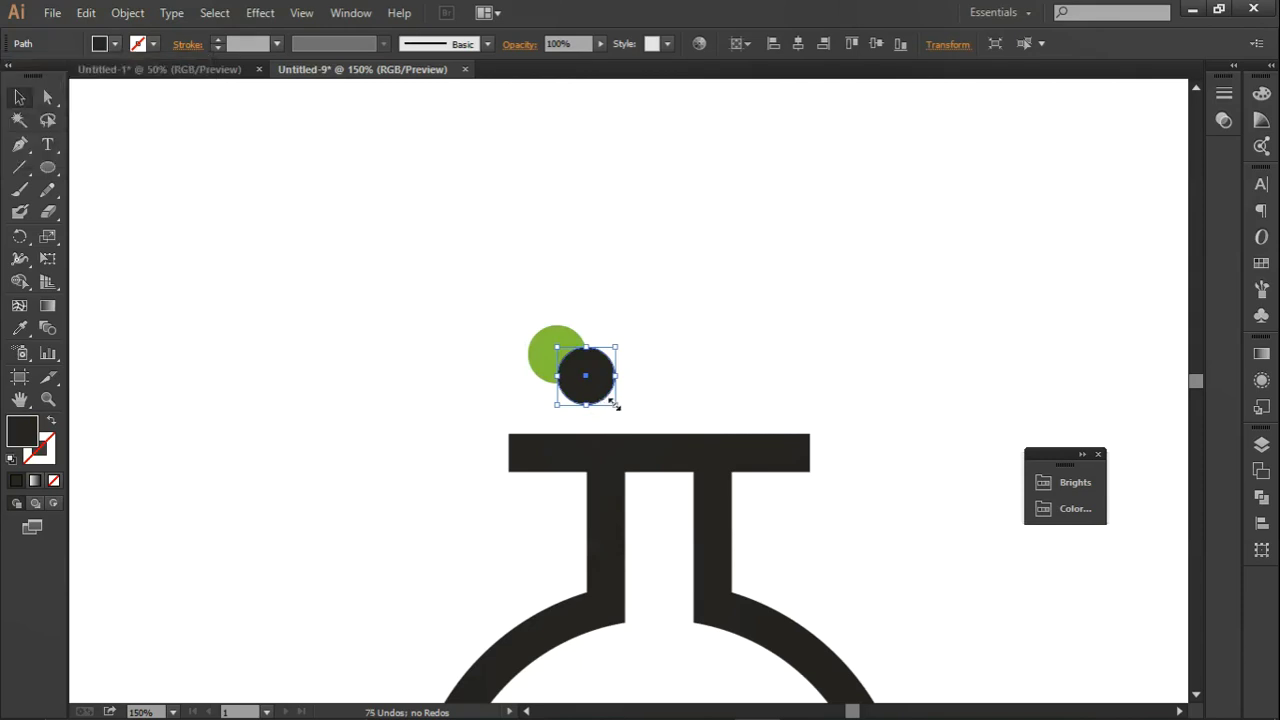
drag(616, 405, 569, 378)
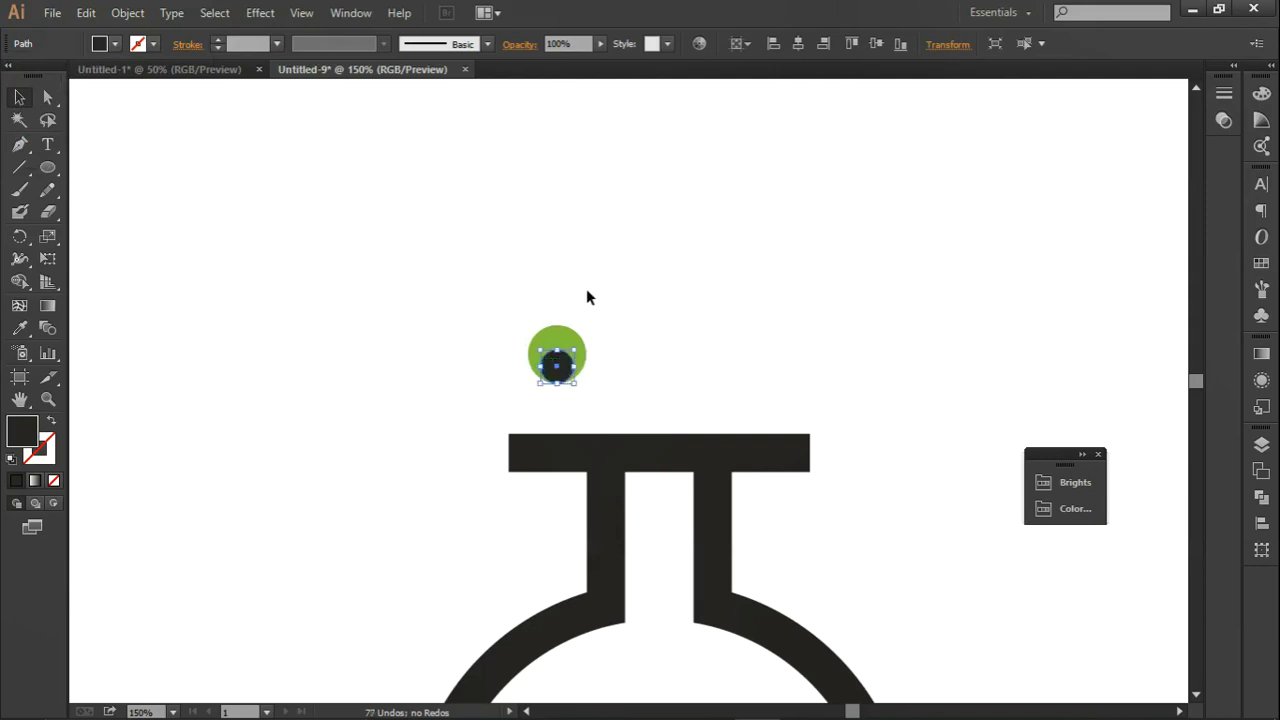
click(520, 329)
- Select both circles and place a duplicate bubble to the right
scroll(530, 340, up, 1)
scroll(540, 350, up, 1)
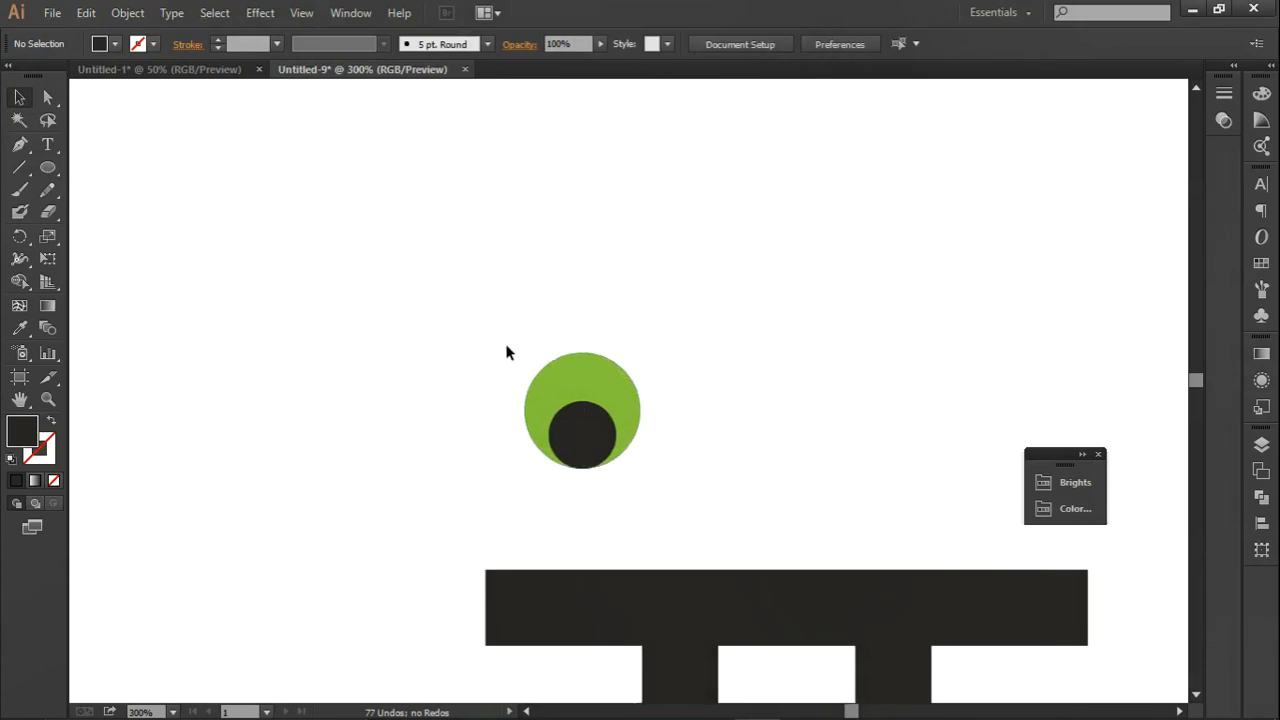
drag(506, 352, 629, 458)
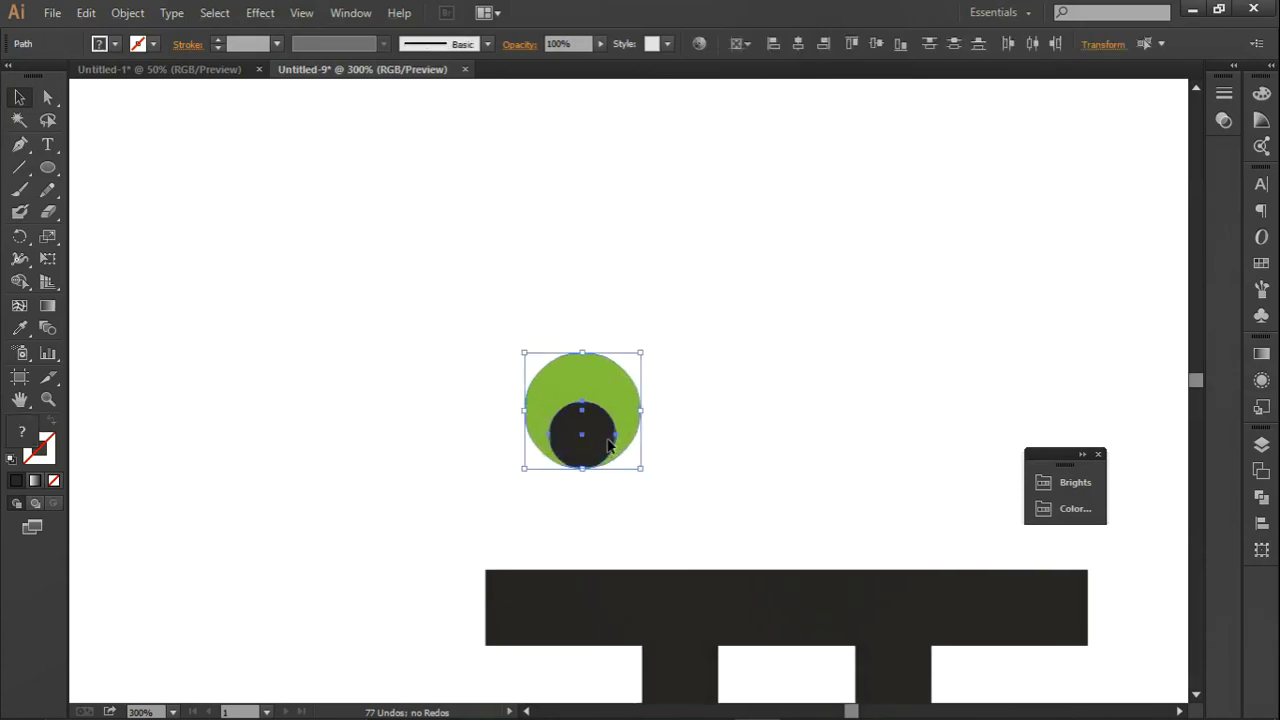
mouse_move(609, 446)
mouse_down()
mouse_move(802, 503)
mouse_move(780, 475)
mouse_up()
scroll(821, 419, down, 1)
- Move the small bubble further right and add another bubble copy nearby
scroll(821, 419, down, 1)
scroll(833, 407, down, 2)
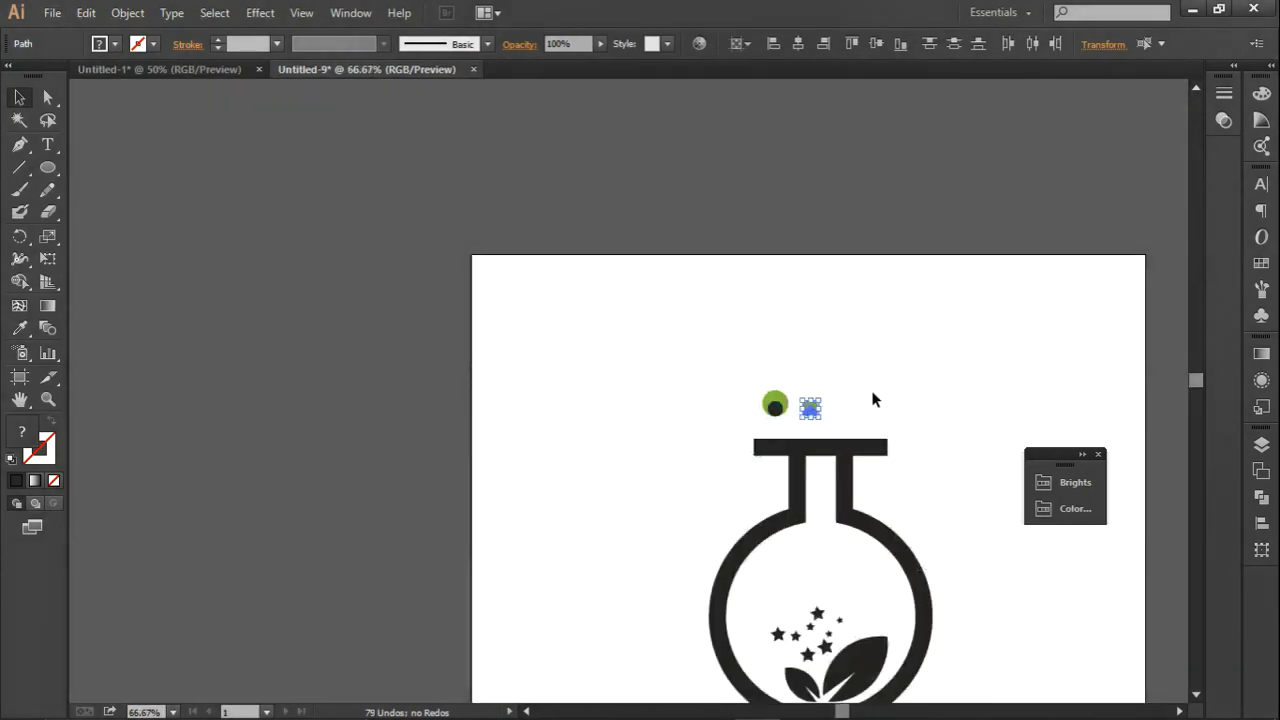
mouse_move(872, 392)
mouse_down()
mouse_move(737, 366)
mouse_move(706, 294)
mouse_move(714, 283)
mouse_up()
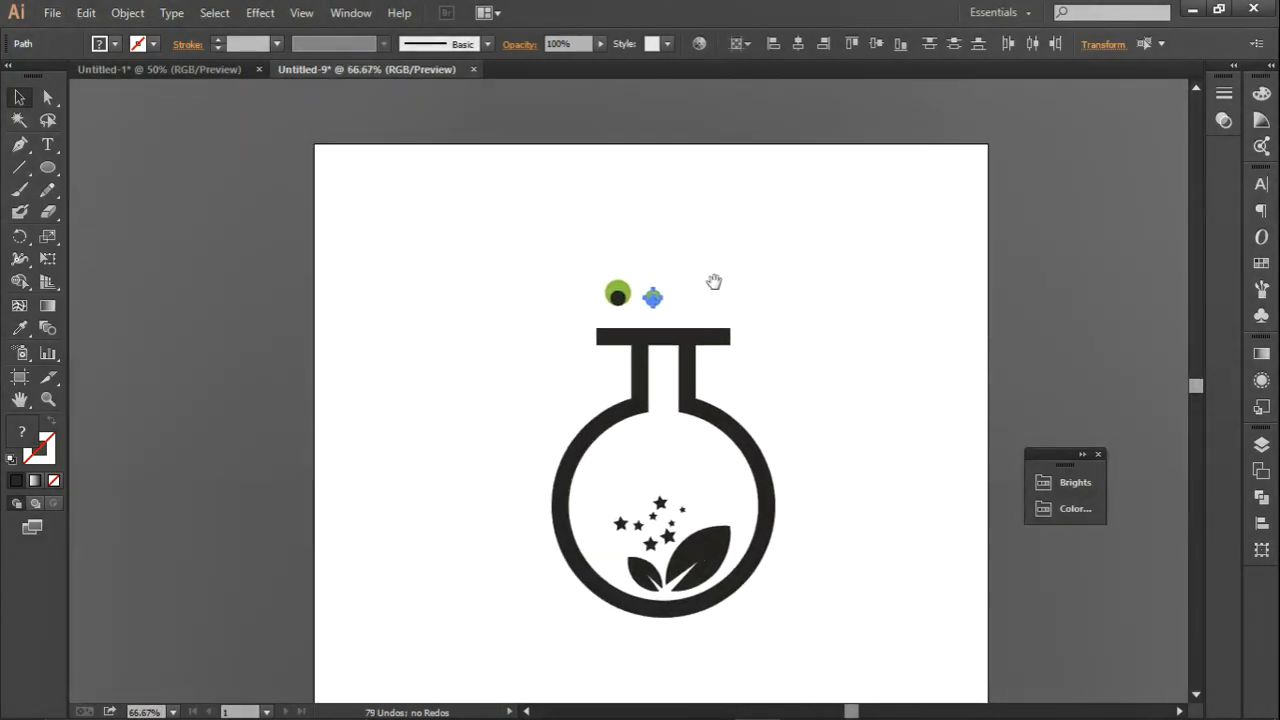
click(704, 299)
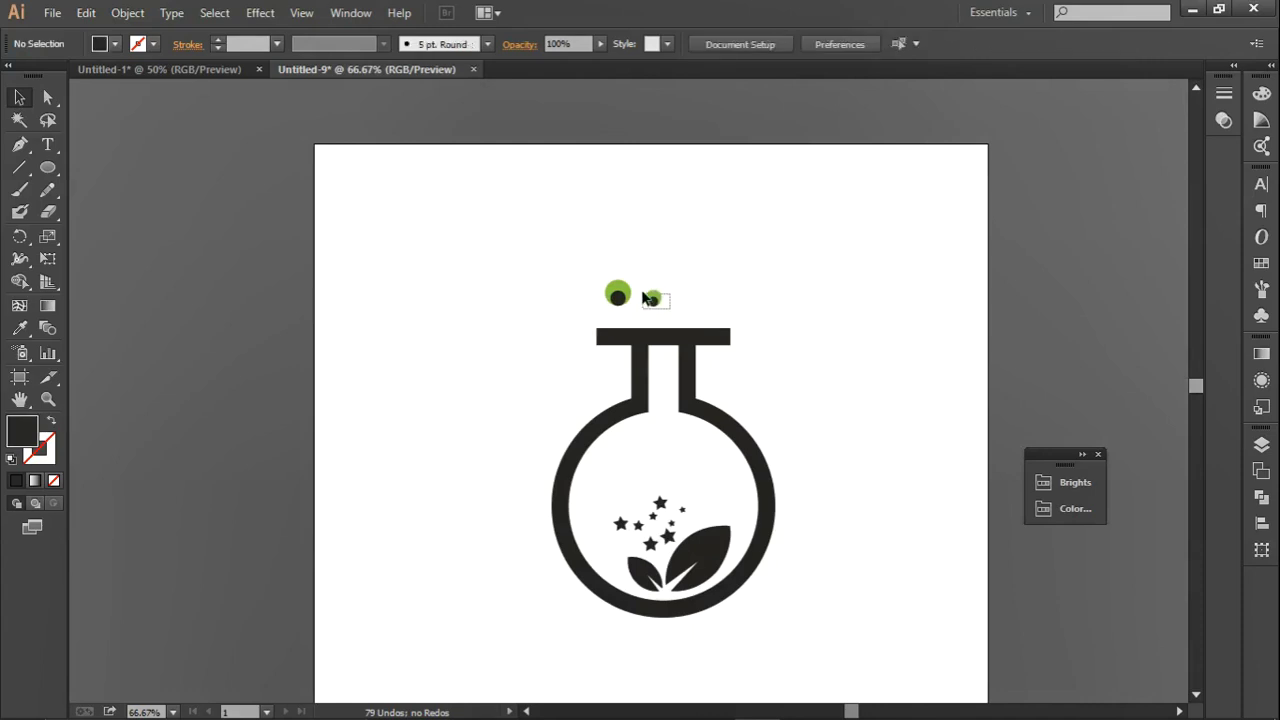
click(650, 298)
mouse_move(660, 301)
mouse_down()
mouse_move(698, 303)
mouse_move(678, 251)
mouse_move(694, 263)
mouse_up()
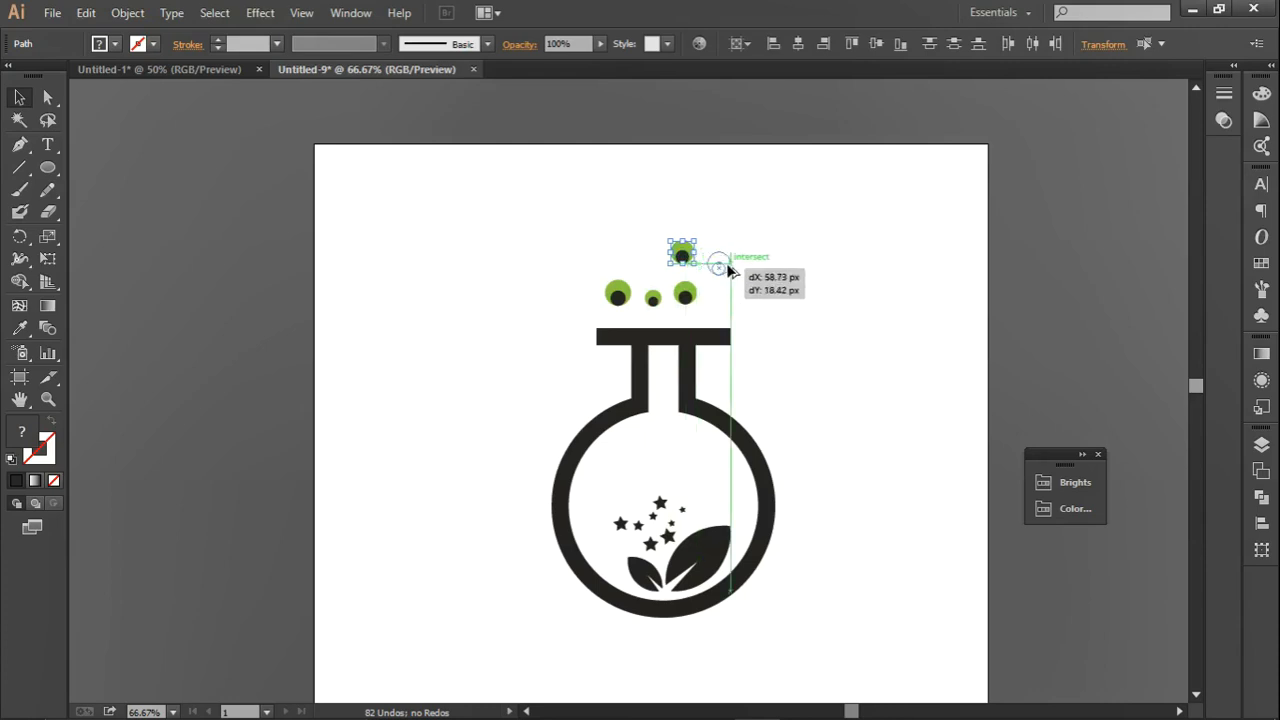
drag(687, 258, 723, 300)
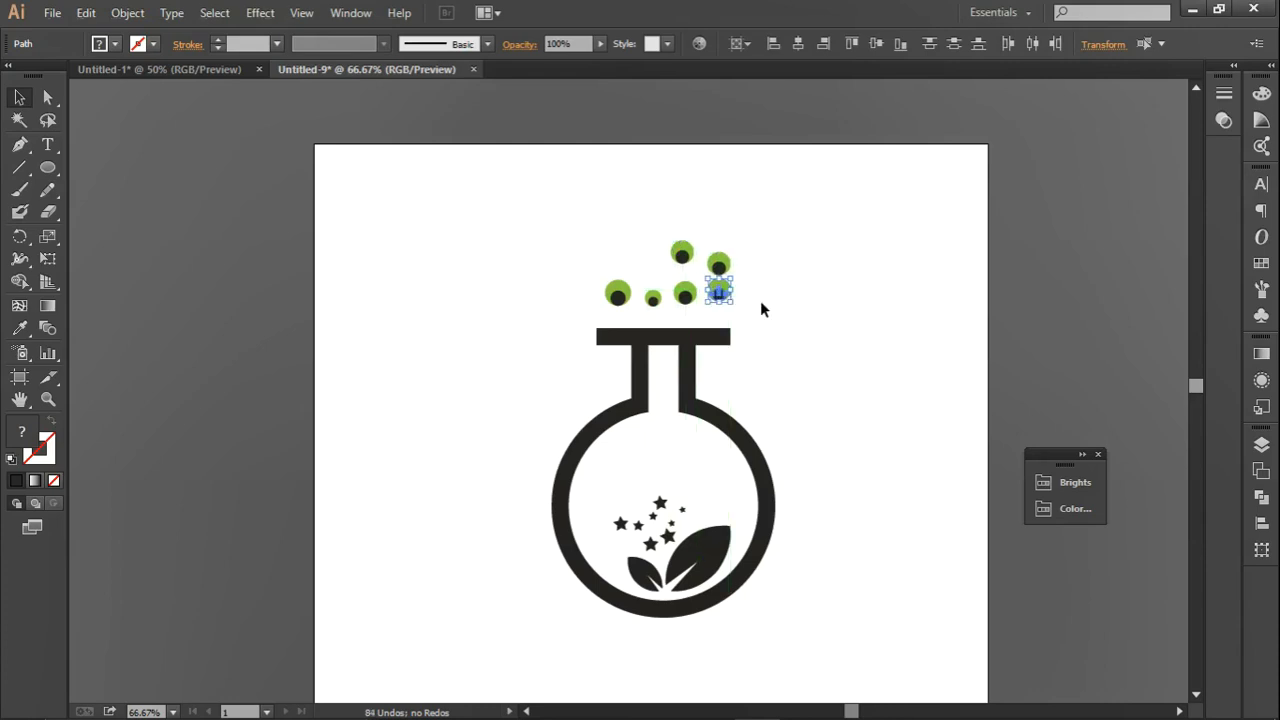
click(596, 260)
- Reposition the bubbles into a loose cluster above the flask's mouth
scroll(710, 258, up, 1)
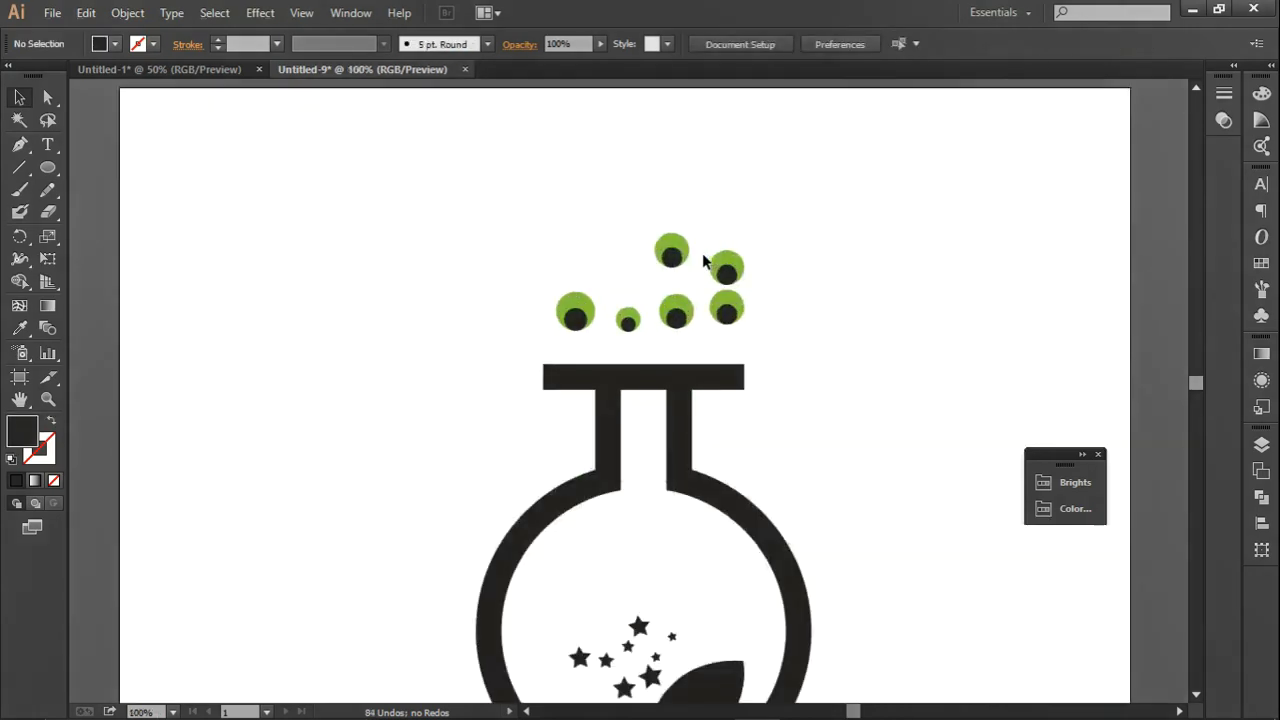
mouse_move(668, 250)
mouse_down()
mouse_move(690, 258)
mouse_move(631, 262)
mouse_up()
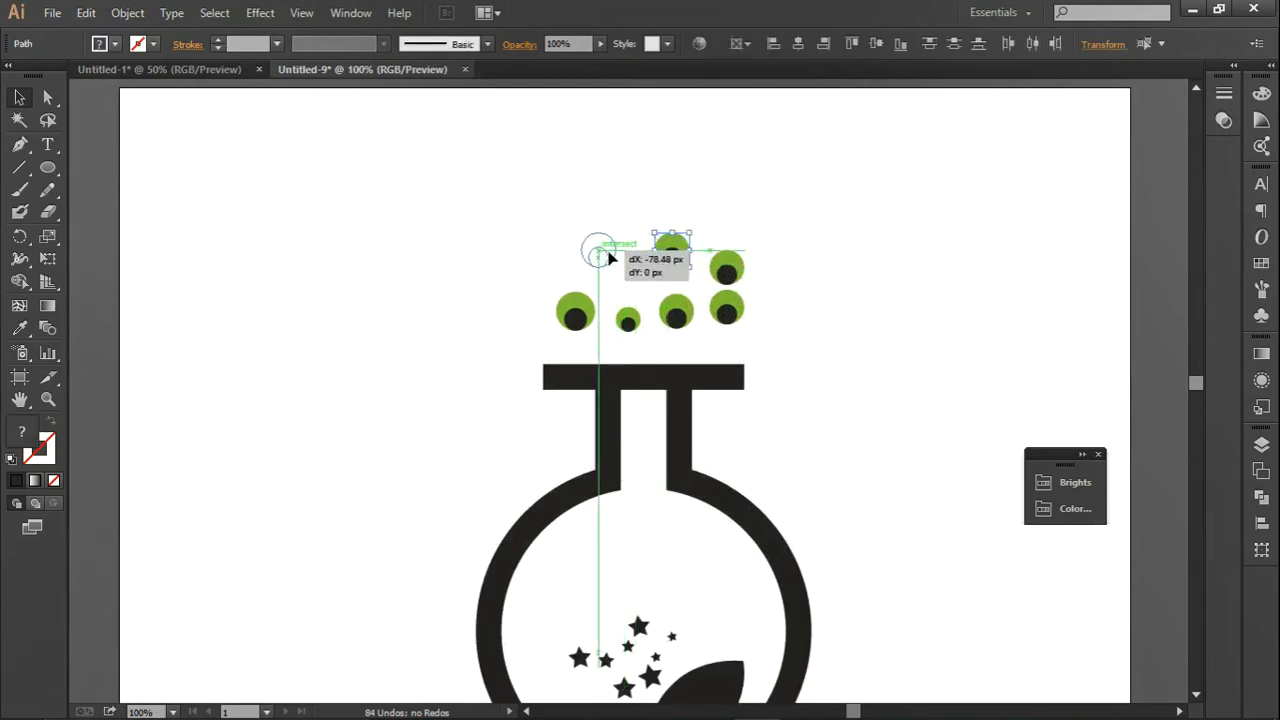
drag(631, 262, 620, 258)
drag(686, 330, 676, 300)
click(659, 355)
drag(628, 322, 636, 328)
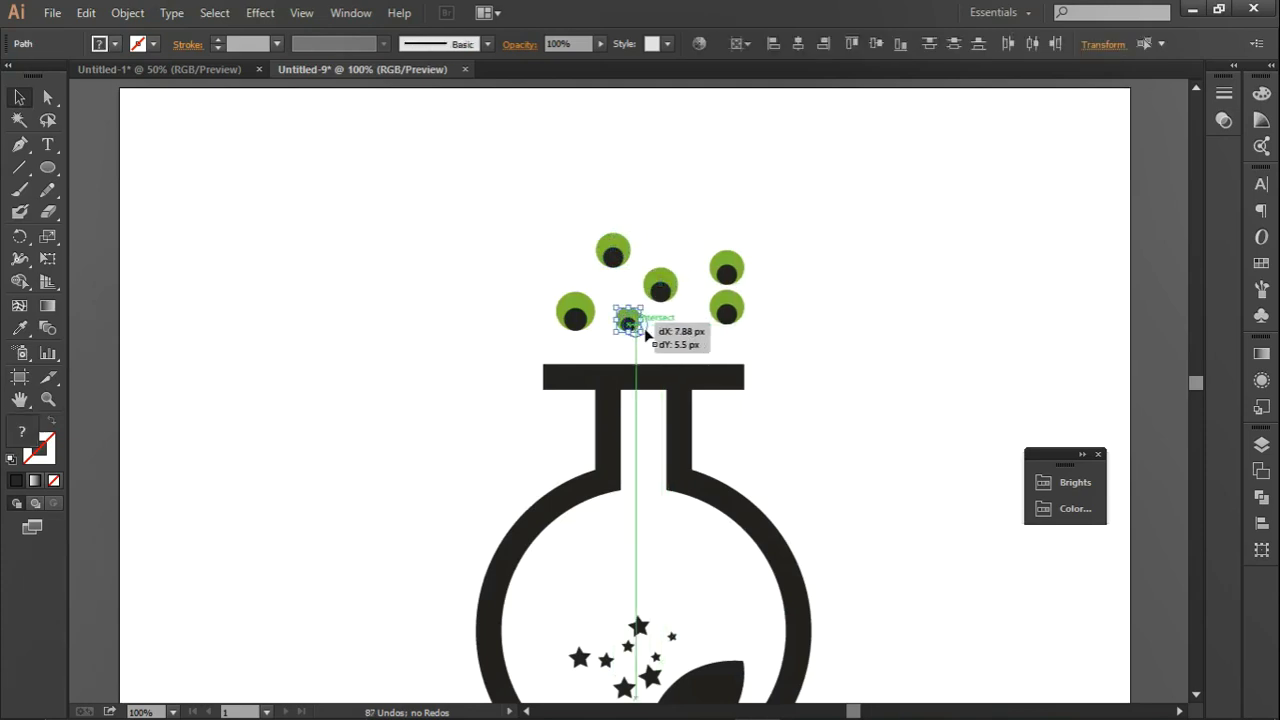
drag(731, 311, 701, 334)
click(704, 246)
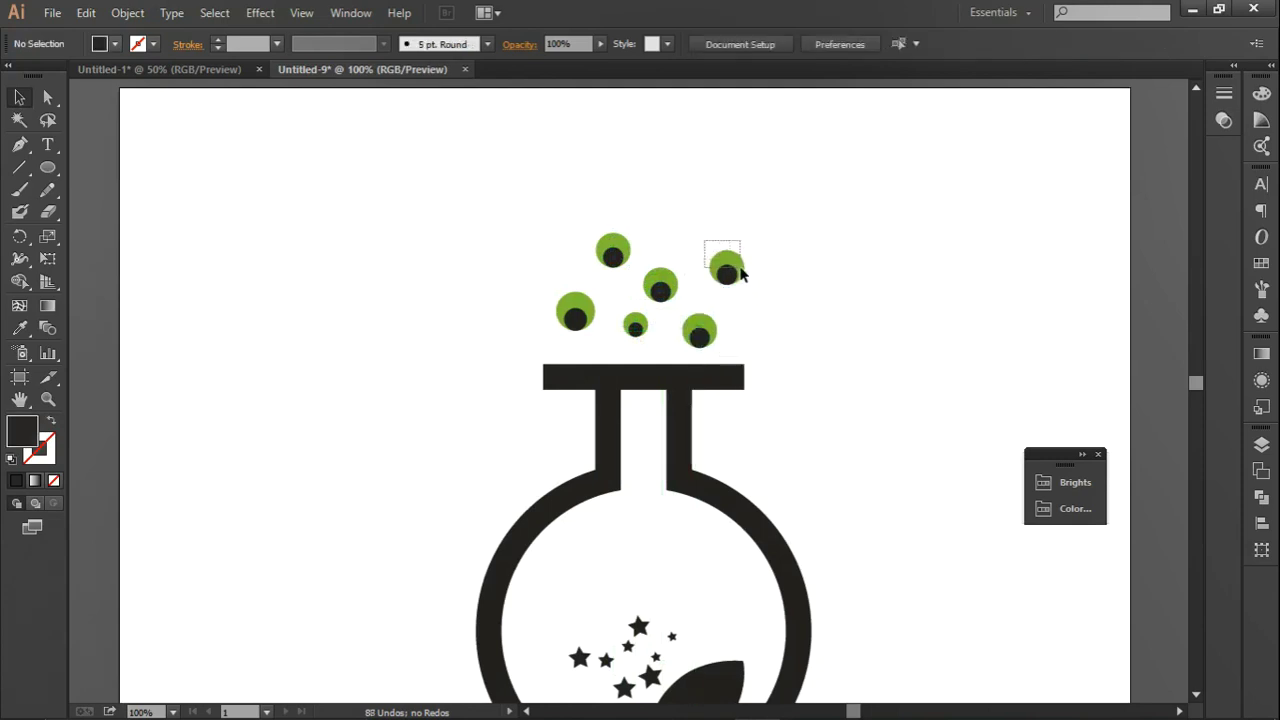
drag(741, 272, 746, 272)
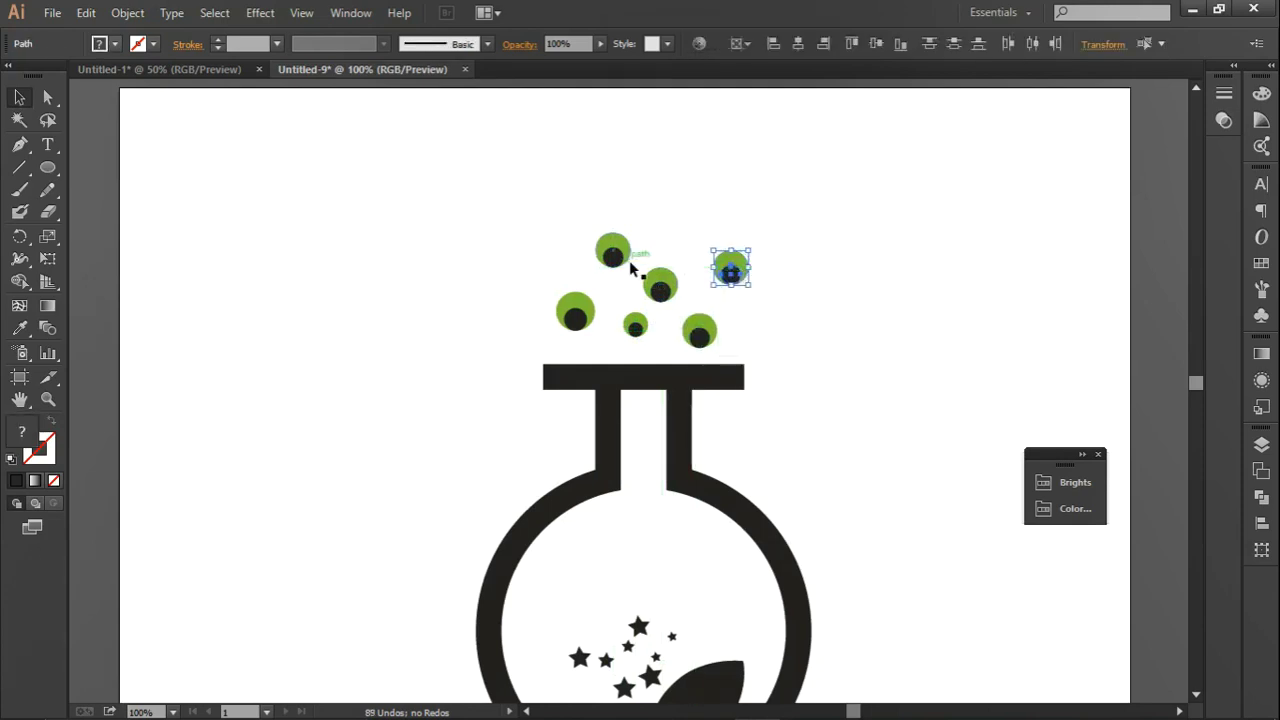
click(591, 236)
- Shrink the top bubble and the left bubble
scroll(728, 231, down, 1)
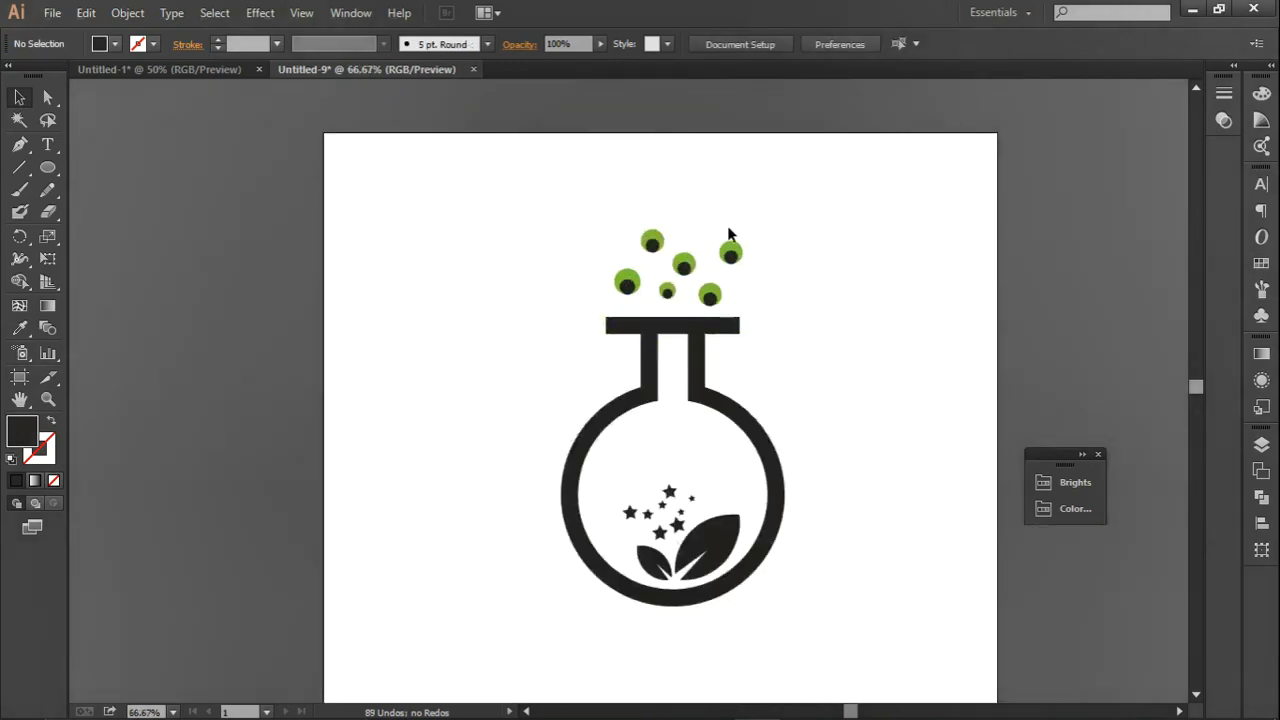
scroll(727, 237, down, 1)
scroll(700, 262, up, 1)
scroll(660, 228, up, 1)
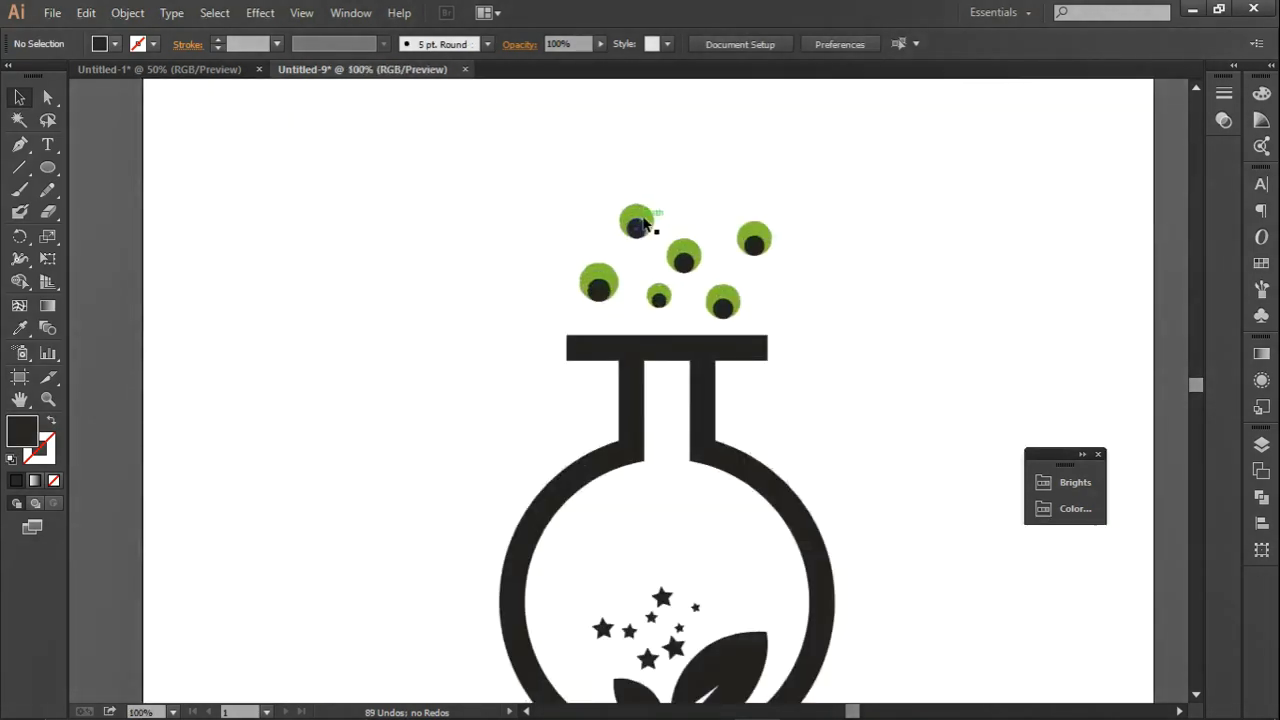
scroll(622, 208, up, 1)
drag(603, 200, 669, 254)
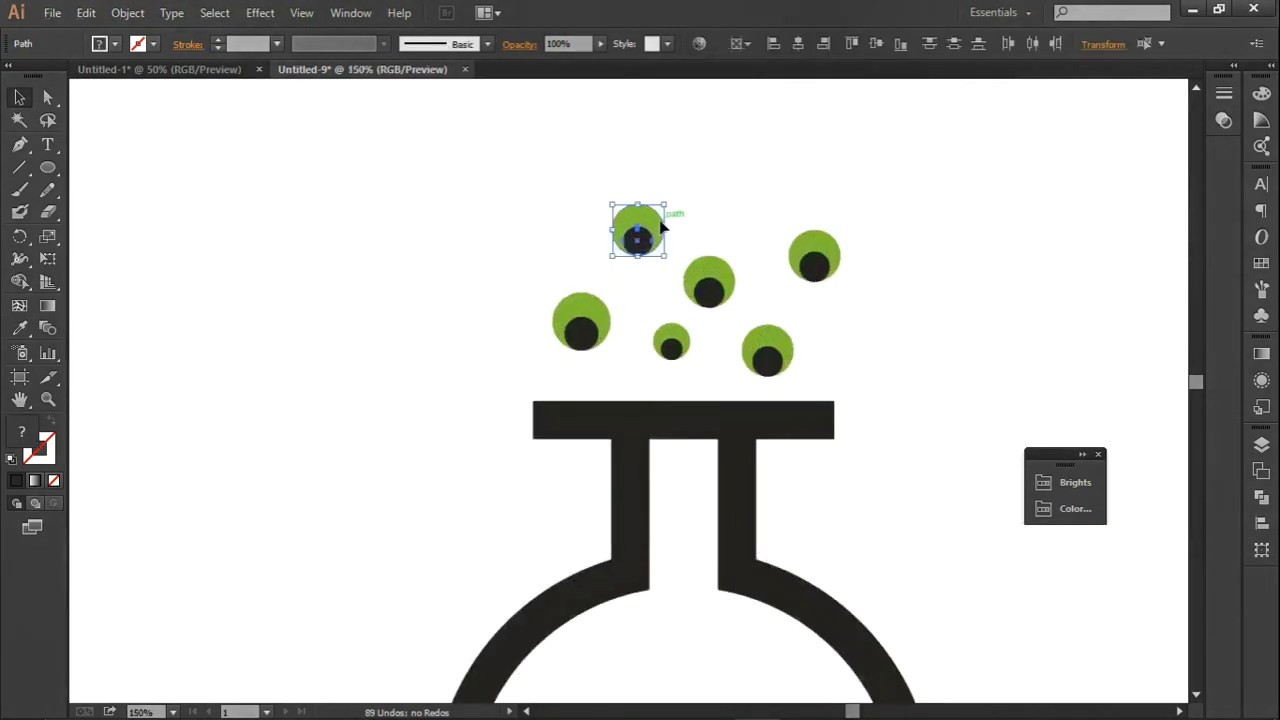
drag(667, 203, 656, 213)
click(683, 193)
mouse_move(553, 277)
mouse_down()
mouse_move(615, 355)
mouse_move(605, 345)
mouse_up()
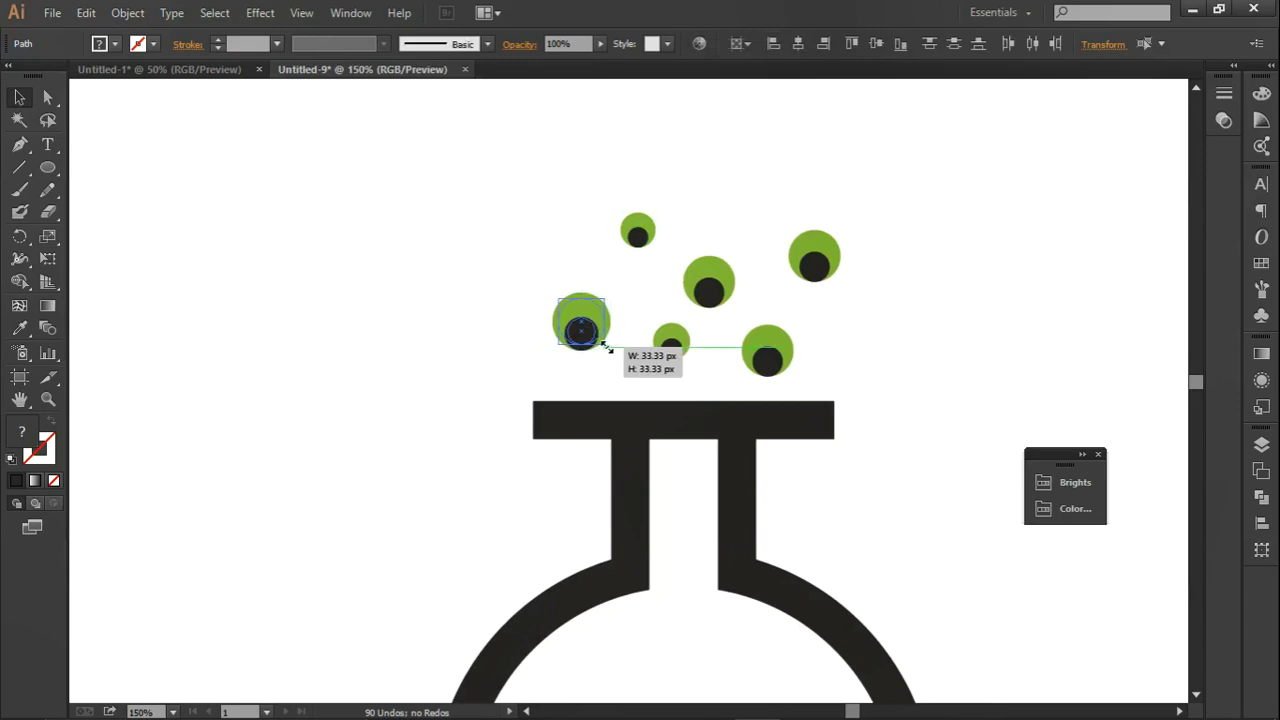
click(592, 273)
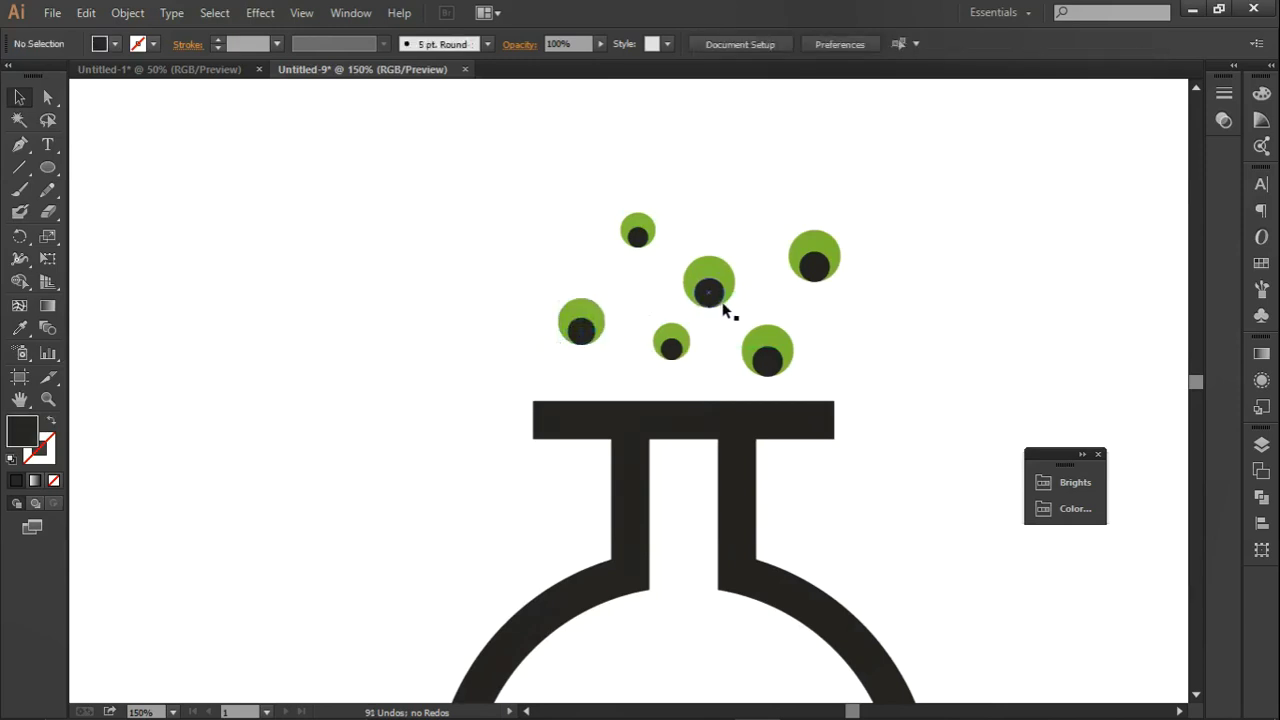
- Shift the top-right bubble slightly left to finish the cluster
drag(730, 320, 693, 308)
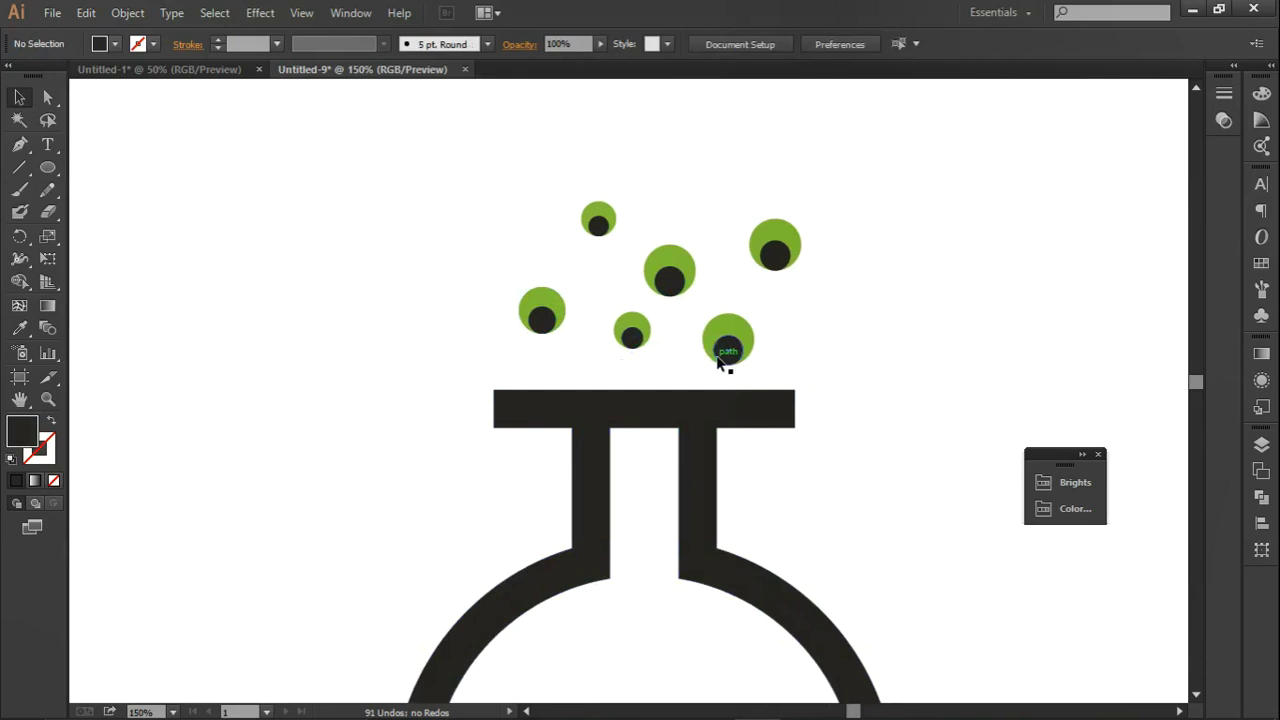
alt+scroll(718, 362, down, 1)
alt+scroll(720, 362, down, 1)
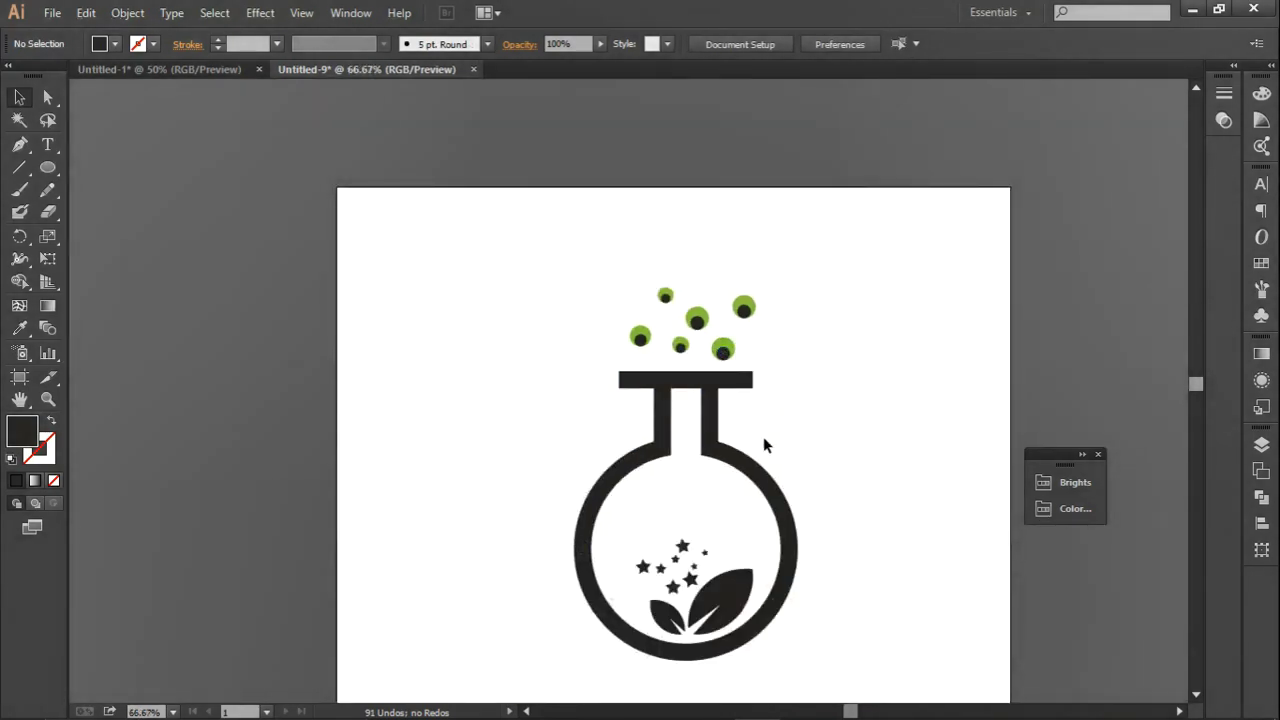
scroll(765, 445, down, 1)
scroll(766, 443, down, 1)
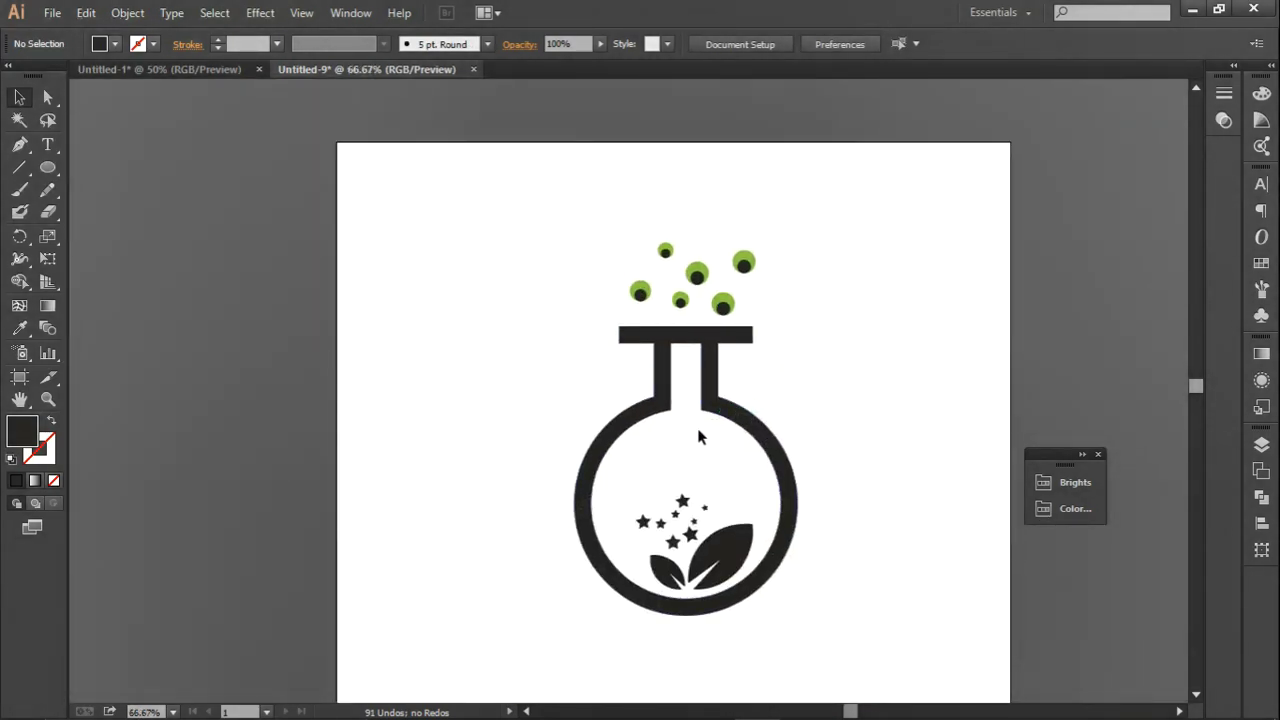
click(750, 262)
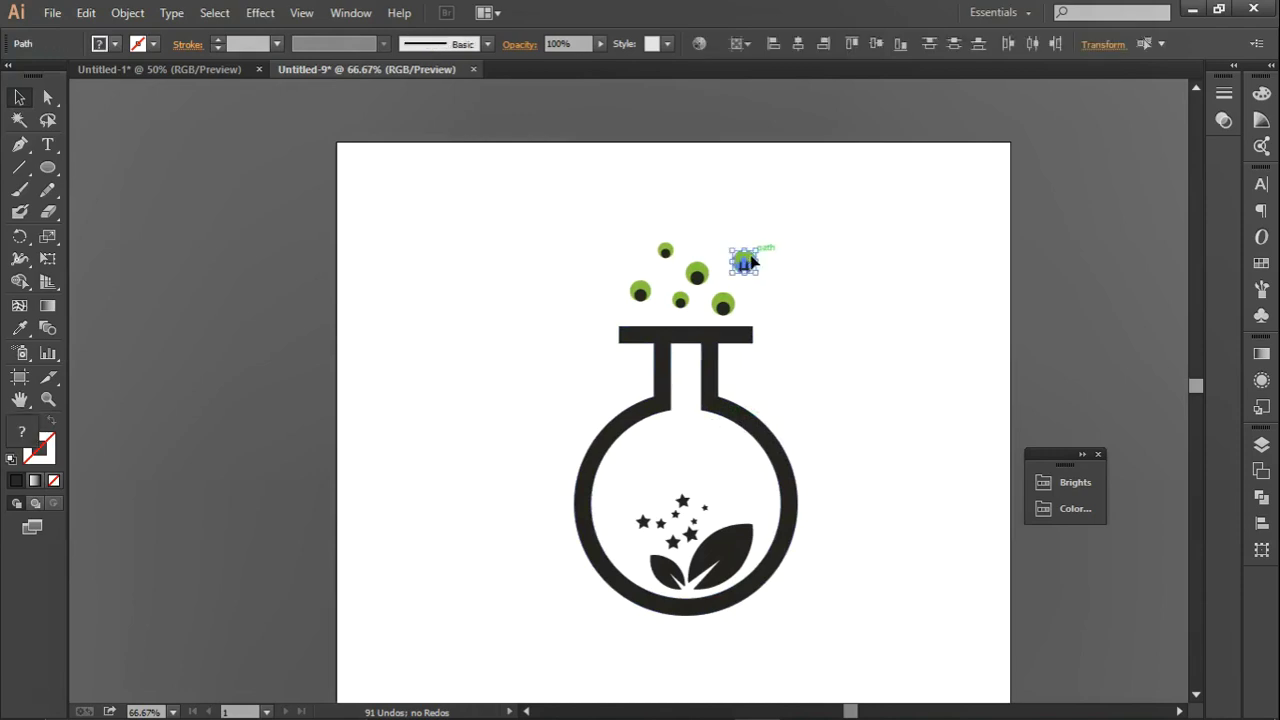
drag(750, 260, 740, 262)
click(787, 253)
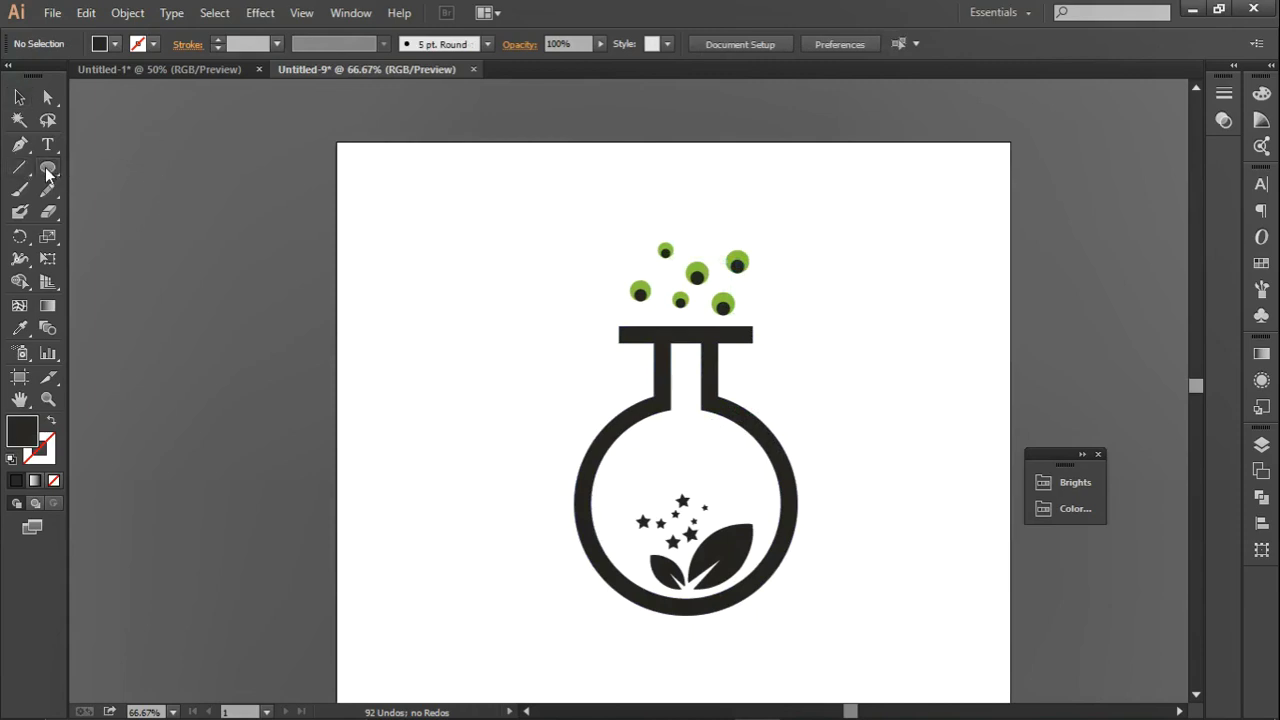
- Draw a tall ellipse right of the flask with no fill and a black stroke
drag(47, 170, 106, 211)
drag(826, 322, 886, 625)
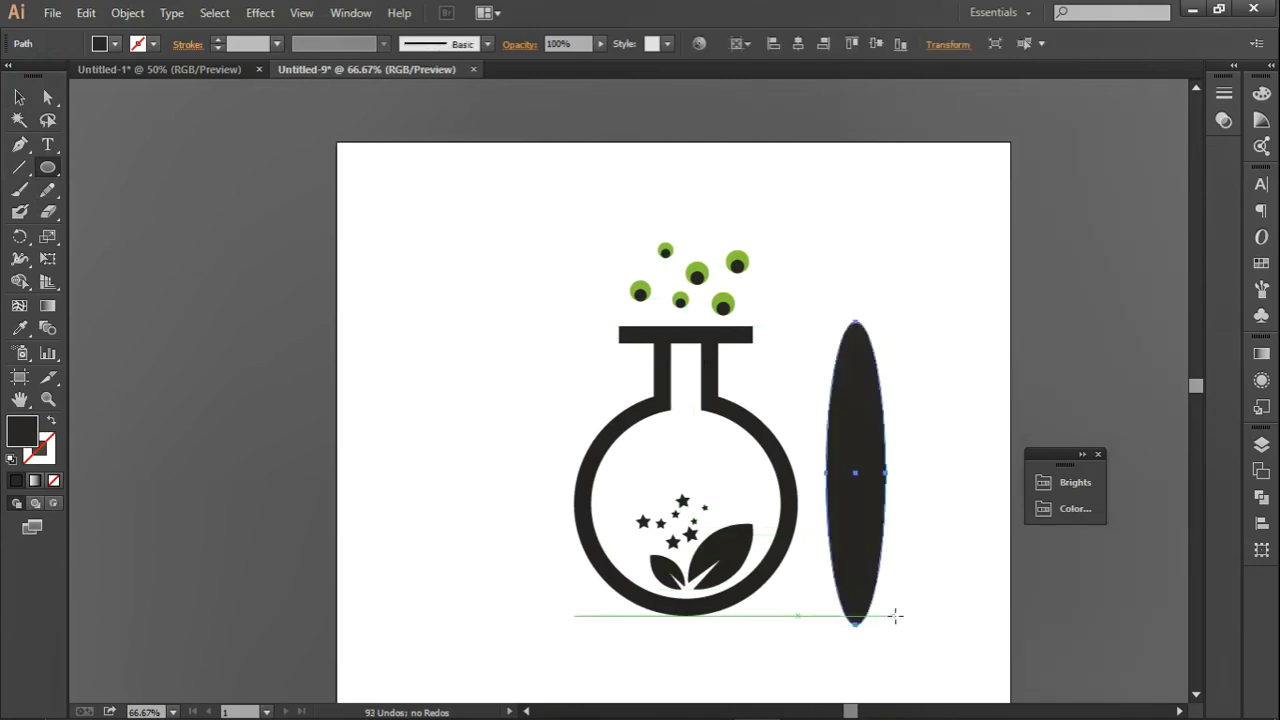
click(107, 45)
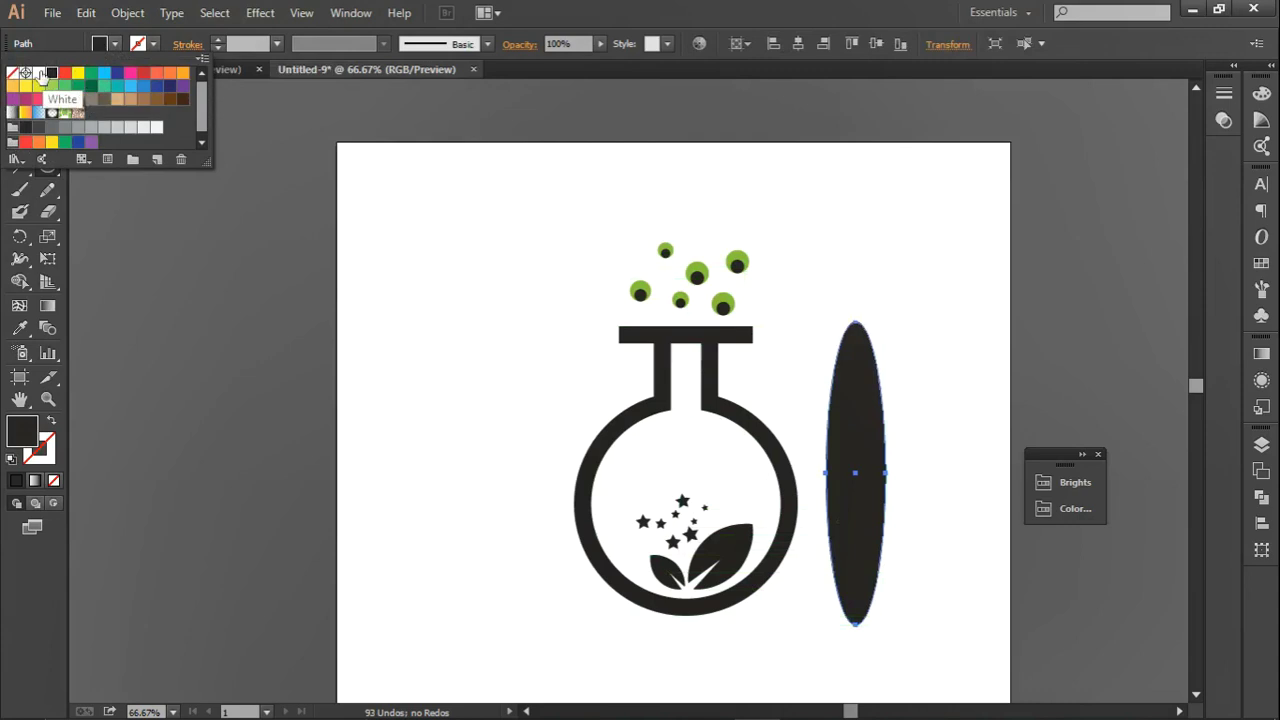
click(11, 73)
click(139, 45)
click(50, 78)
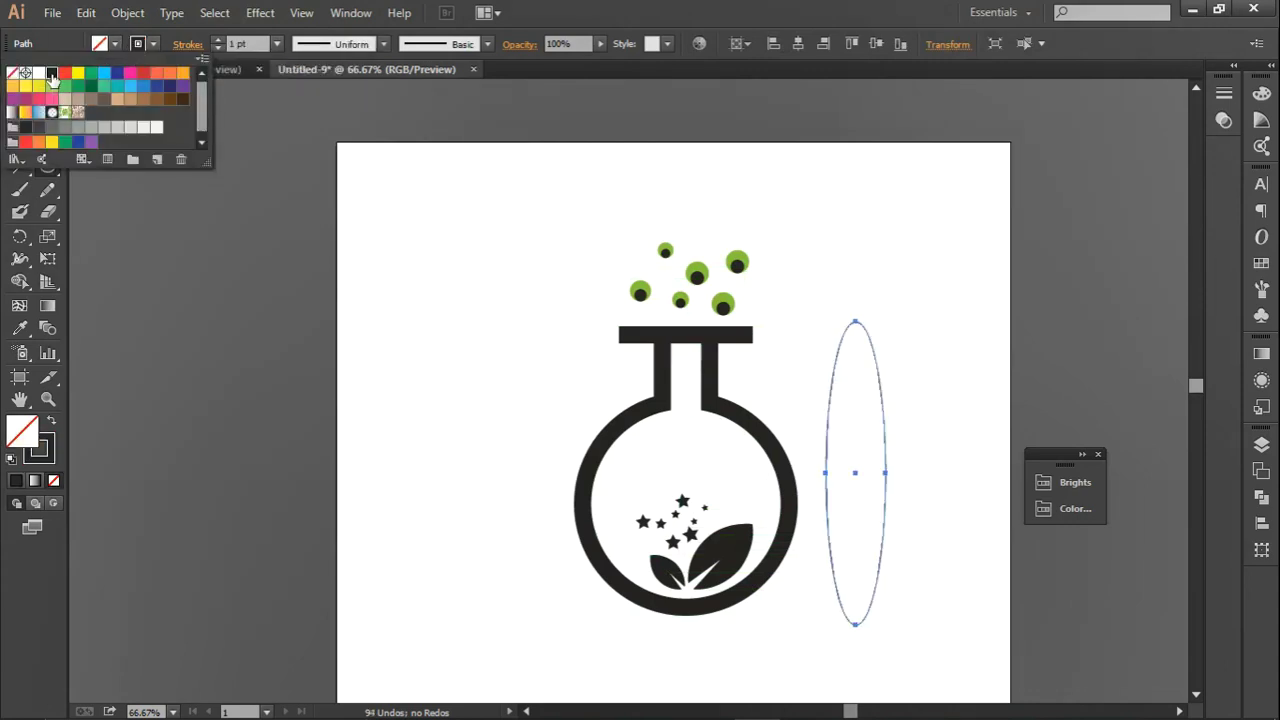
click(243, 47)
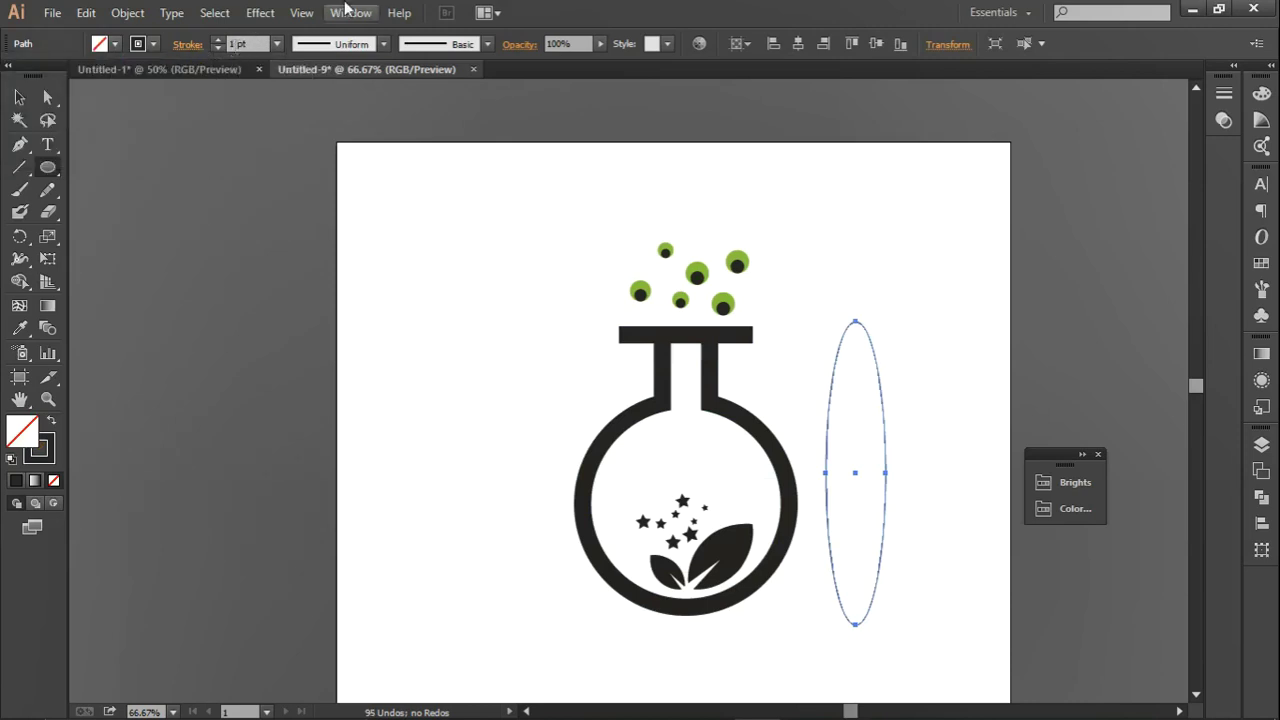
- Set the ellipse's stroke weight to 27 pt
click(239, 46)
text(27)
key(Return)
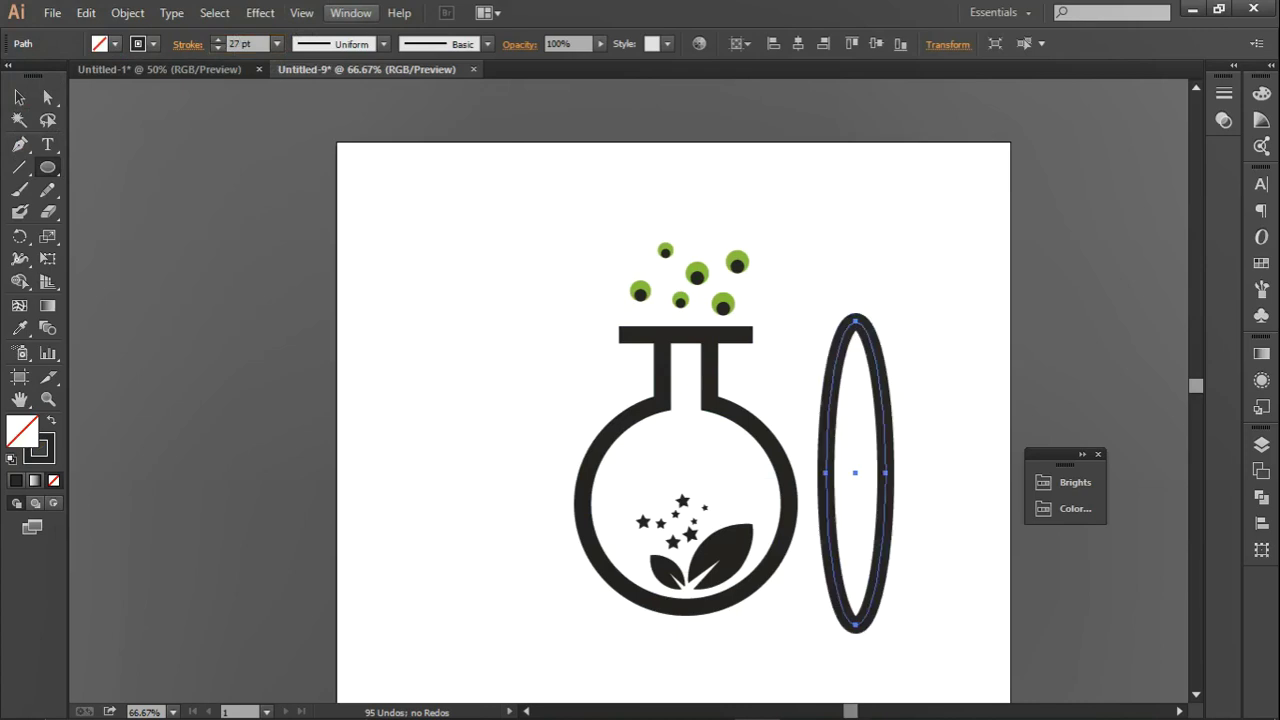
click(20, 98)
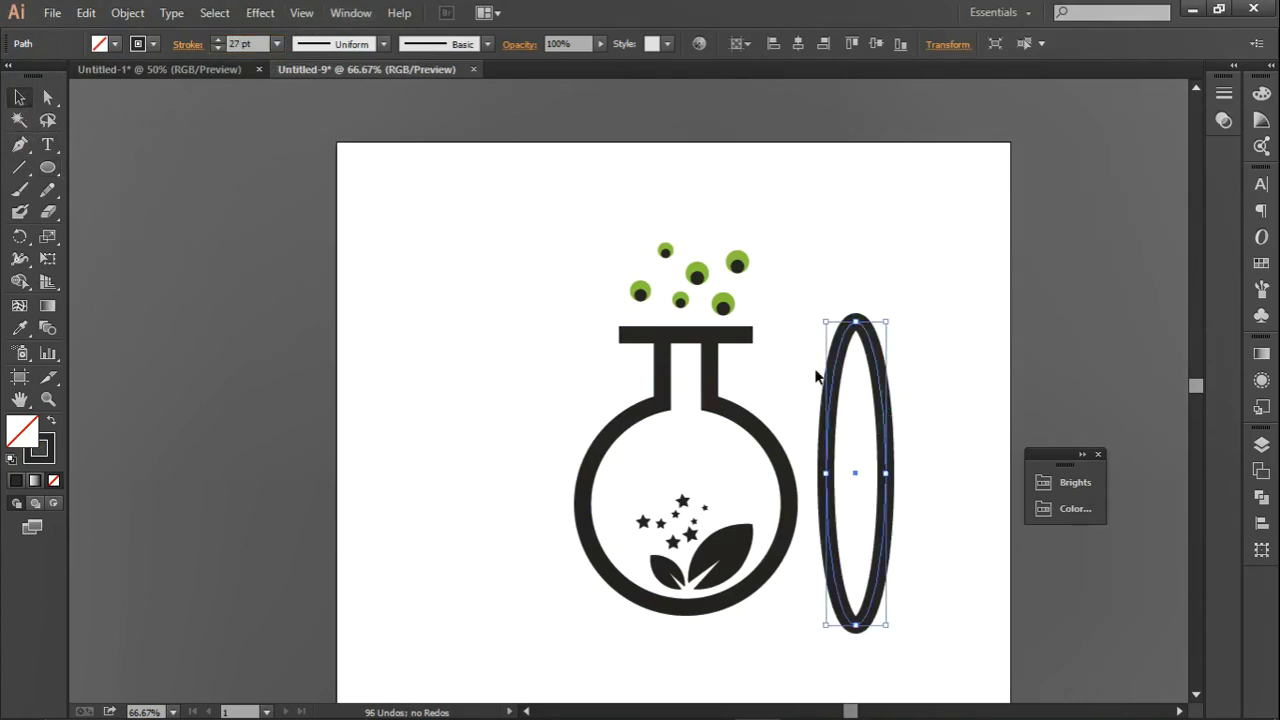
click(127, 13)
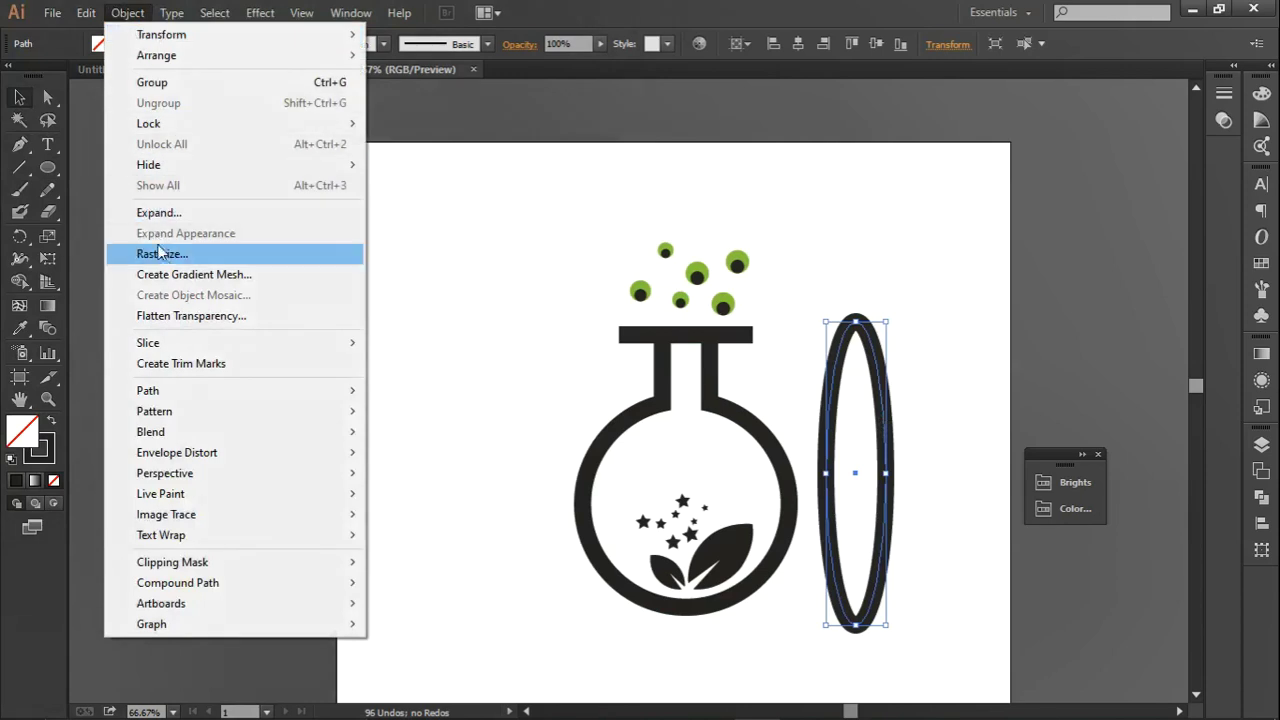
- Expand the ellipse's outline and add a copy rotated 45°
click(170, 213)
click(607, 475)
right_click(882, 427)
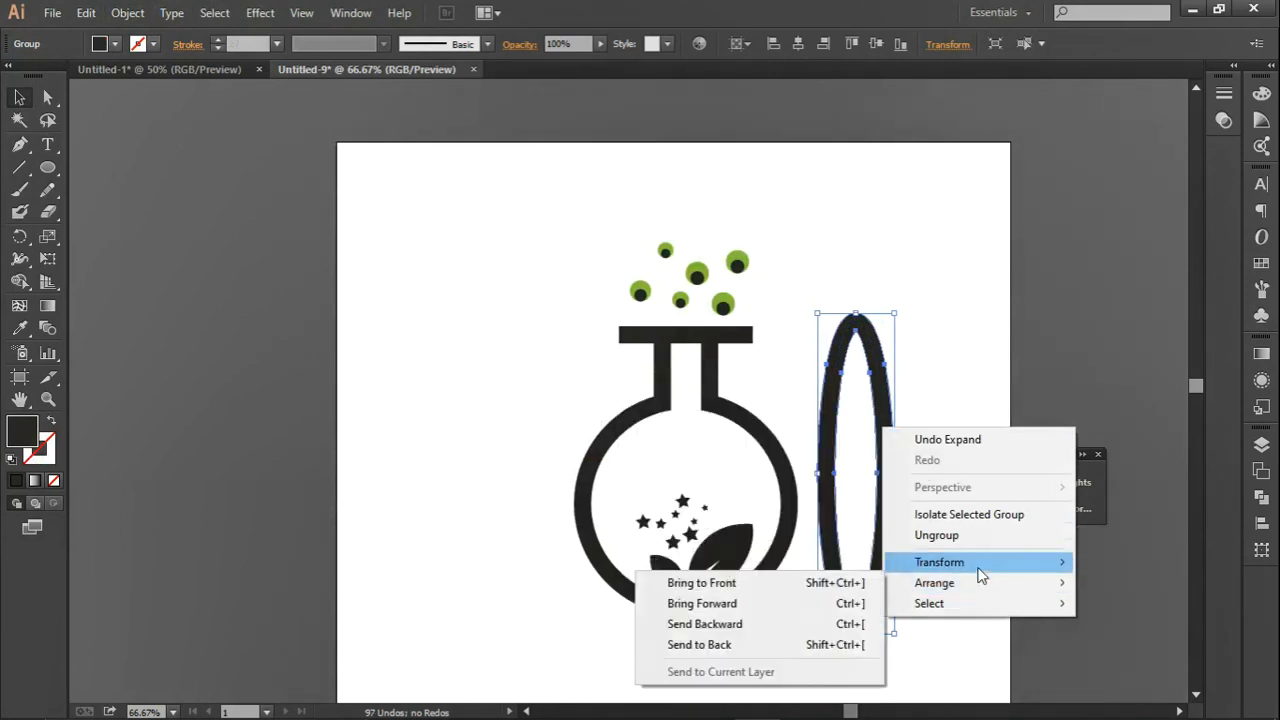
mouse_move(939, 562)
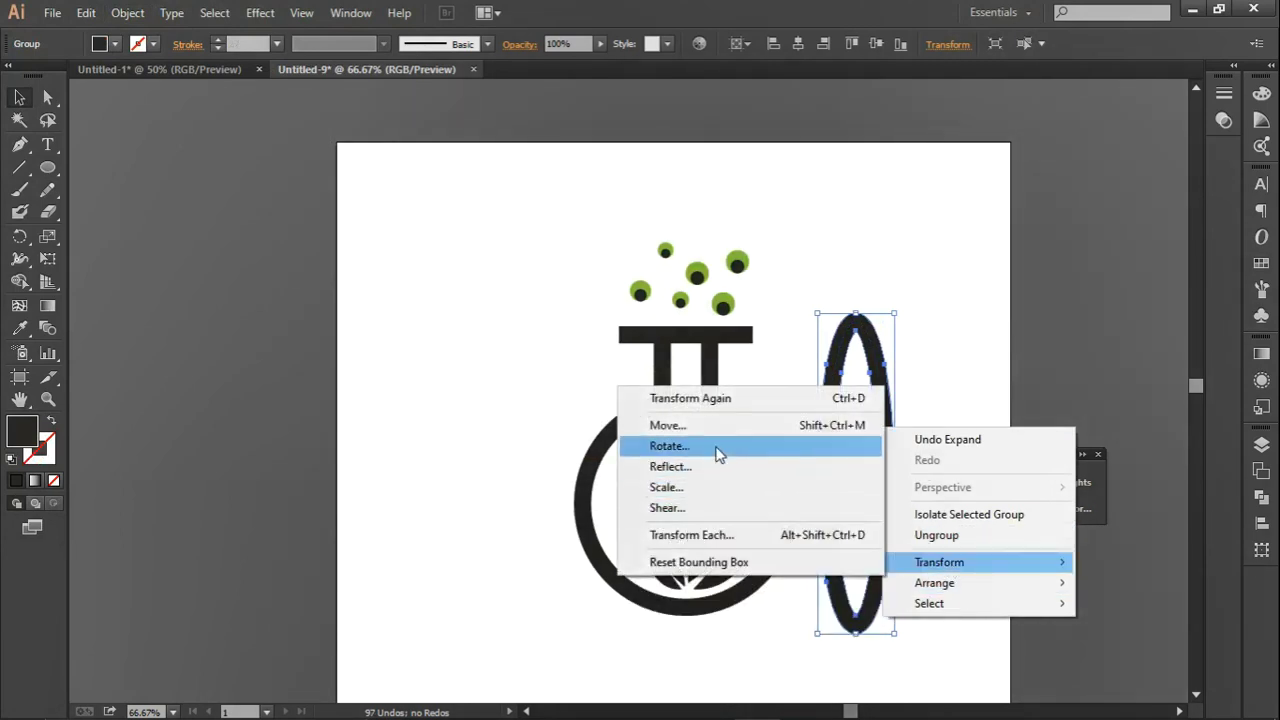
click(718, 454)
click(996, 418)
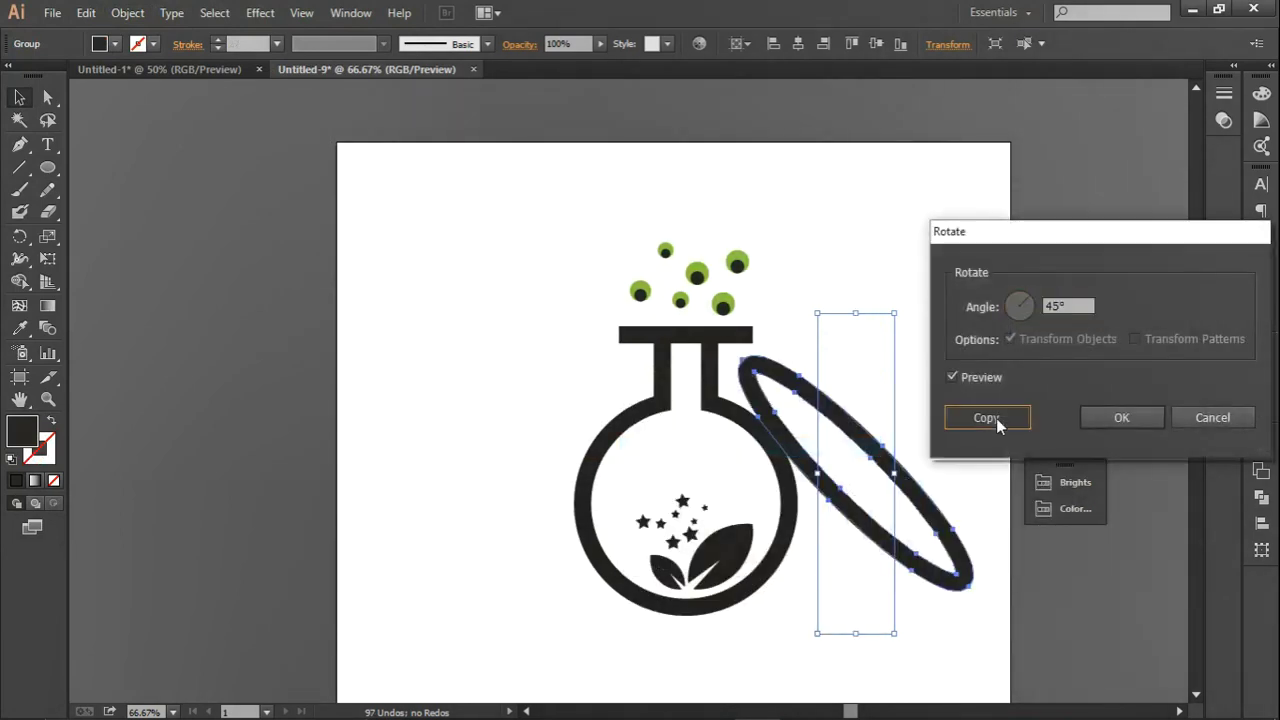
- Add a copy of the vertical ellipse rotated -45°
right_click(887, 427)
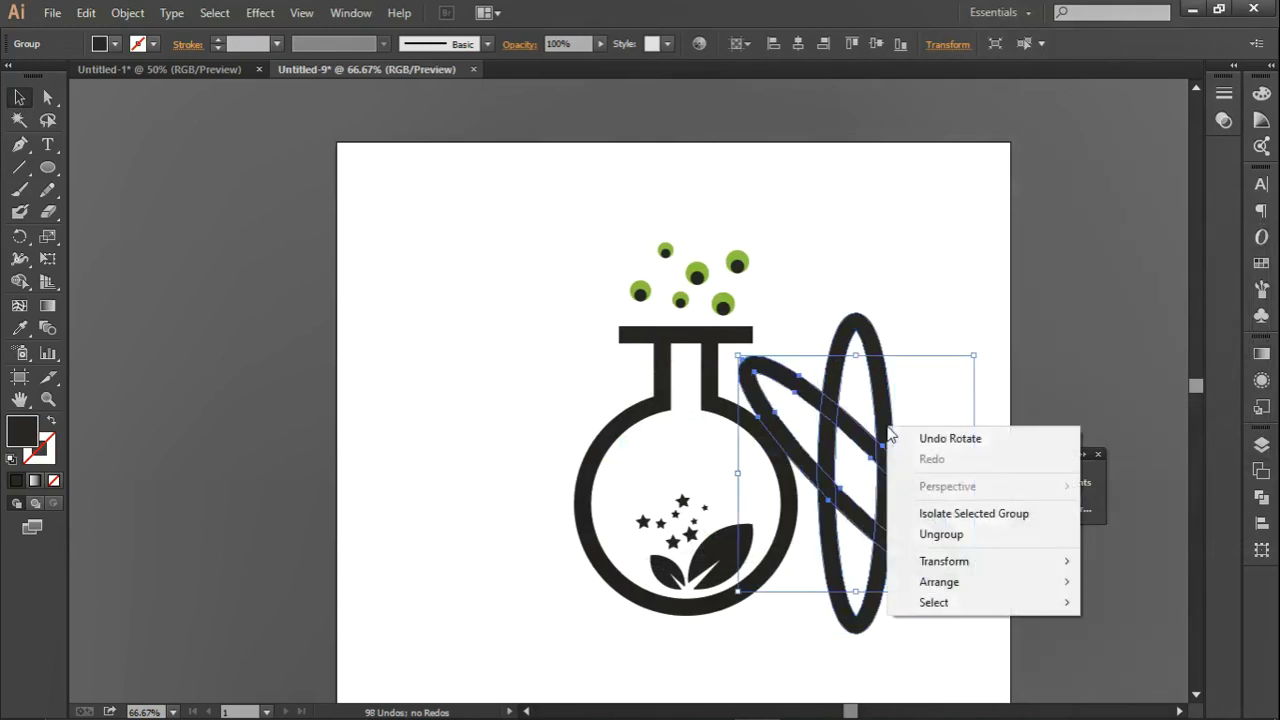
click(953, 368)
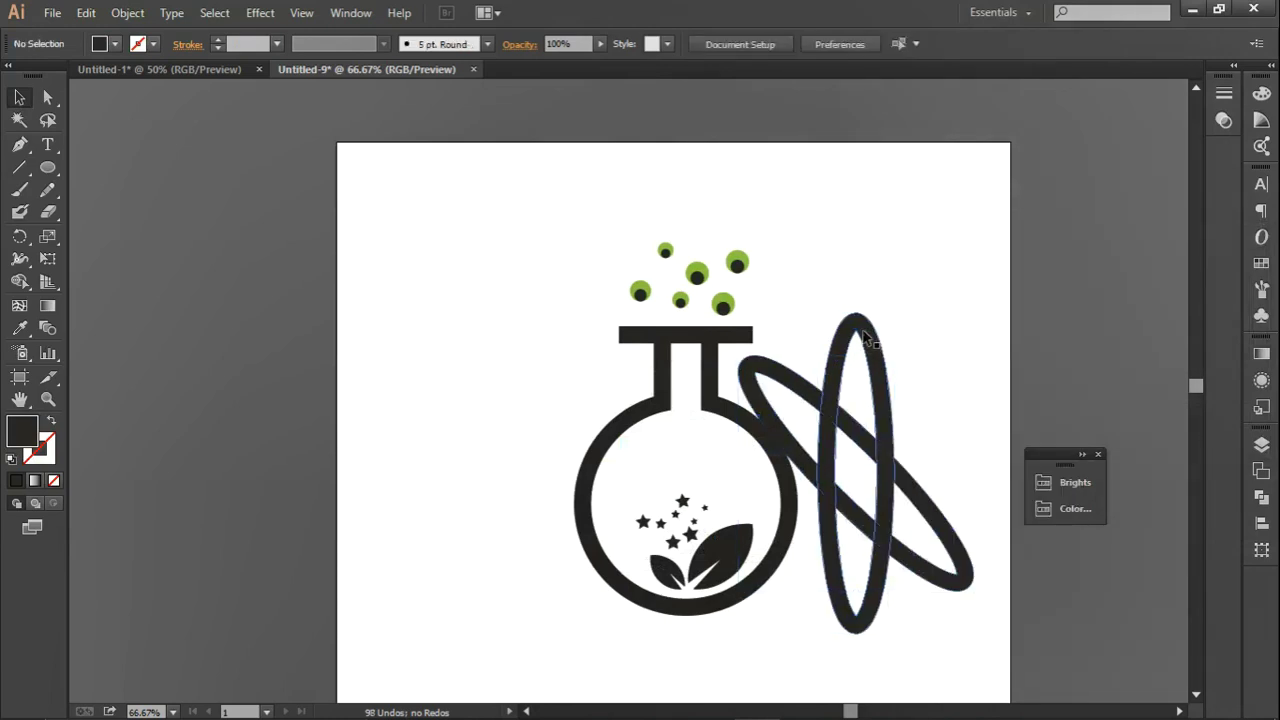
click(861, 340)
right_click(864, 333)
mouse_move(955, 466)
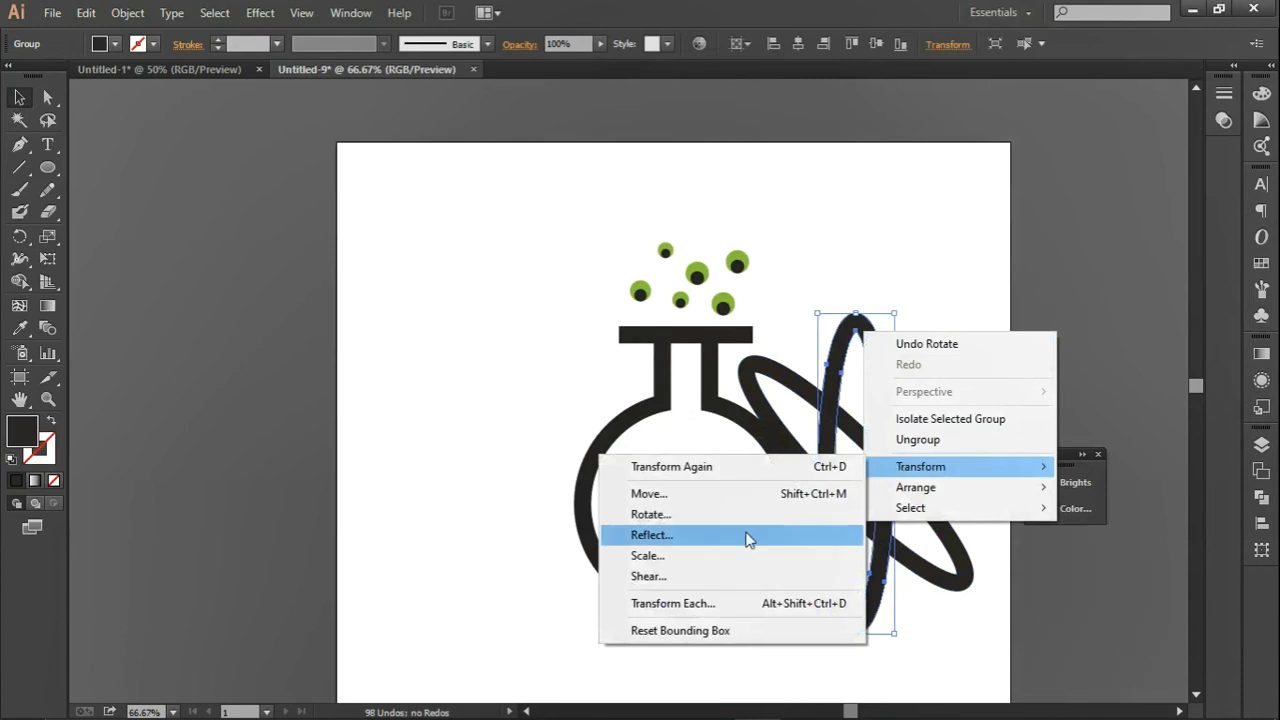
click(721, 518)
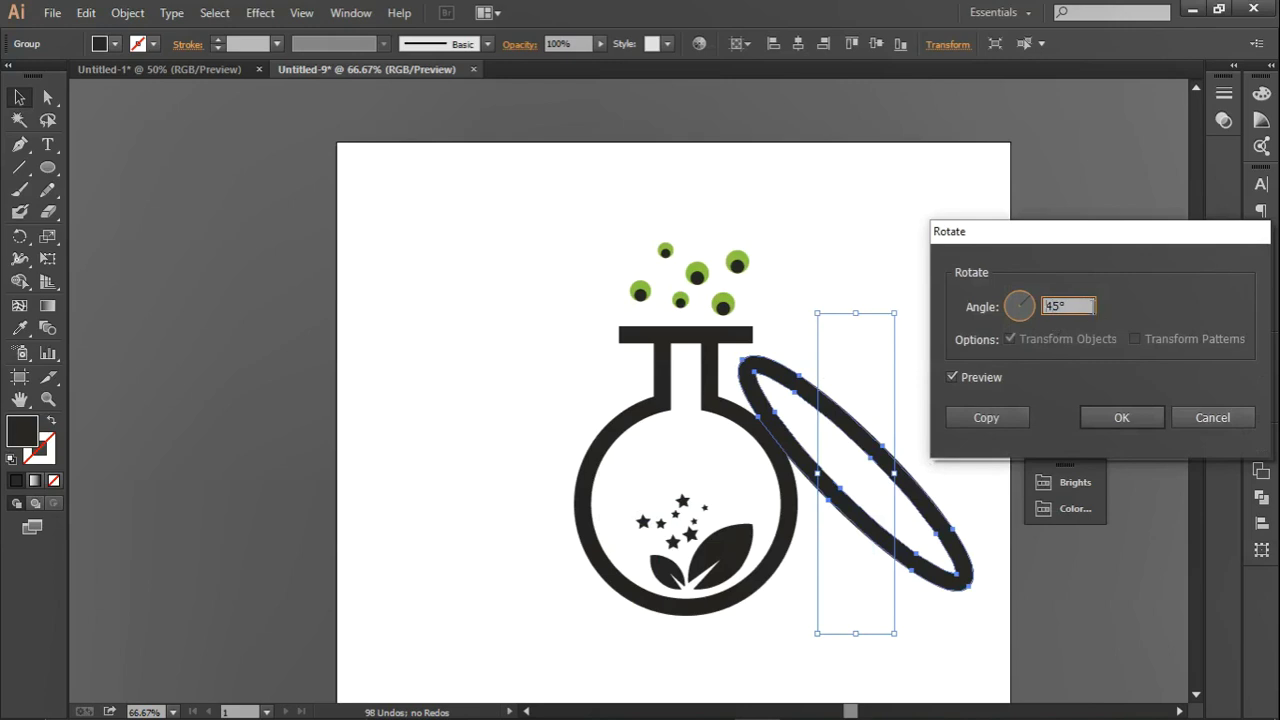
text(-45)
click(1023, 414)
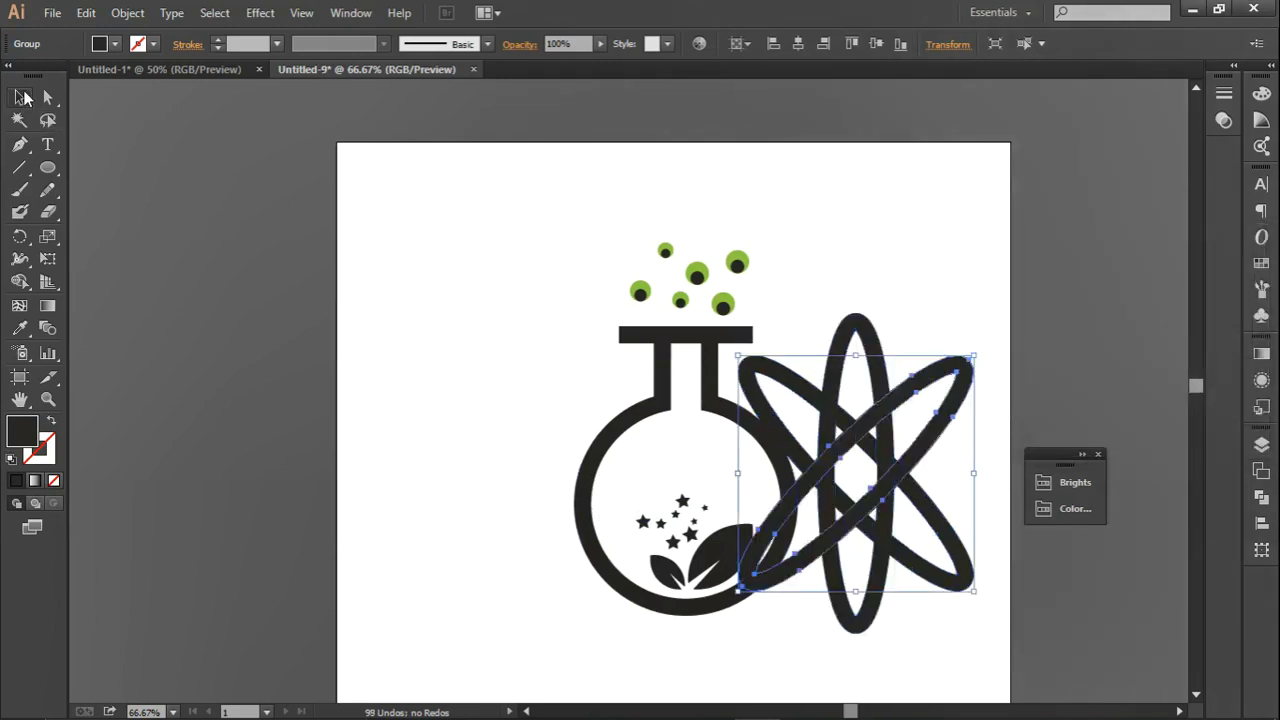
click(651, 205)
- Delete the vertical ellipse, then group the two crossed ellipses over the flask
drag(866, 360, 930, 180)
key(Delete)
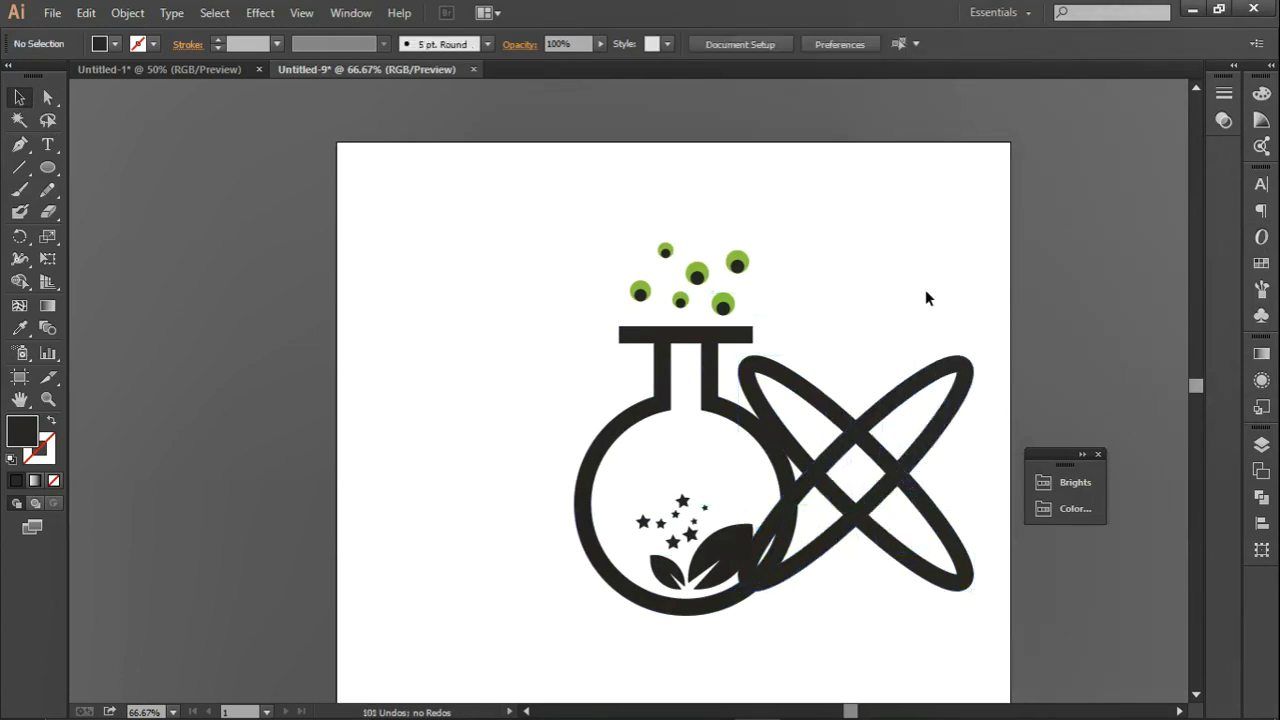
mouse_move(955, 627)
mouse_down()
mouse_move(815, 400)
mouse_move(716, 469)
mouse_up()
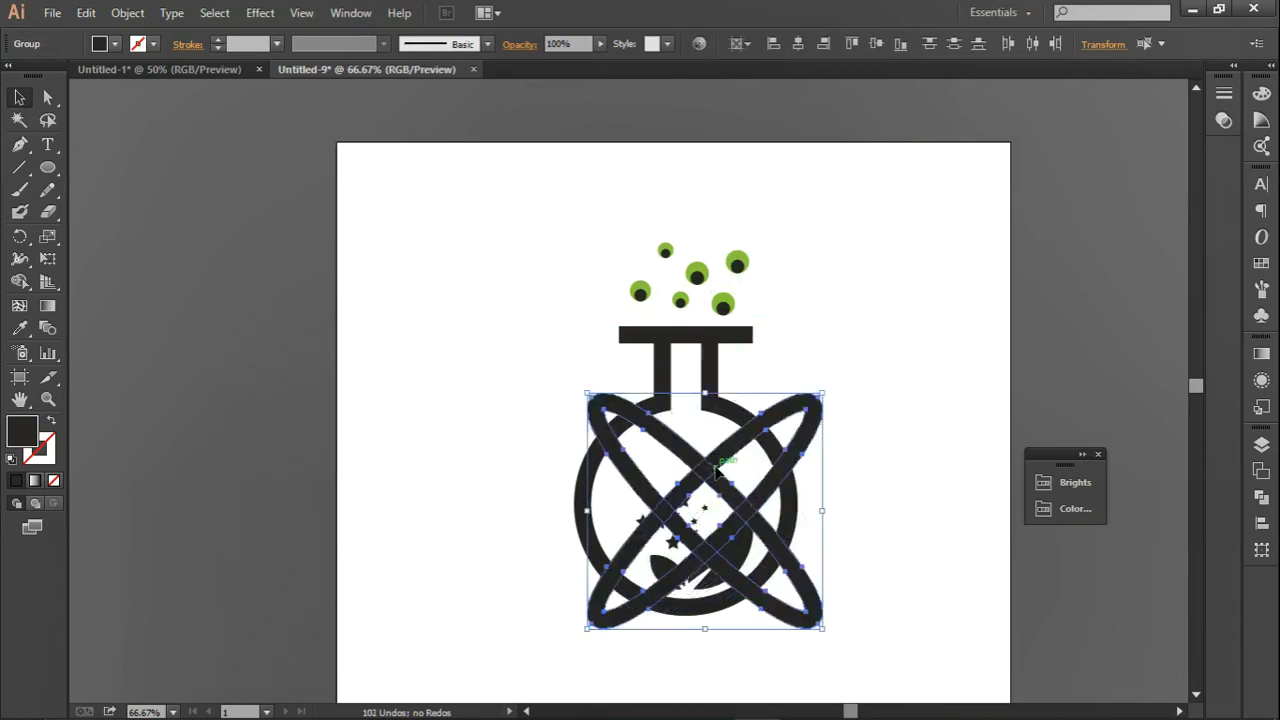
key(ctrl+g)
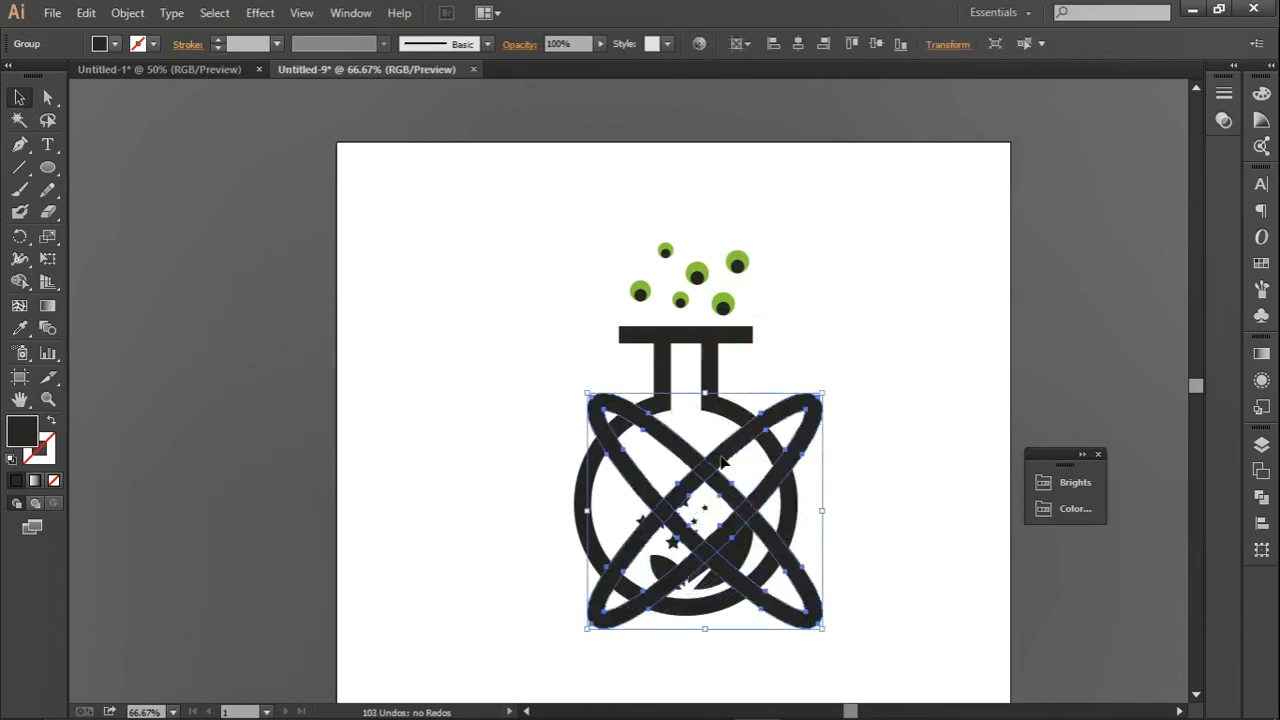
drag(736, 405, 720, 402)
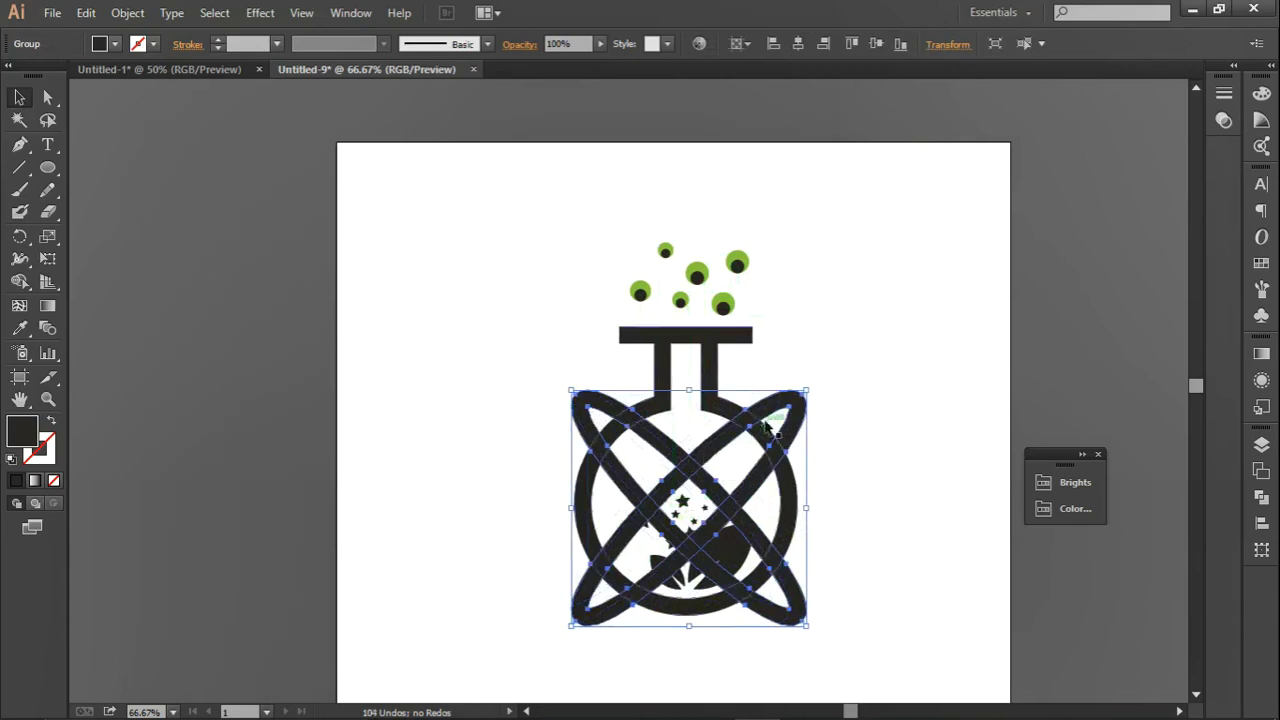
- Centre the crossed ellipses horizontally on the flask
click(716, 375)
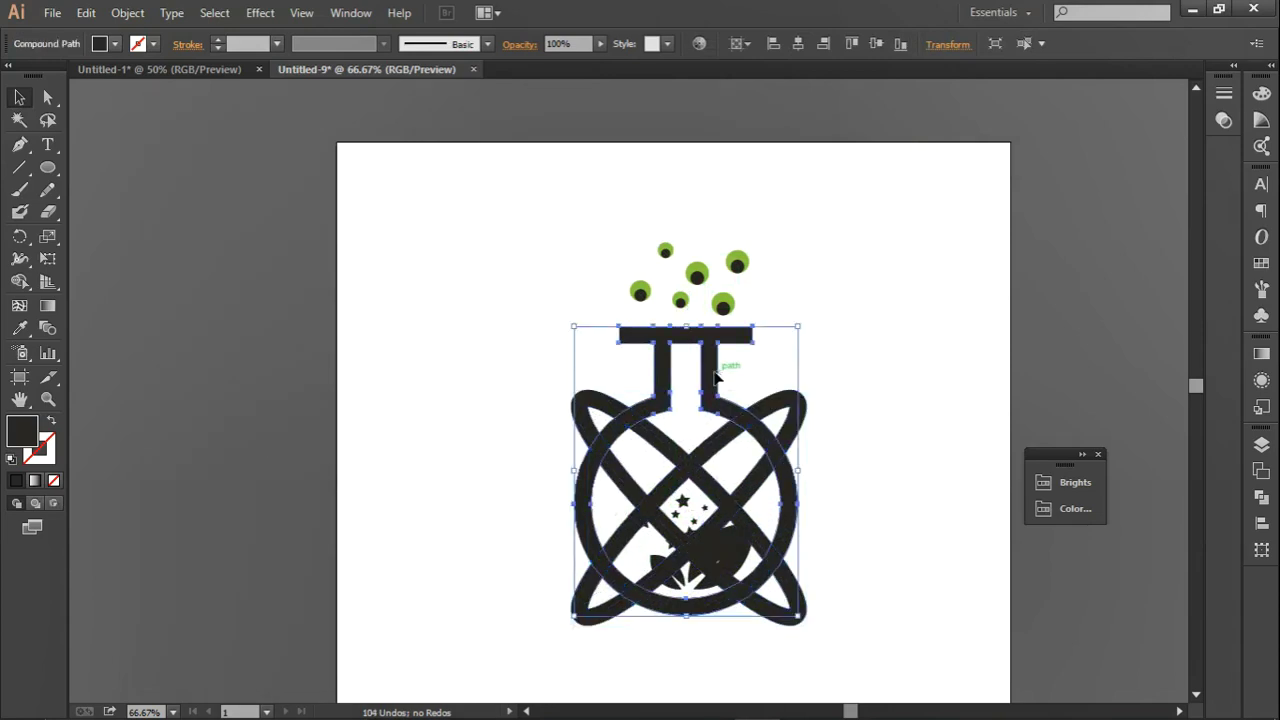
click(852, 348)
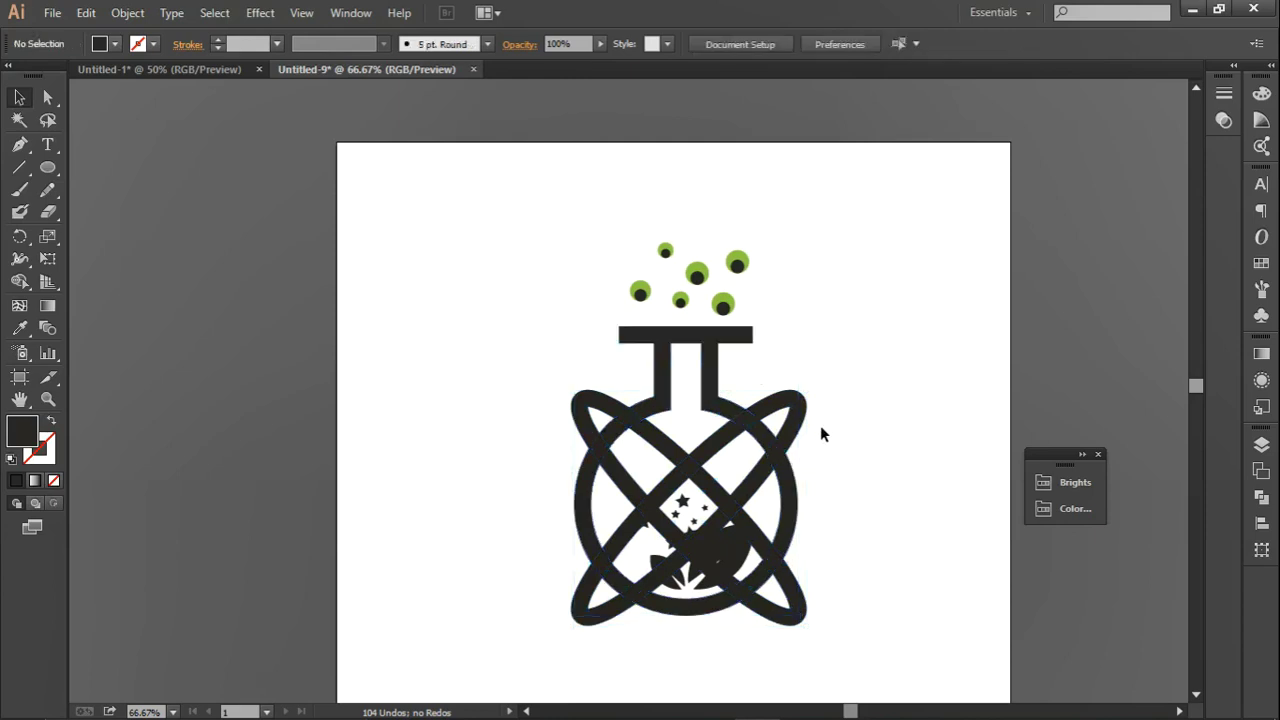
drag(822, 428, 680, 414)
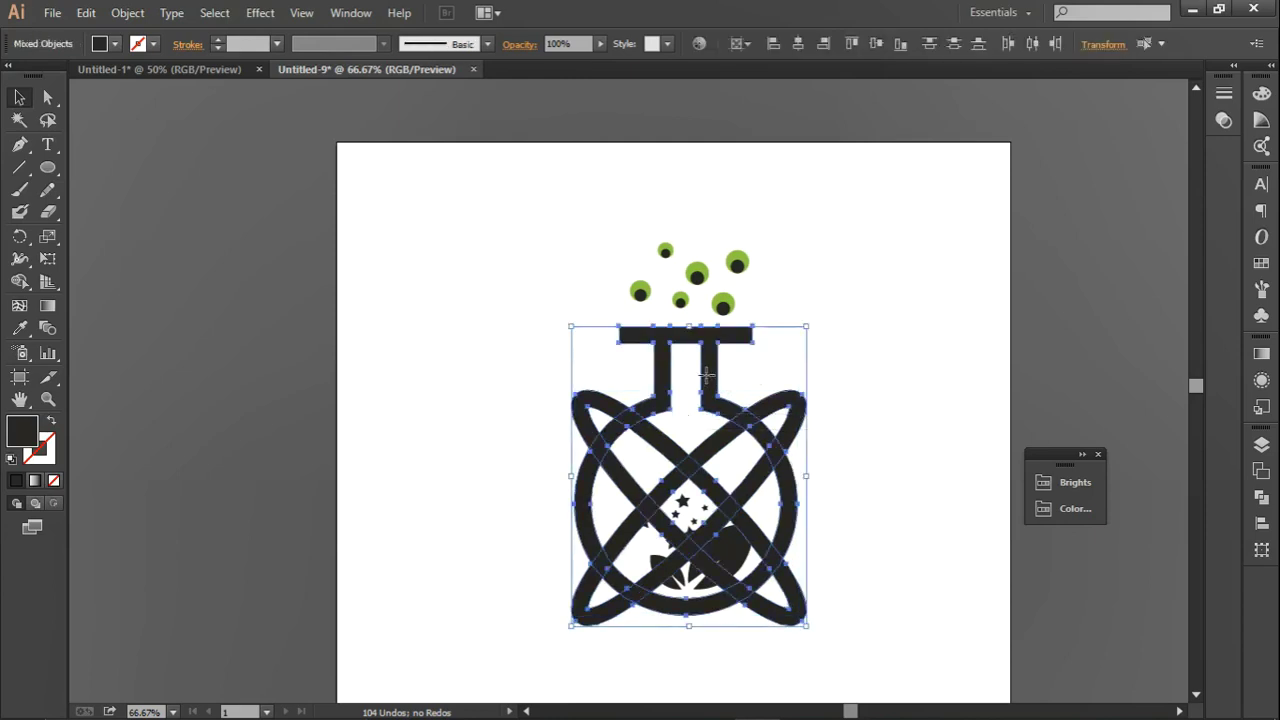
click(798, 44)
click(843, 393)
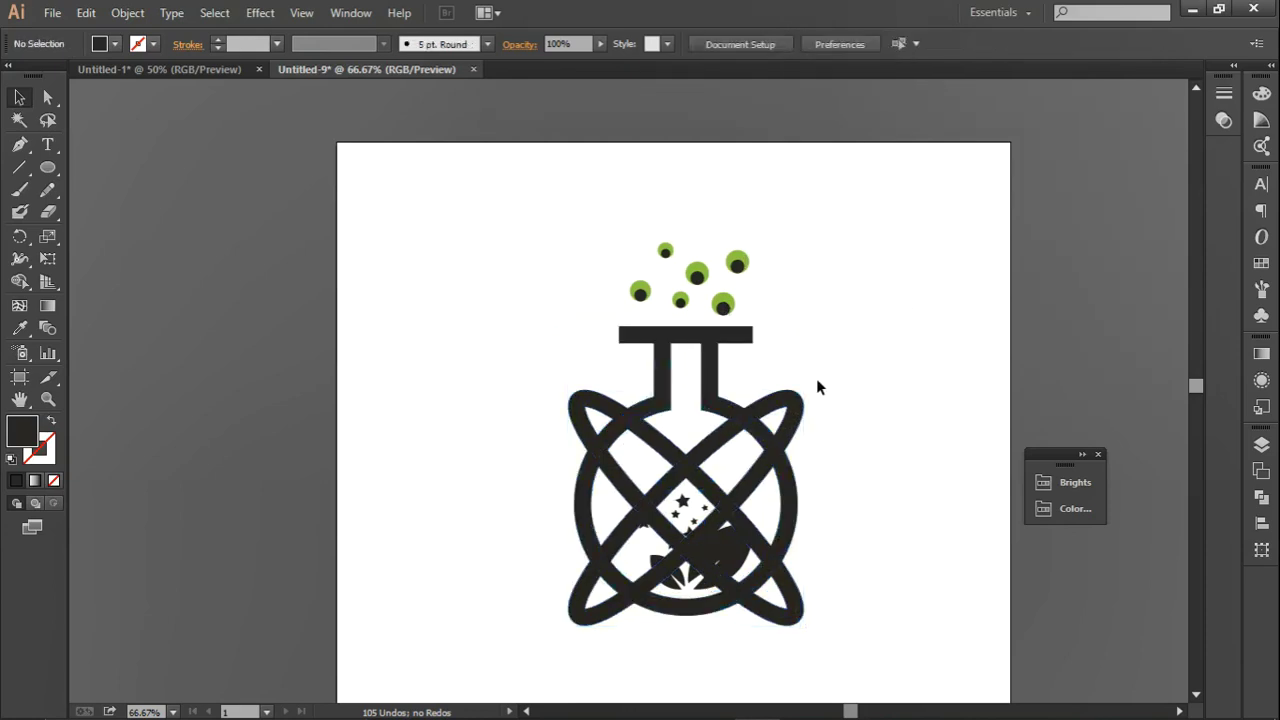
- Raise the star cluster above the leaves, then merge flask regions with Shape Builder
scroll(746, 425, up, 1)
scroll(746, 425, down, 2)
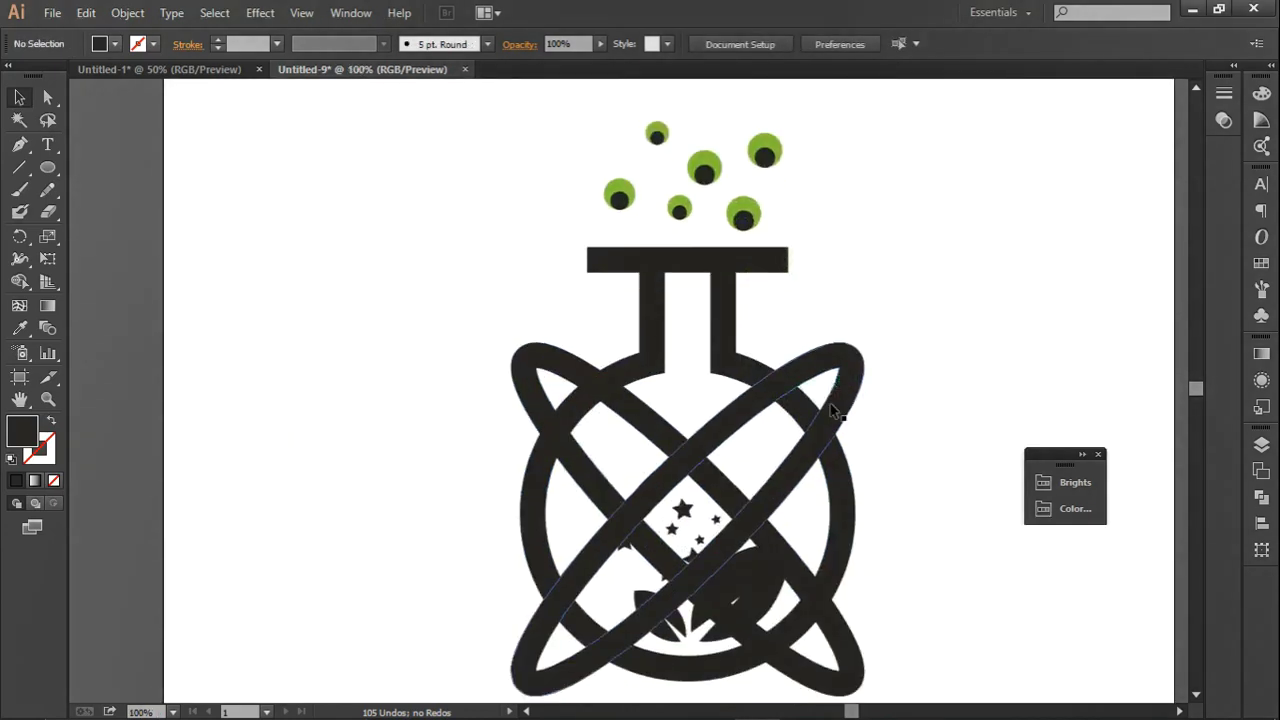
drag(970, 664, 480, 261)
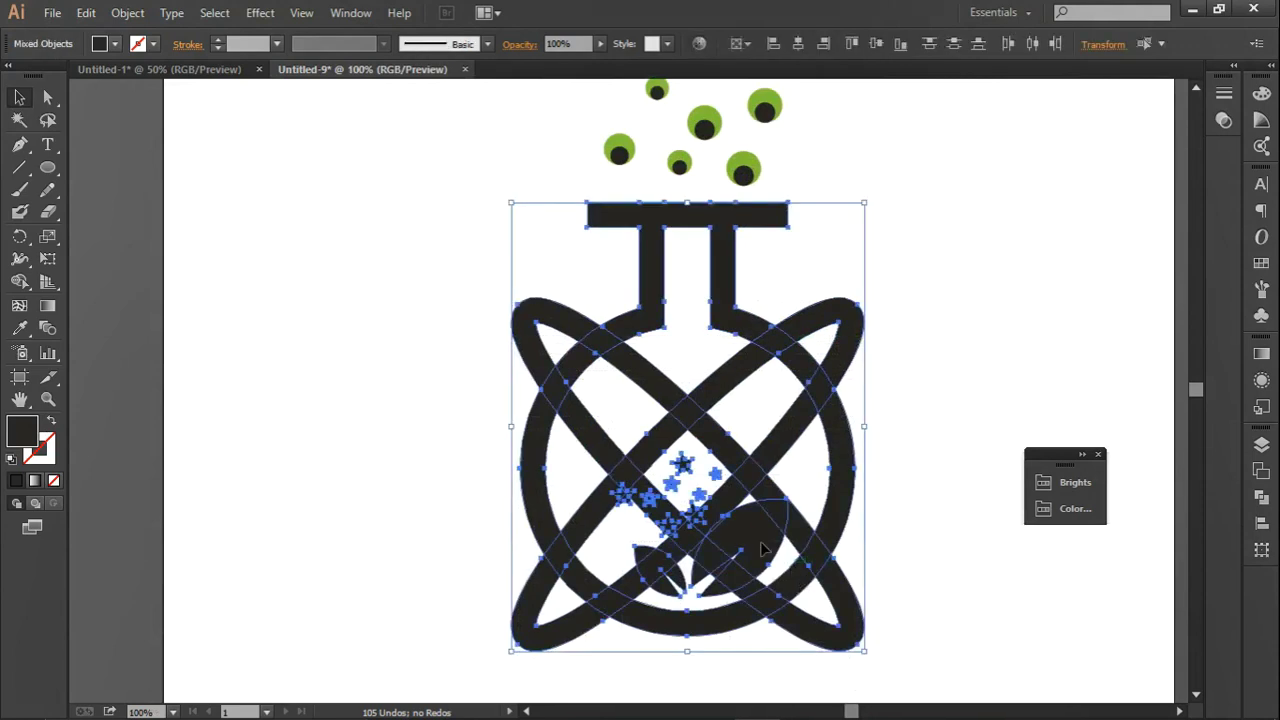
drag(762, 548, 758, 528)
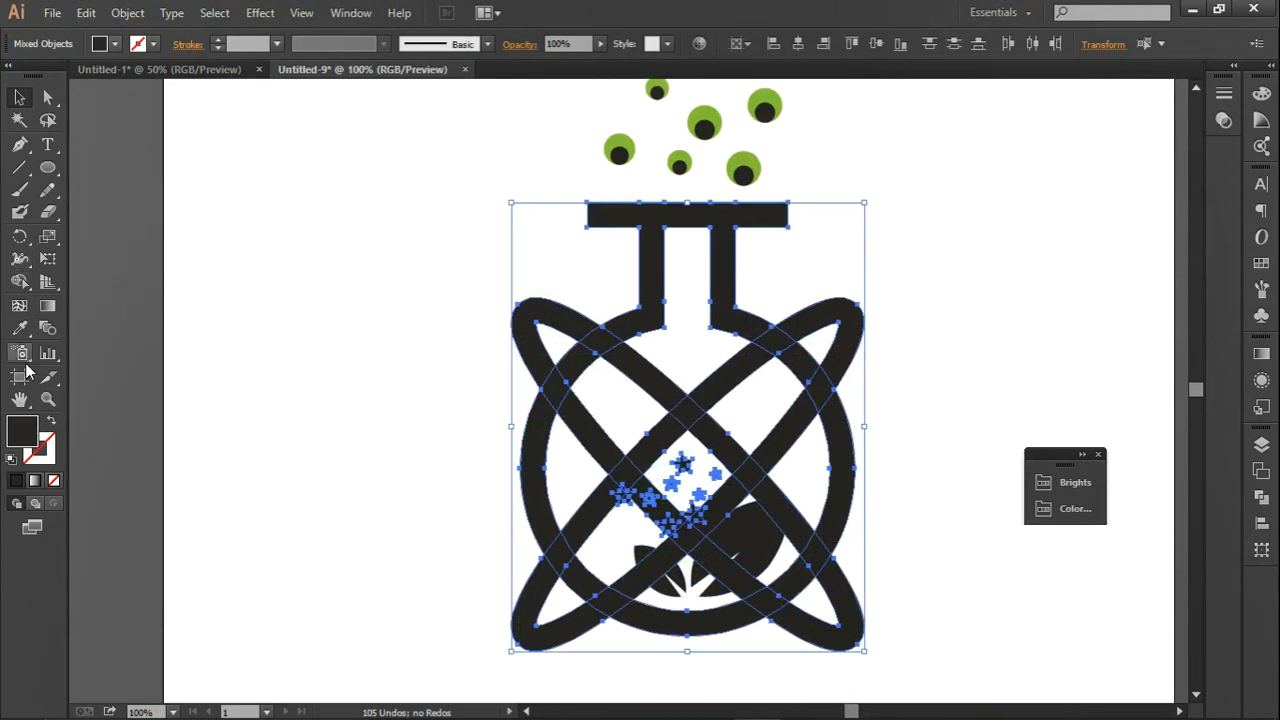
drag(628, 520, 653, 505)
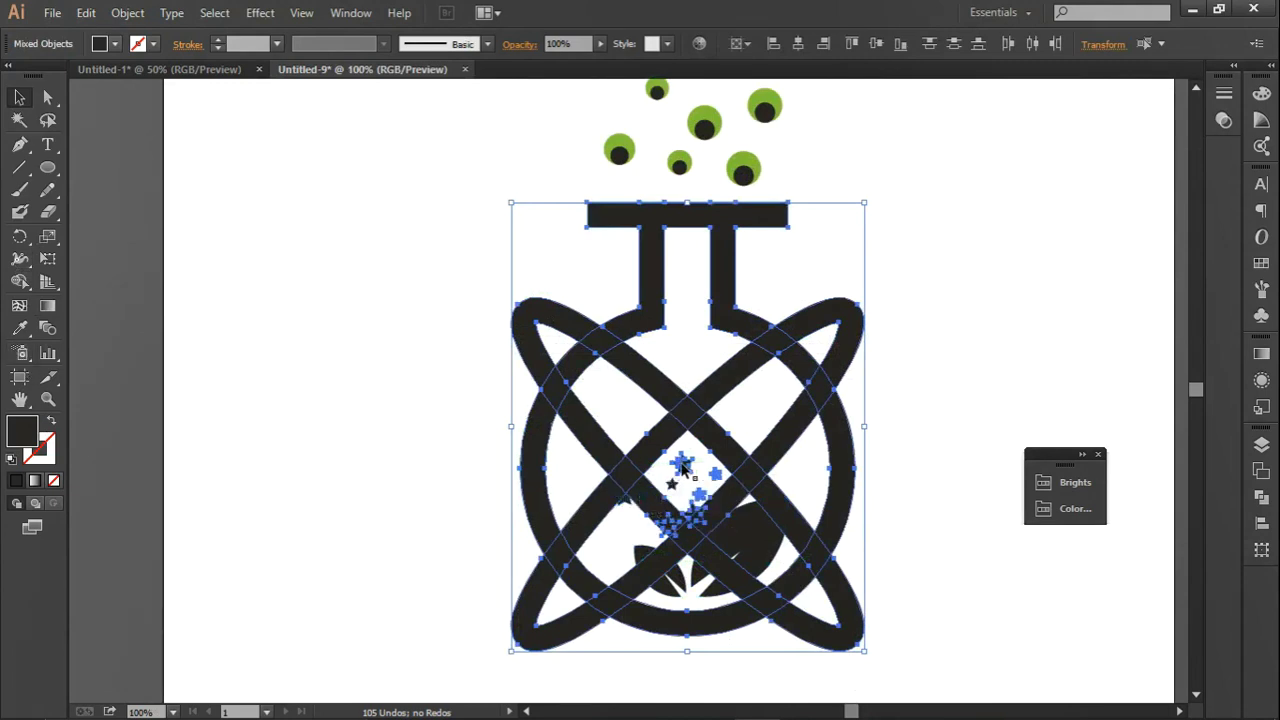
mouse_move(653, 505)
mouse_down()
mouse_move(721, 480)
mouse_move(672, 525)
mouse_move(694, 510)
mouse_up()
click(19, 281)
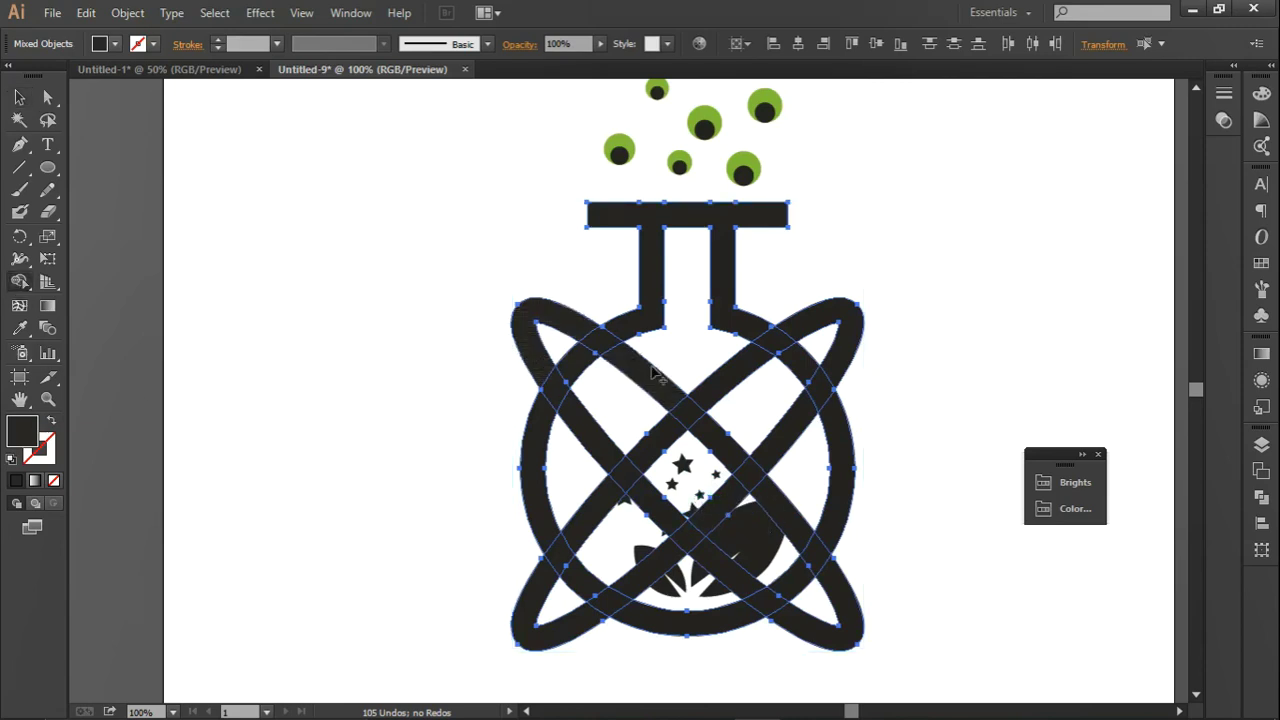
mouse_move(660, 366)
mouse_down()
mouse_move(614, 414)
mouse_move(606, 503)
mouse_move(645, 485)
mouse_move(690, 430)
mouse_move(757, 398)
mouse_up()
- Delete the diagonal band pieces crossing the stars and leaf inside the flask
click(705, 365)
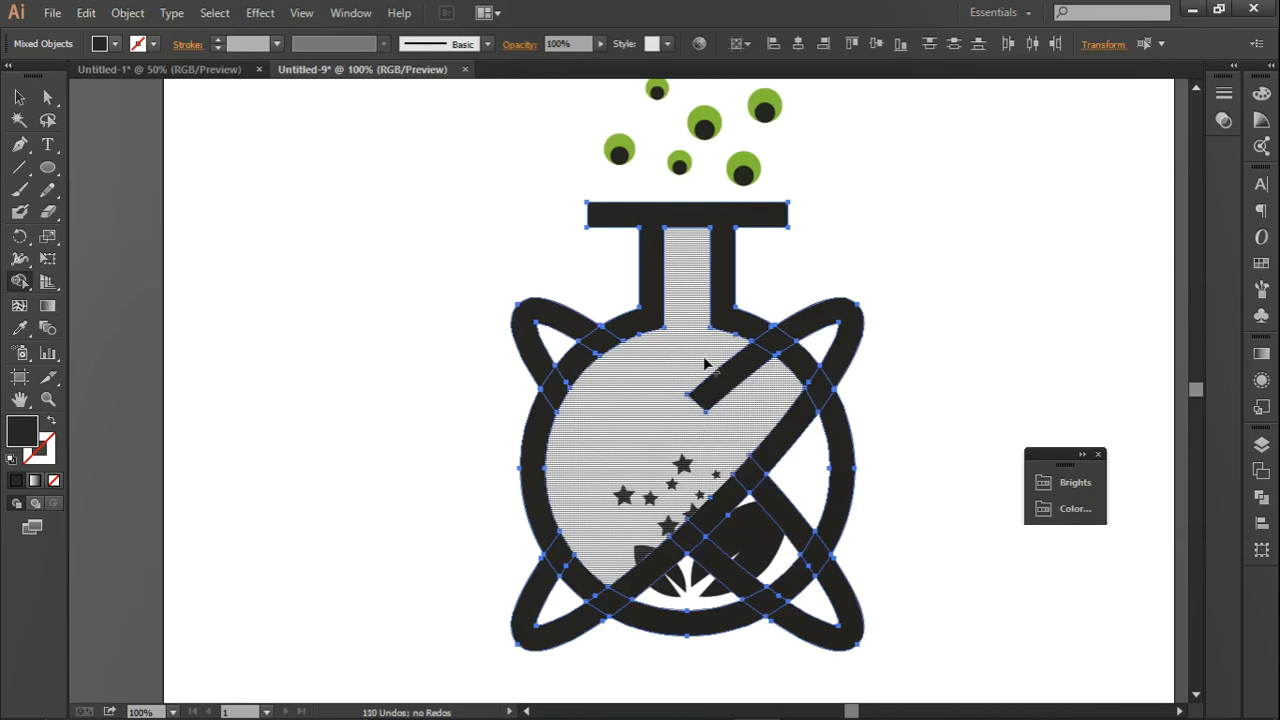
mouse_move(730, 352)
mouse_down()
mouse_move(795, 483)
mouse_move(766, 450)
mouse_up()
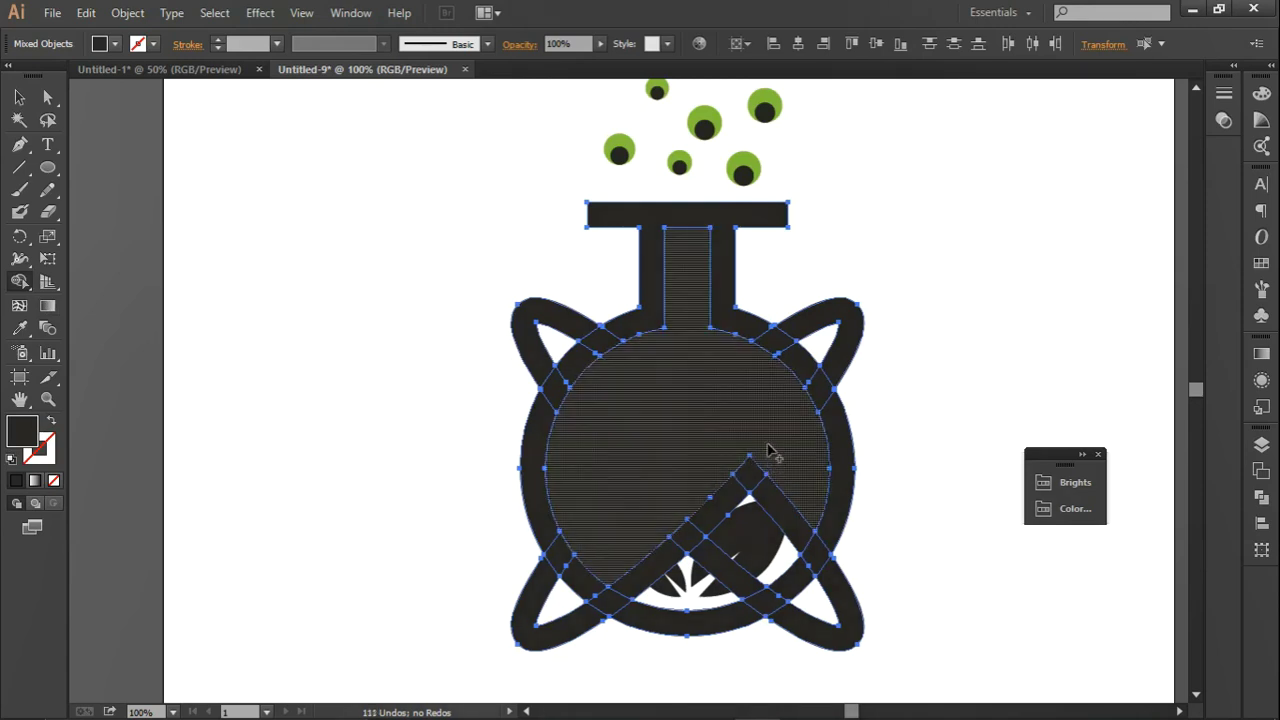
key(ctrl+z)
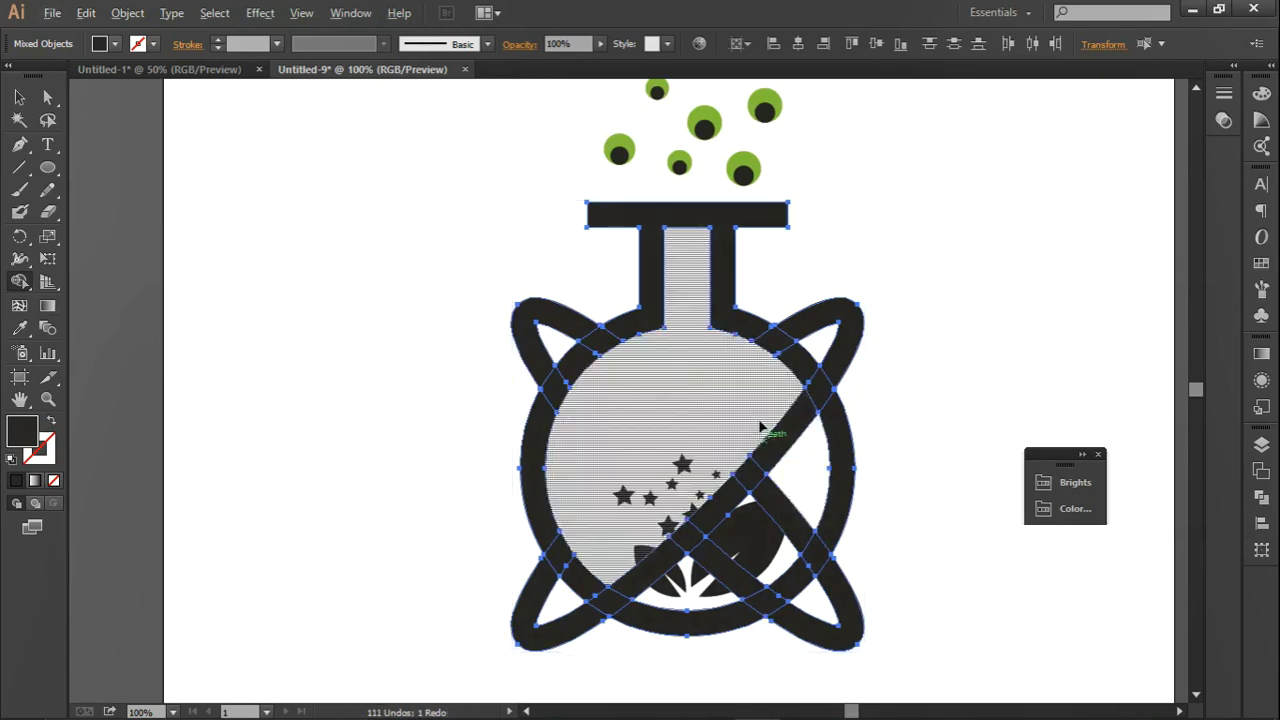
drag(779, 462, 784, 520)
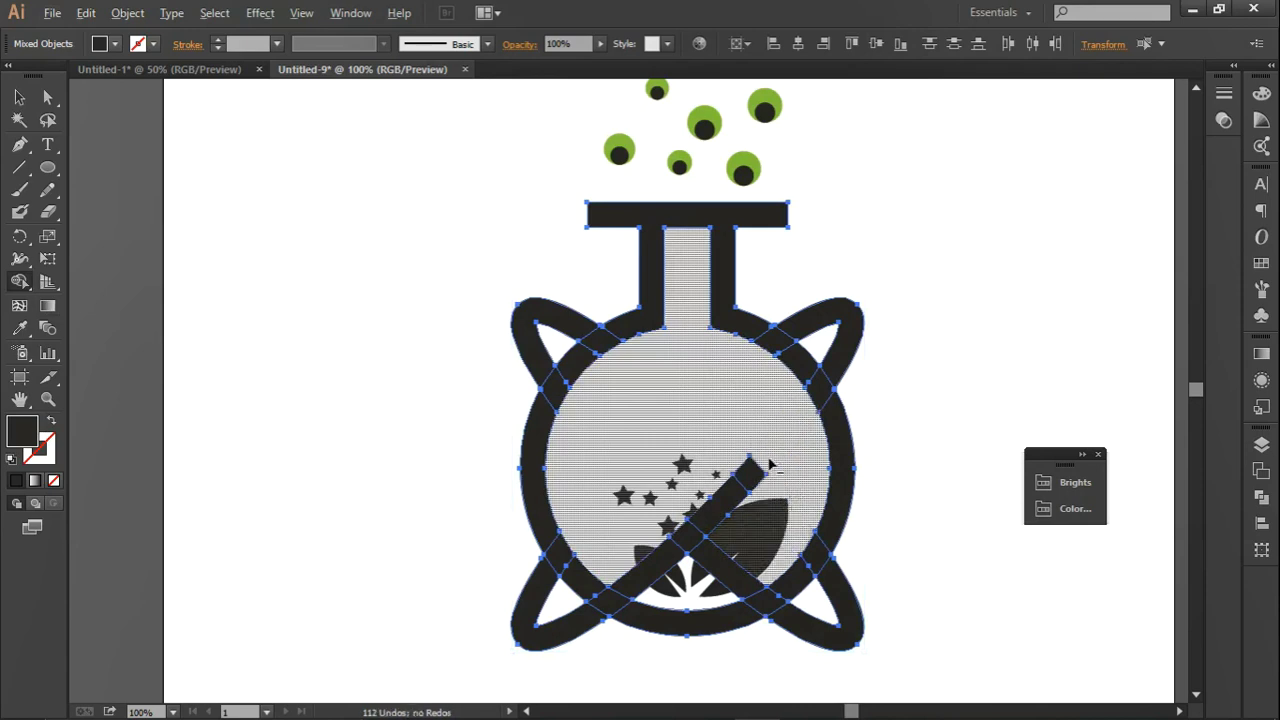
alt+click(730, 500)
drag(688, 552, 636, 580)
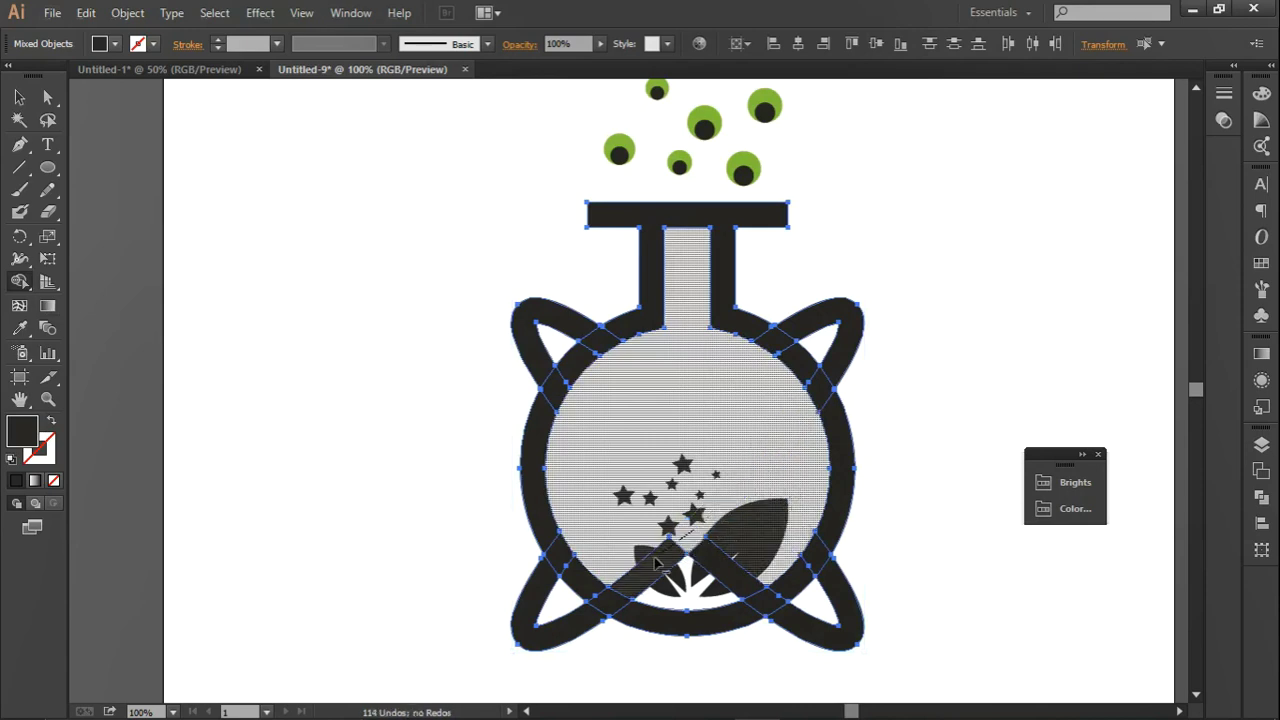
alt+click(705, 552)
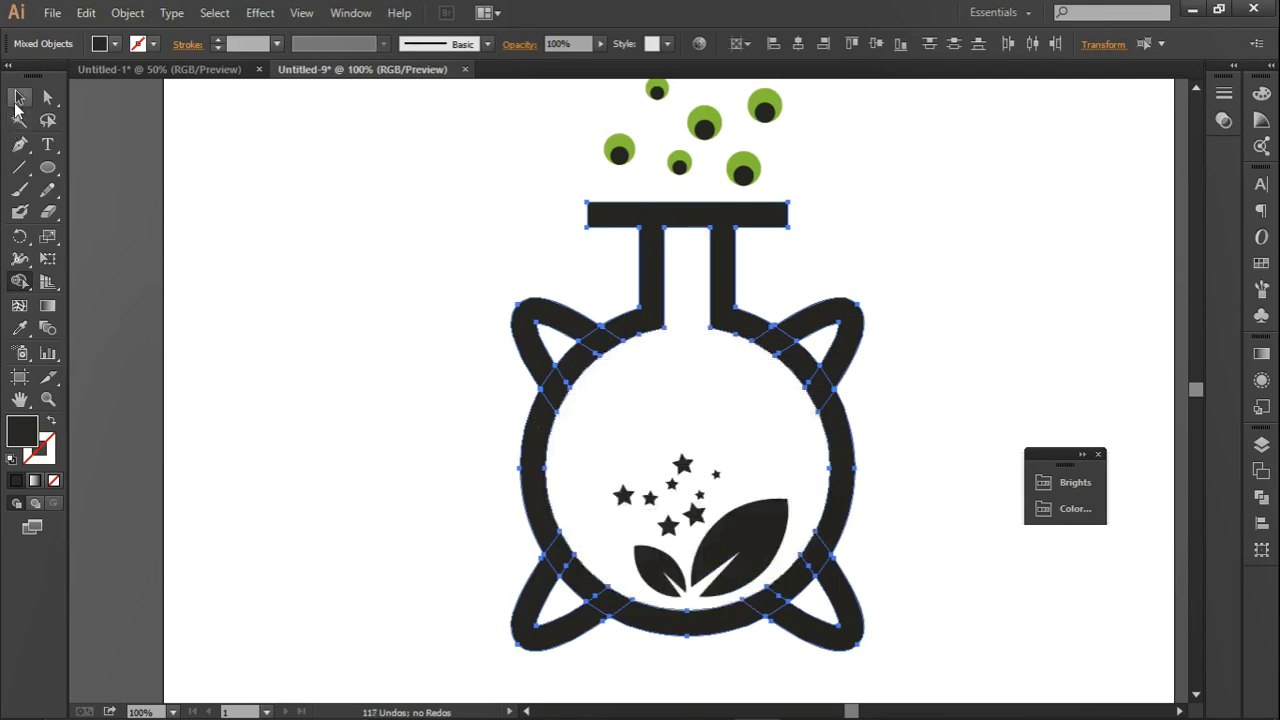
- Merge the neck, top bar and all surrounding ring segments into the flask outline
drag(643, 325, 548, 403)
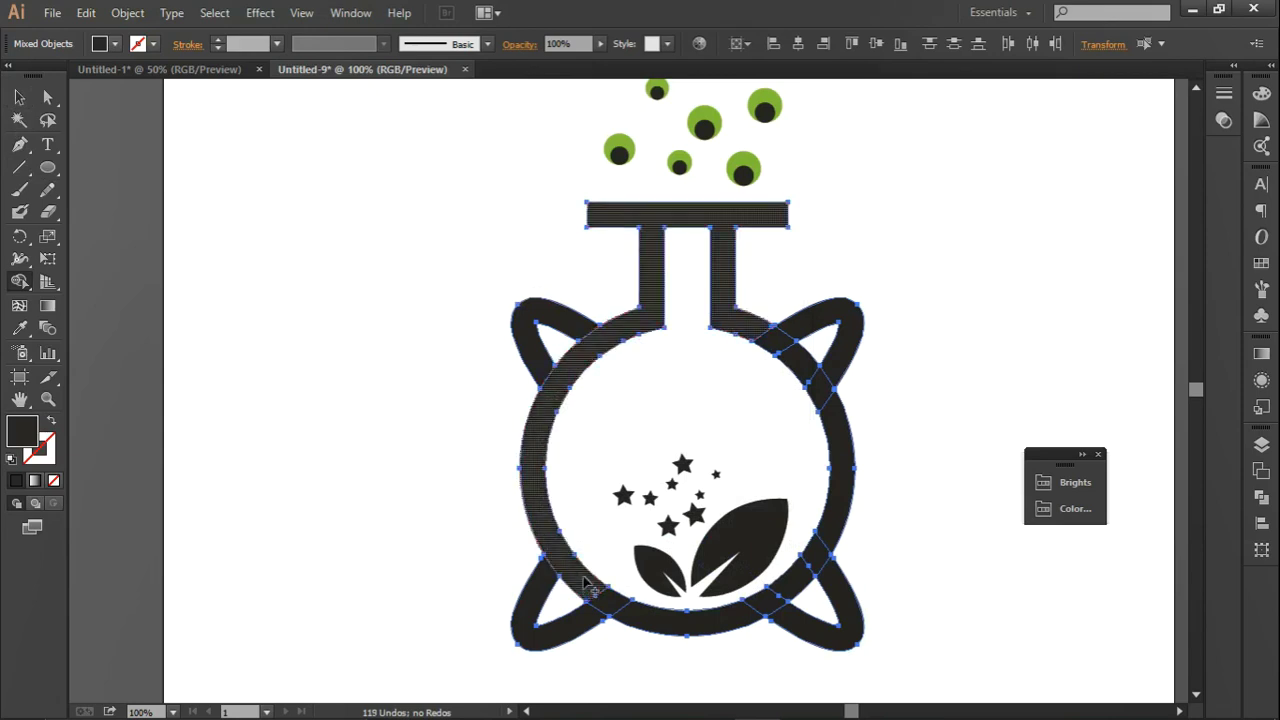
drag(541, 502, 617, 606)
click(667, 625)
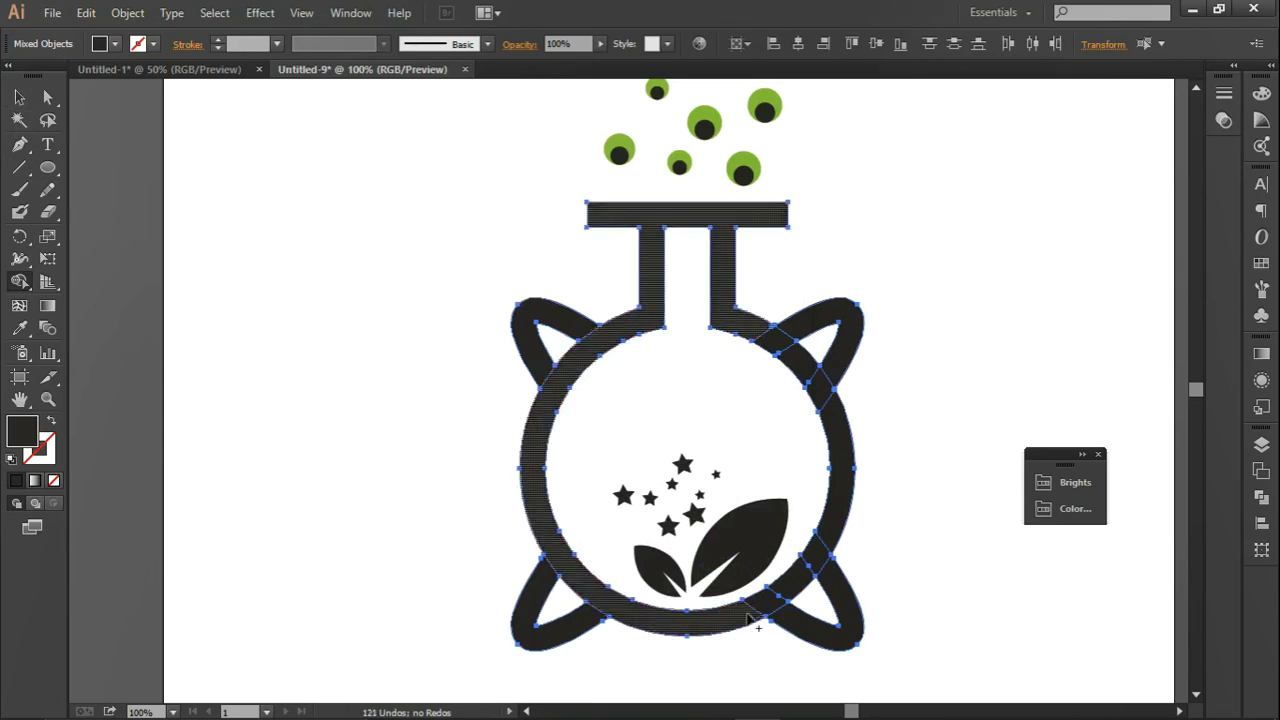
mouse_move(700, 622)
mouse_down()
mouse_move(797, 593)
mouse_move(826, 556)
mouse_up()
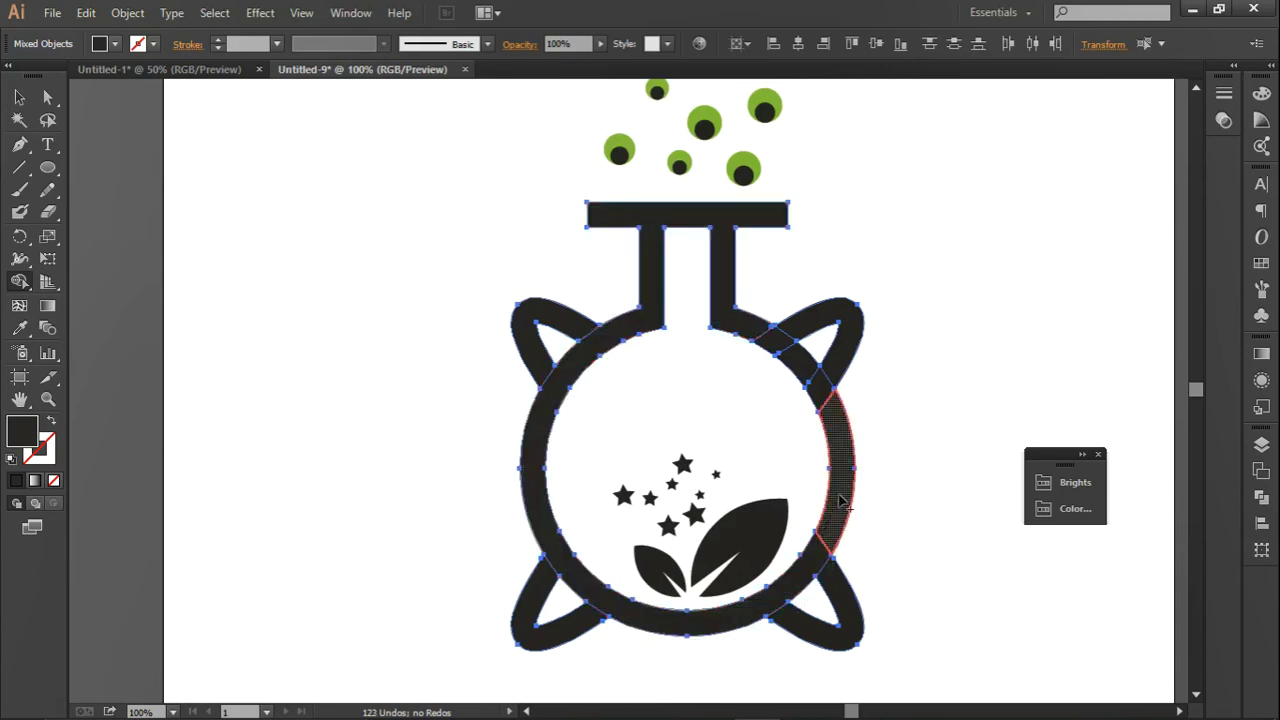
click(838, 500)
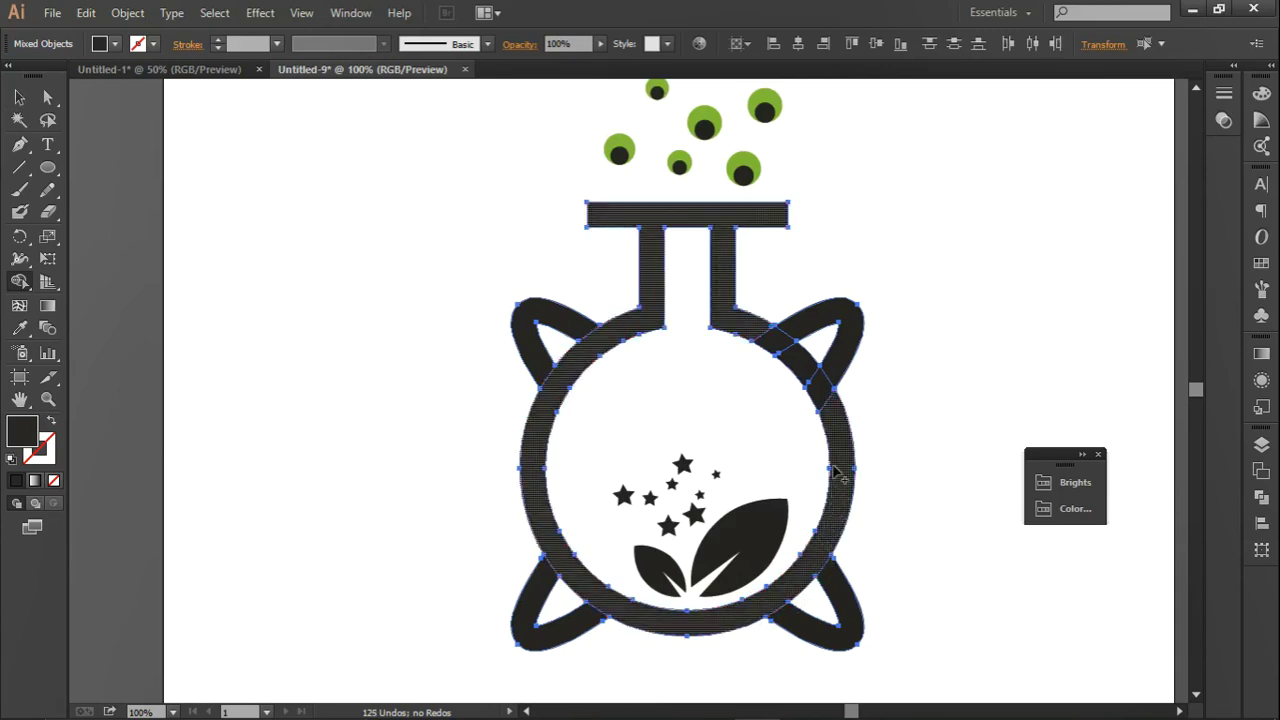
click(820, 378)
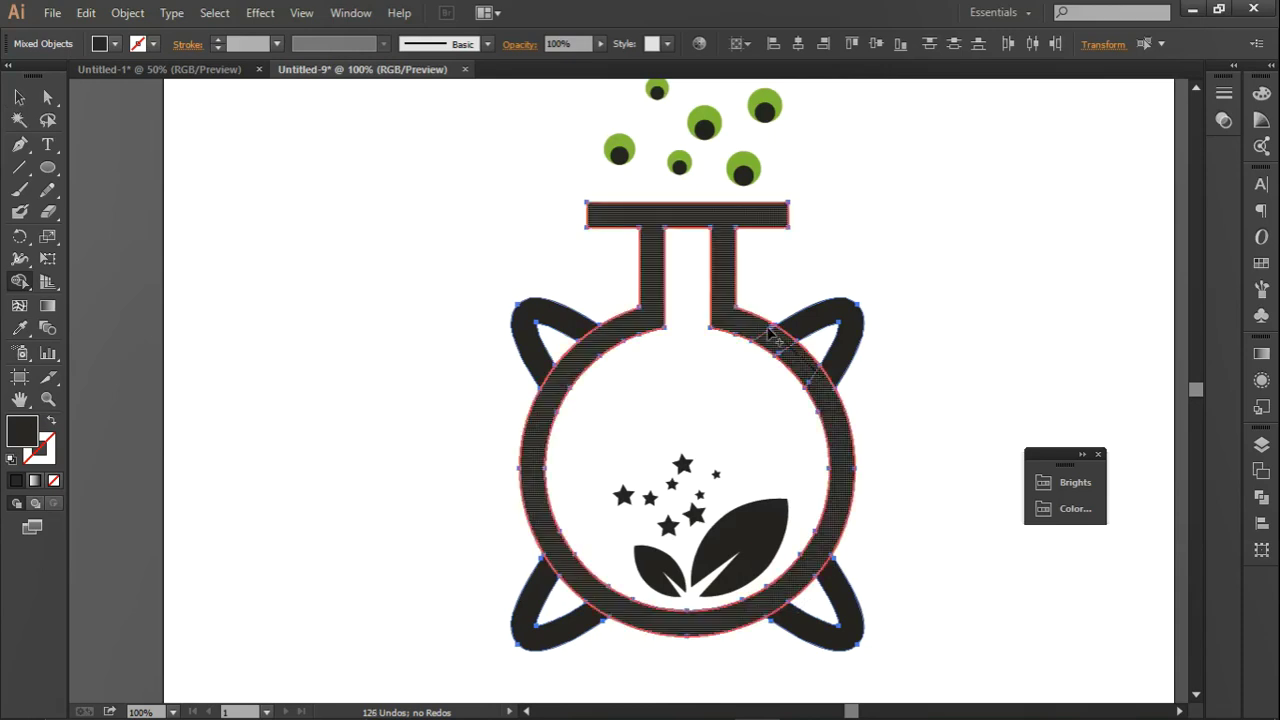
click(775, 336)
click(19, 97)
click(331, 246)
- Add a 13 px offset path around the merged flask outline
scroll(499, 277, down, 1)
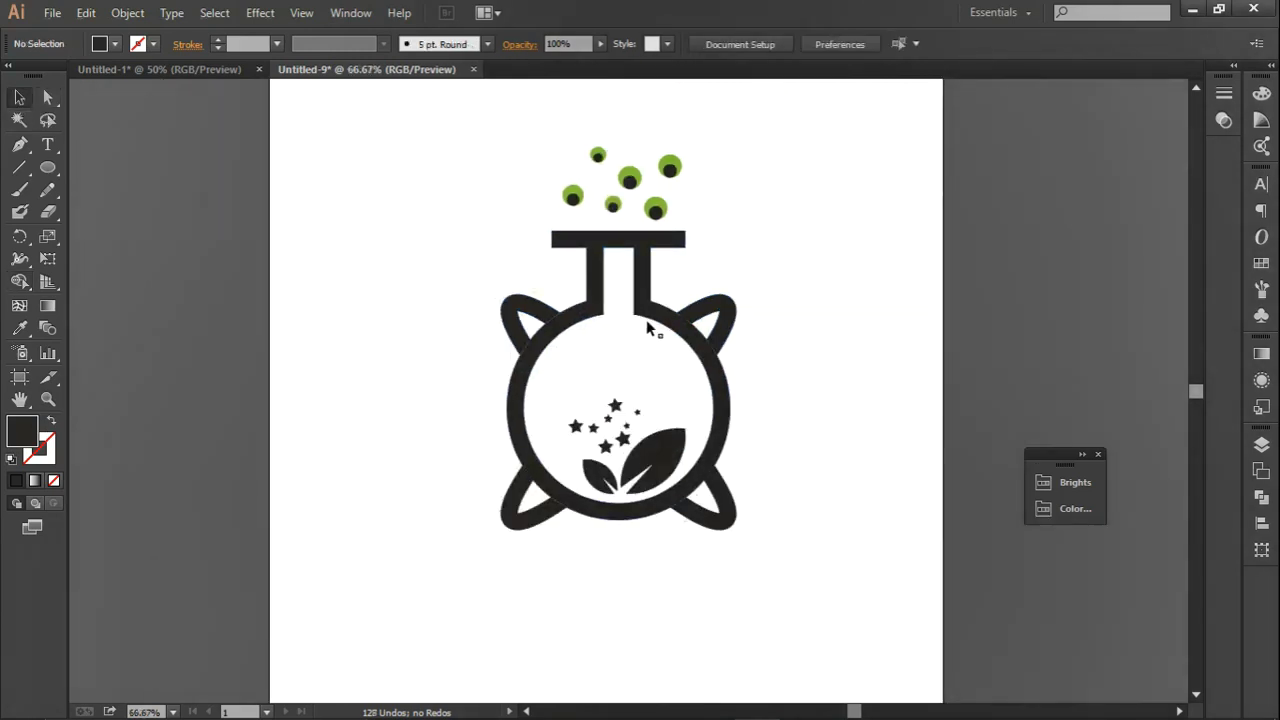
click(697, 314)
click(722, 235)
click(645, 290)
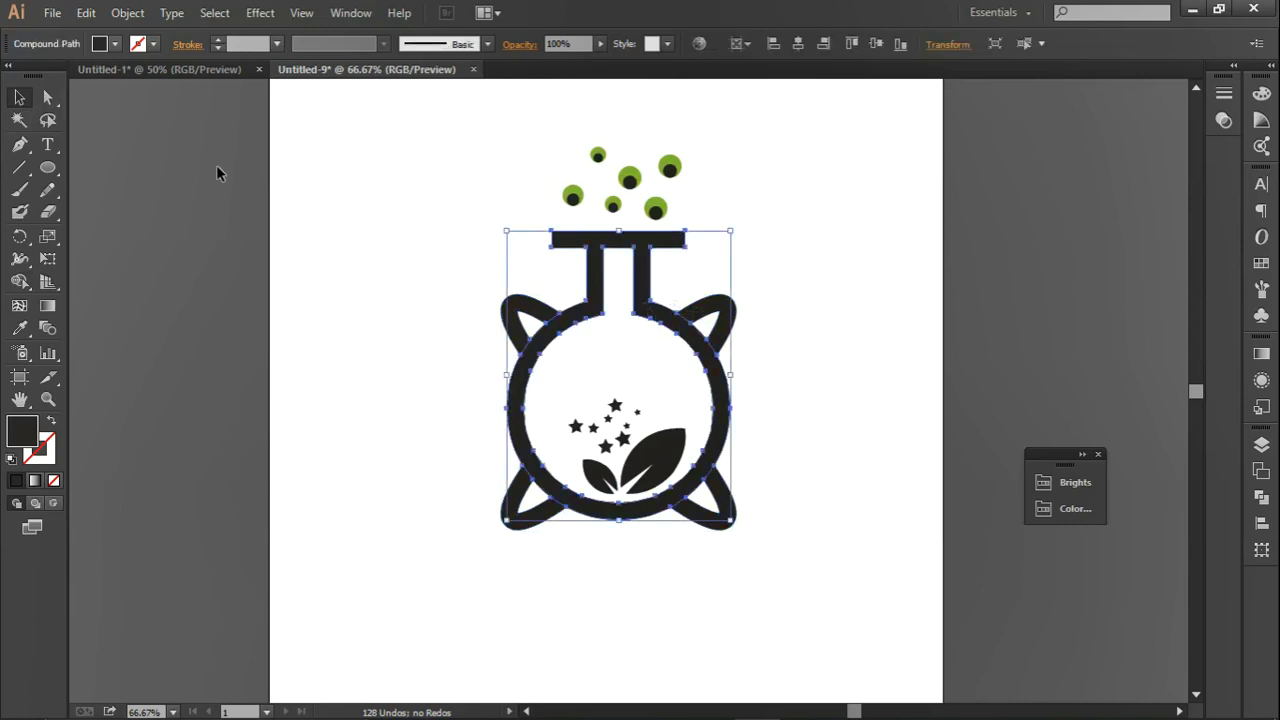
click(127, 13)
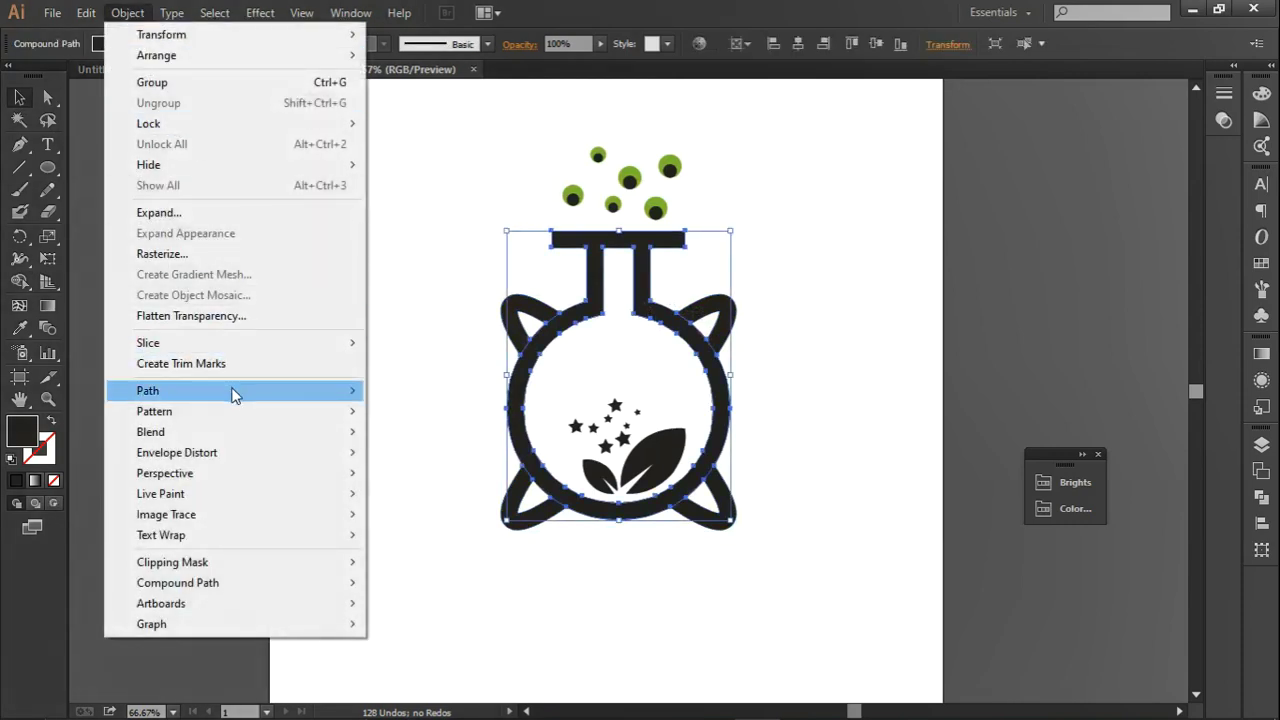
mouse_move(148, 390)
click(430, 459)
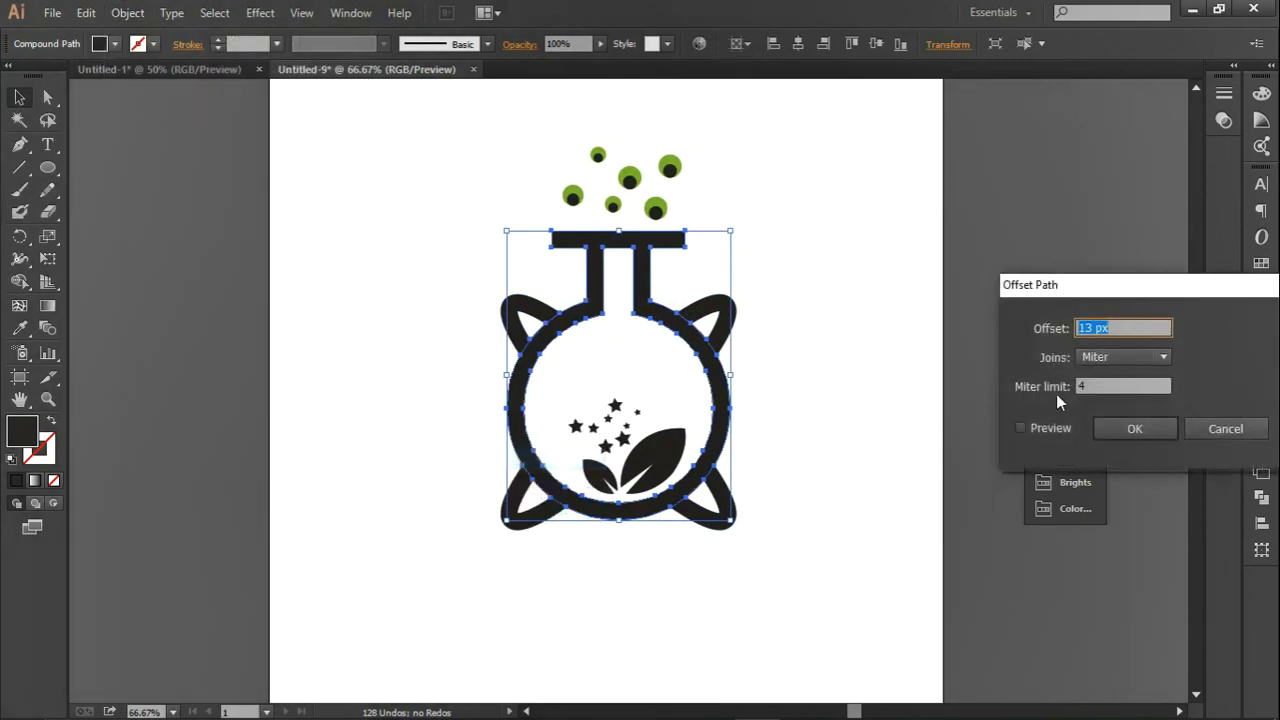
click(1020, 428)
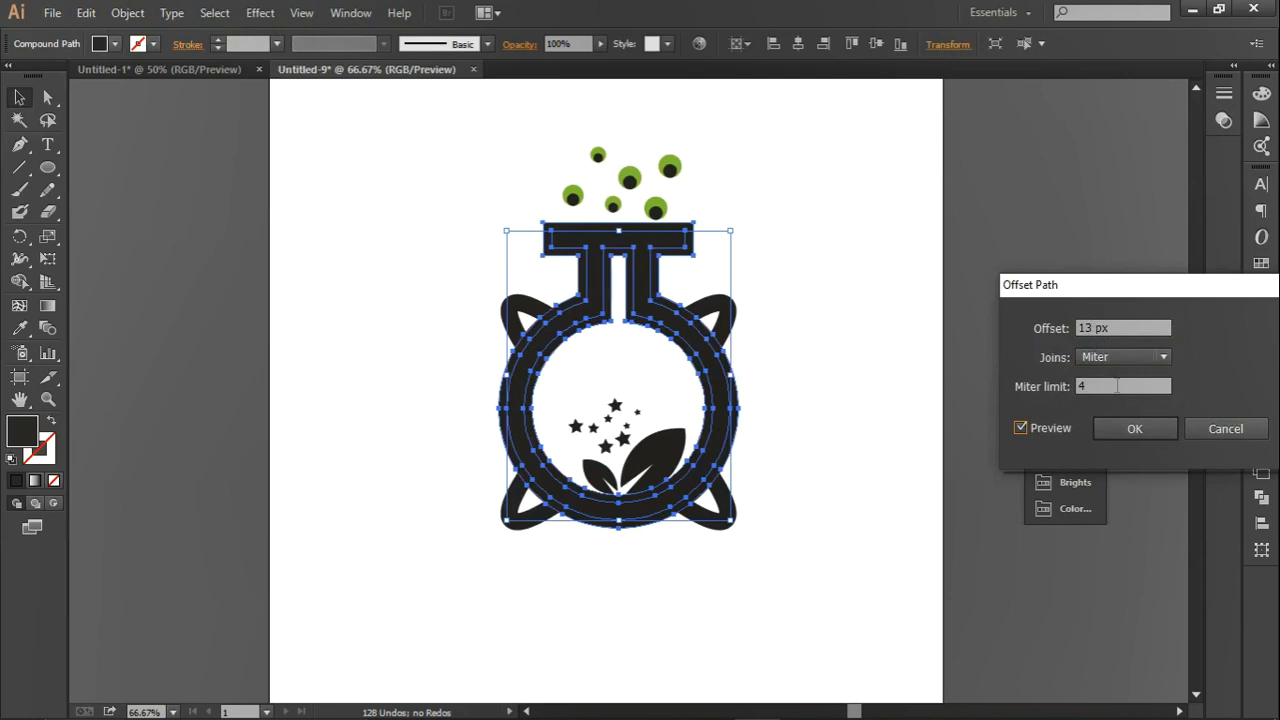
click(1136, 436)
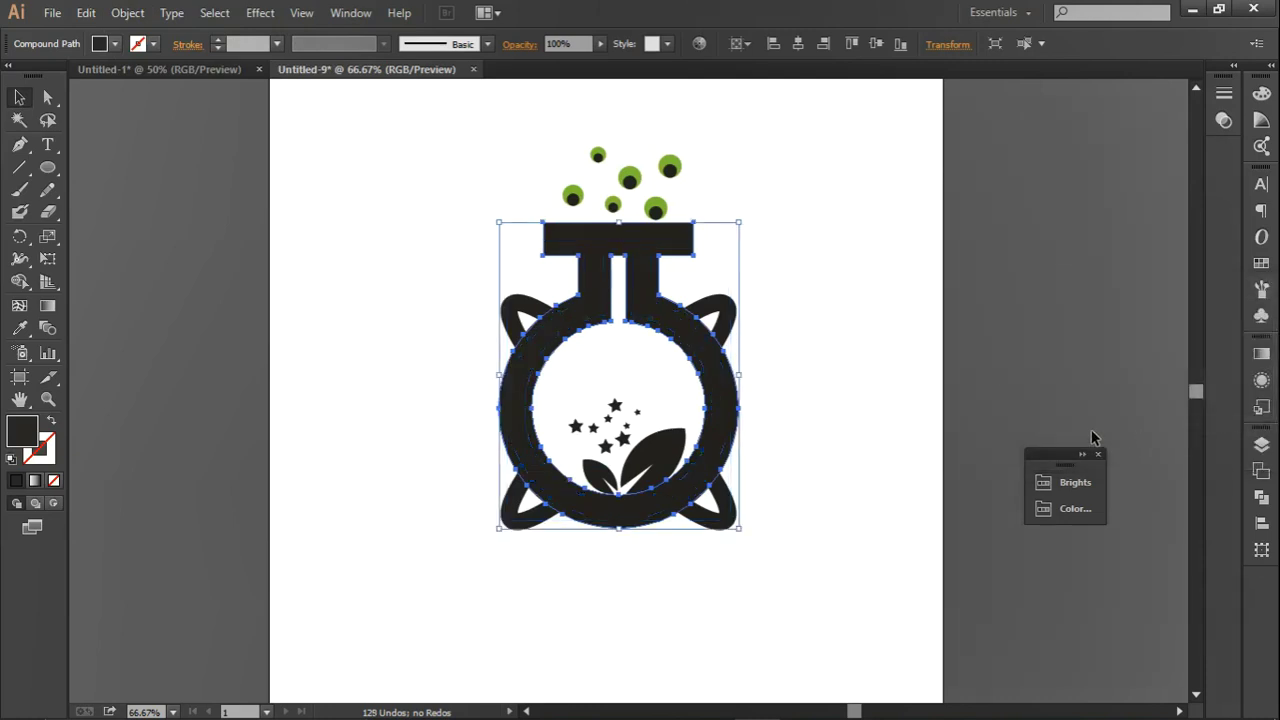
- Delete the offset's outer frame around the top bar using Shape Builder
drag(806, 397, 660, 286)
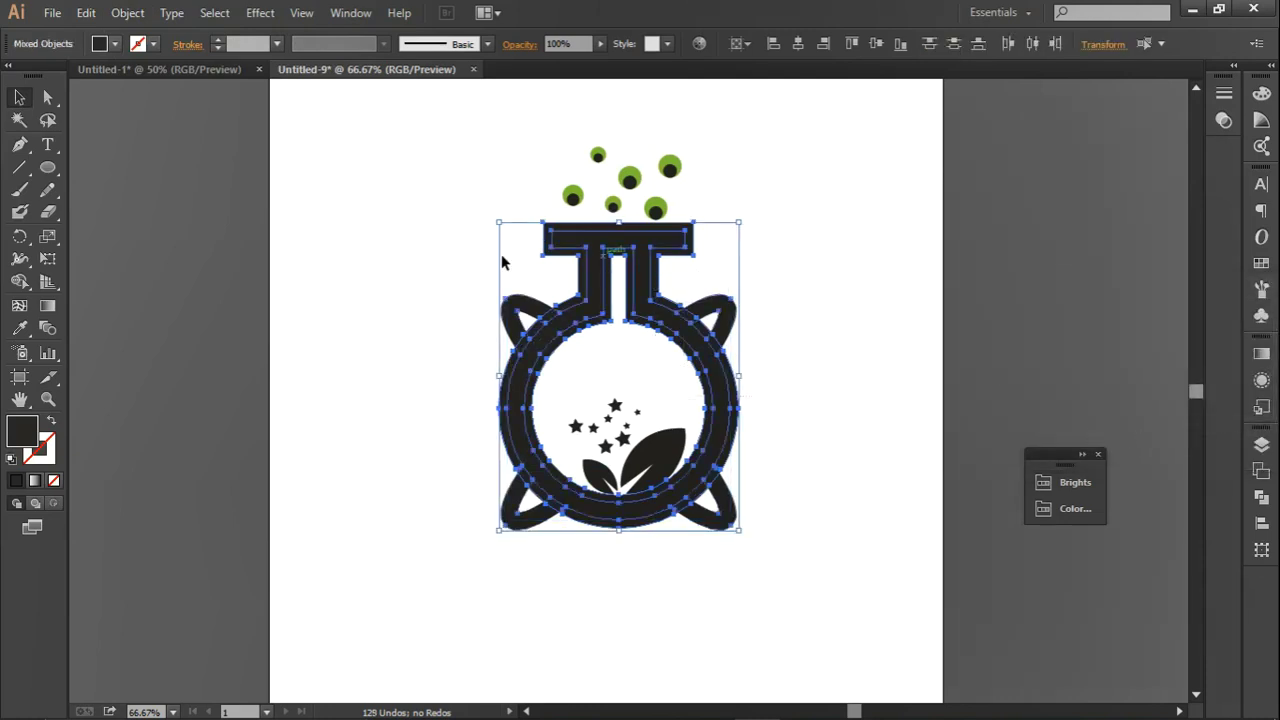
click(18, 282)
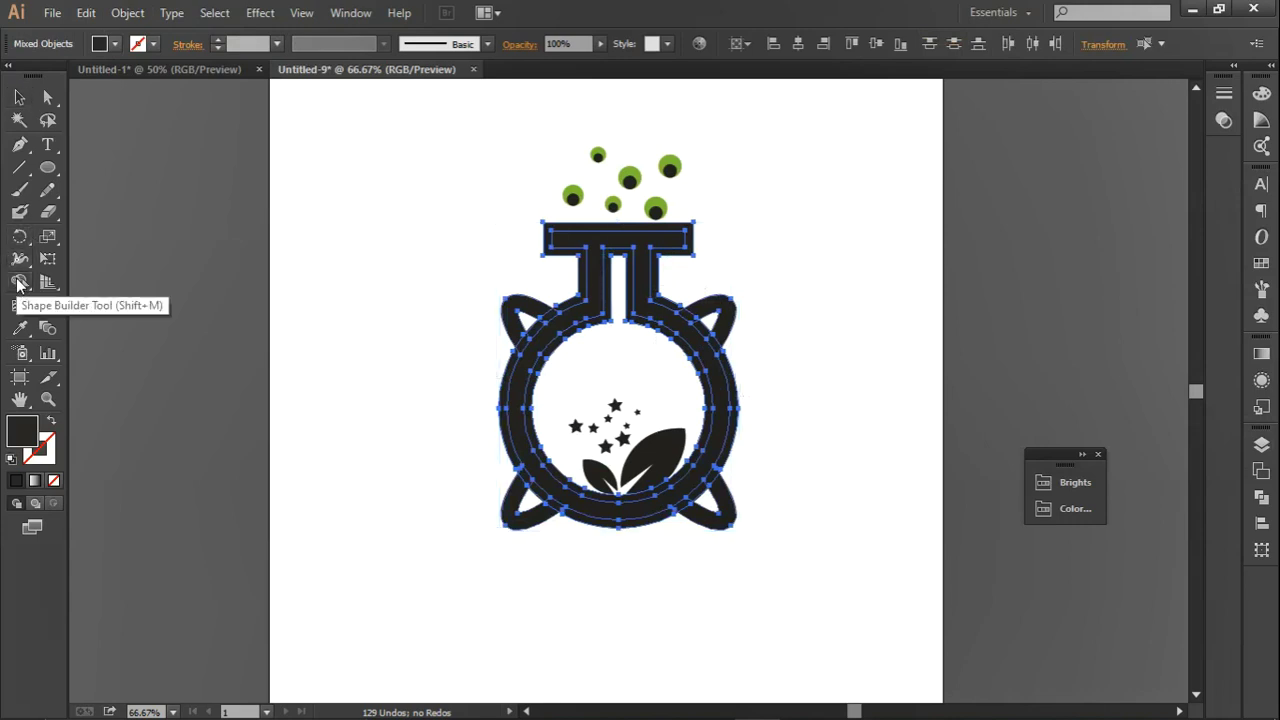
scroll(737, 314, up, 1)
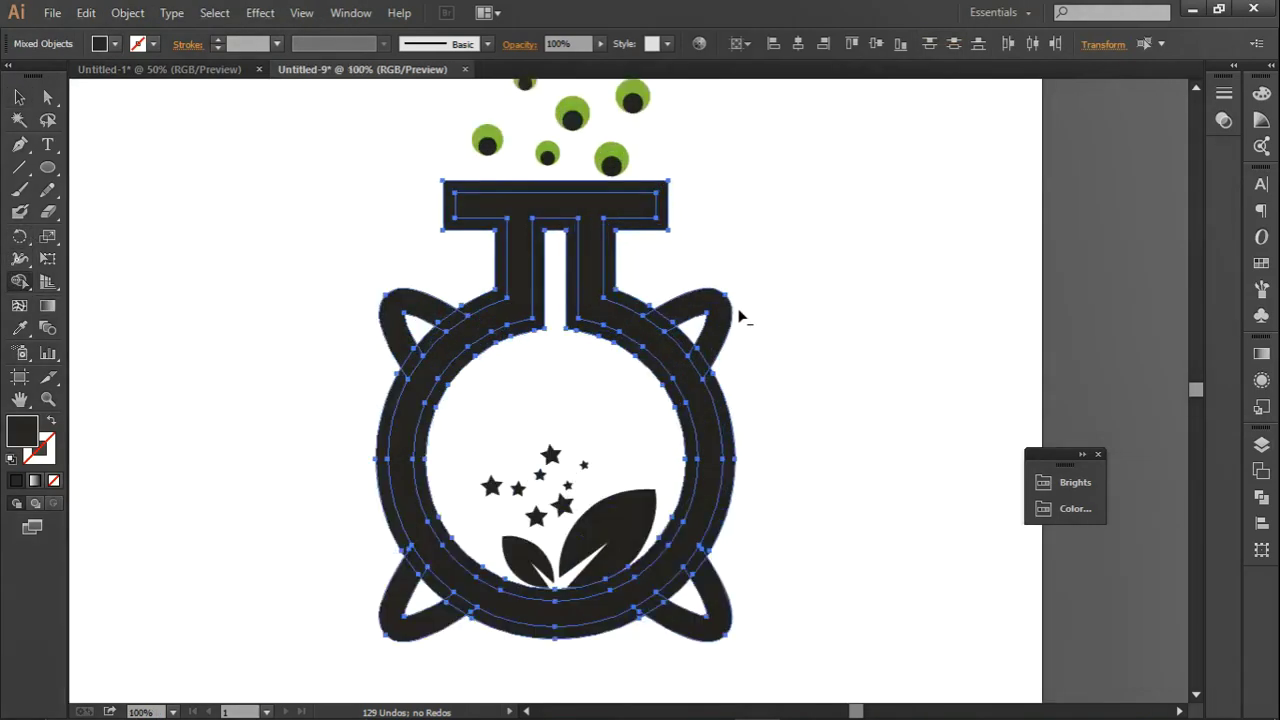
scroll(690, 333, up, 1)
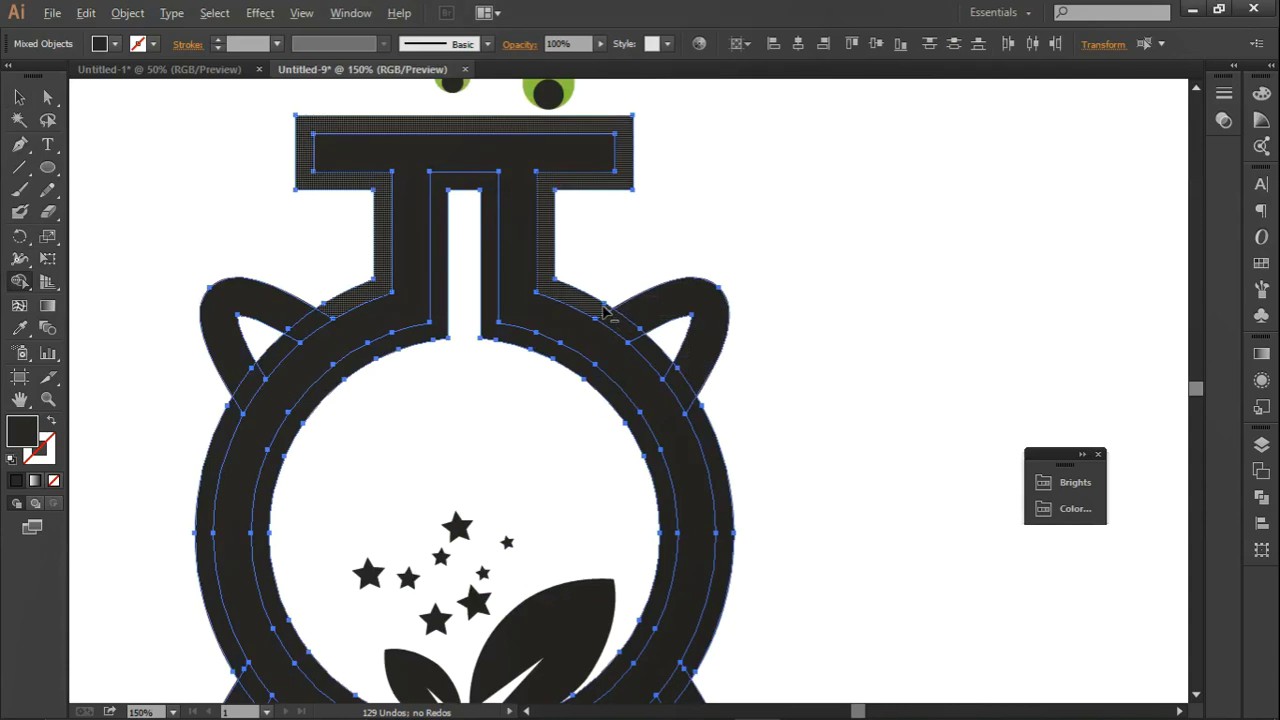
alt+click(645, 340)
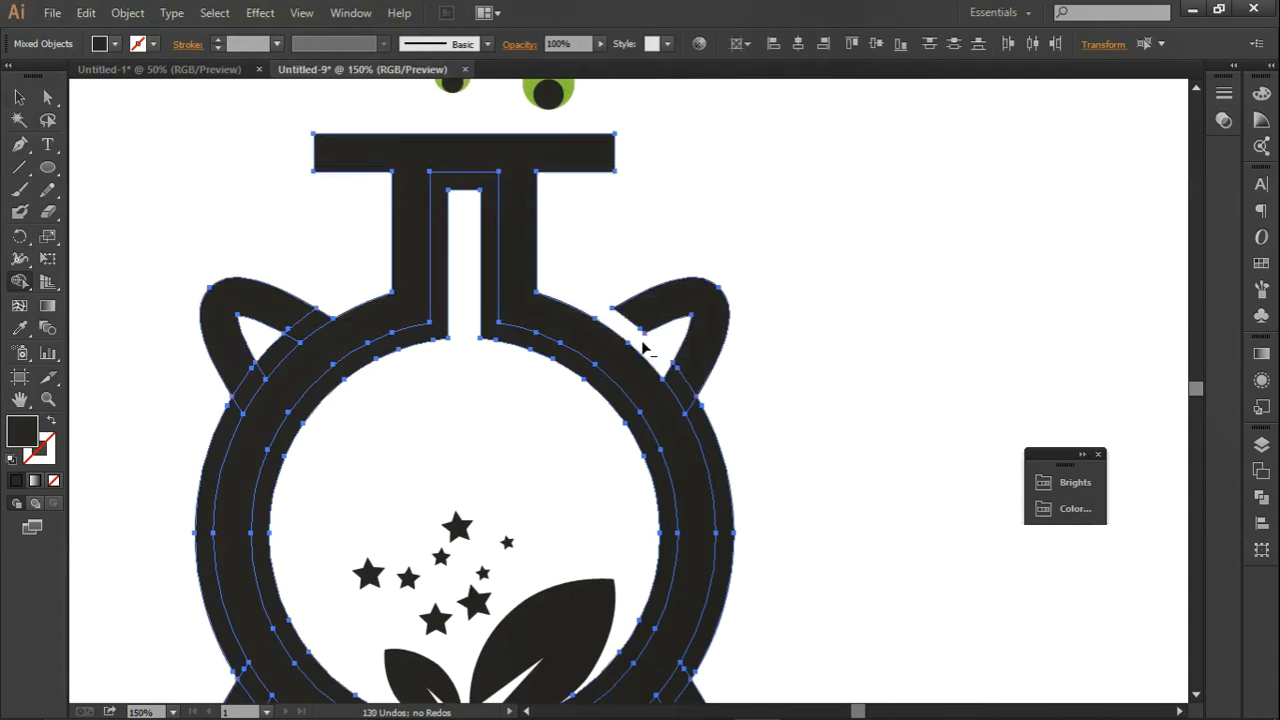
- Cut away the outer offset strips on the ring's right and bottom sides
alt+click(710, 423)
drag(728, 432, 748, 218)
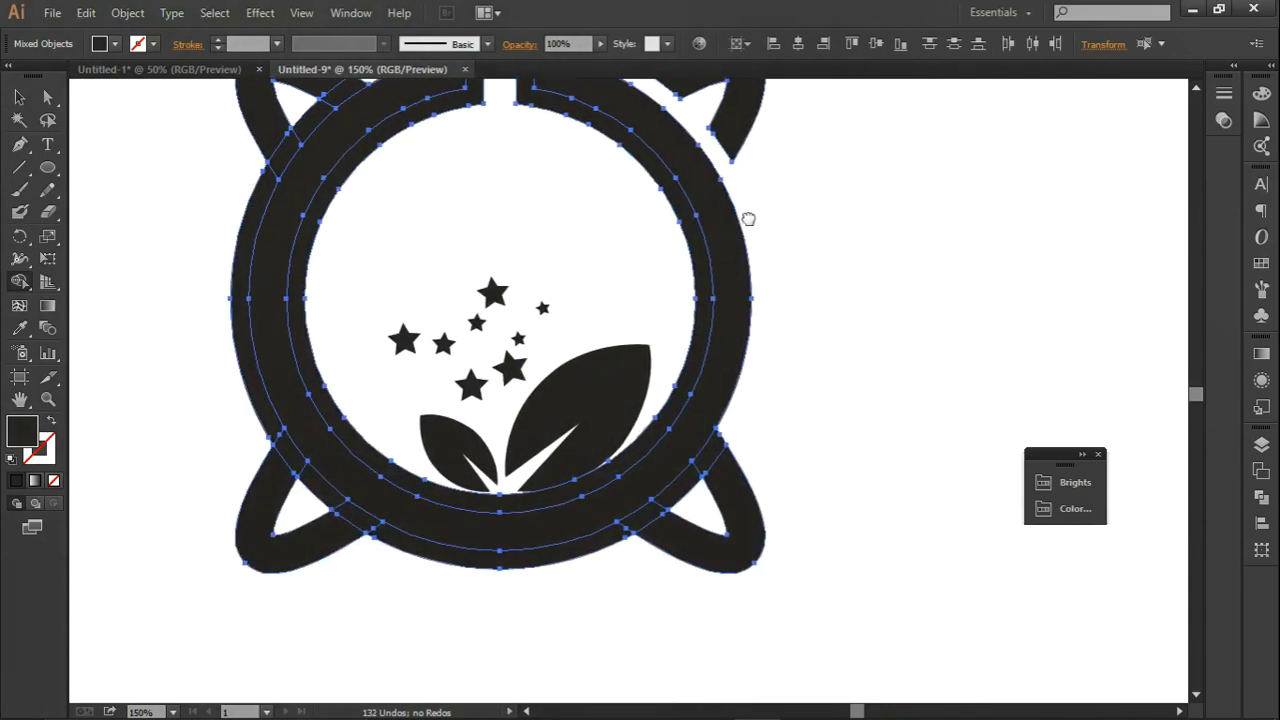
alt+click(684, 495)
alt+click(630, 533)
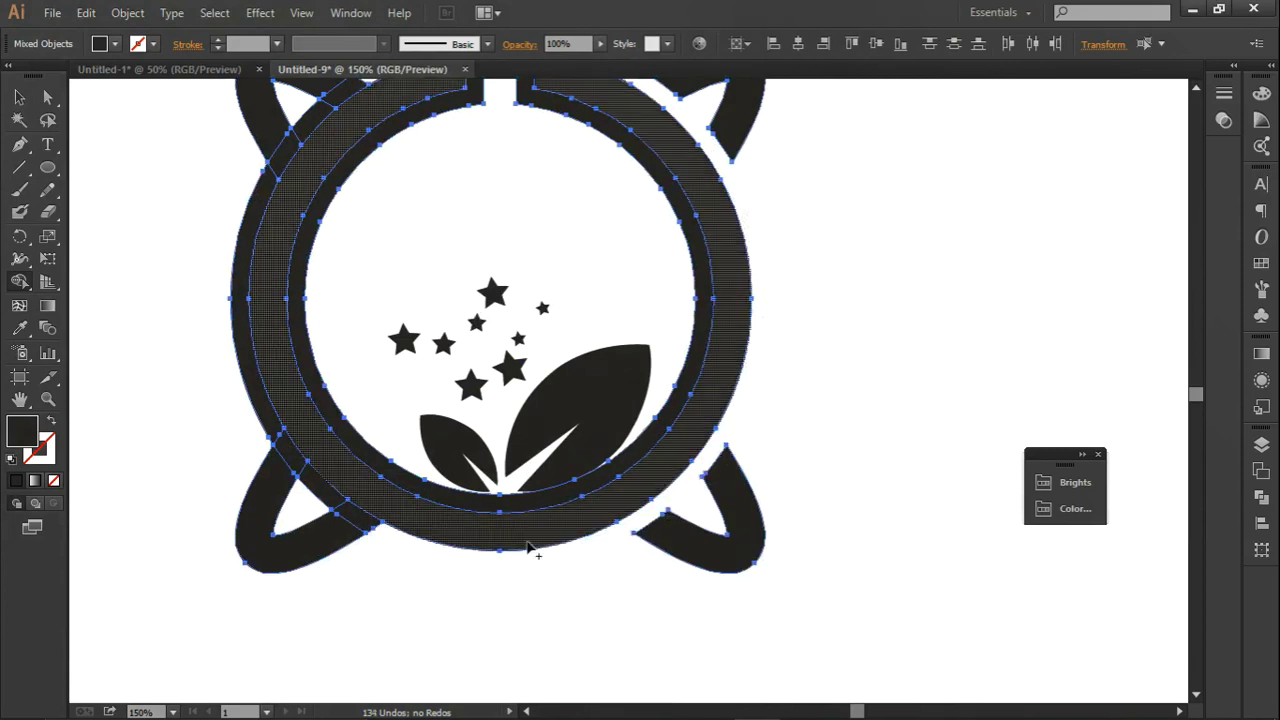
alt+click(366, 518)
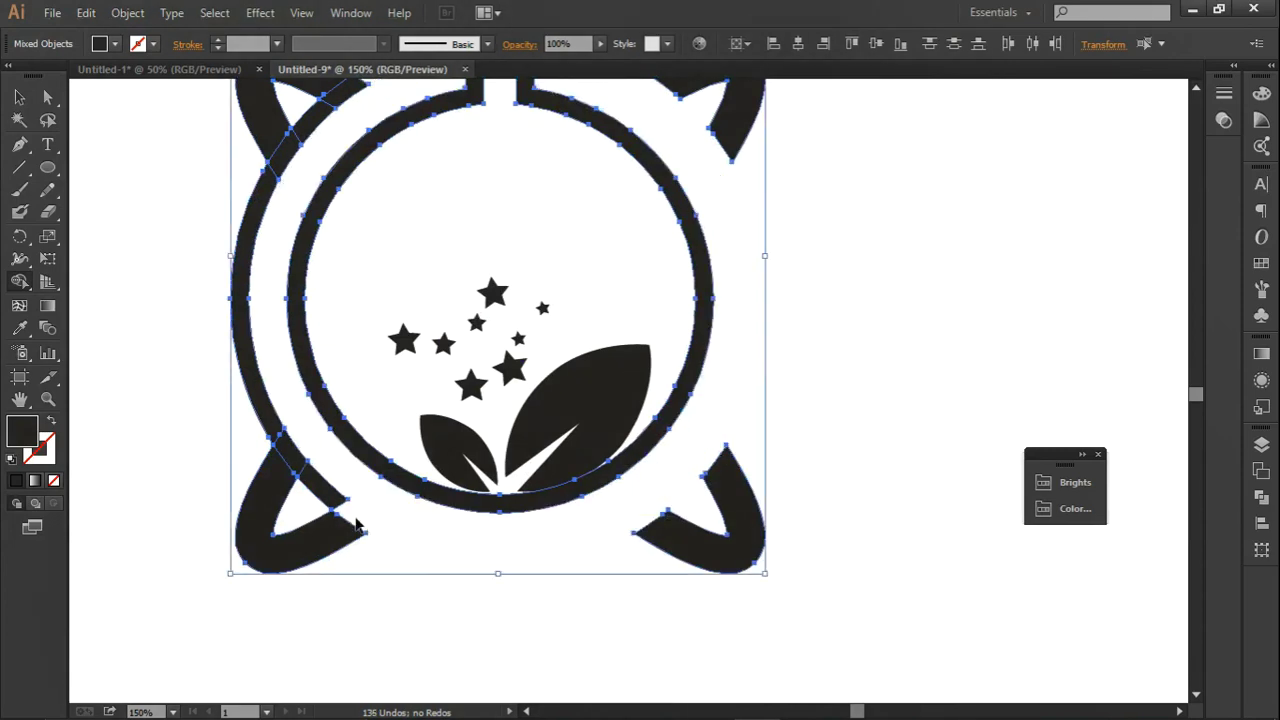
key(ctrl+z)
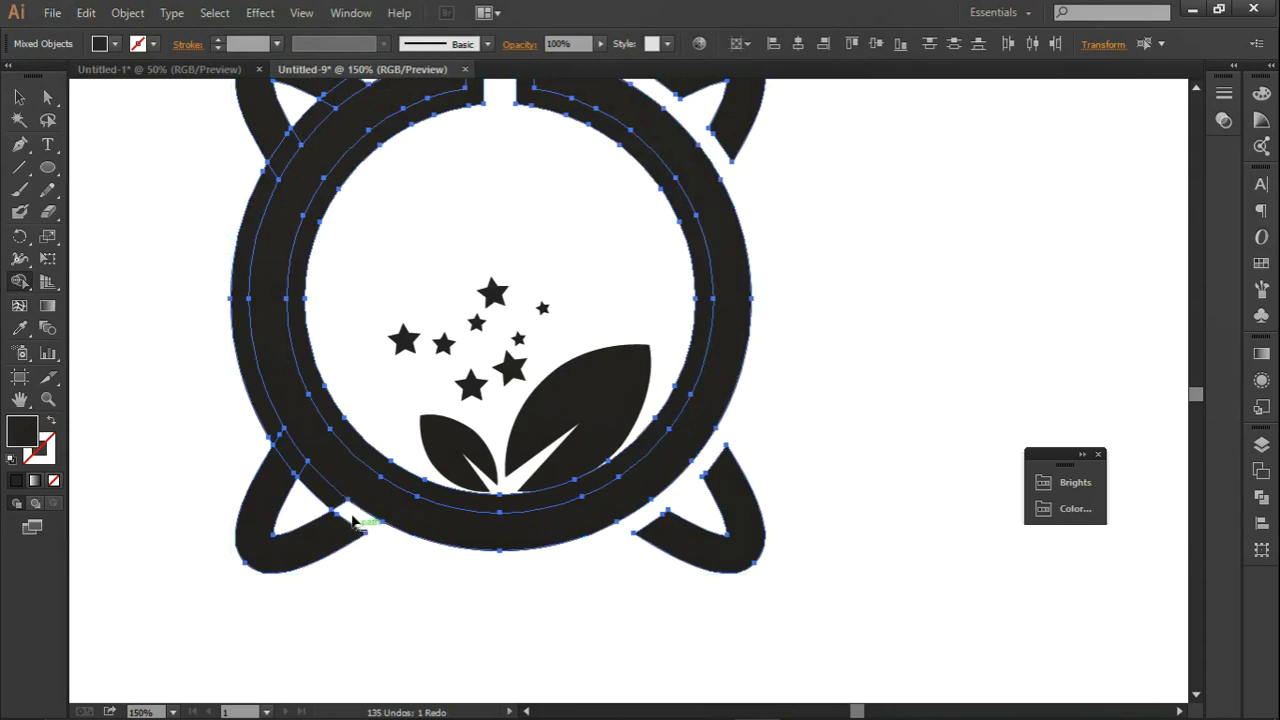
- Merge the left ear junction, ring arc and neck pieces into one shape
click(333, 503)
click(290, 458)
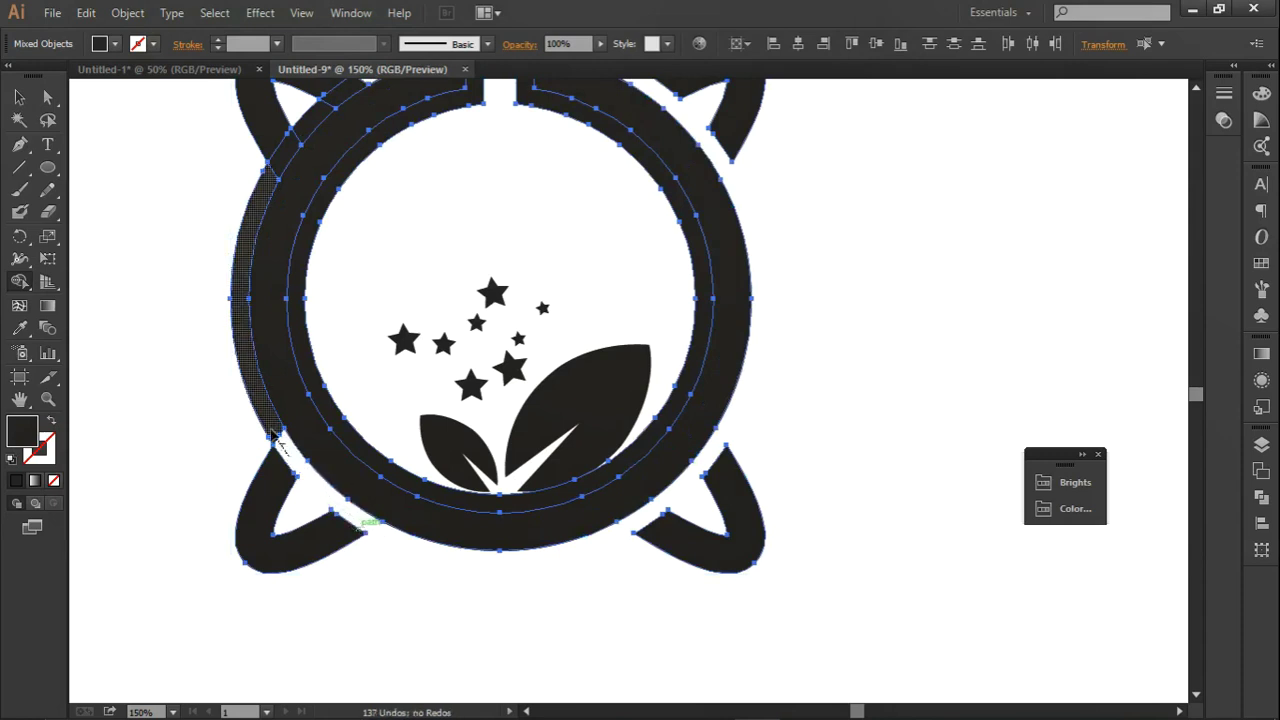
click(274, 438)
mouse_move(254, 309)
mouse_down()
mouse_move(306, 480)
mouse_move(305, 549)
mouse_up()
drag(311, 411, 380, 345)
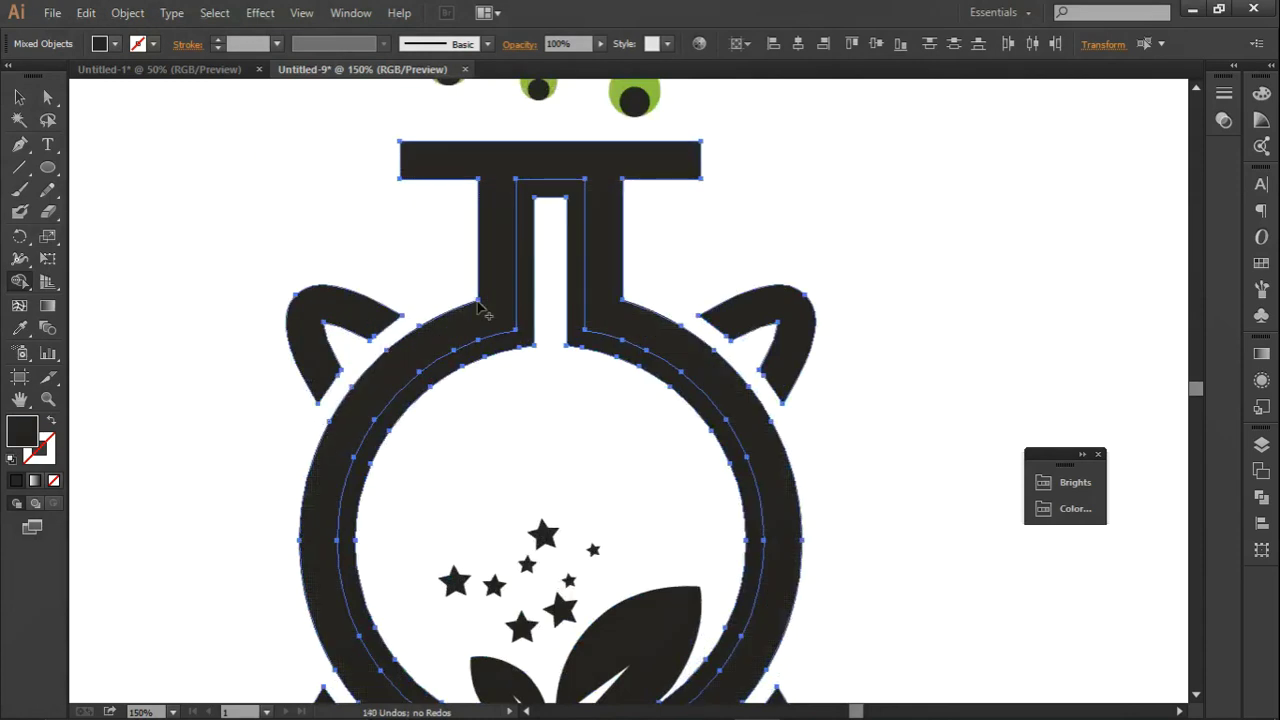
drag(380, 345, 437, 338)
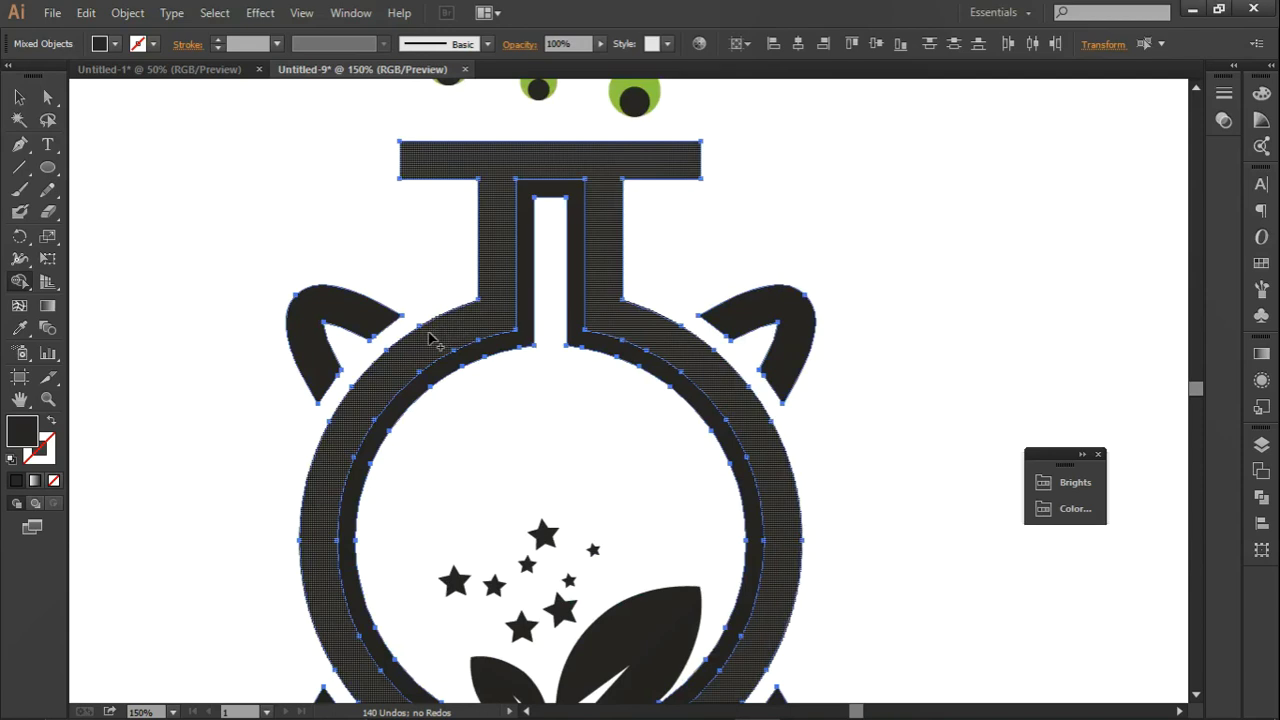
click(432, 340)
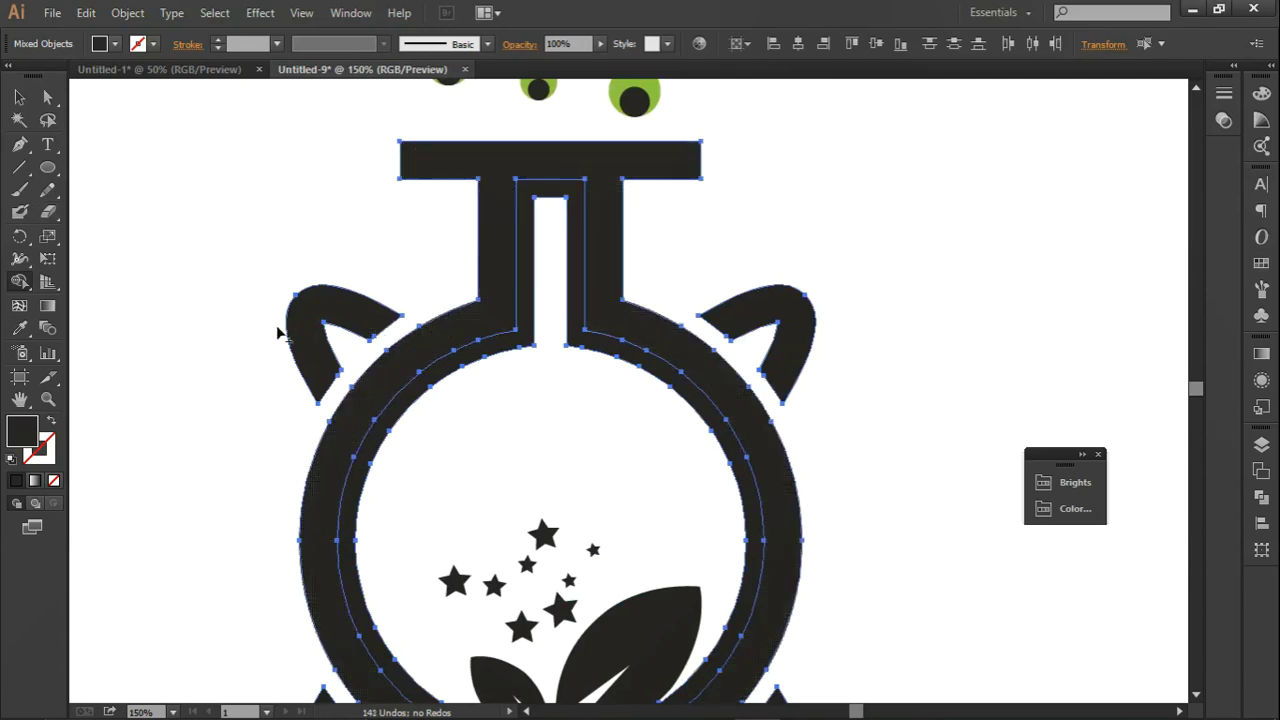
alt+click(372, 392)
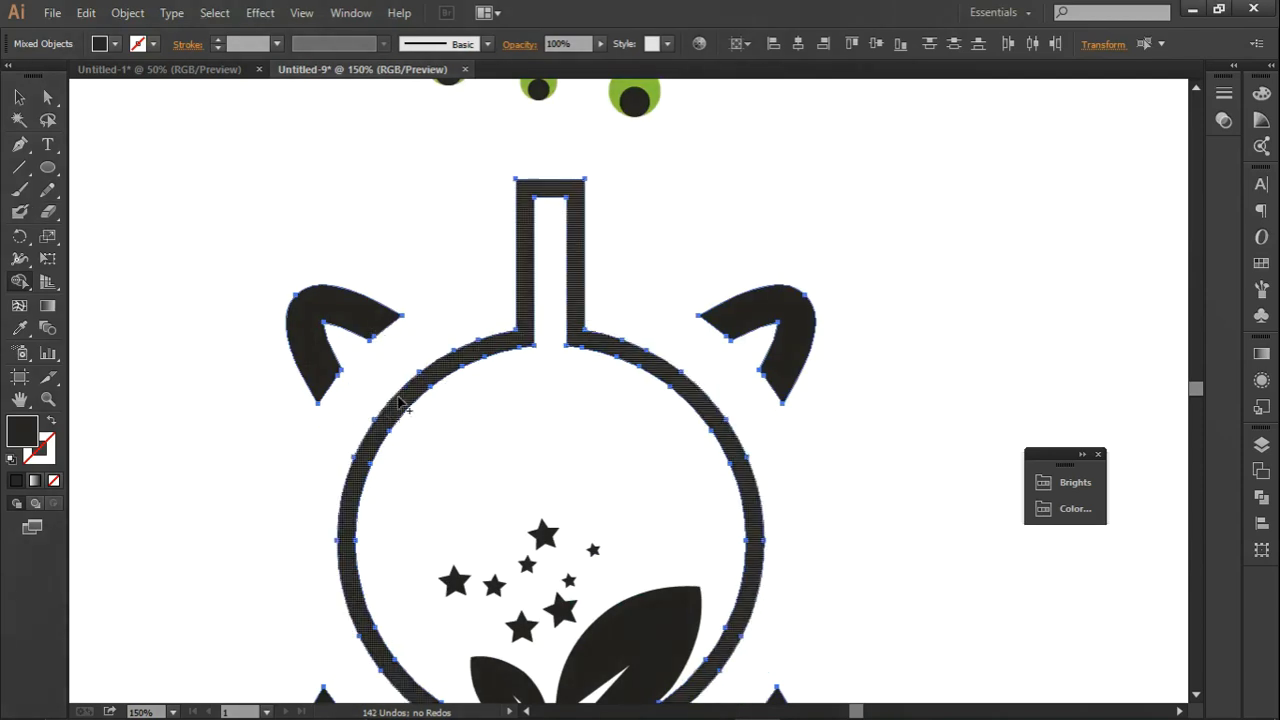
key(ctrl+z)
click(19, 97)
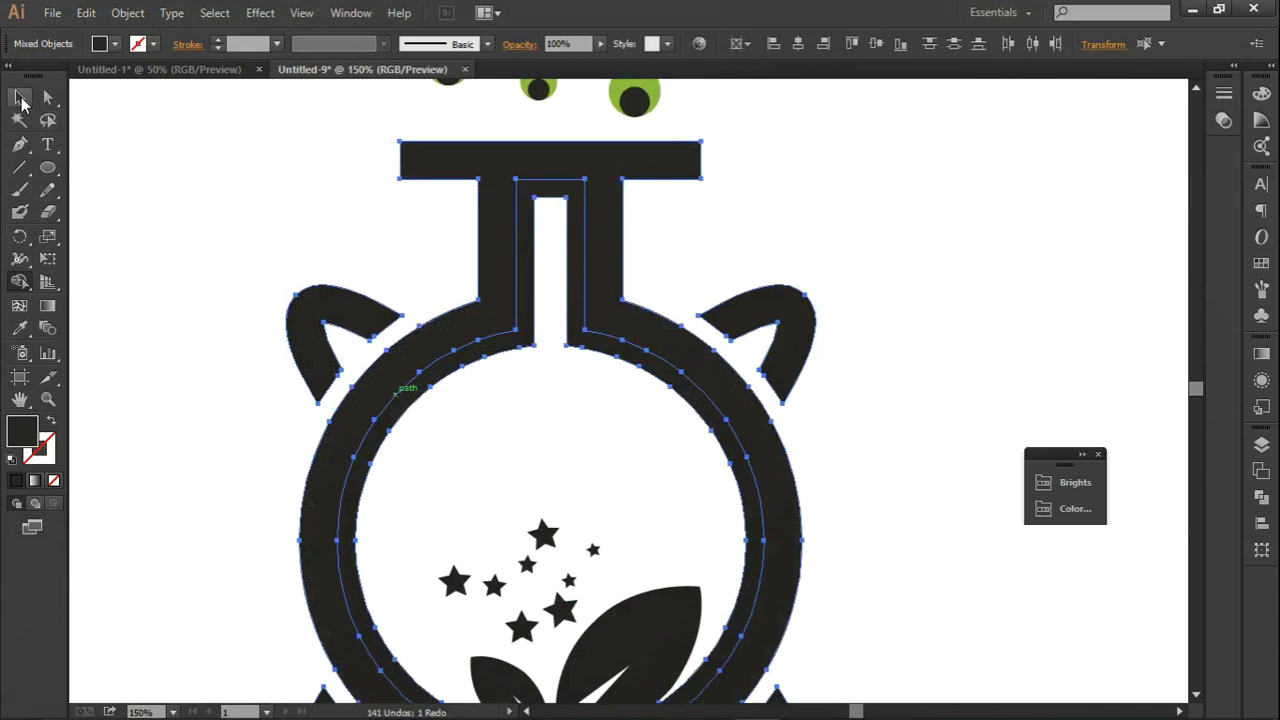
- Send the flask shape to the back behind the bubbles, stars and leaves
click(233, 199)
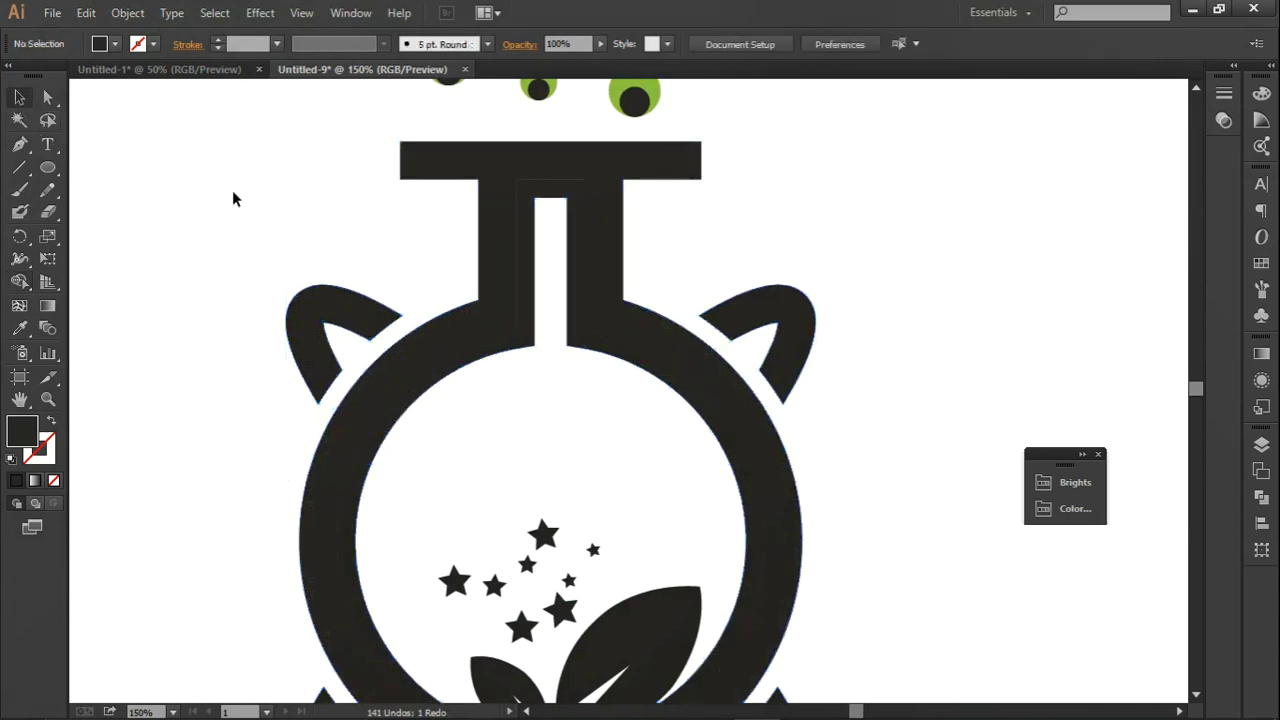
click(594, 182)
key(ctrl+minus)
right_click(599, 179)
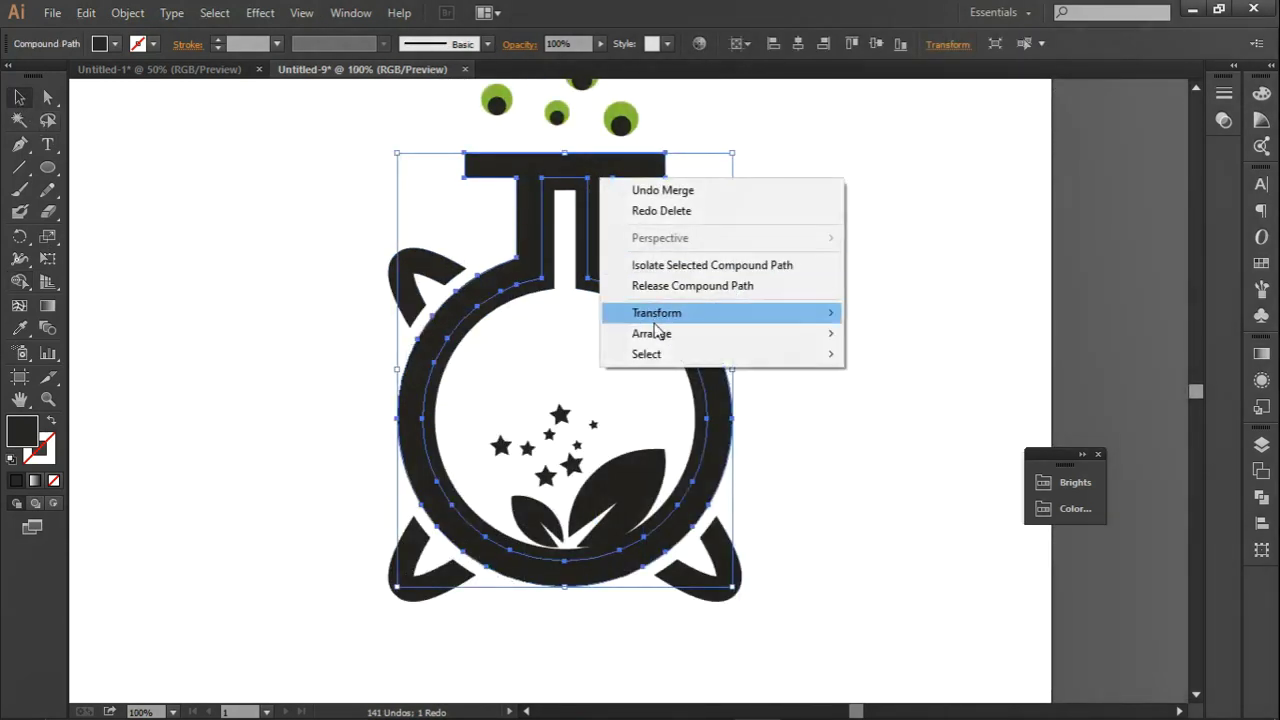
mouse_move(651, 333)
click(900, 392)
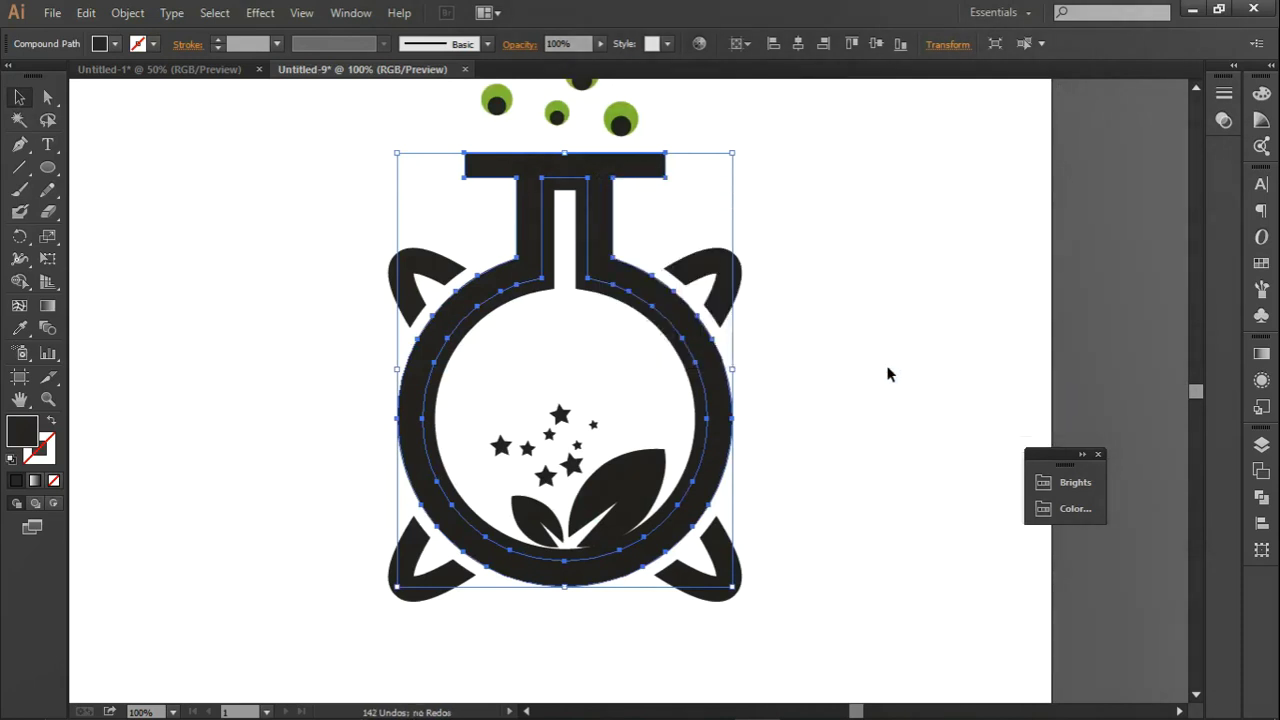
drag(712, 345, 852, 329)
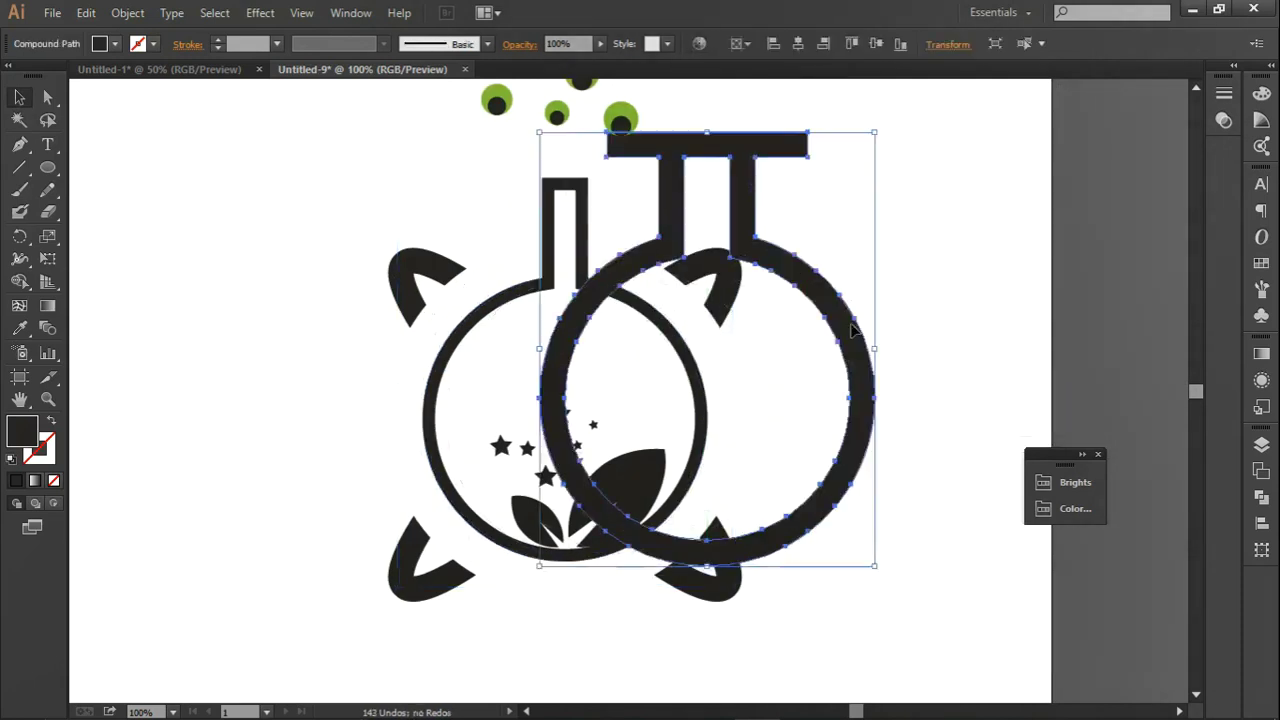
key(ctrl+z)
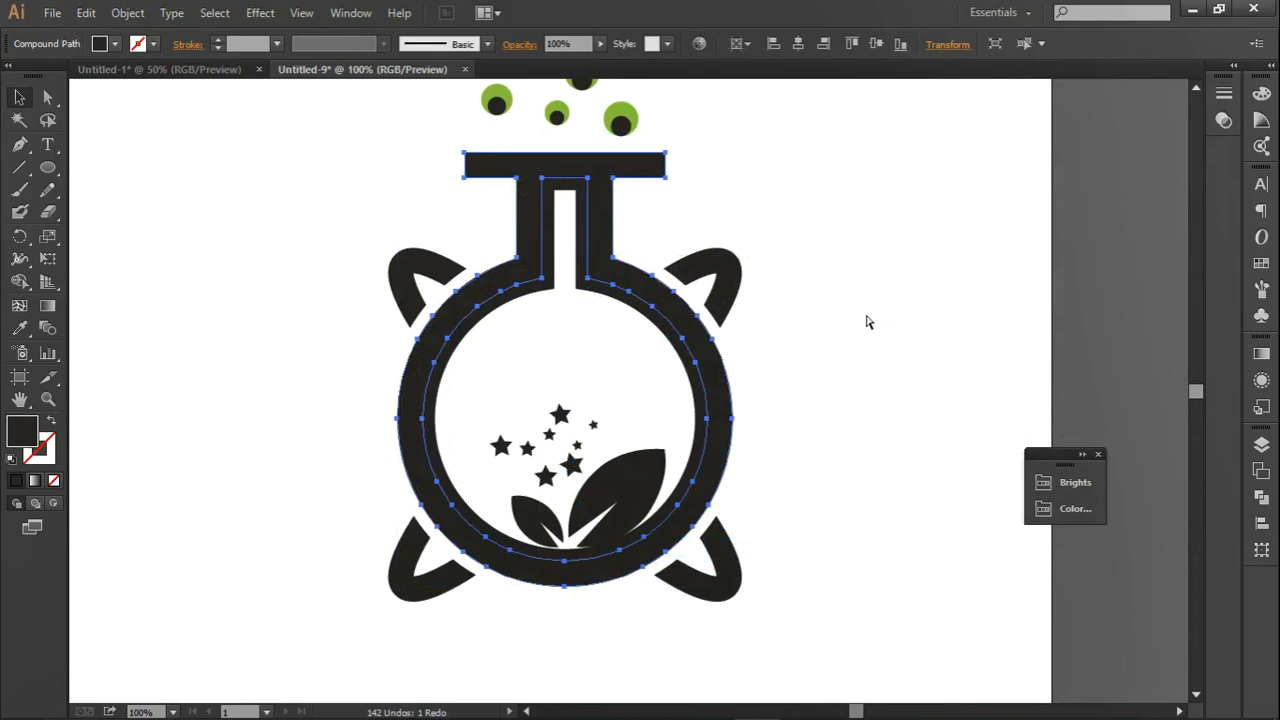
key(ctrl+z)
click(781, 345)
drag(700, 368, 897, 330)
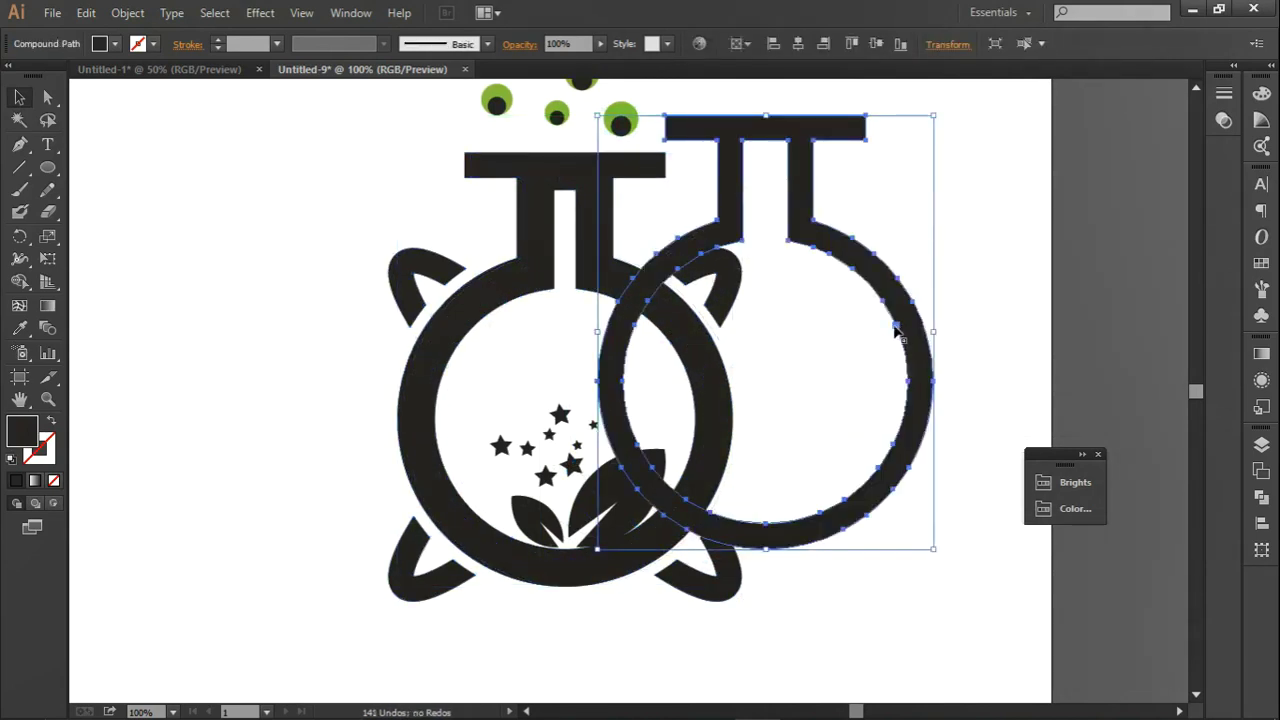
key(ctrl+z)
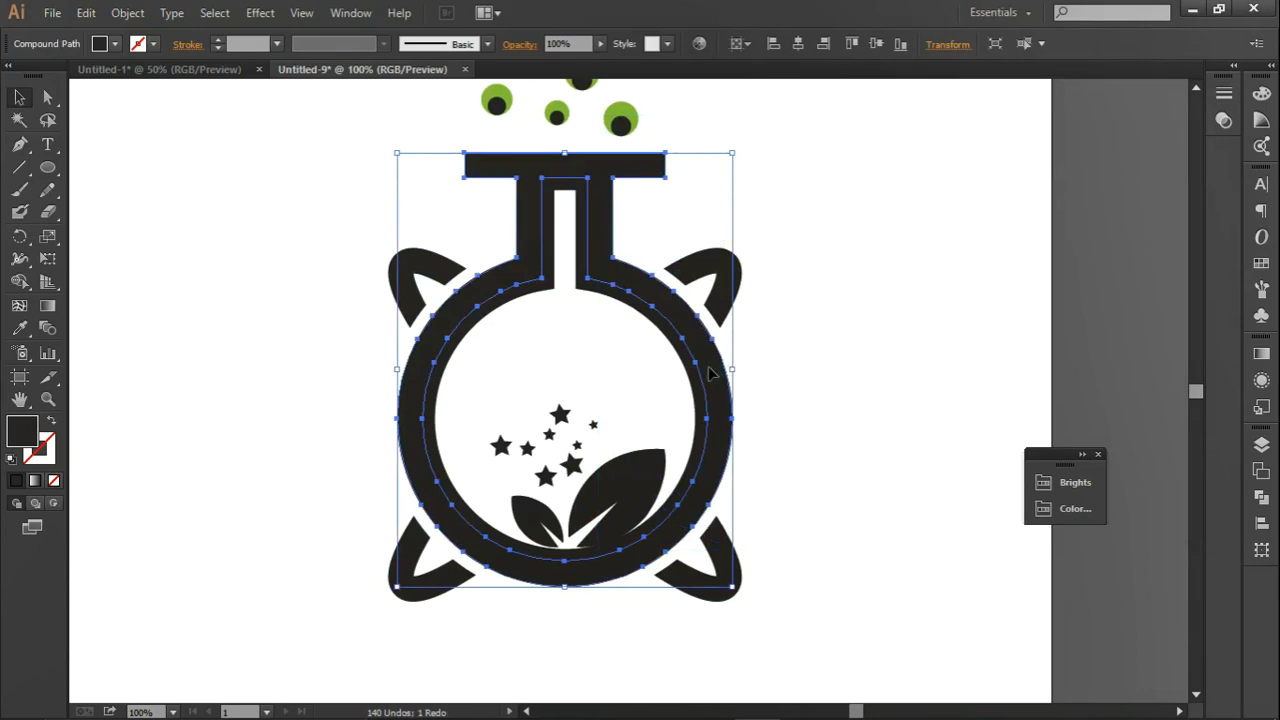
right_click(708, 372)
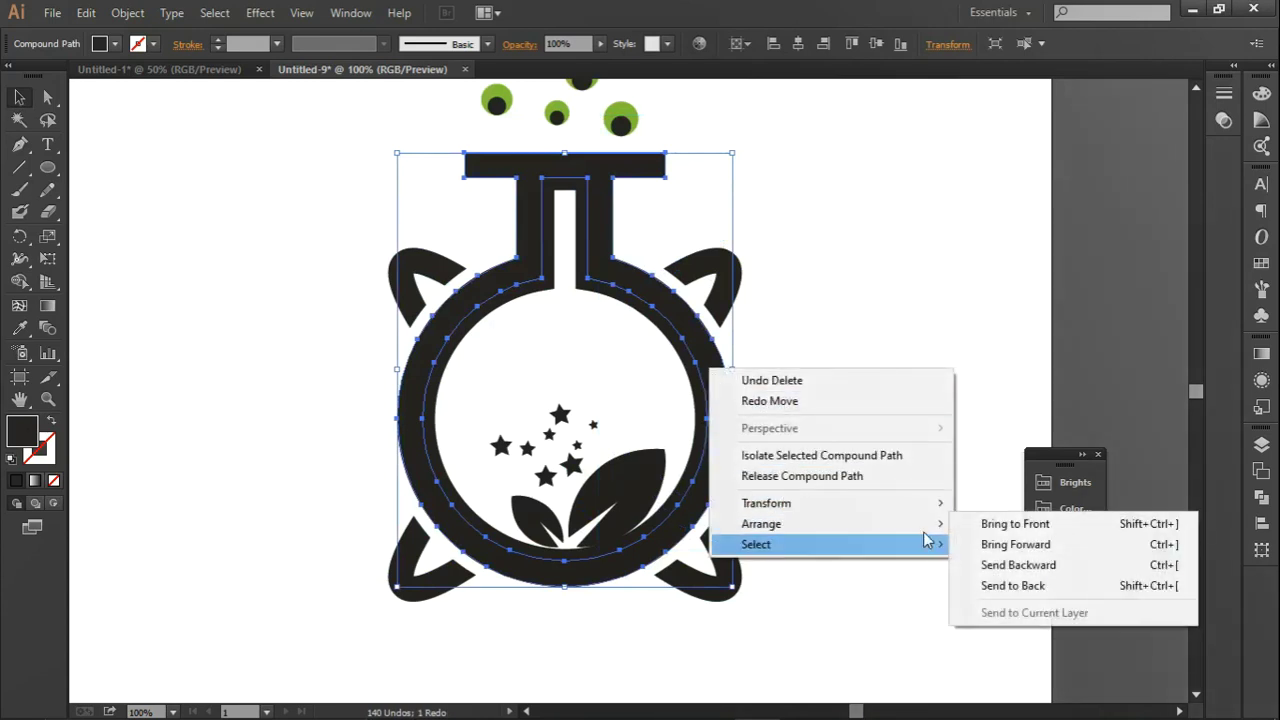
click(1013, 585)
- Remove a stray flask duplicate and zoom out to show the whole page
click(740, 392)
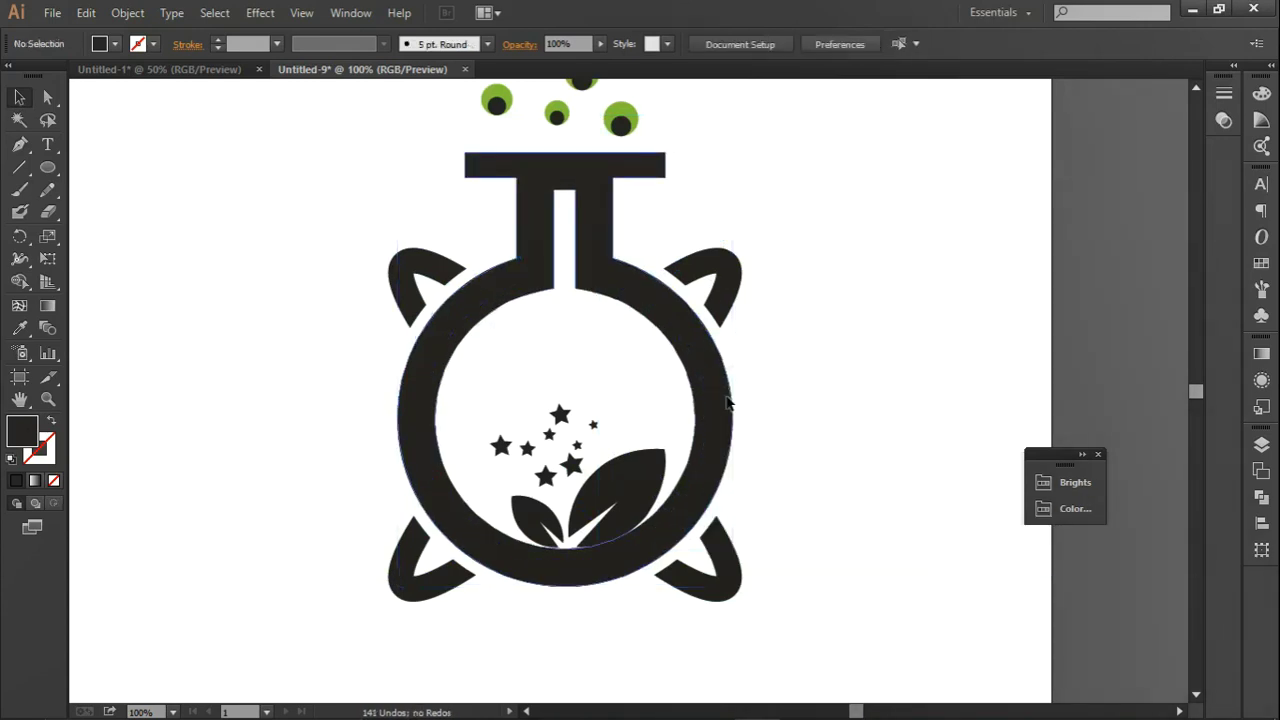
drag(727, 402, 934, 343)
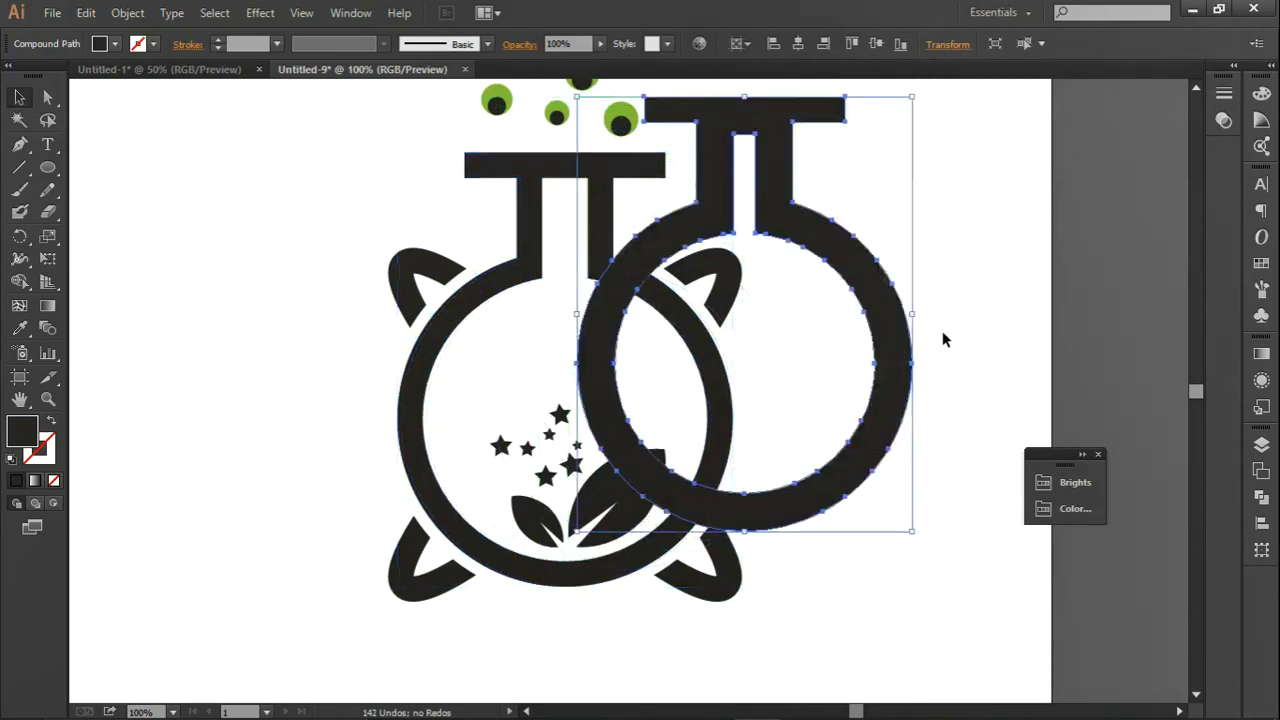
key(Delete)
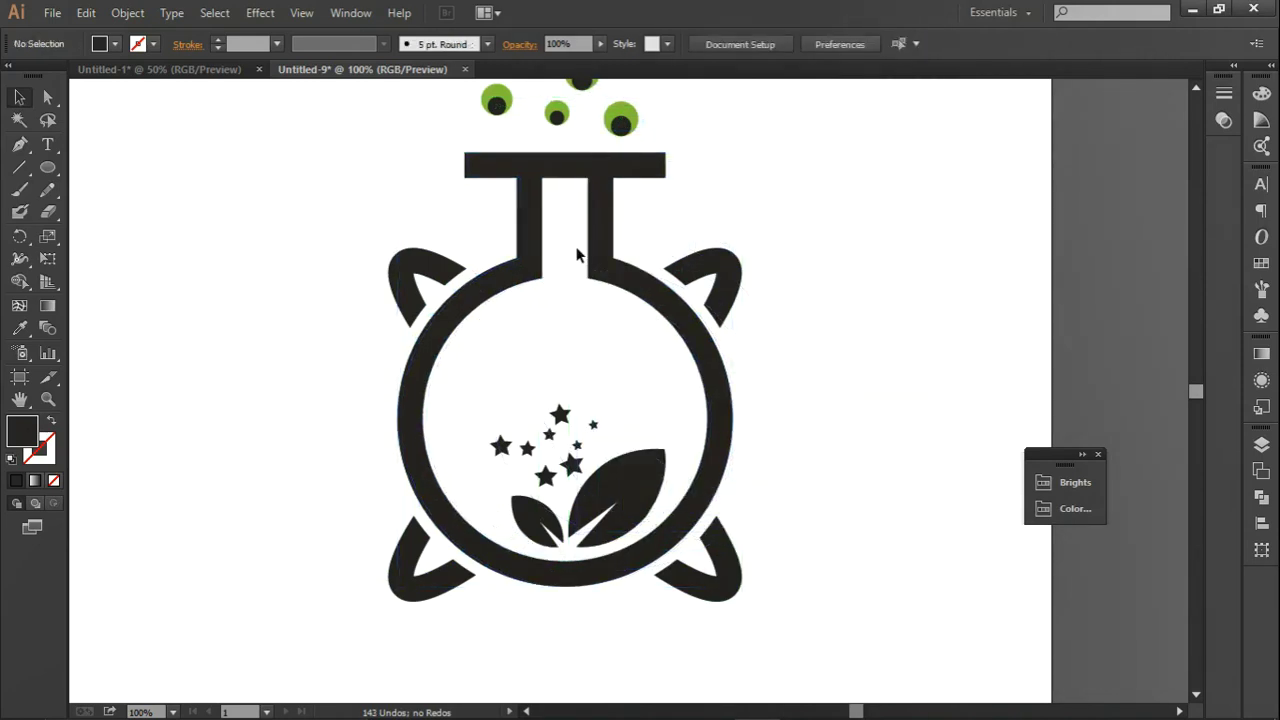
key(ctrl+minus)
key(ctrl+minus)
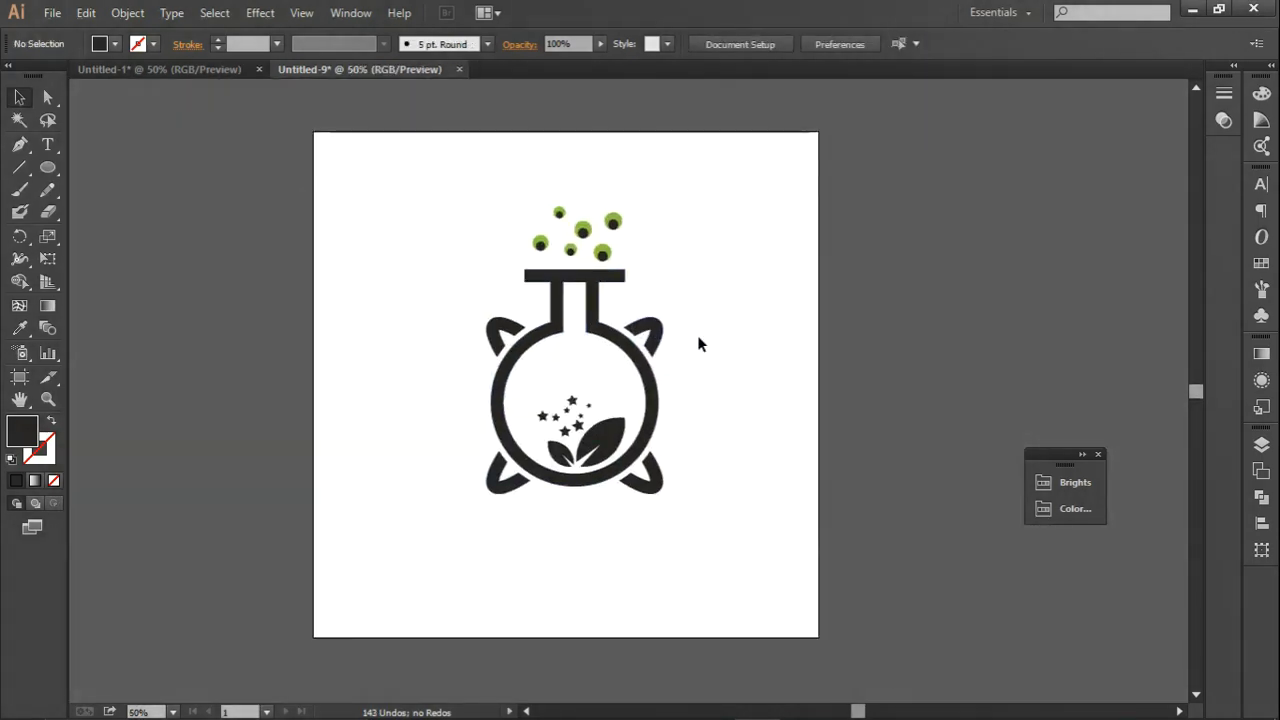
key(ctrl+plus)
key(ctrl+plus)
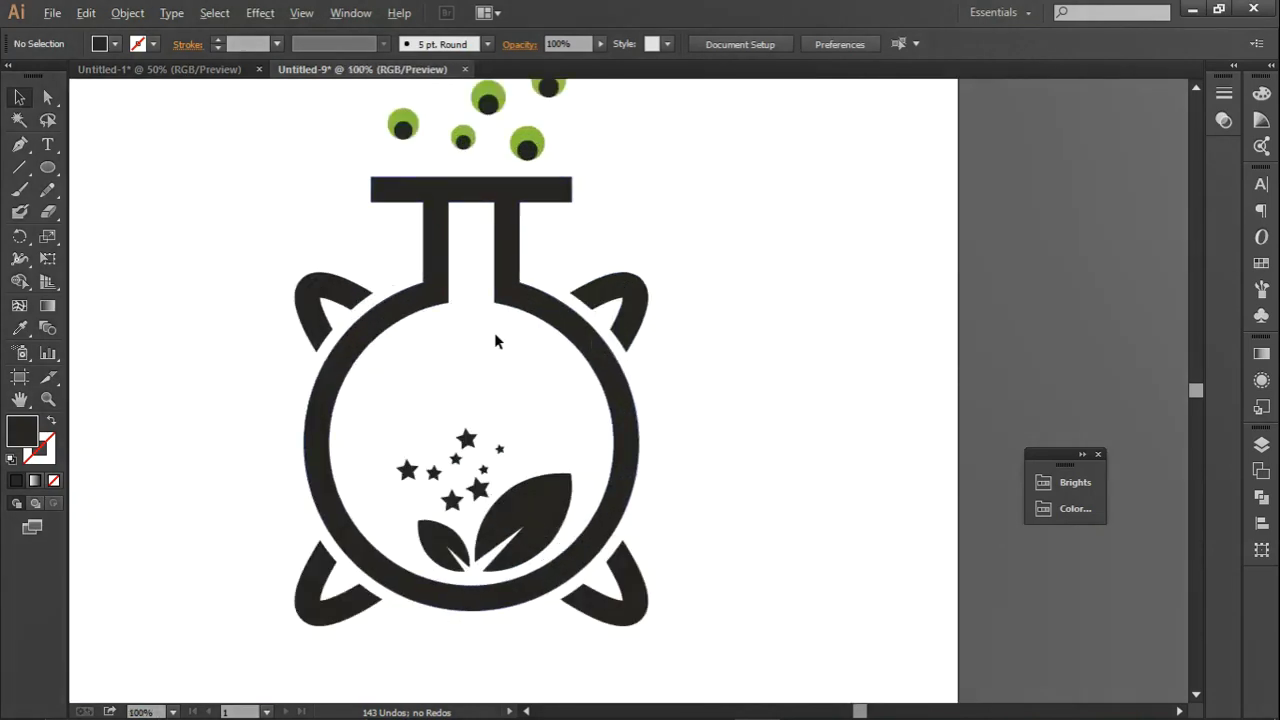
key(ctrl+minus)
drag(513, 313, 605, 341)
key(ctrl+minus)
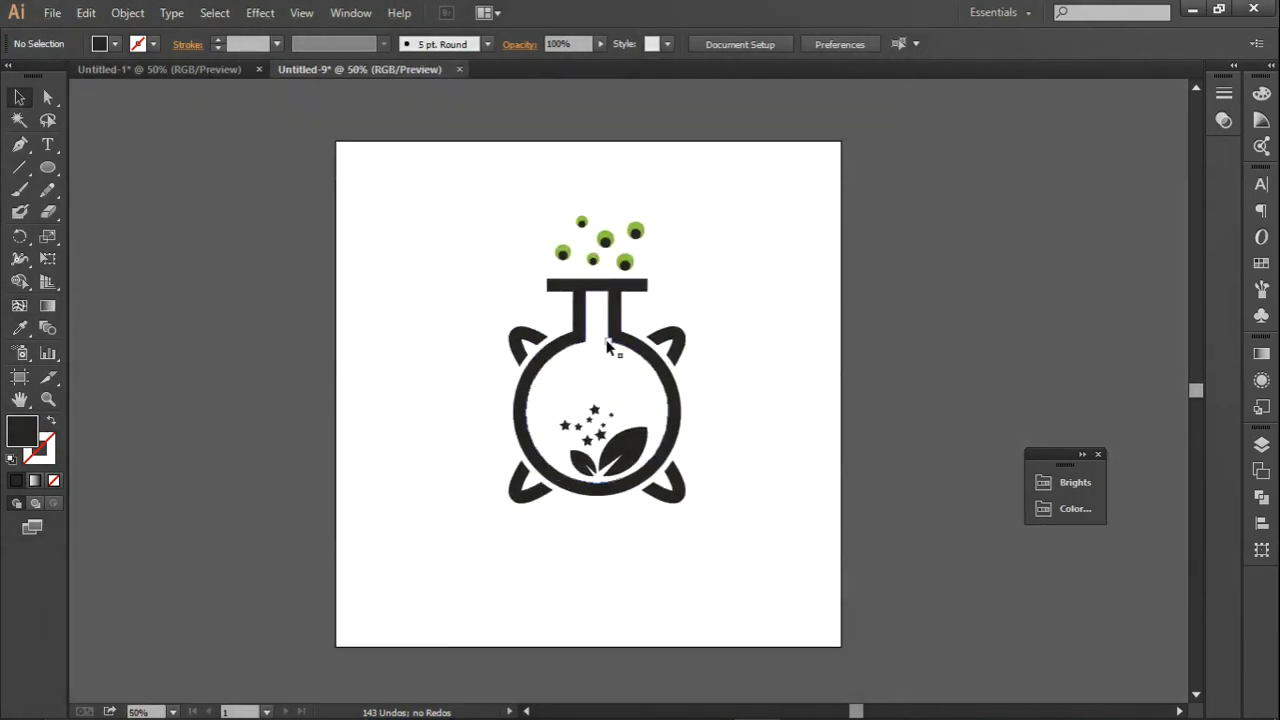
- Add 'LAB LOGO' text at 72 pt below the flask
click(47, 144)
click(591, 533)
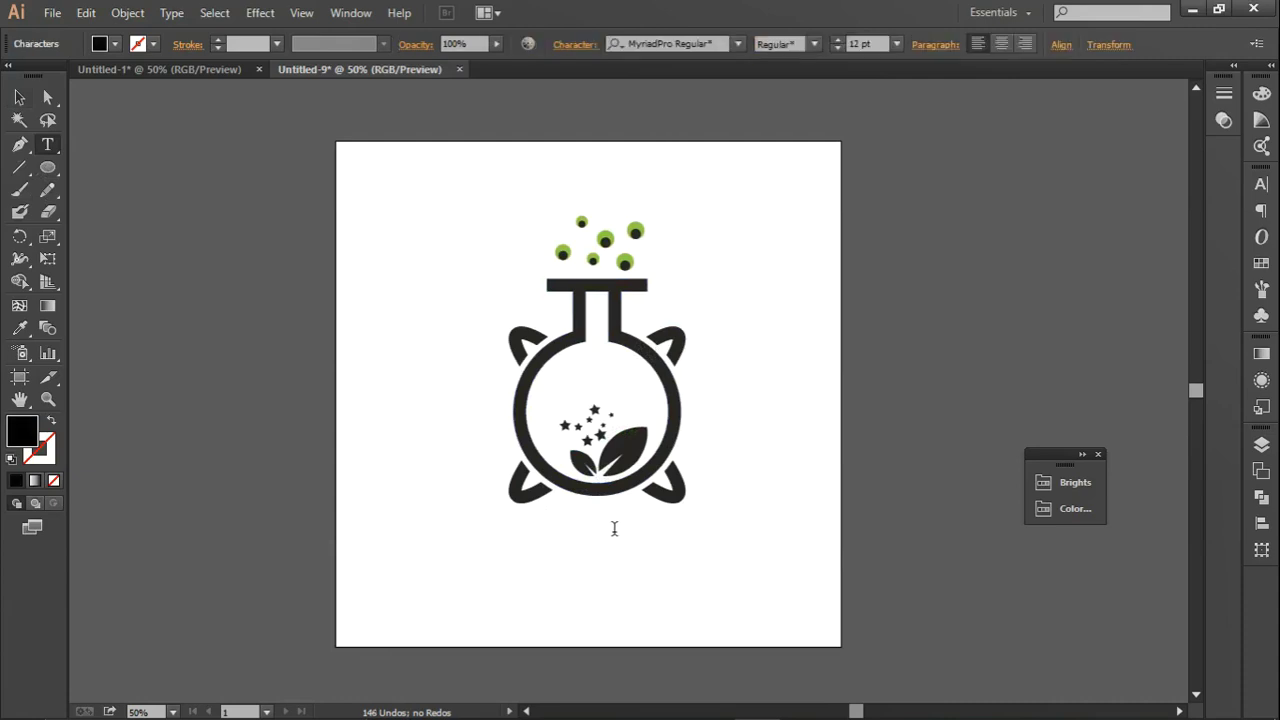
click(897, 44)
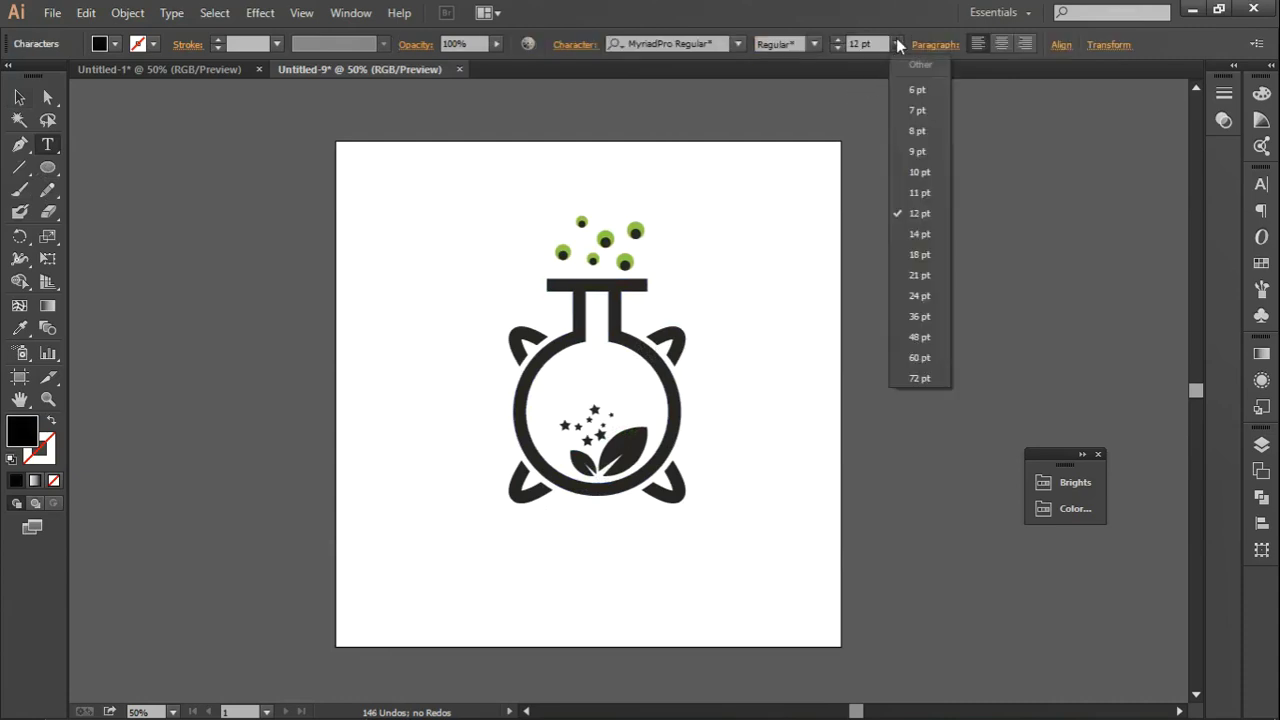
click(920, 382)
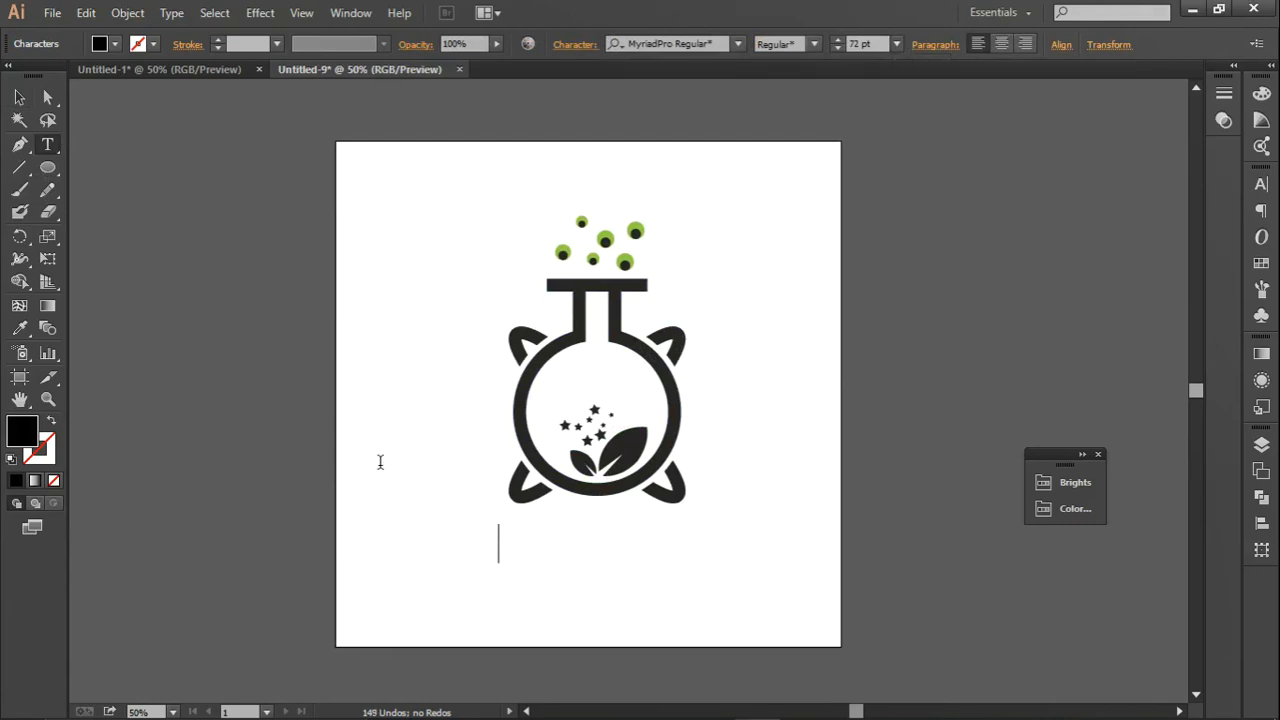
text(LAB)
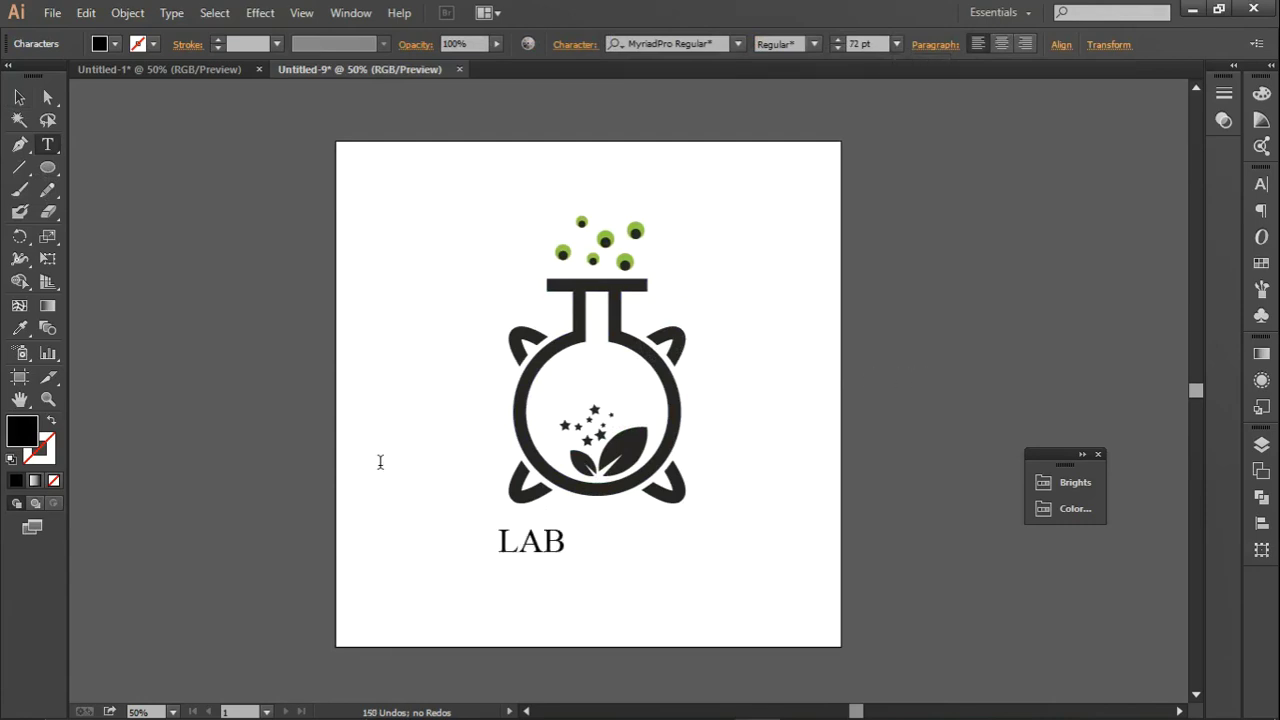
text( LOGO)
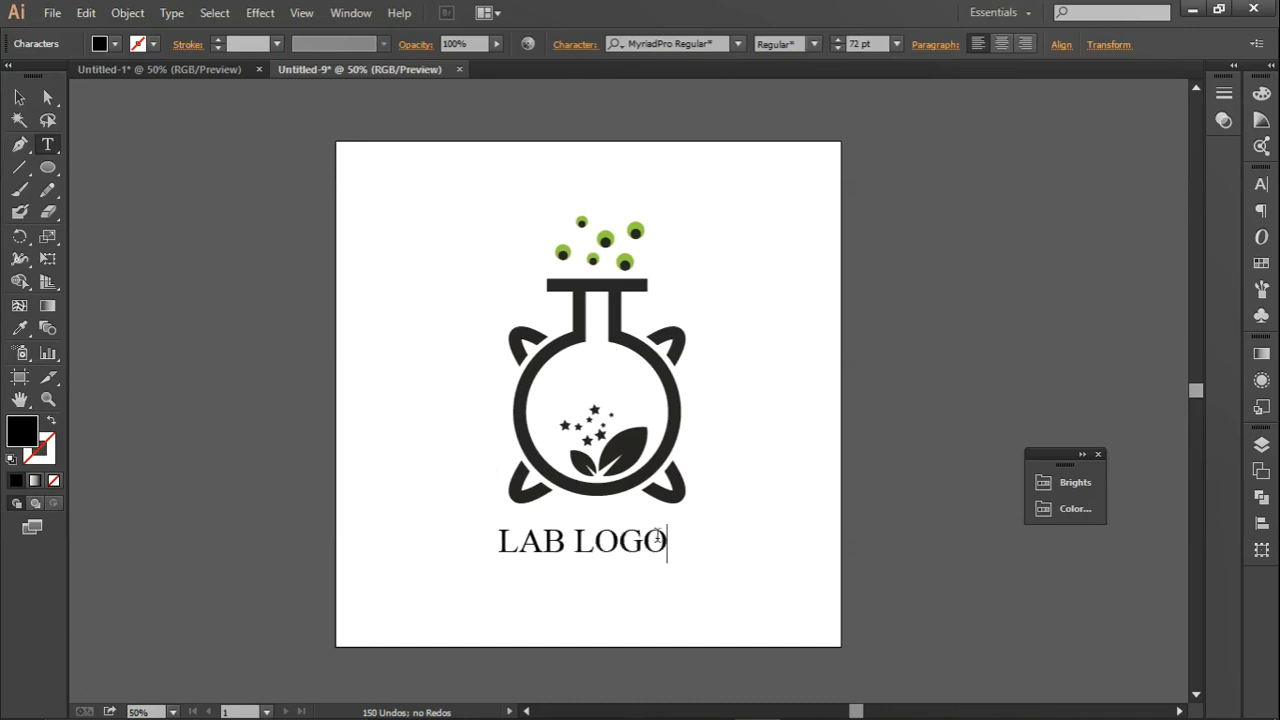
- Set the LAB LOGO text font to Arial Rounded MT Bold
drag(657, 540, 416, 540)
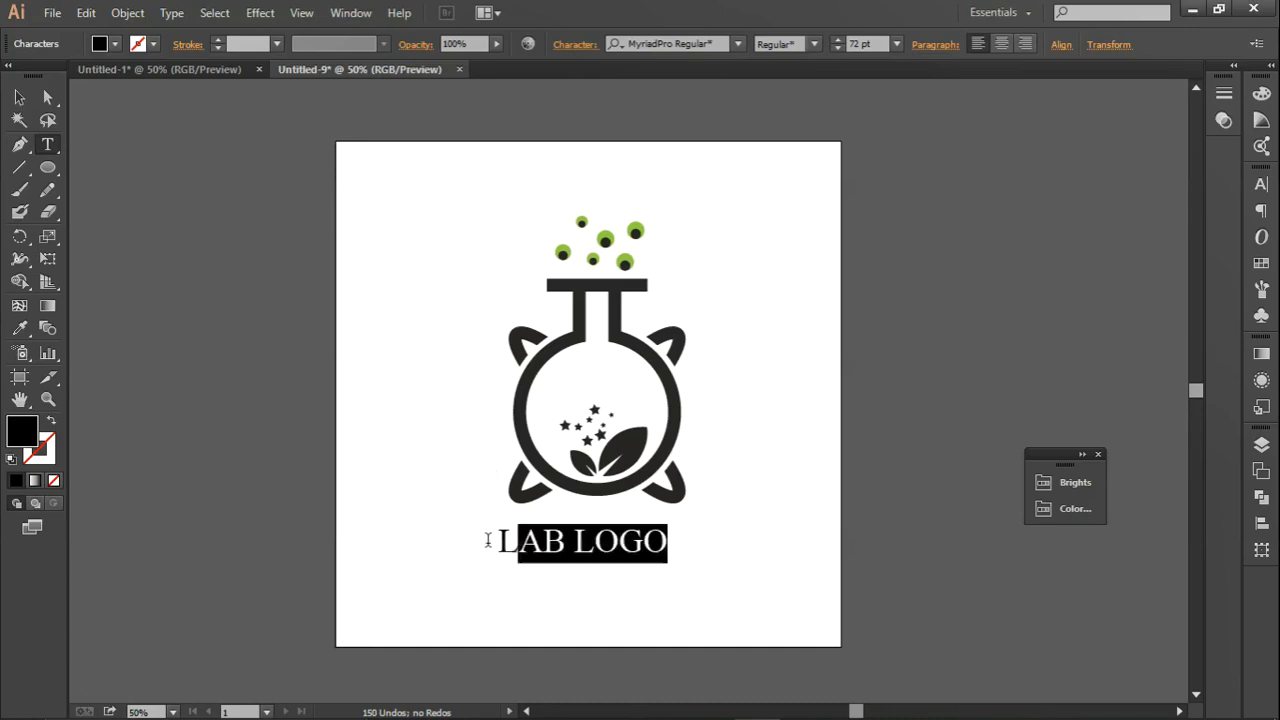
click(737, 44)
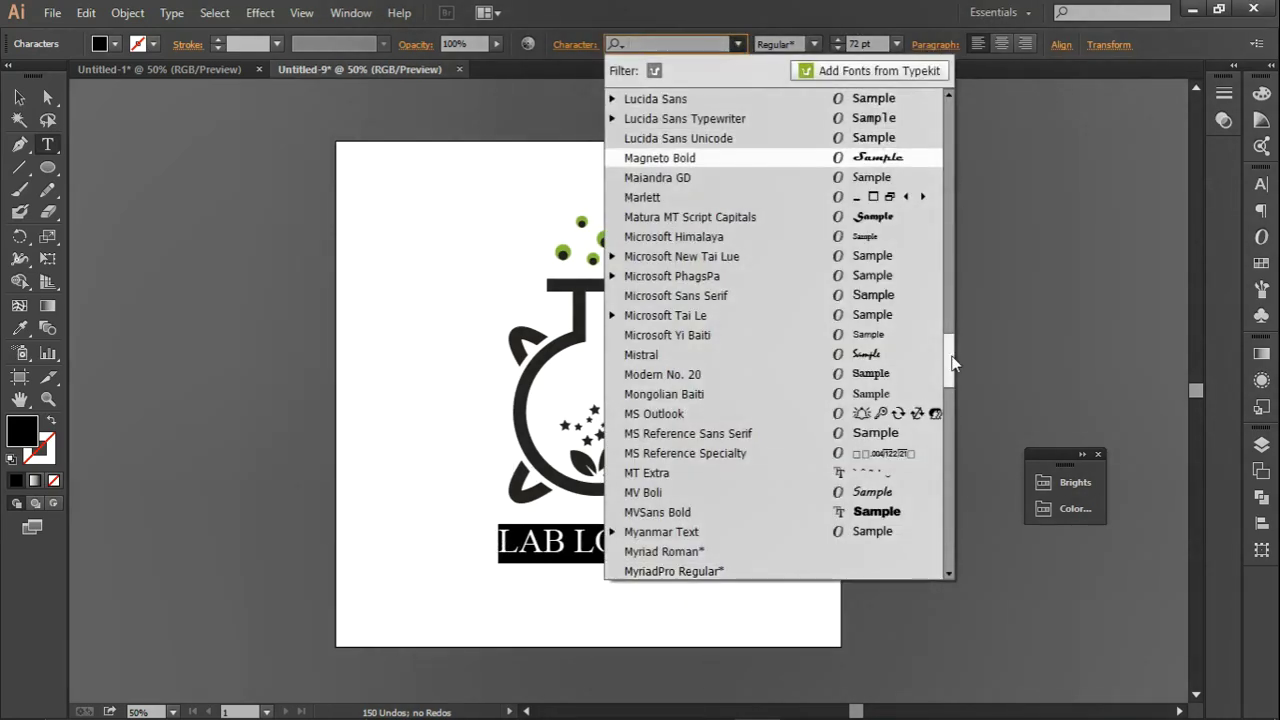
scroll(952, 292, up, 2)
drag(952, 292, 944, 92)
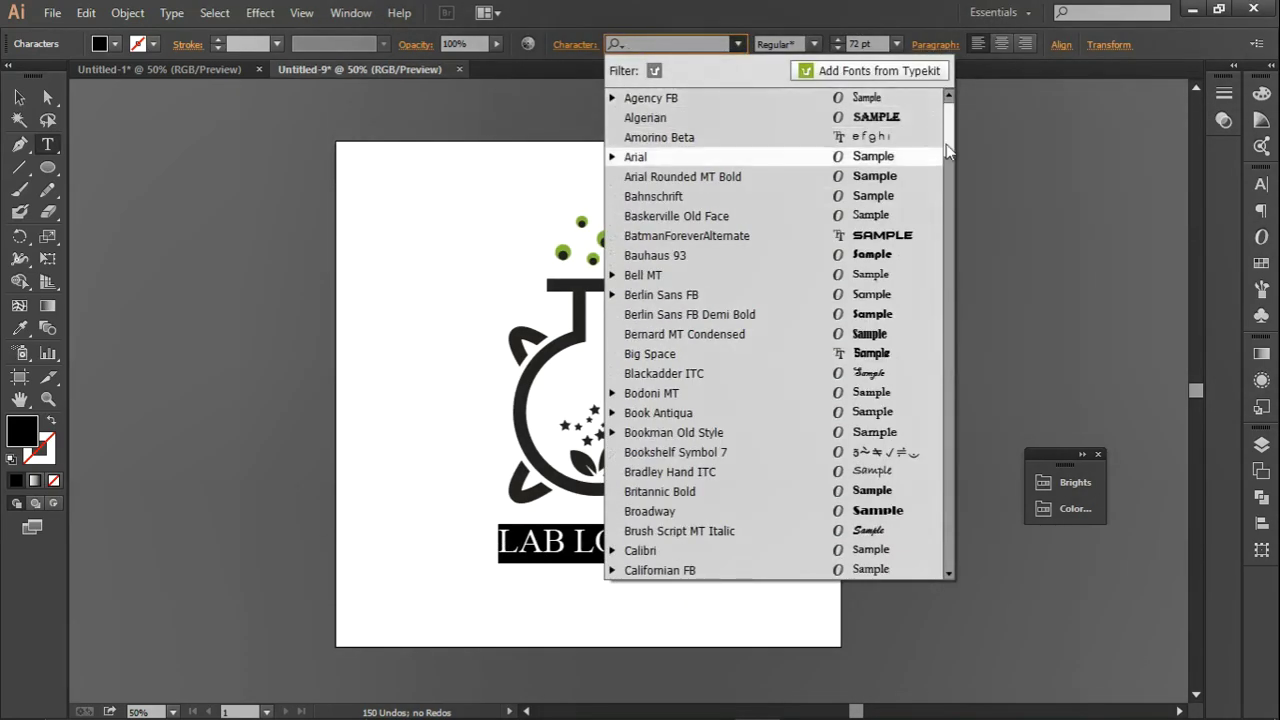
click(817, 176)
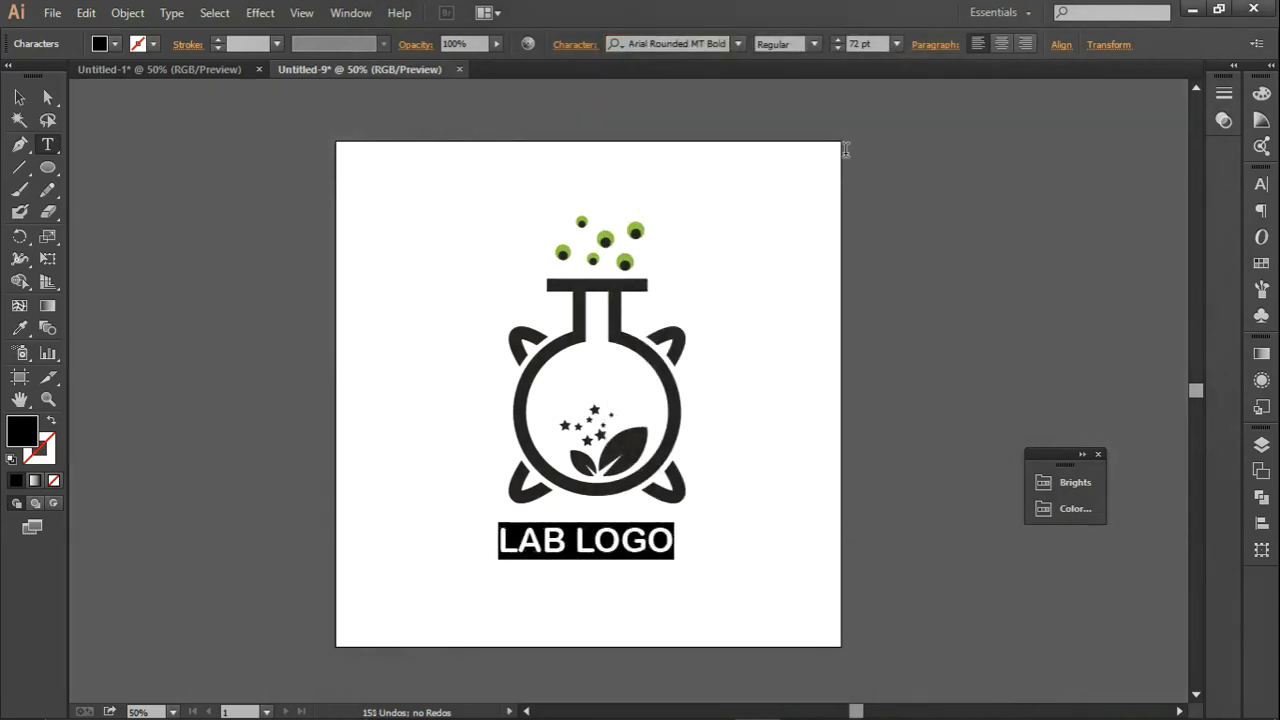
click(814, 44)
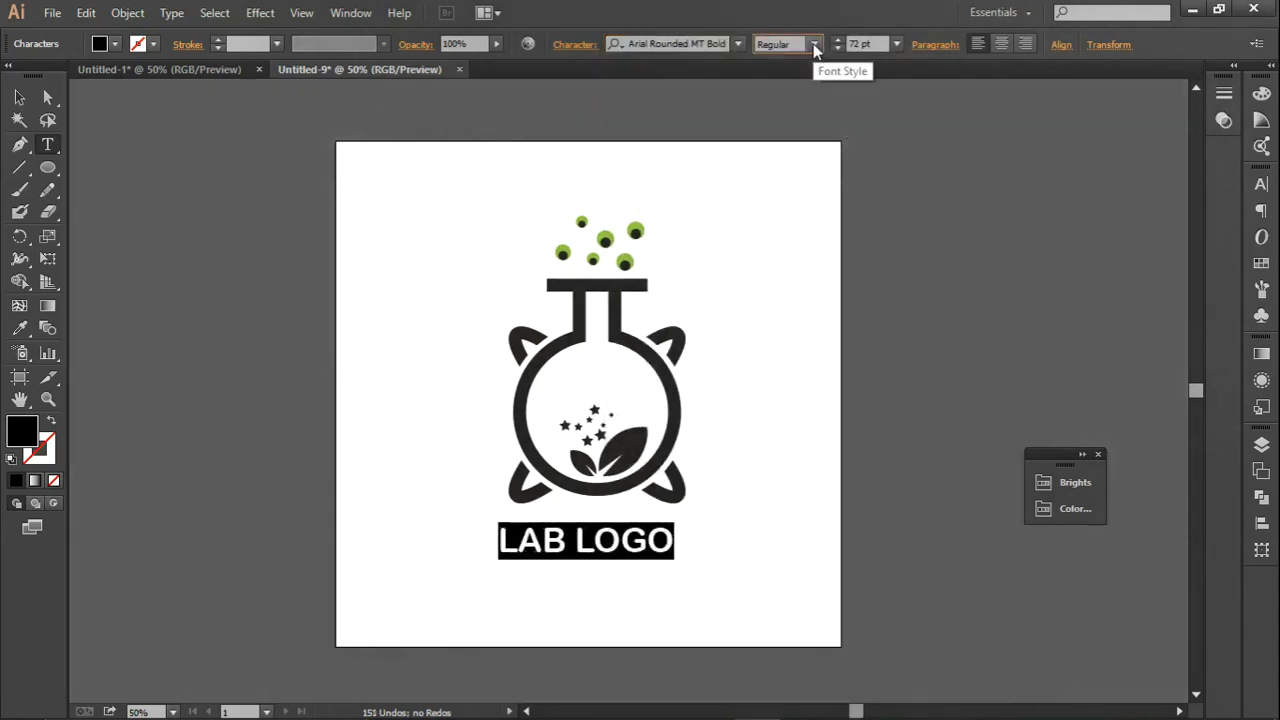
key(Escape)
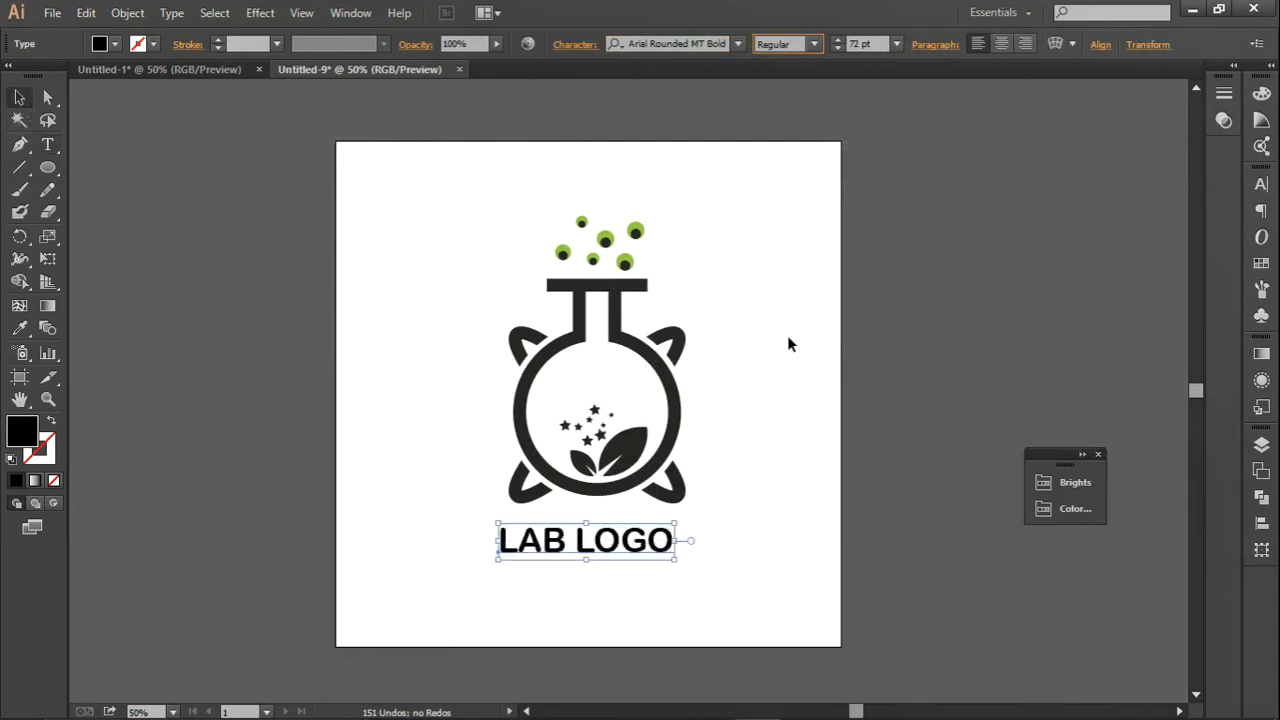
- Stretch LAB LOGO wider to span the flask and expand it into outlines
click(789, 350)
click(676, 547)
drag(680, 541, 717, 544)
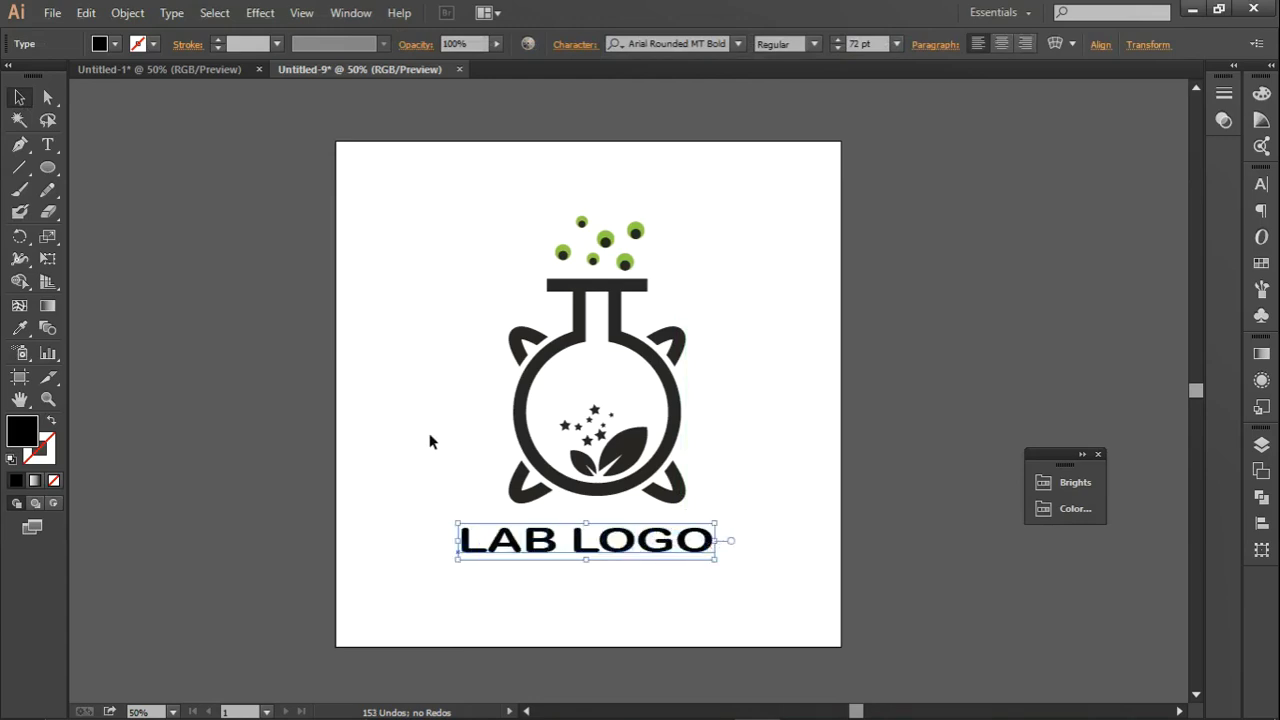
click(127, 12)
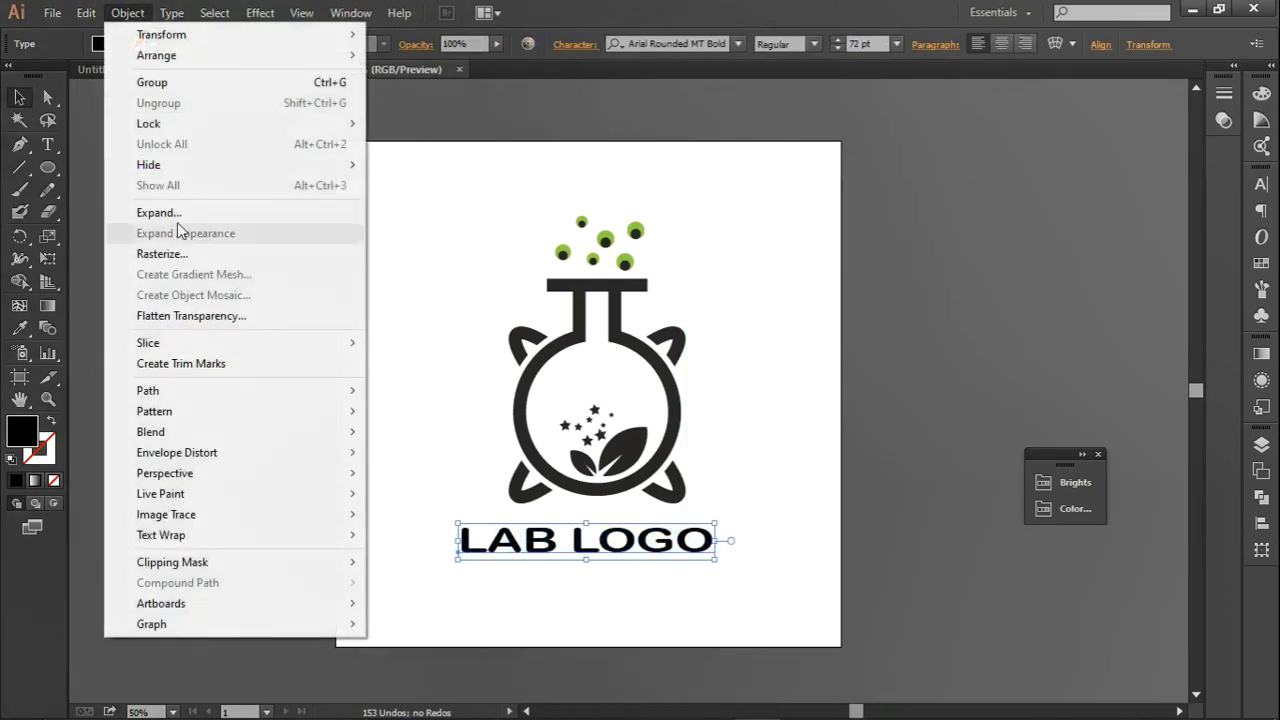
click(172, 212)
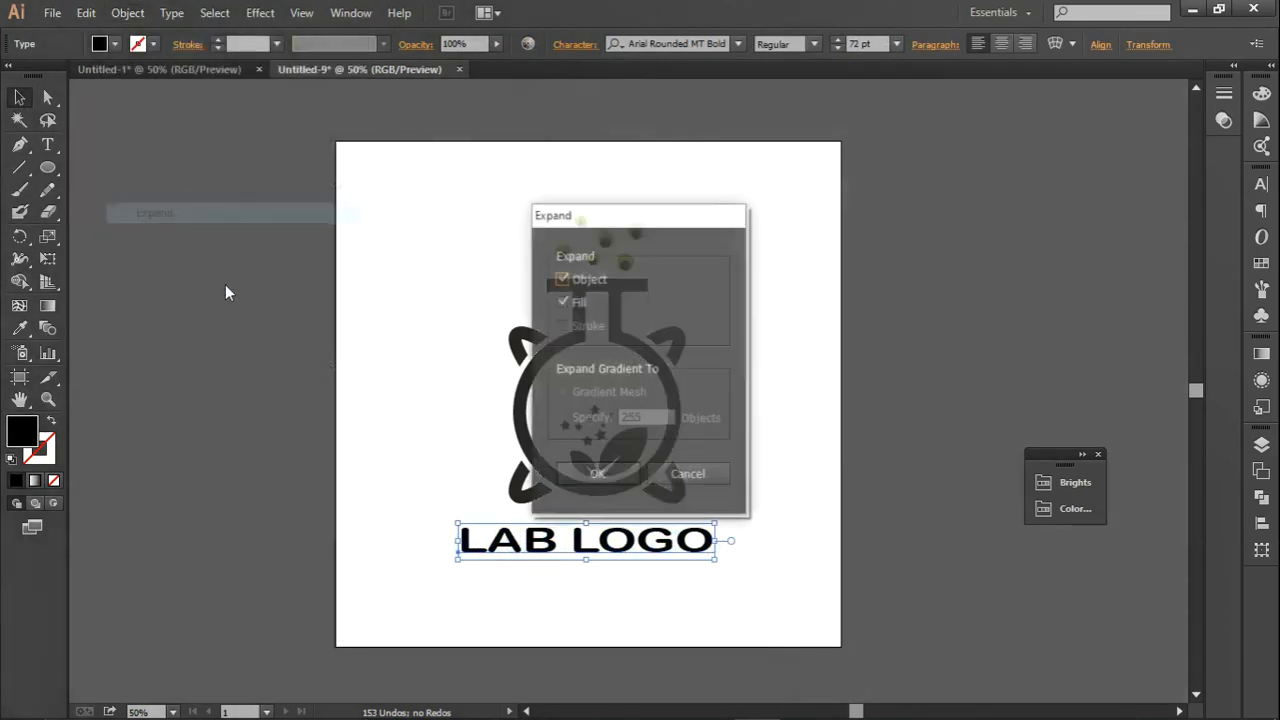
click(606, 472)
- Nudge the outlined lettering up and select it together with the flask
click(713, 480)
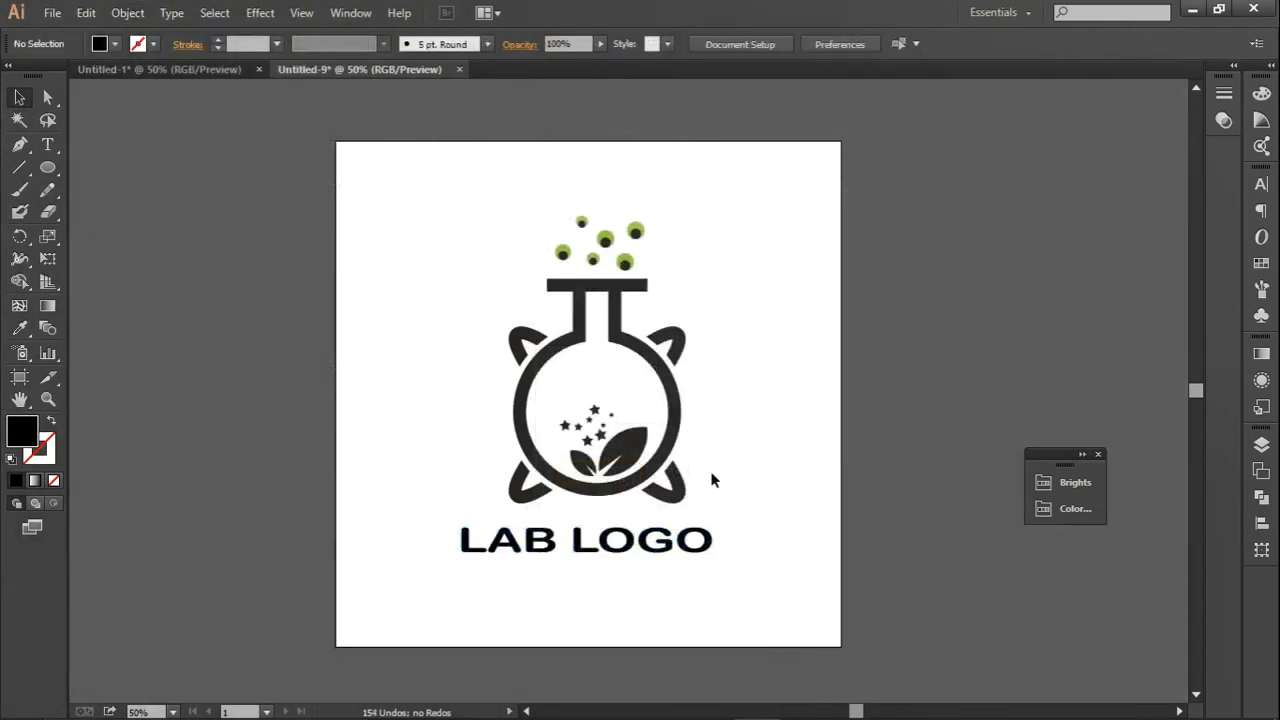
click(652, 549)
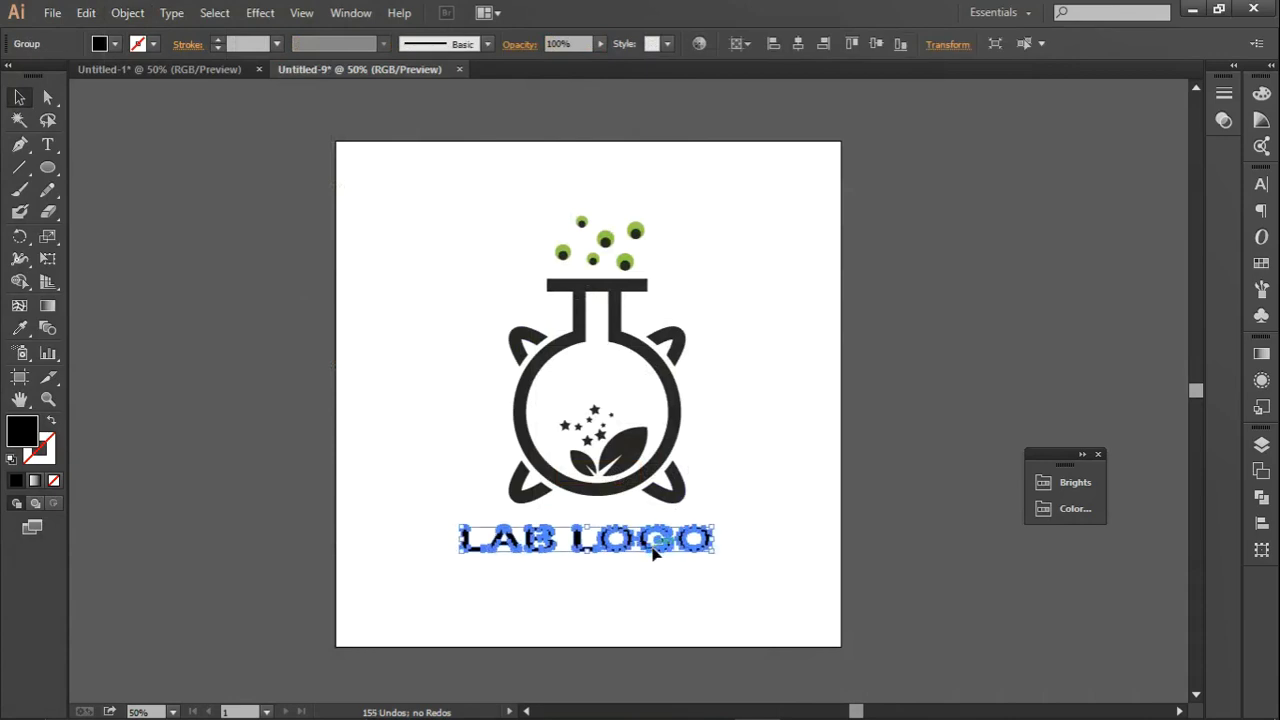
drag(652, 549, 653, 545)
click(745, 578)
drag(746, 578, 452, 290)
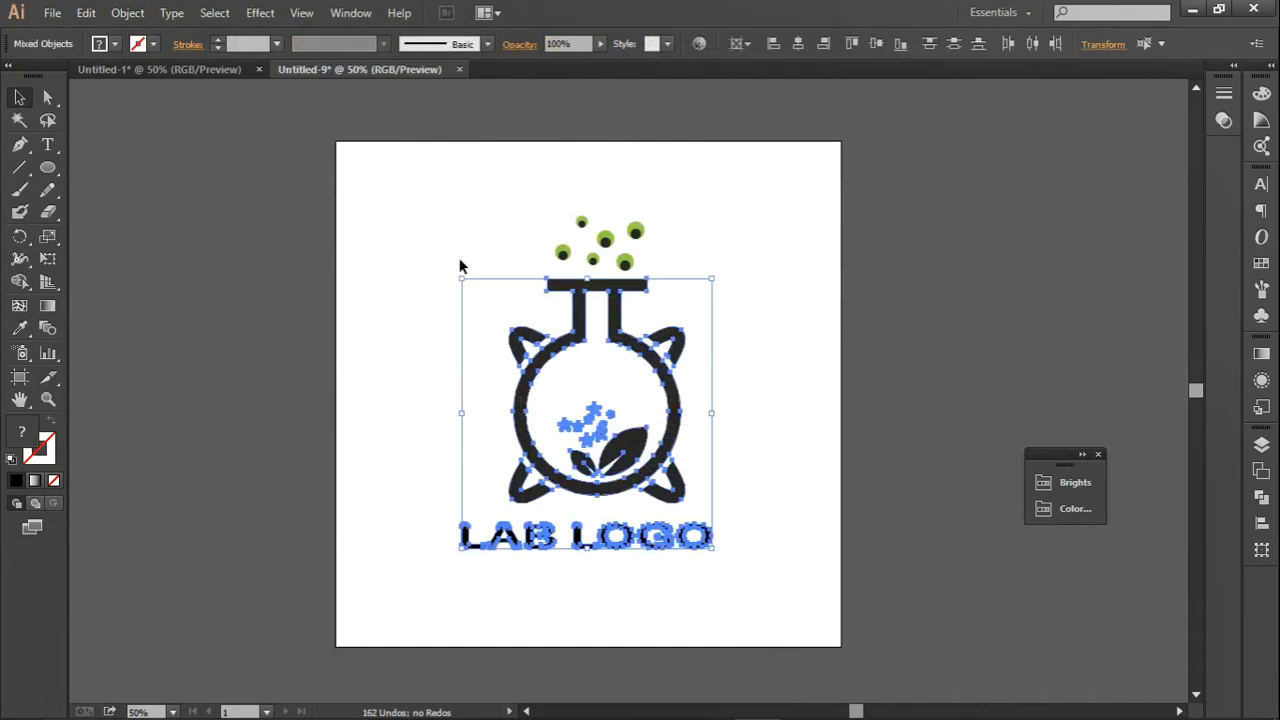
key(ctrl+shift+b)
- Group the flask and lettering and colour them light orange
key(ctrl+g)
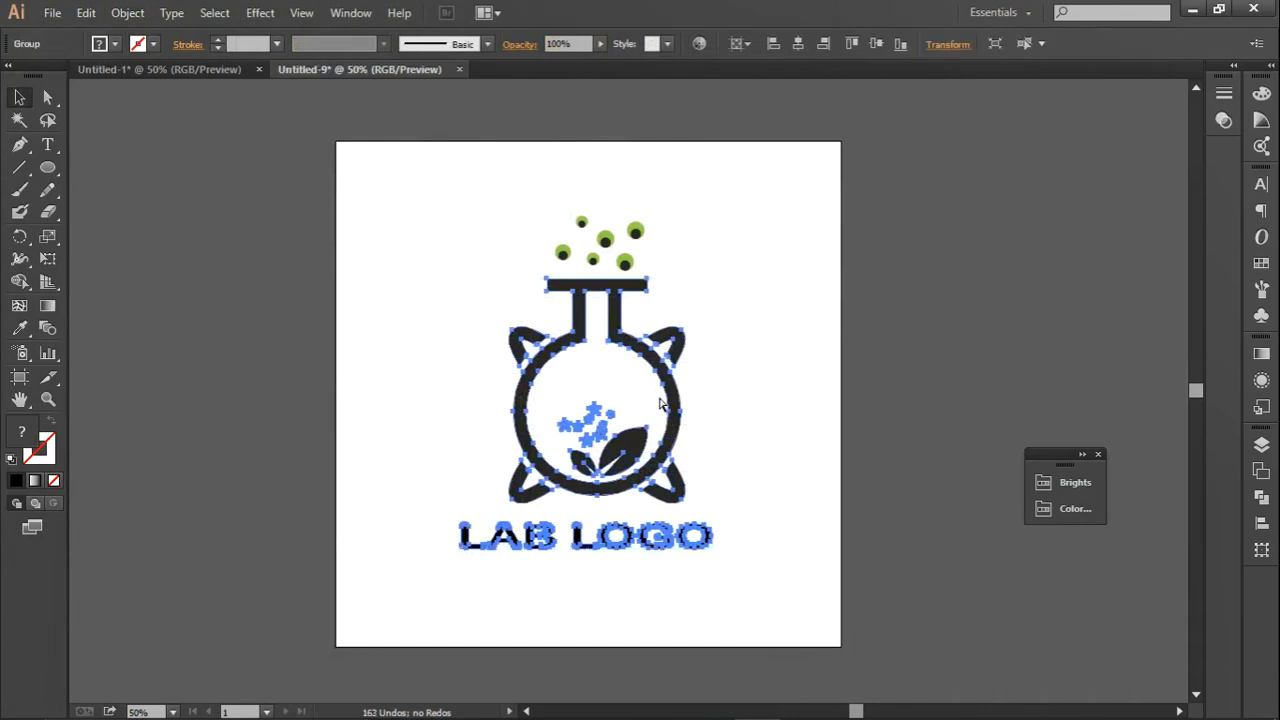
click(1261, 264)
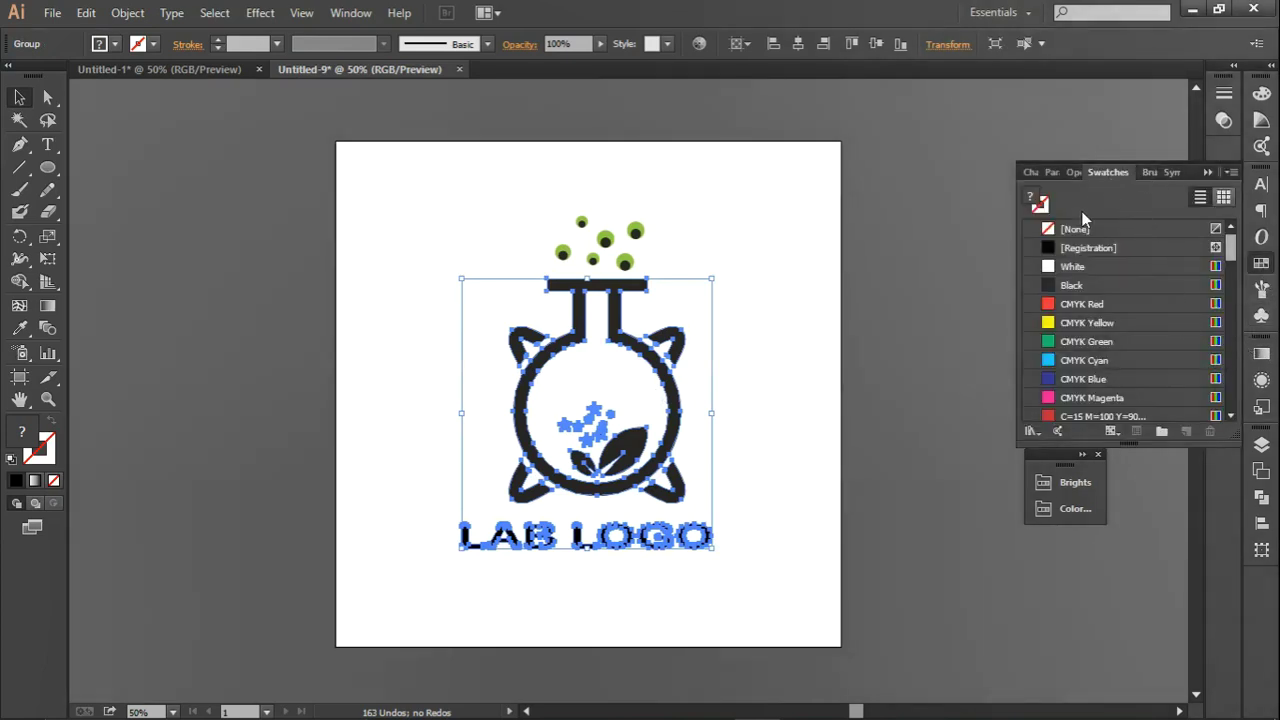
scroll(1104, 294, down, 1)
scroll(1099, 305, down, 1)
scroll(1099, 306, down, 1)
scroll(1096, 300, down, 1)
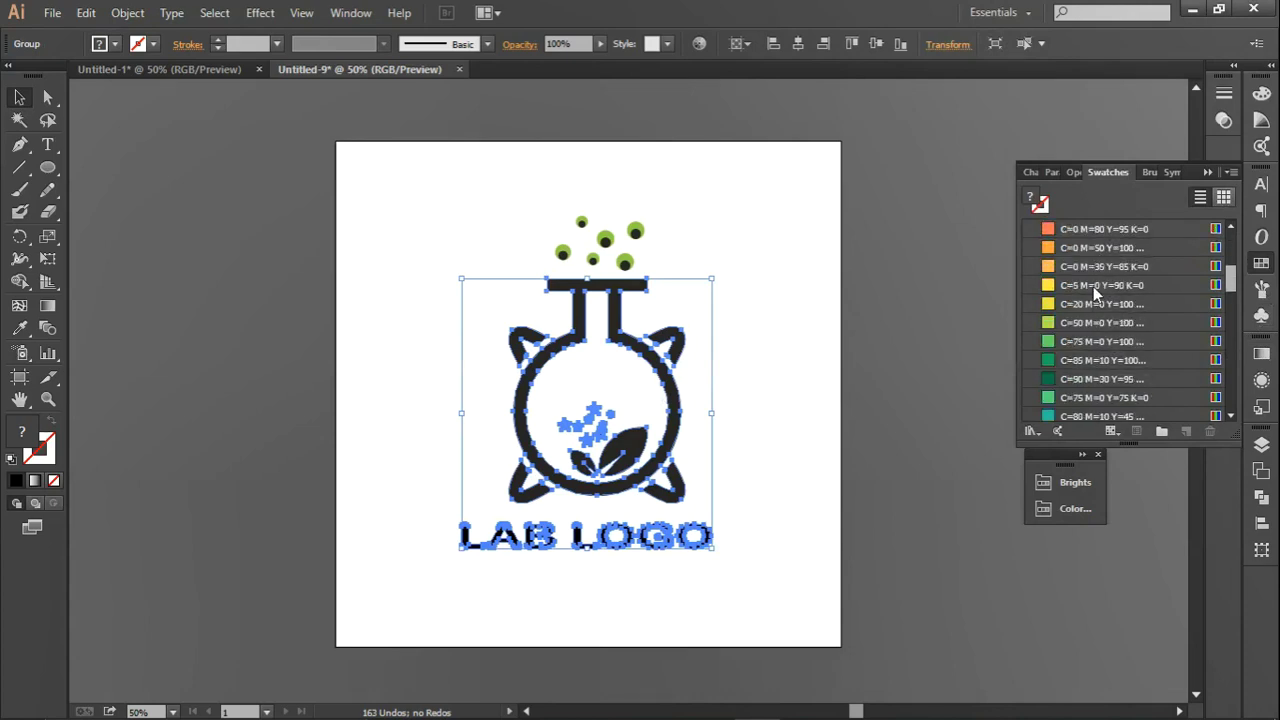
click(1090, 230)
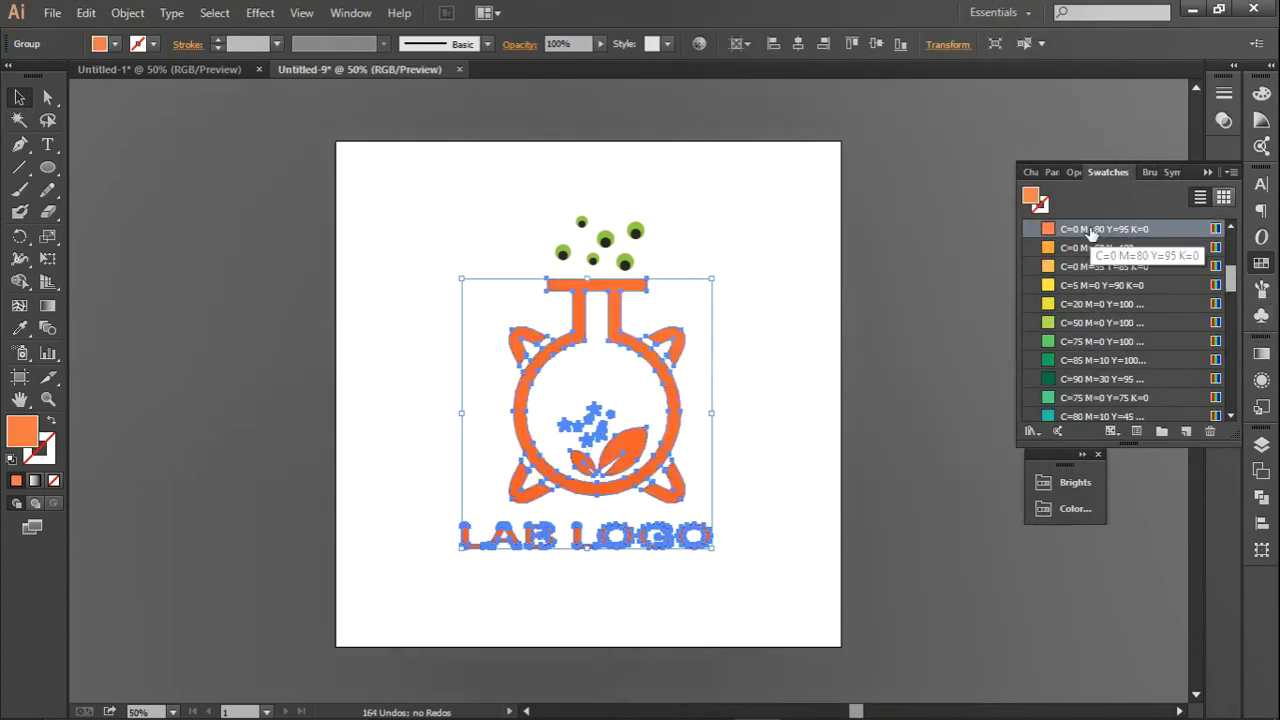
click(1087, 248)
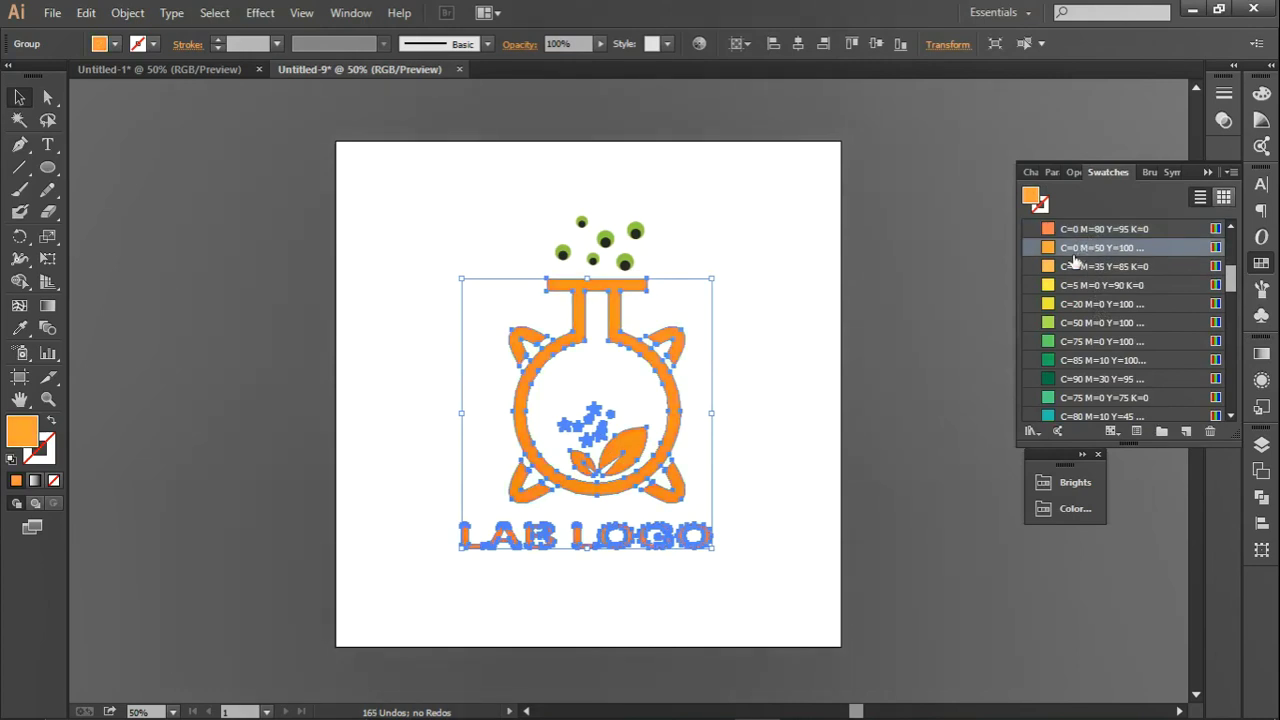
click(853, 276)
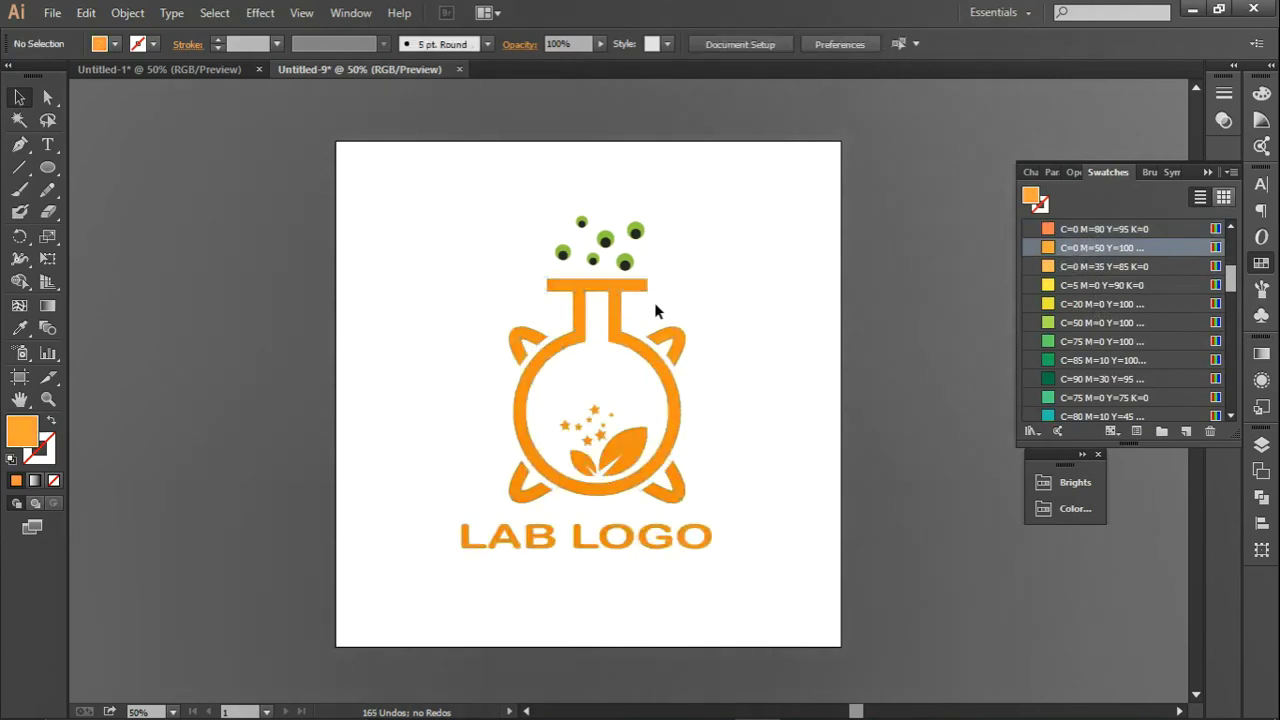
- Recolour the bubbles above the flask orange
drag(524, 207, 703, 281)
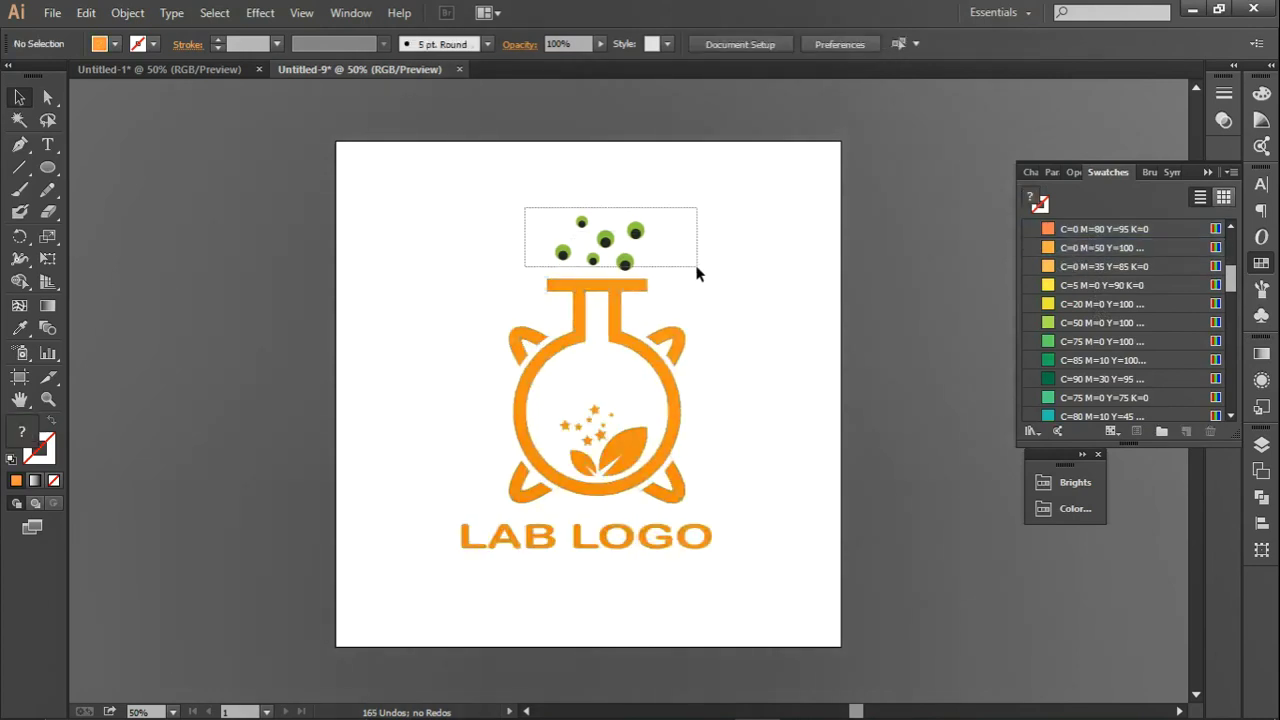
drag(614, 253, 607, 246)
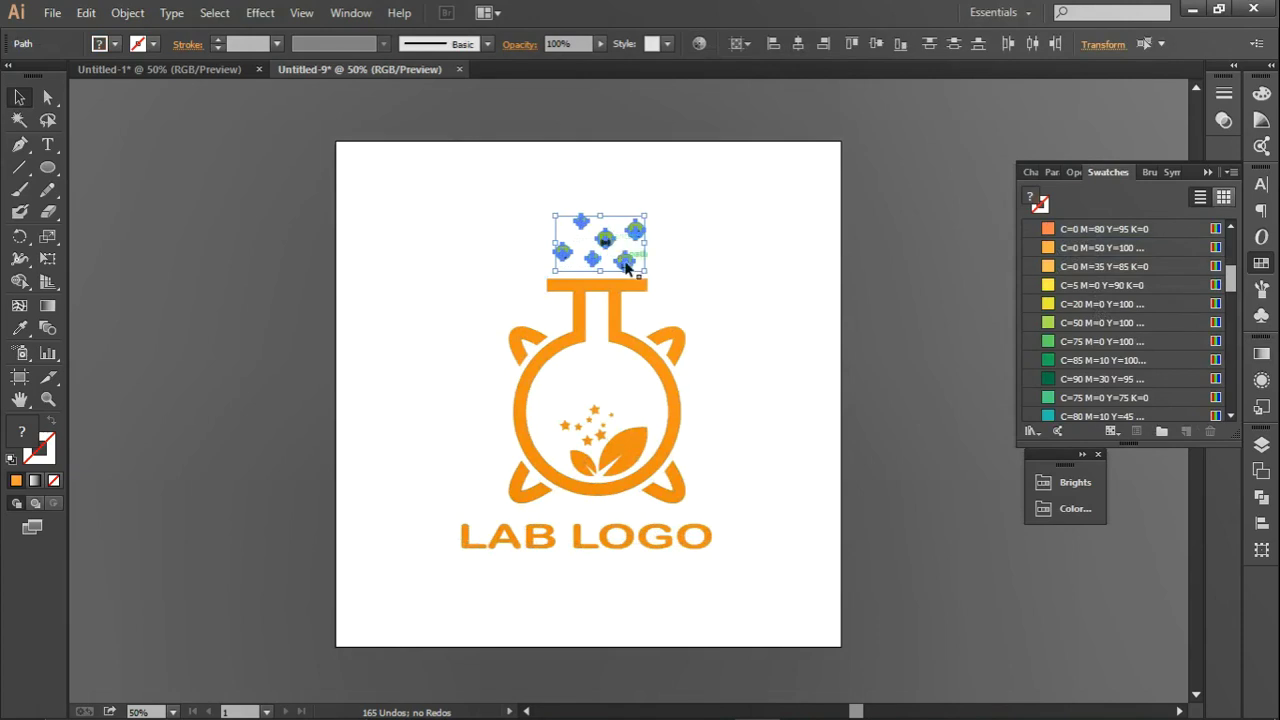
scroll(625, 267, up, 1)
scroll(625, 267, up, 2)
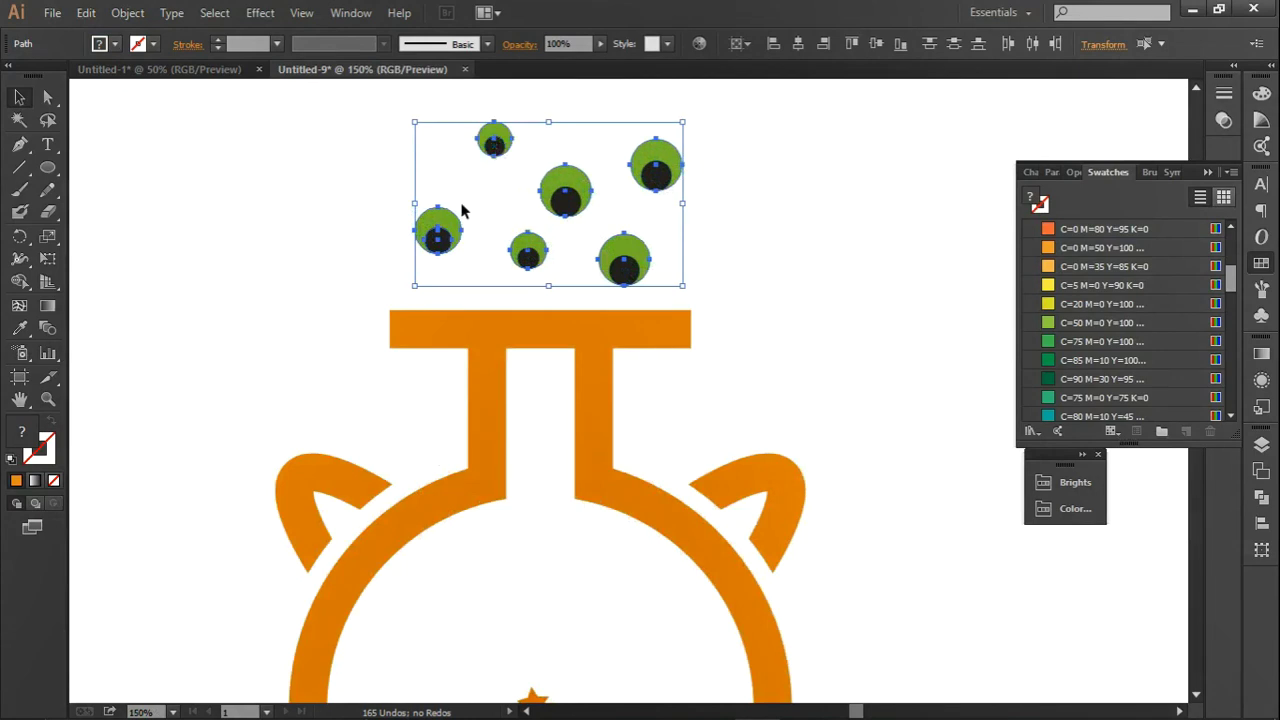
click(437, 240)
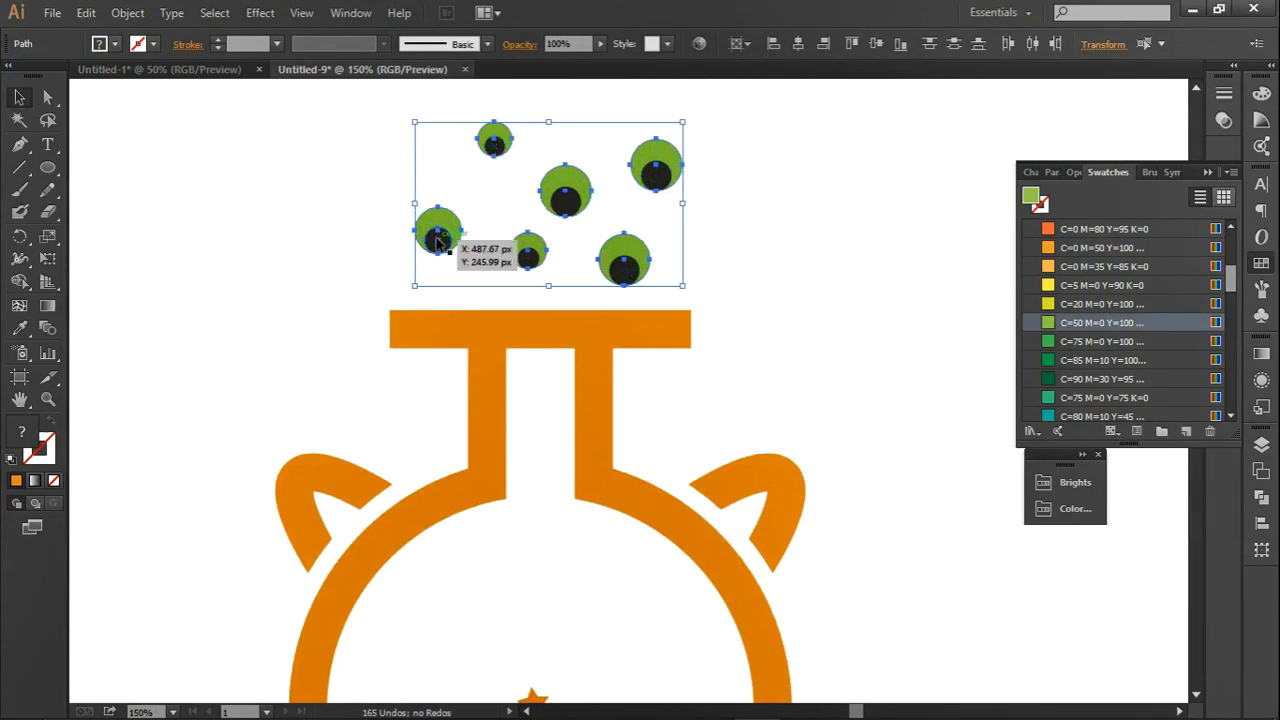
click(1085, 307)
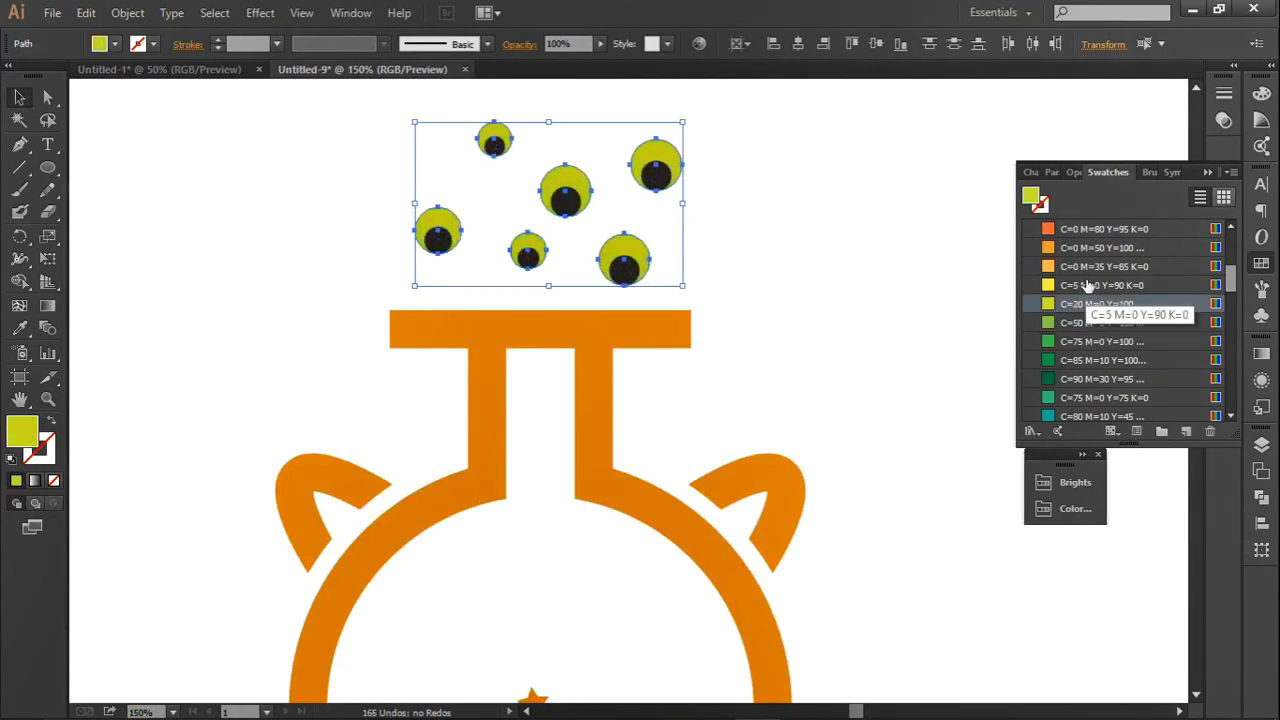
click(1080, 267)
scroll(799, 315, down, 1)
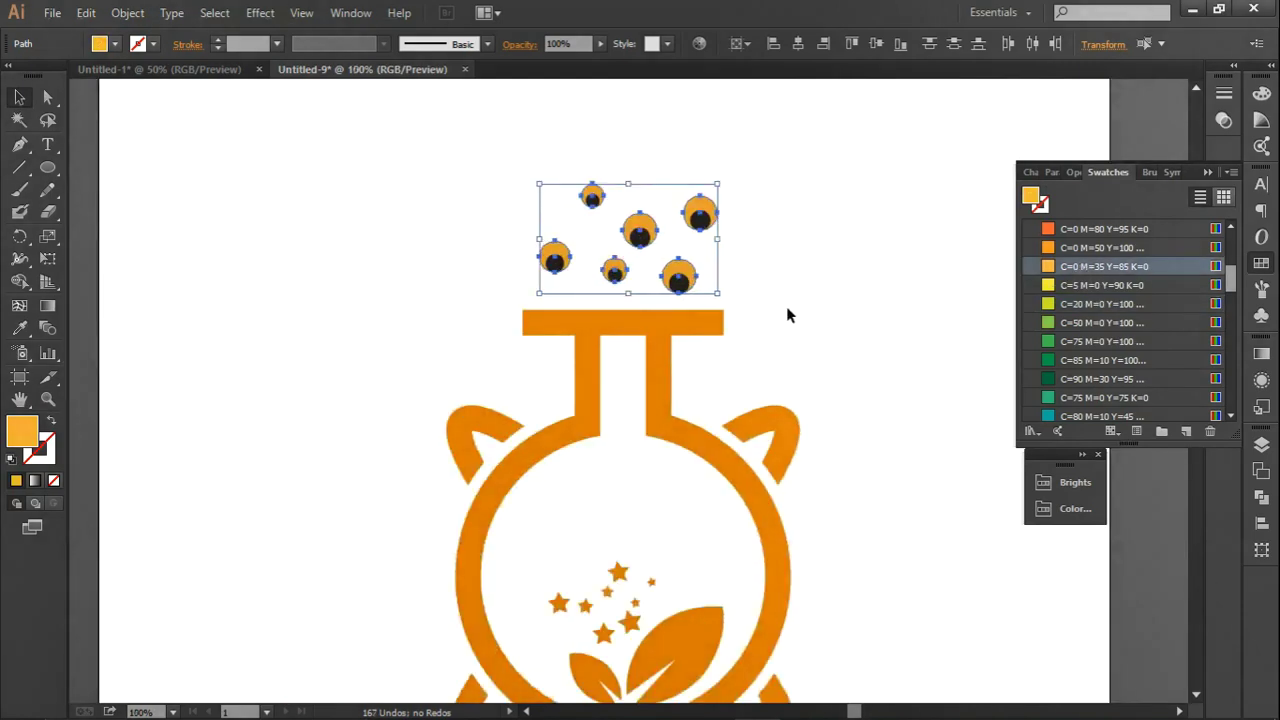
scroll(799, 315, down, 1)
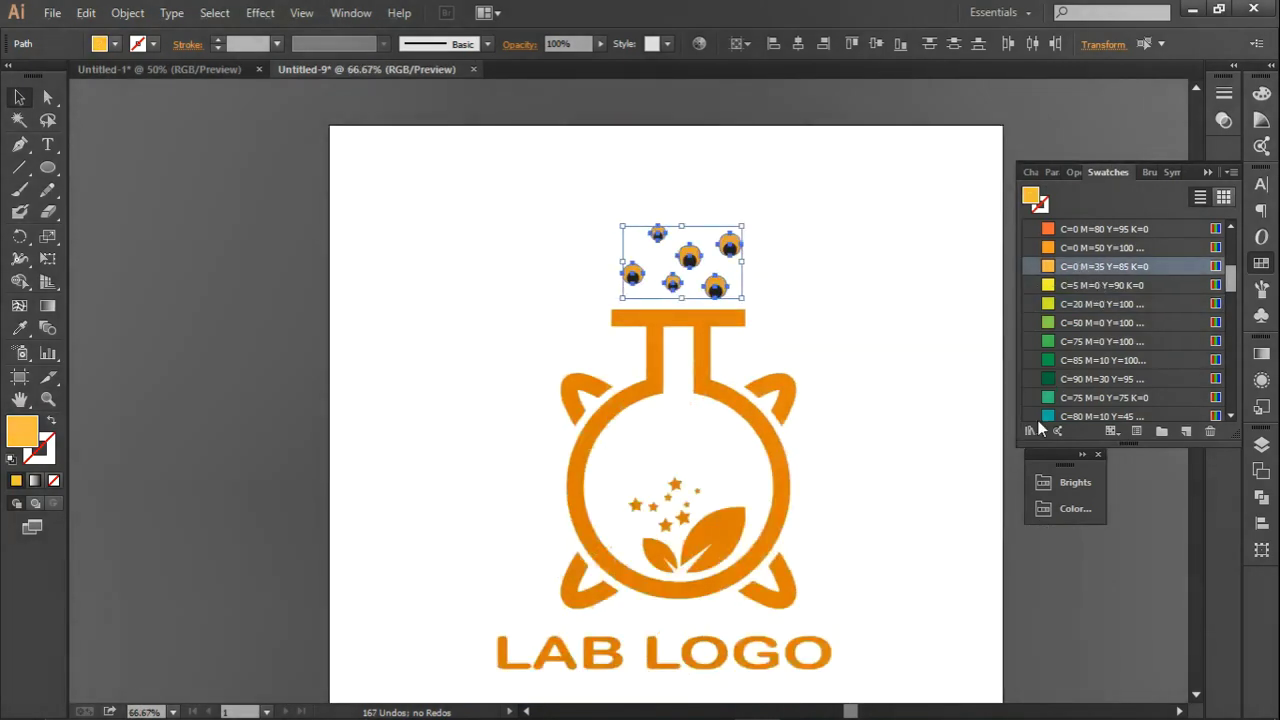
- Load the Brights gradient swatch library, deselect, and zoom out to the artboard
click(1036, 429)
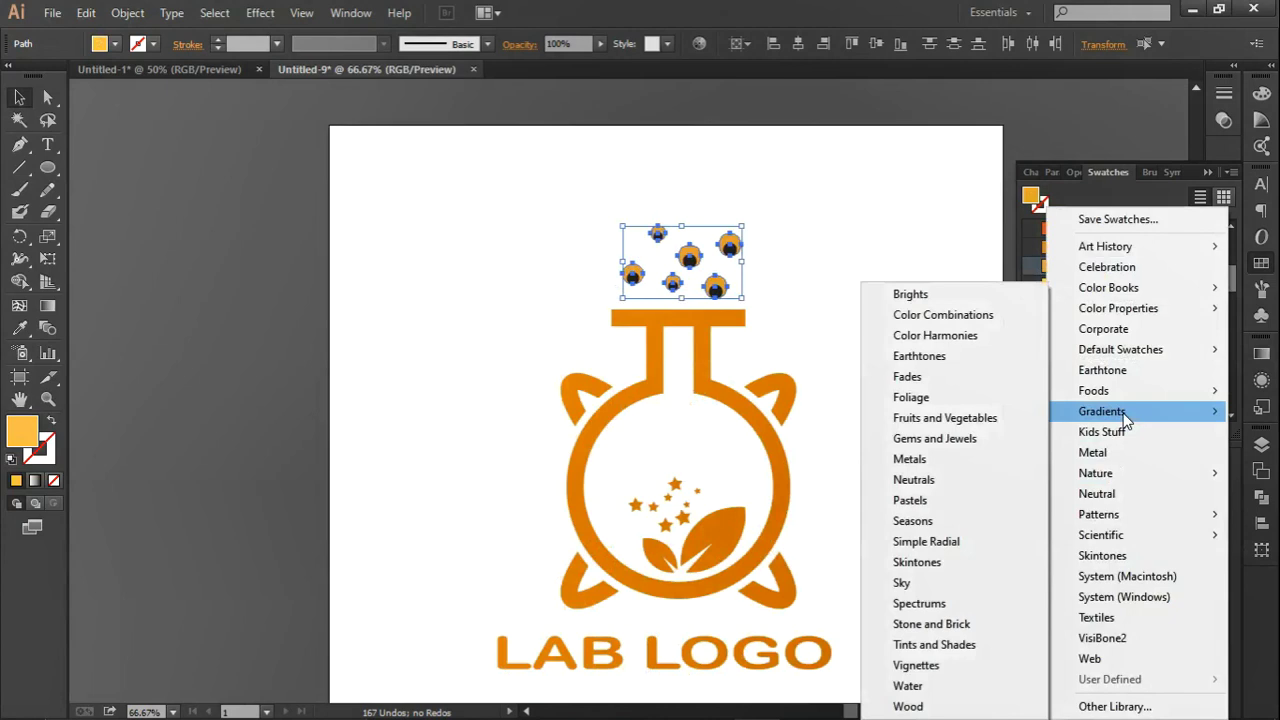
click(943, 294)
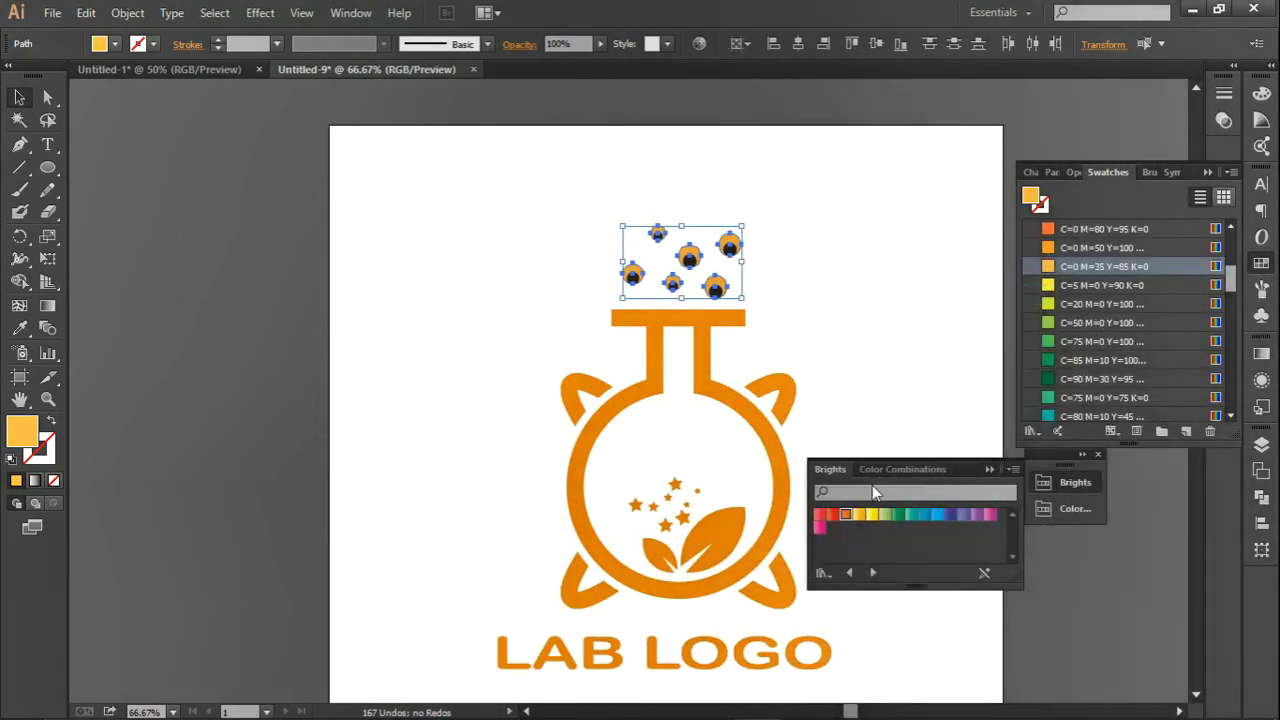
click(1135, 133)
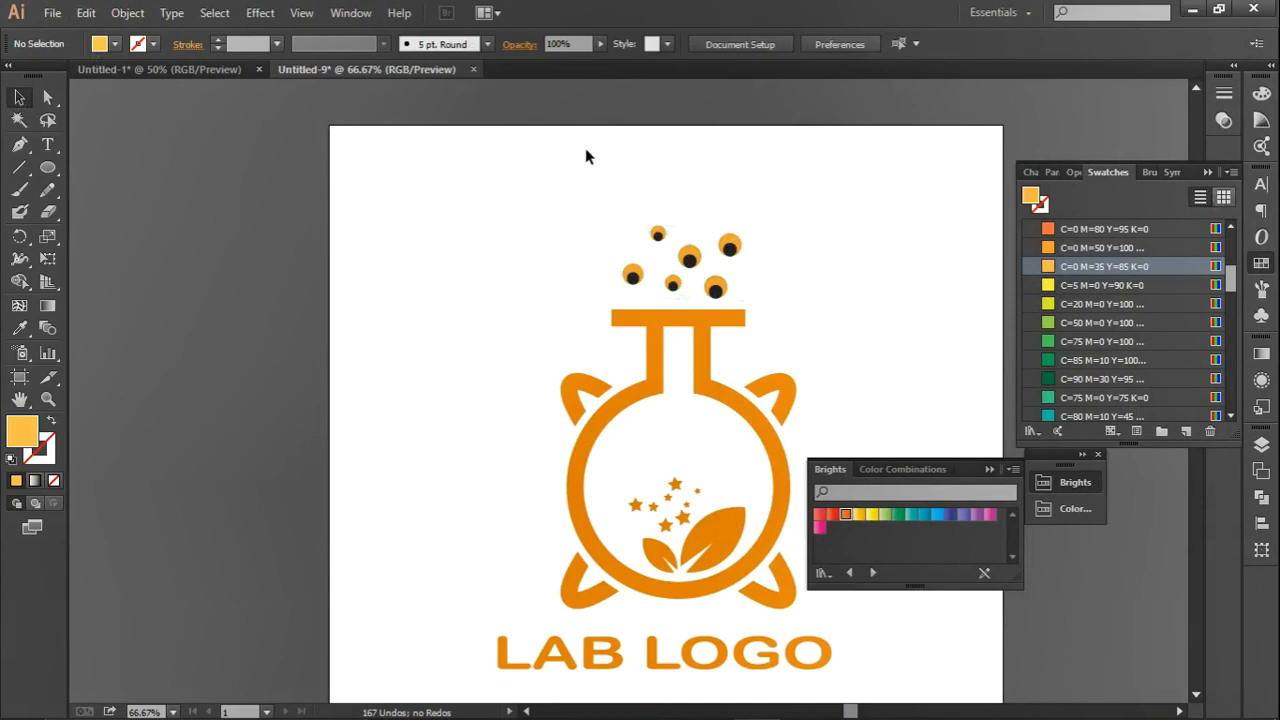
scroll(587, 156, down, 1)
click(994, 465)
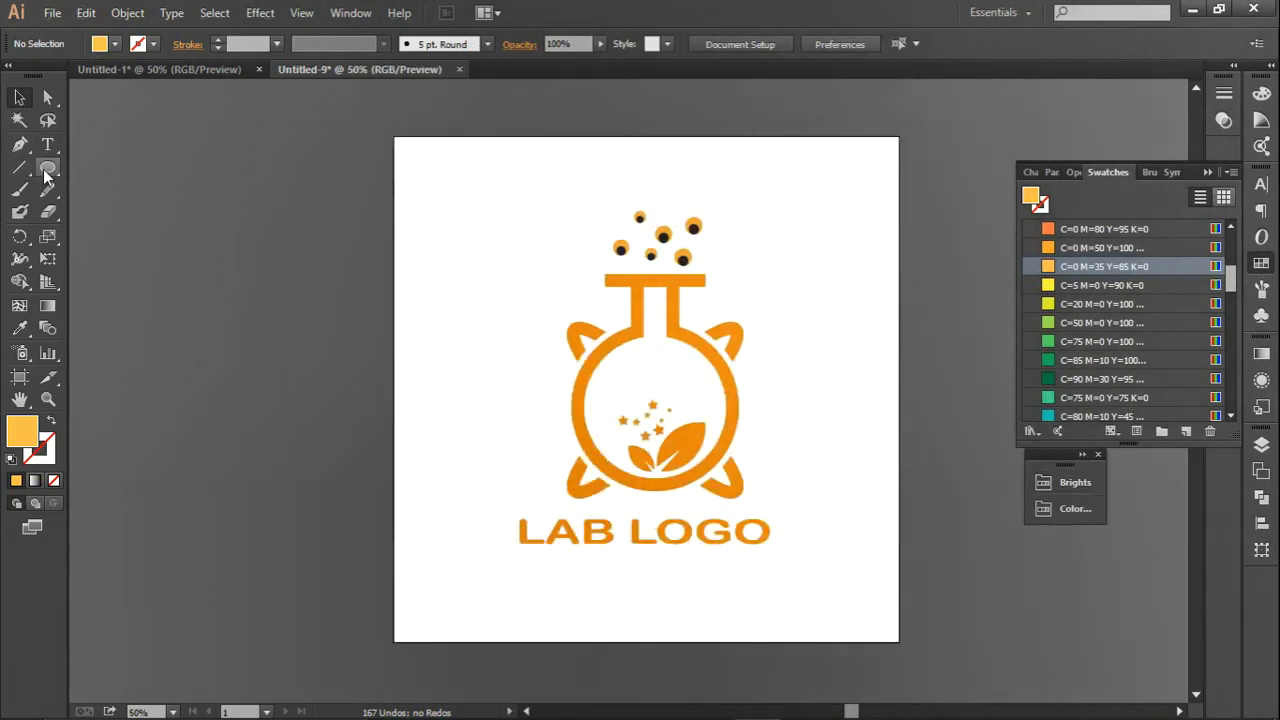
- Draw a rectangle covering the artboard and fill it with 100% black
drag(45, 175, 112, 163)
drag(393, 135, 897, 638)
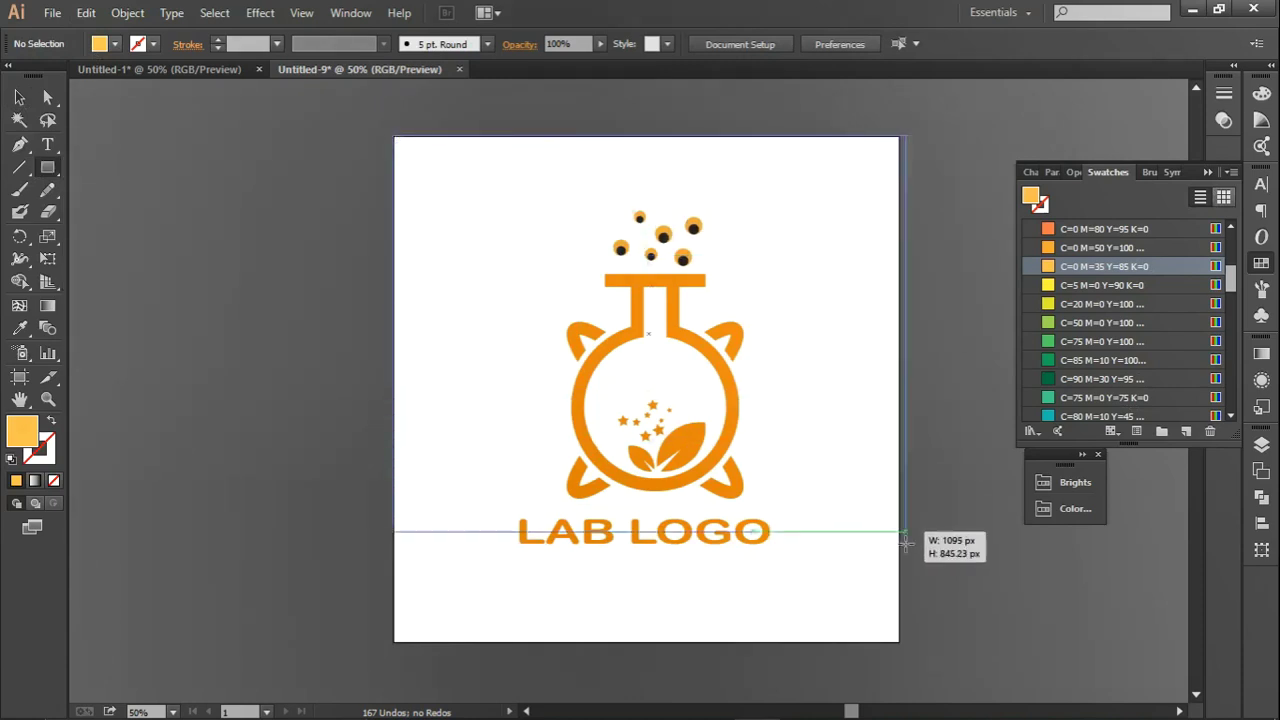
drag(897, 638, 898, 645)
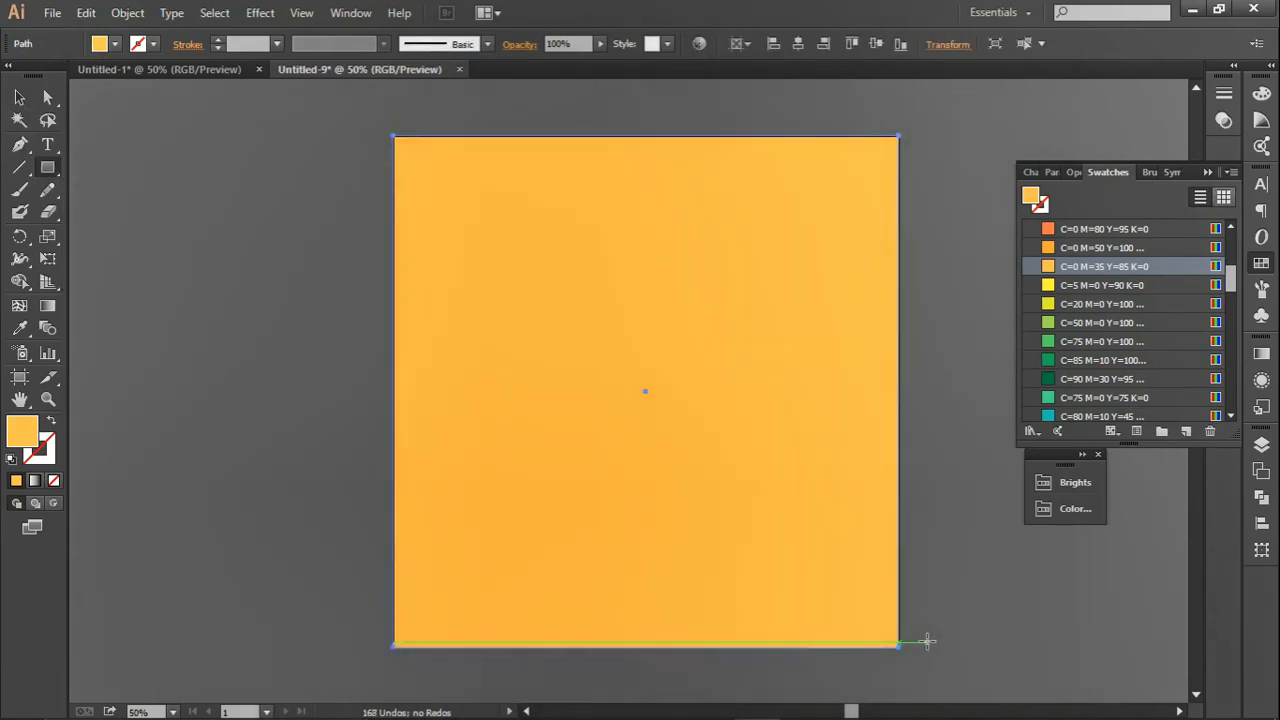
click(19, 97)
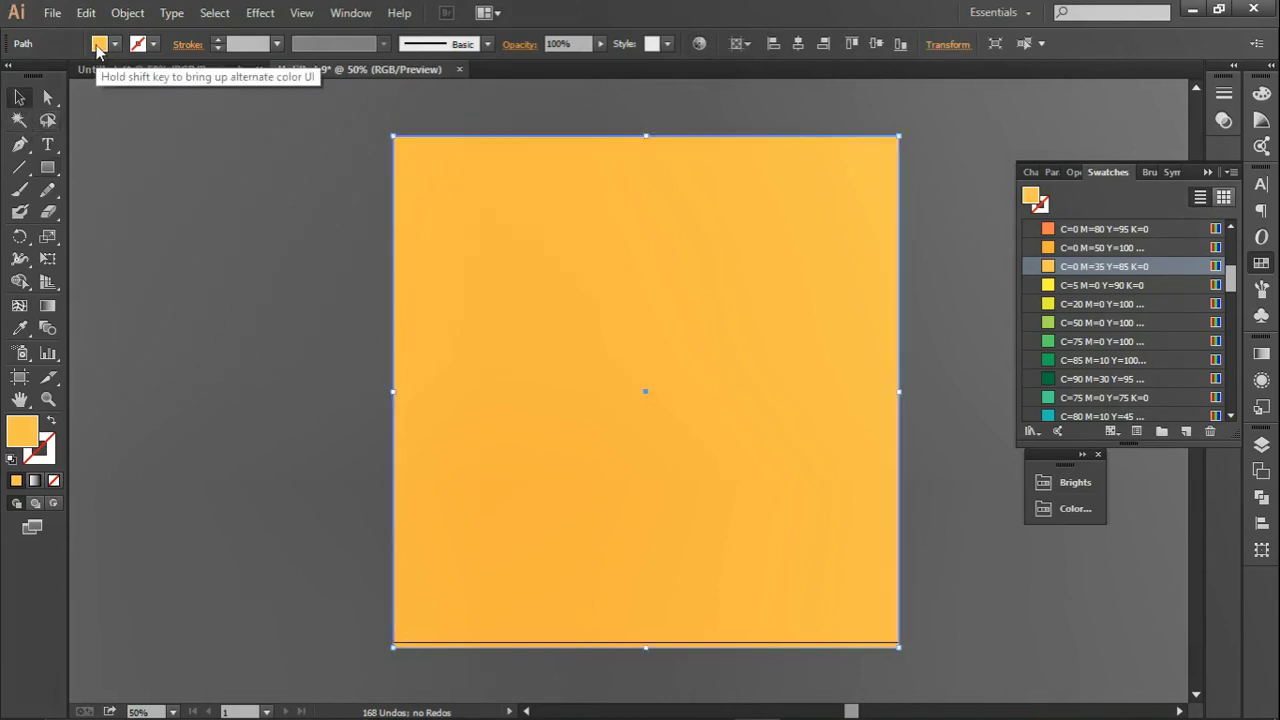
click(100, 44)
click(50, 74)
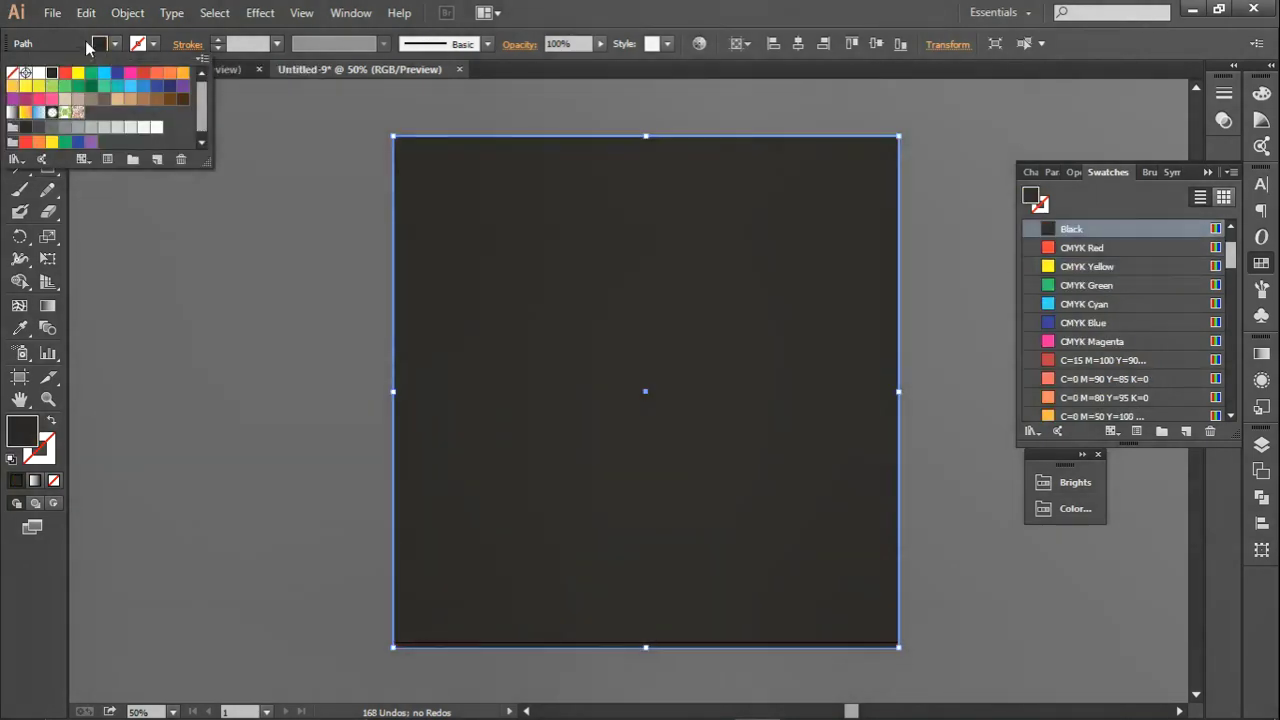
click(99, 45)
click(27, 130)
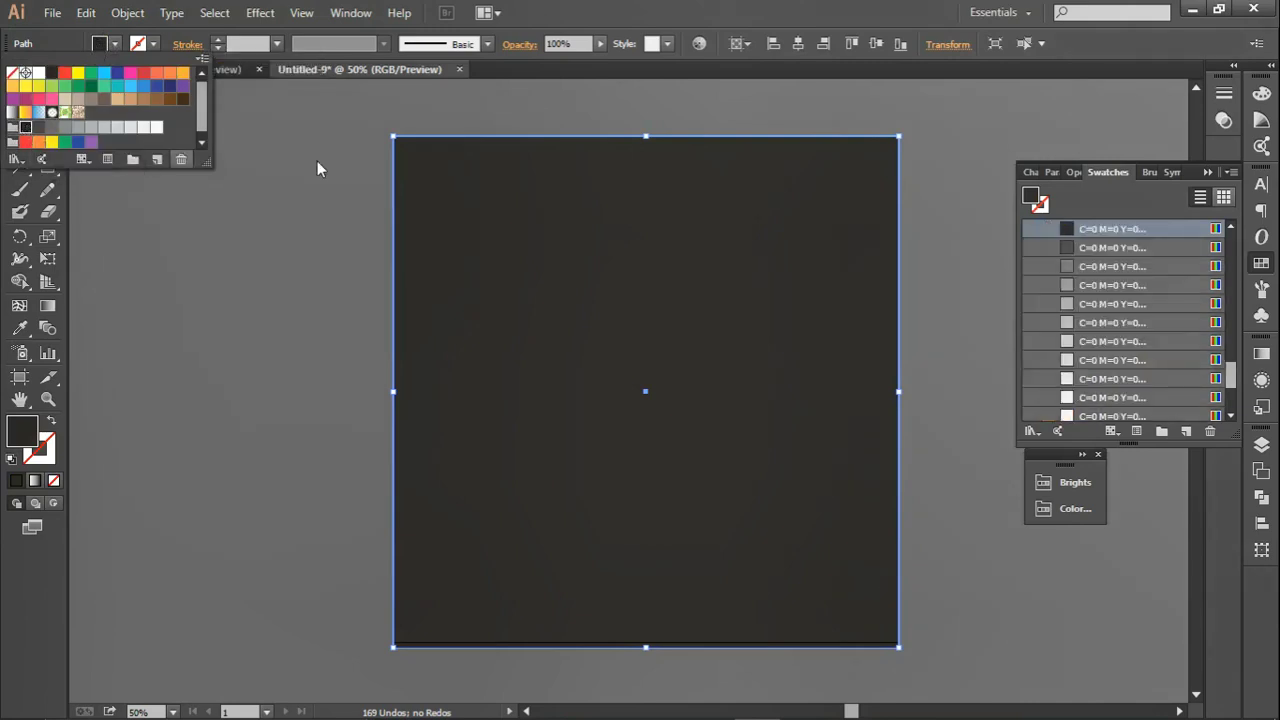
click(490, 157)
- Send the black rectangle behind the logo and lock it in place
right_click(674, 327)
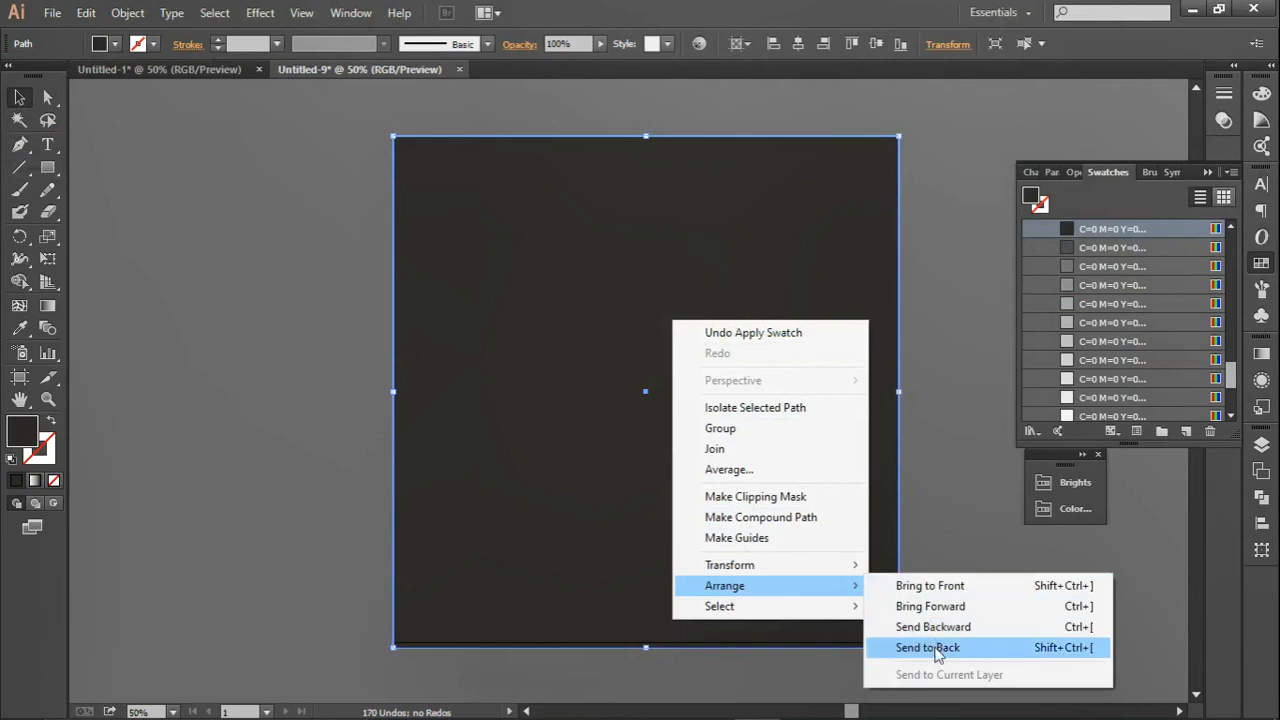
click(935, 648)
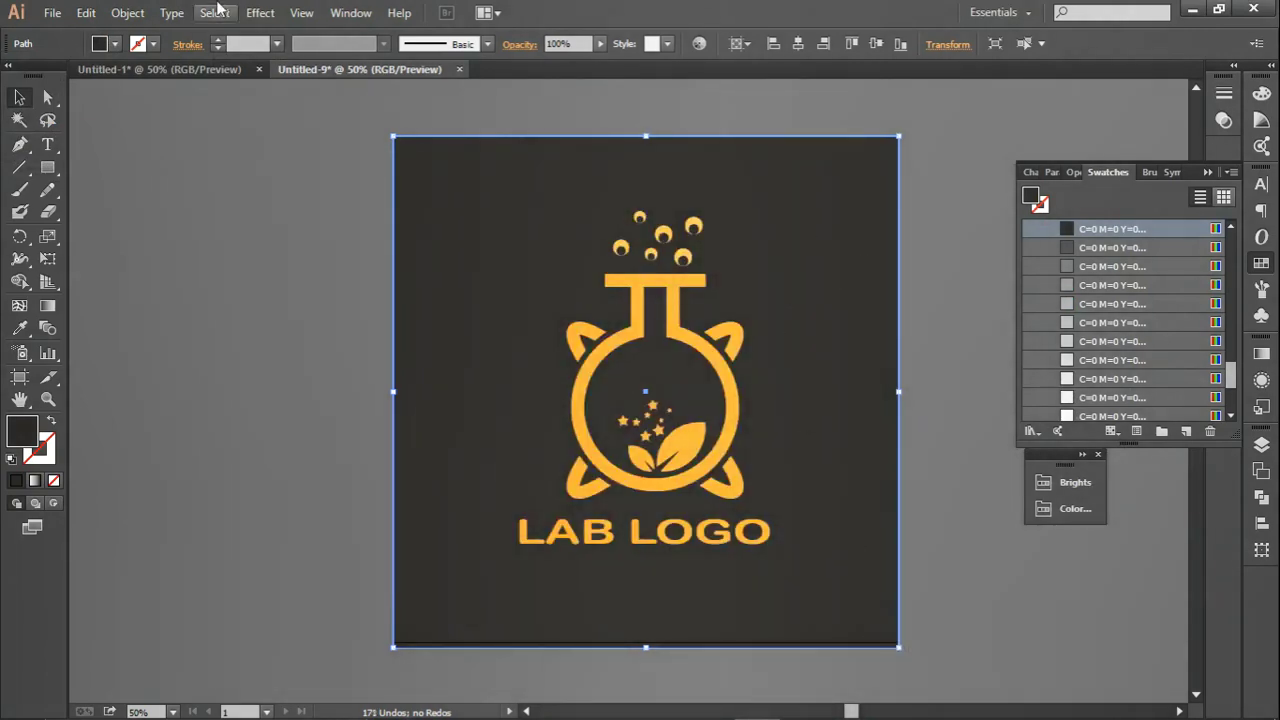
click(118, 14)
click(118, 14)
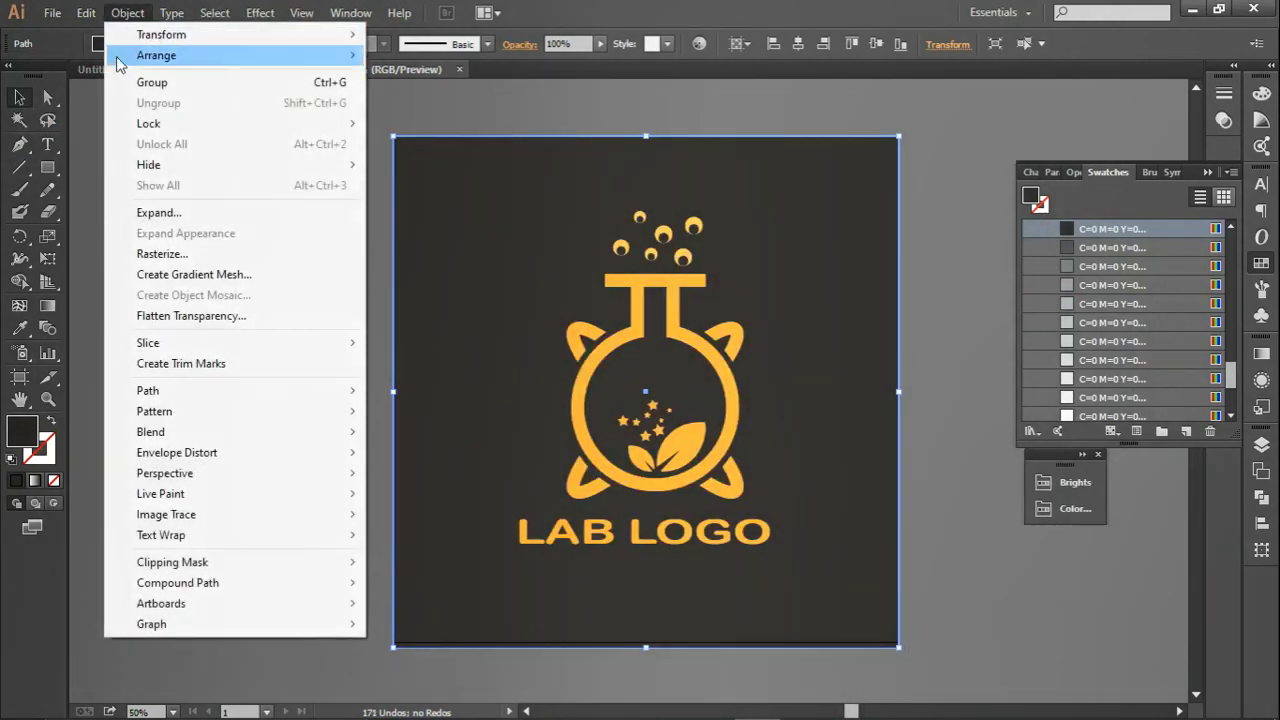
click(417, 124)
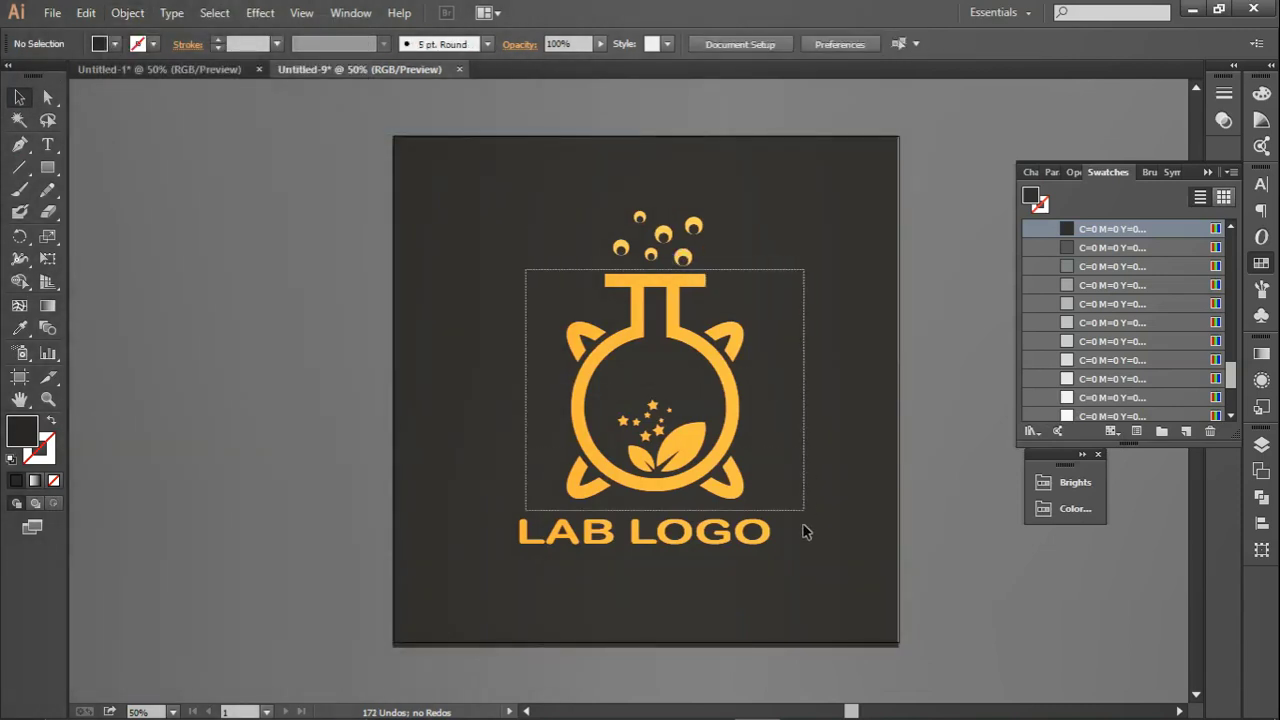
drag(525, 269, 810, 604)
- Fill the logo group with the Brights library's Orange, Yellow gradient
click(1093, 250)
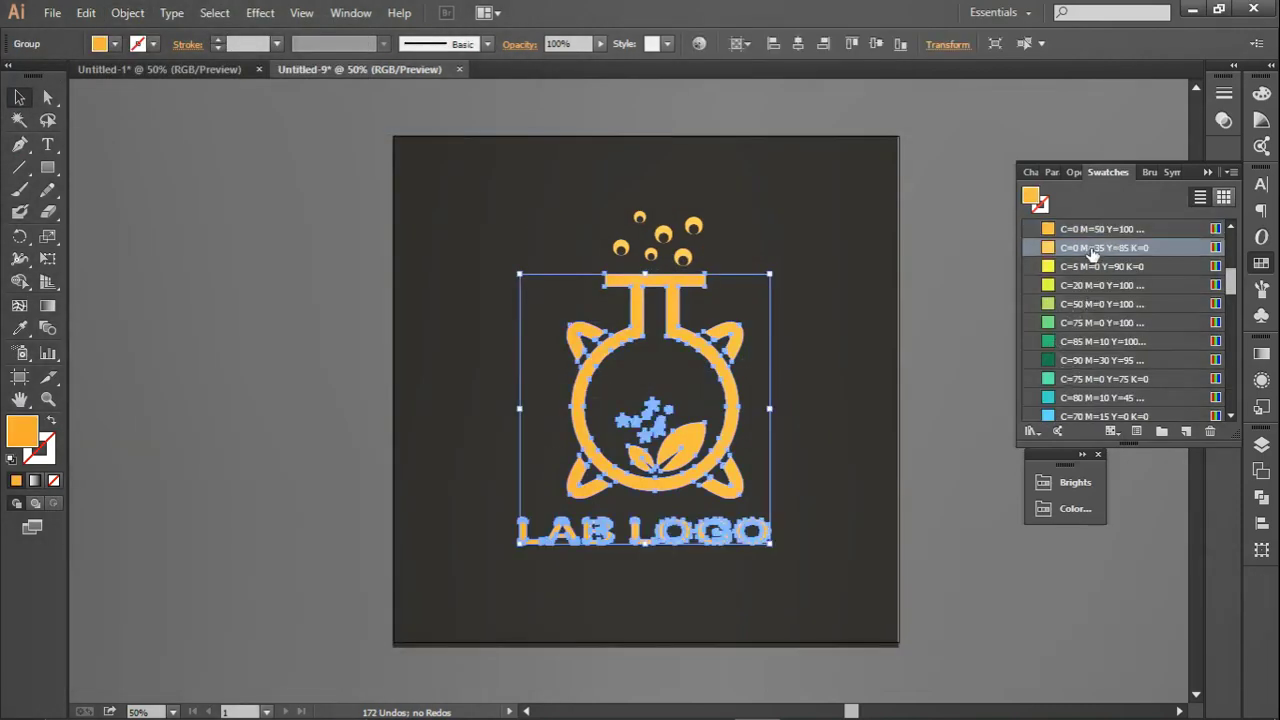
click(854, 363)
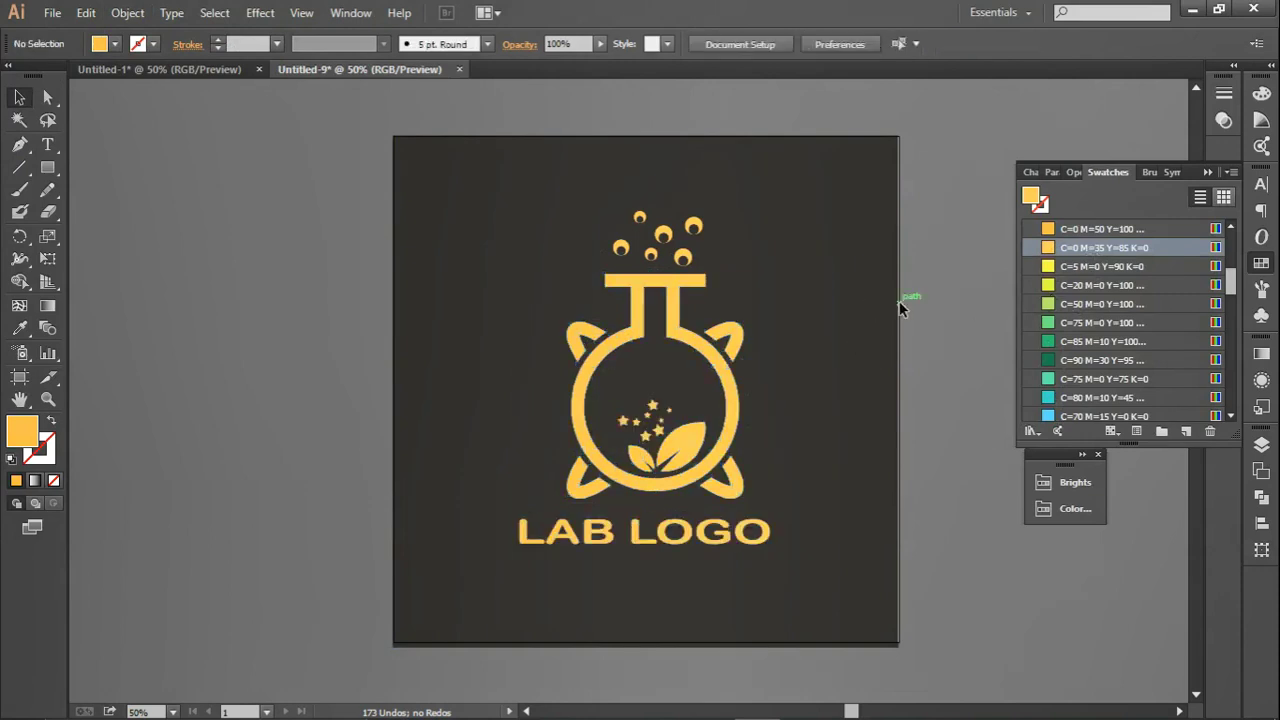
drag(480, 313, 818, 588)
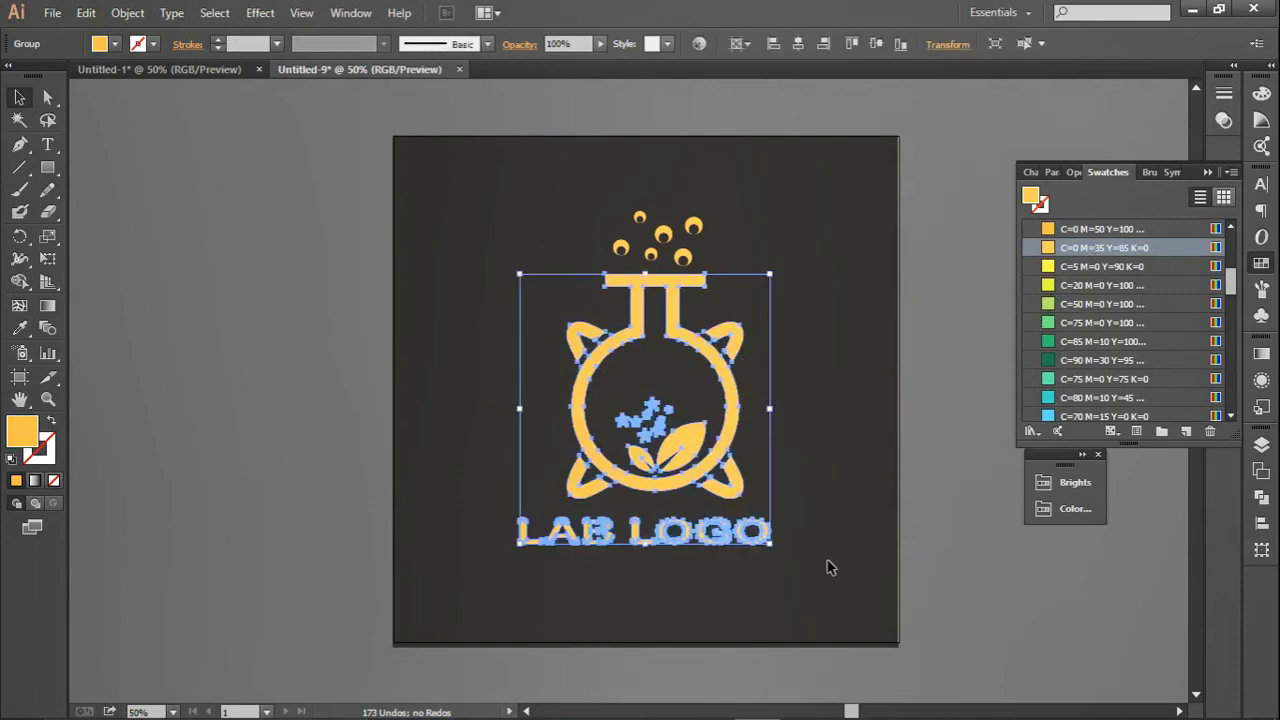
click(1036, 435)
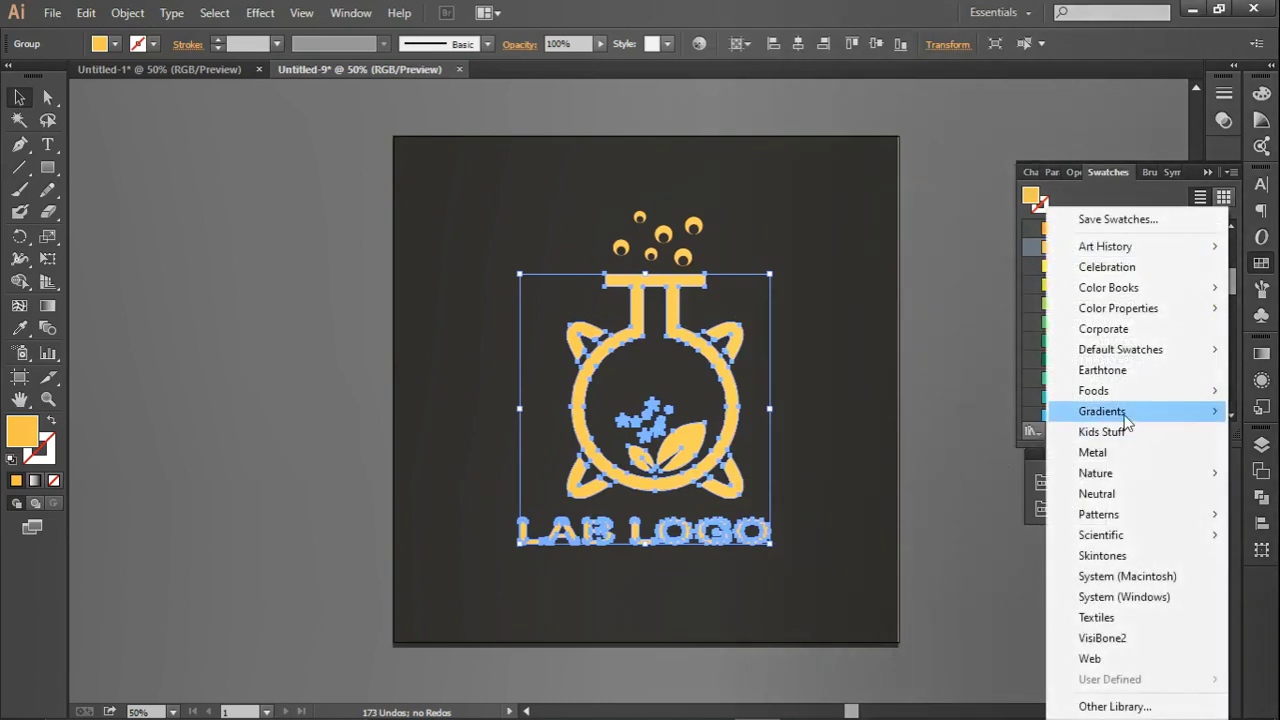
mouse_move(1102, 411)
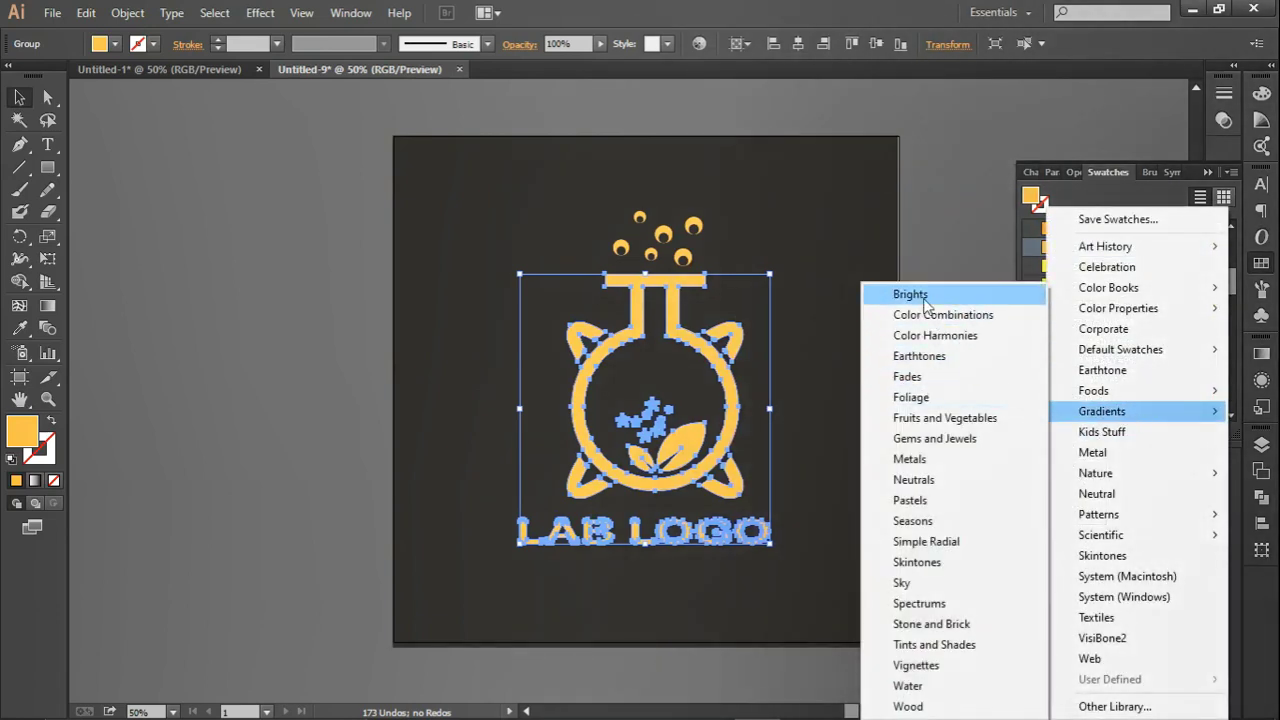
click(923, 294)
click(866, 516)
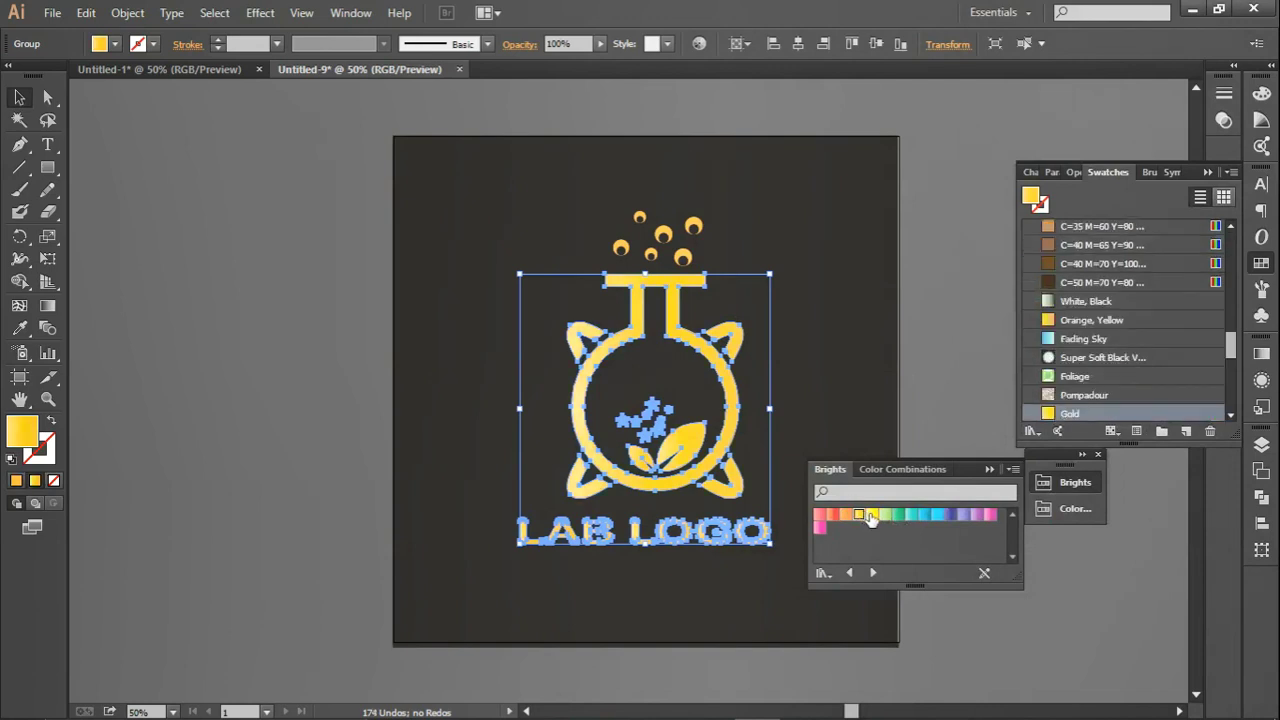
click(1084, 321)
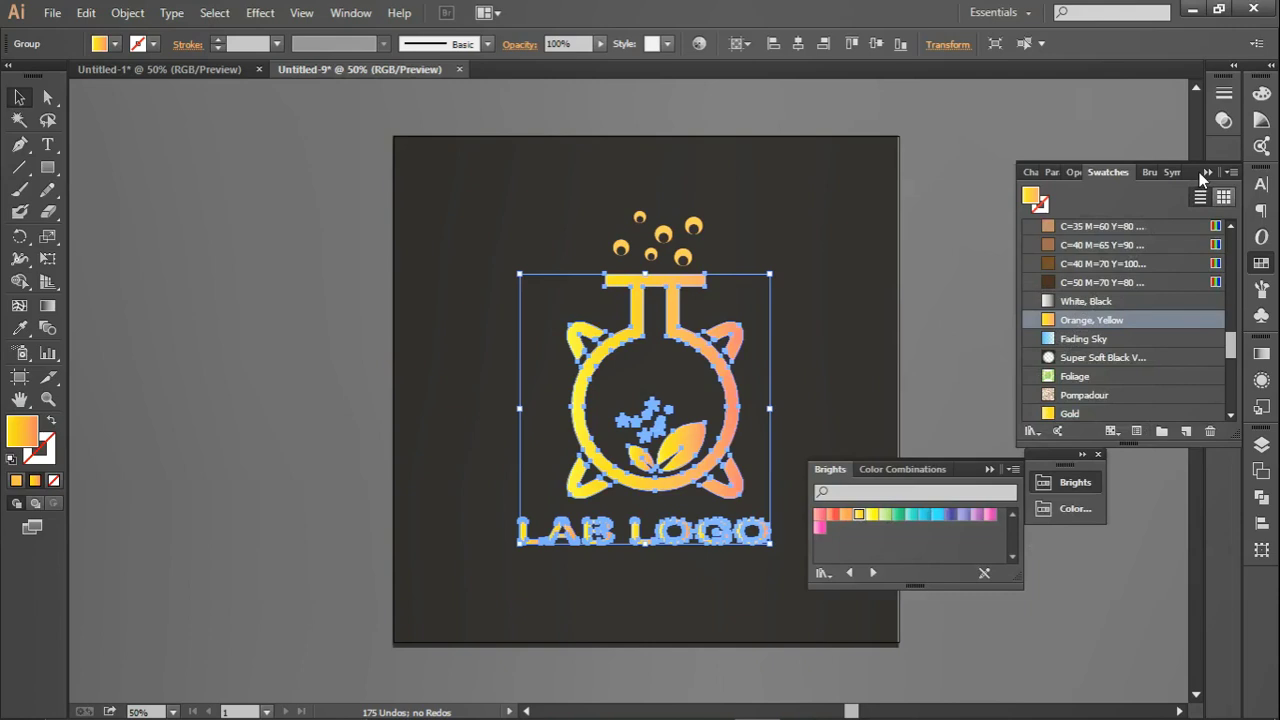
click(770, 224)
drag(586, 200, 784, 264)
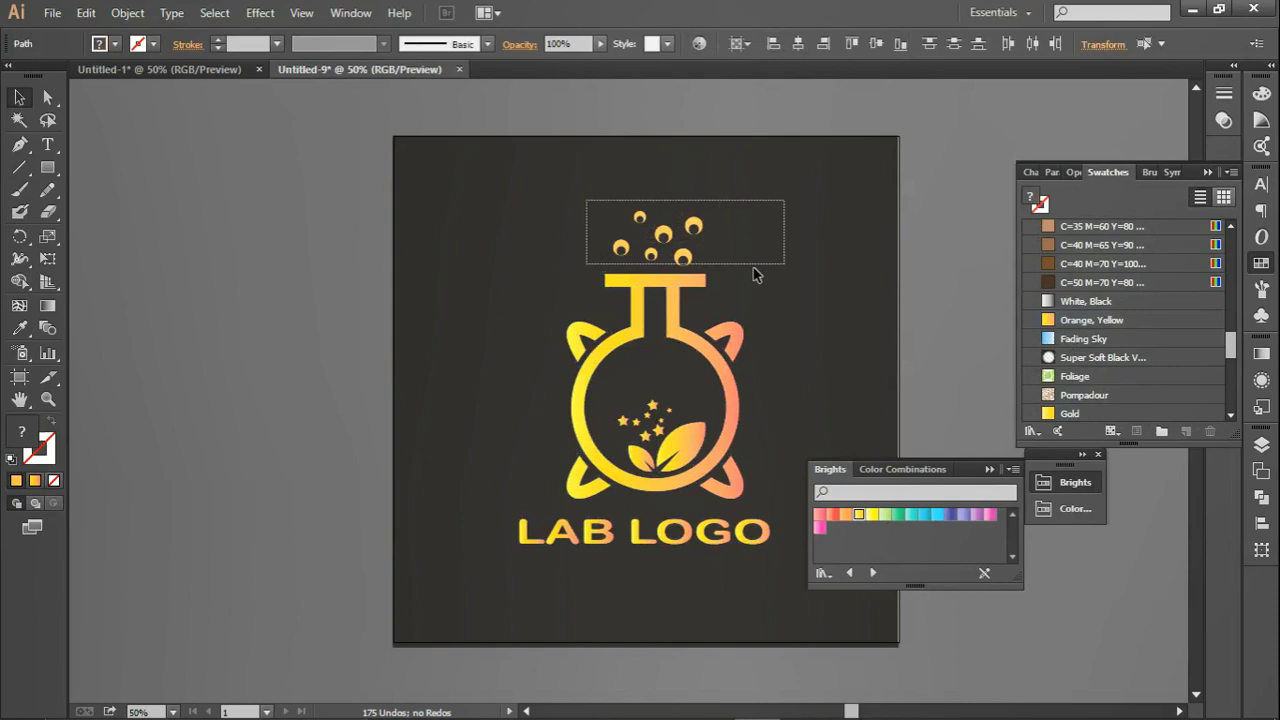
- Zoom in on the bubbles and check the top, middle, left and centre bubbles
scroll(714, 223, up, 2)
scroll(708, 222, up, 1)
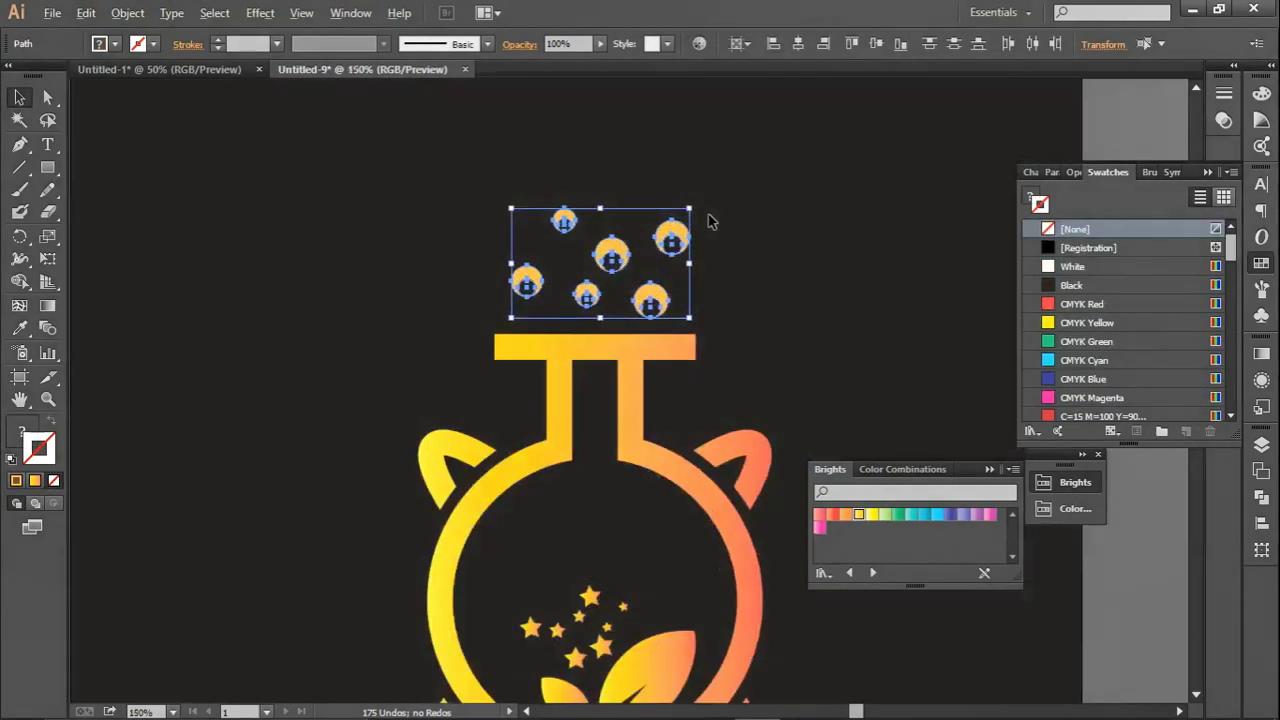
scroll(708, 221, up, 1)
click(703, 249)
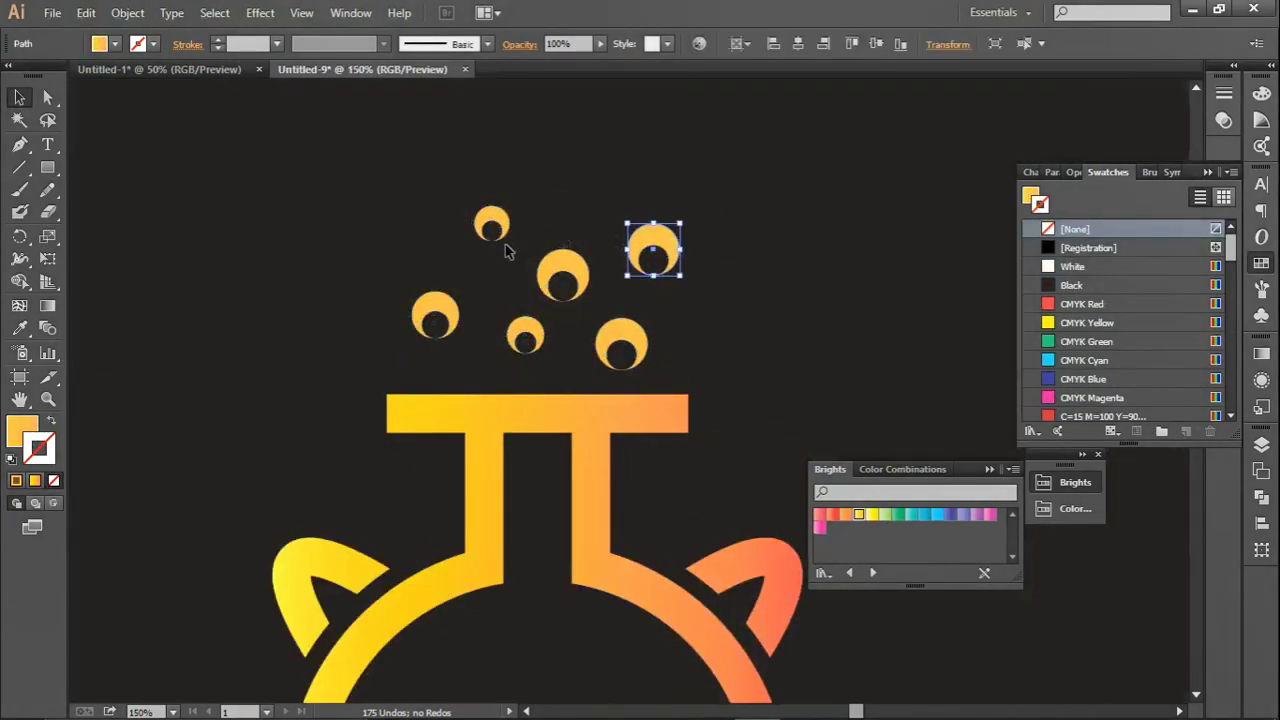
click(500, 218)
click(566, 262)
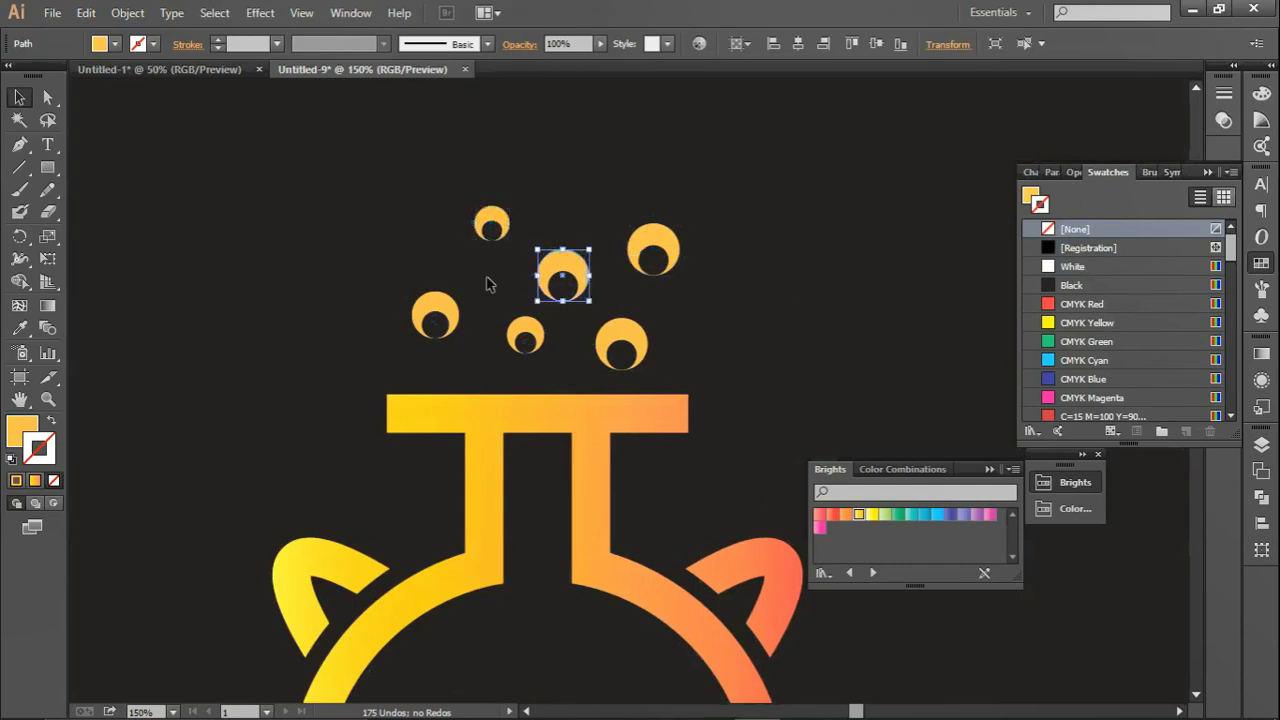
click(448, 302)
click(525, 333)
- Outline the lower-right bubble in Gold, then switch the stroke to the Orange, Yellow gradient
click(642, 330)
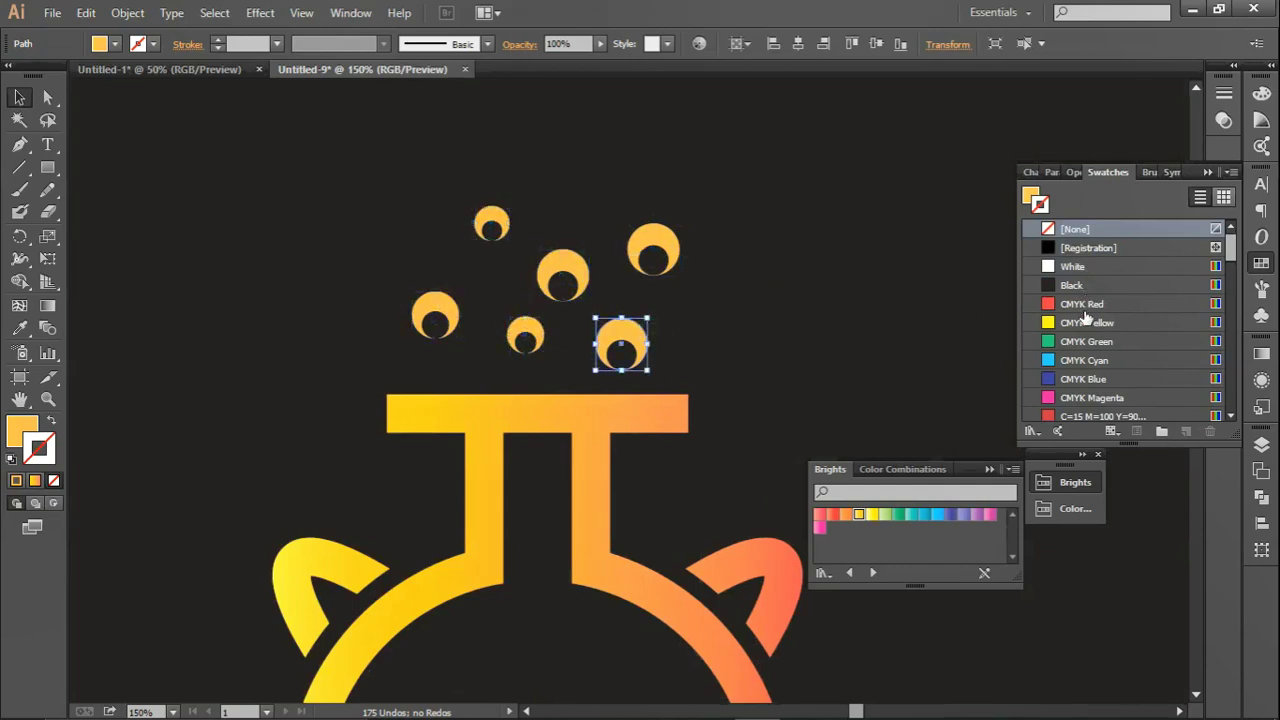
click(859, 515)
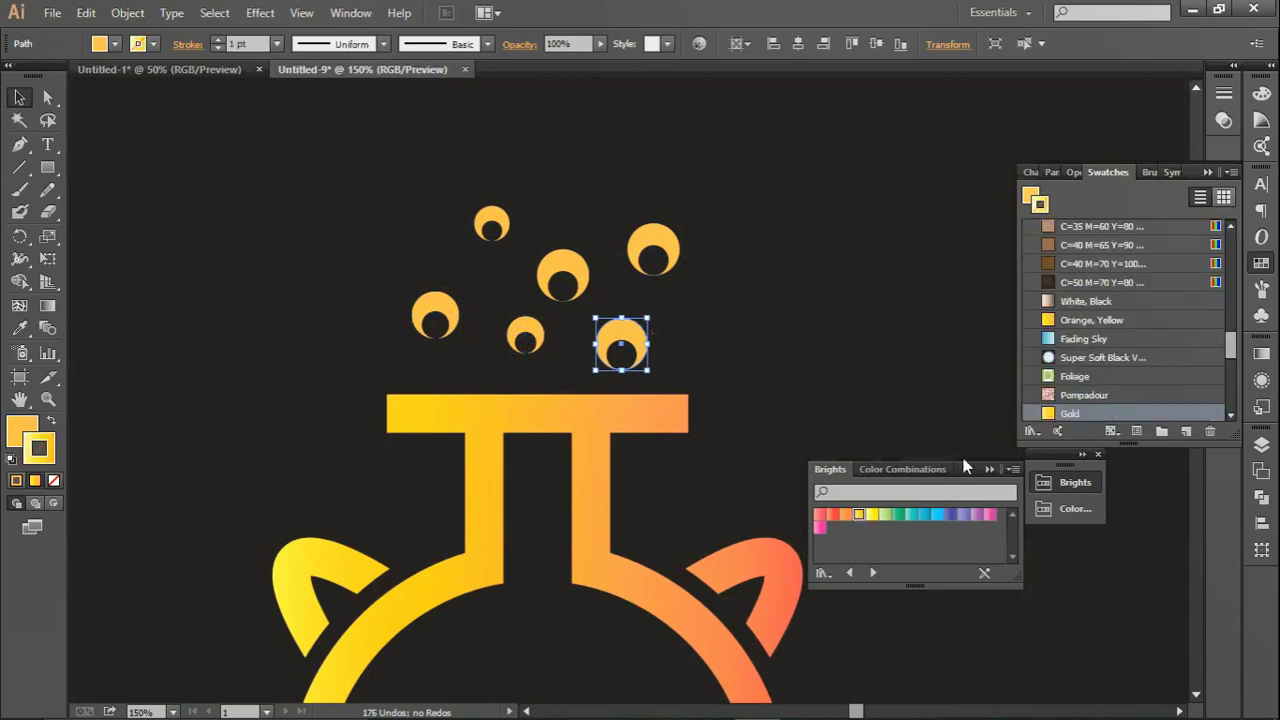
click(1087, 325)
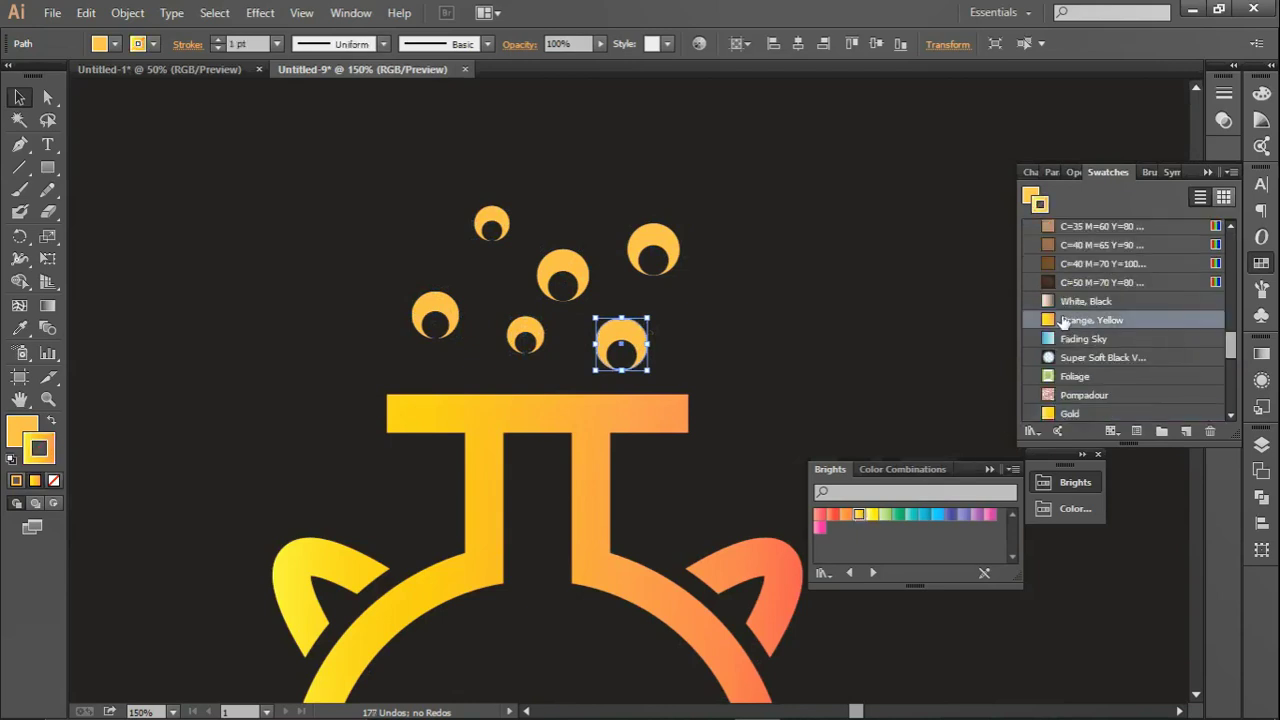
click(840, 254)
- Collapse the Brights swatch library and zoom out to centre the finished logo
alt+scroll(695, 297, down, 2)
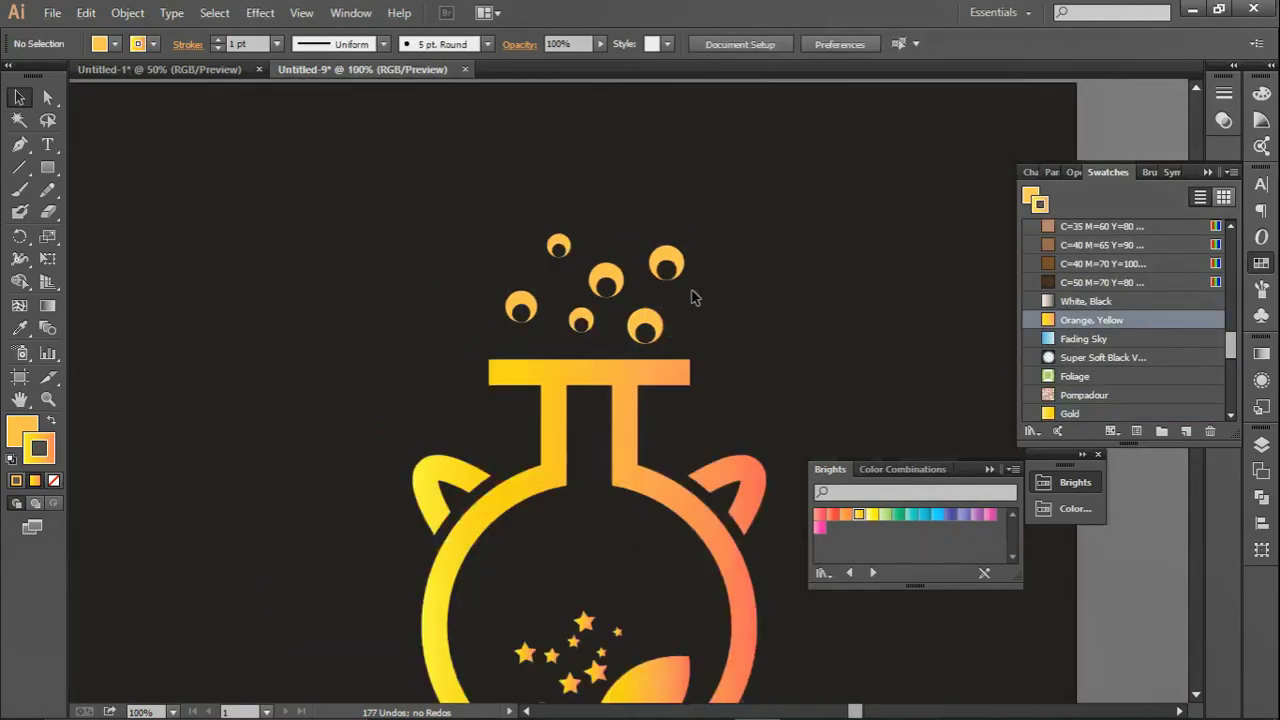
click(992, 469)
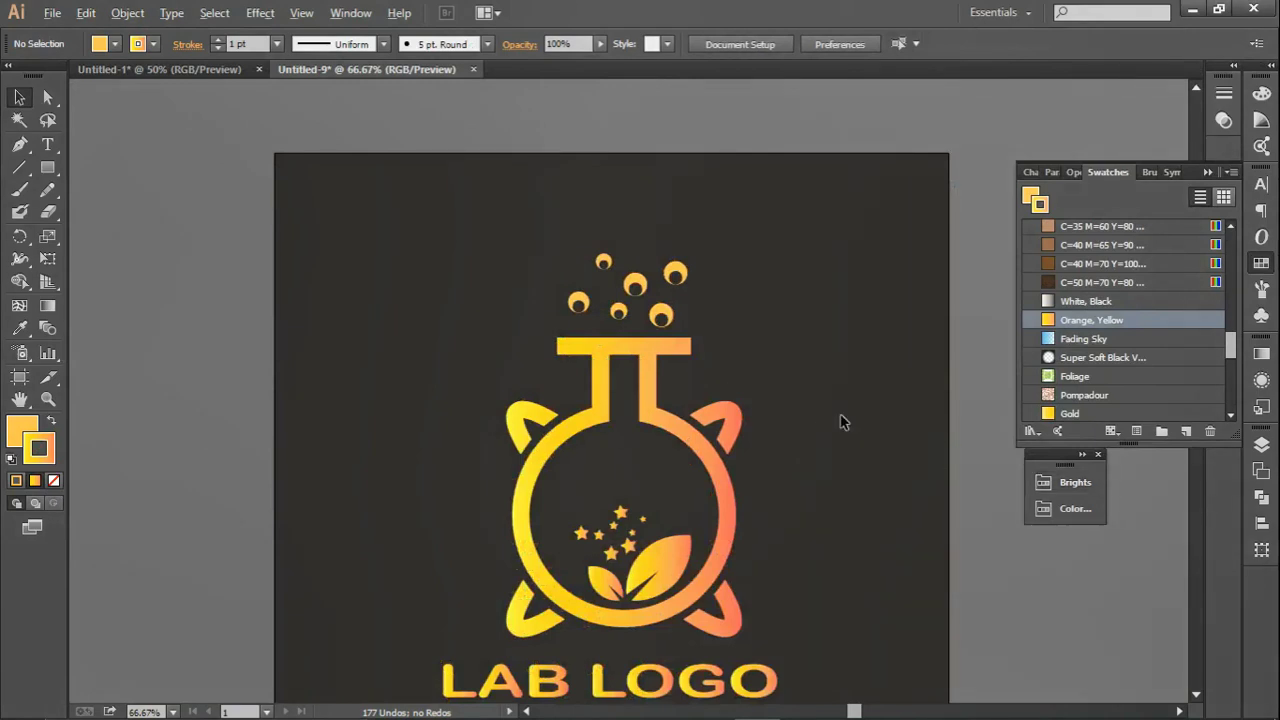
alt+scroll(840, 418, down, 1)
mouse_move(830, 368)
mouse_down()
mouse_move(746, 278)
mouse_move(787, 305)
mouse_up()
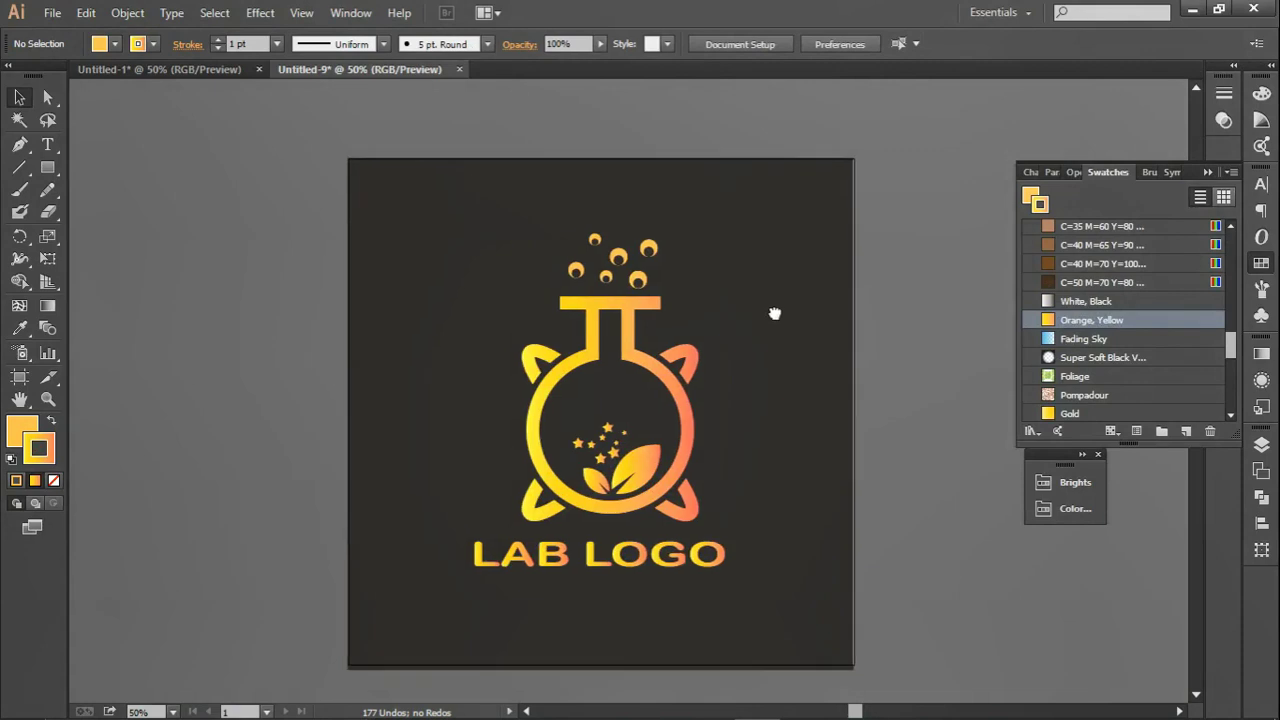